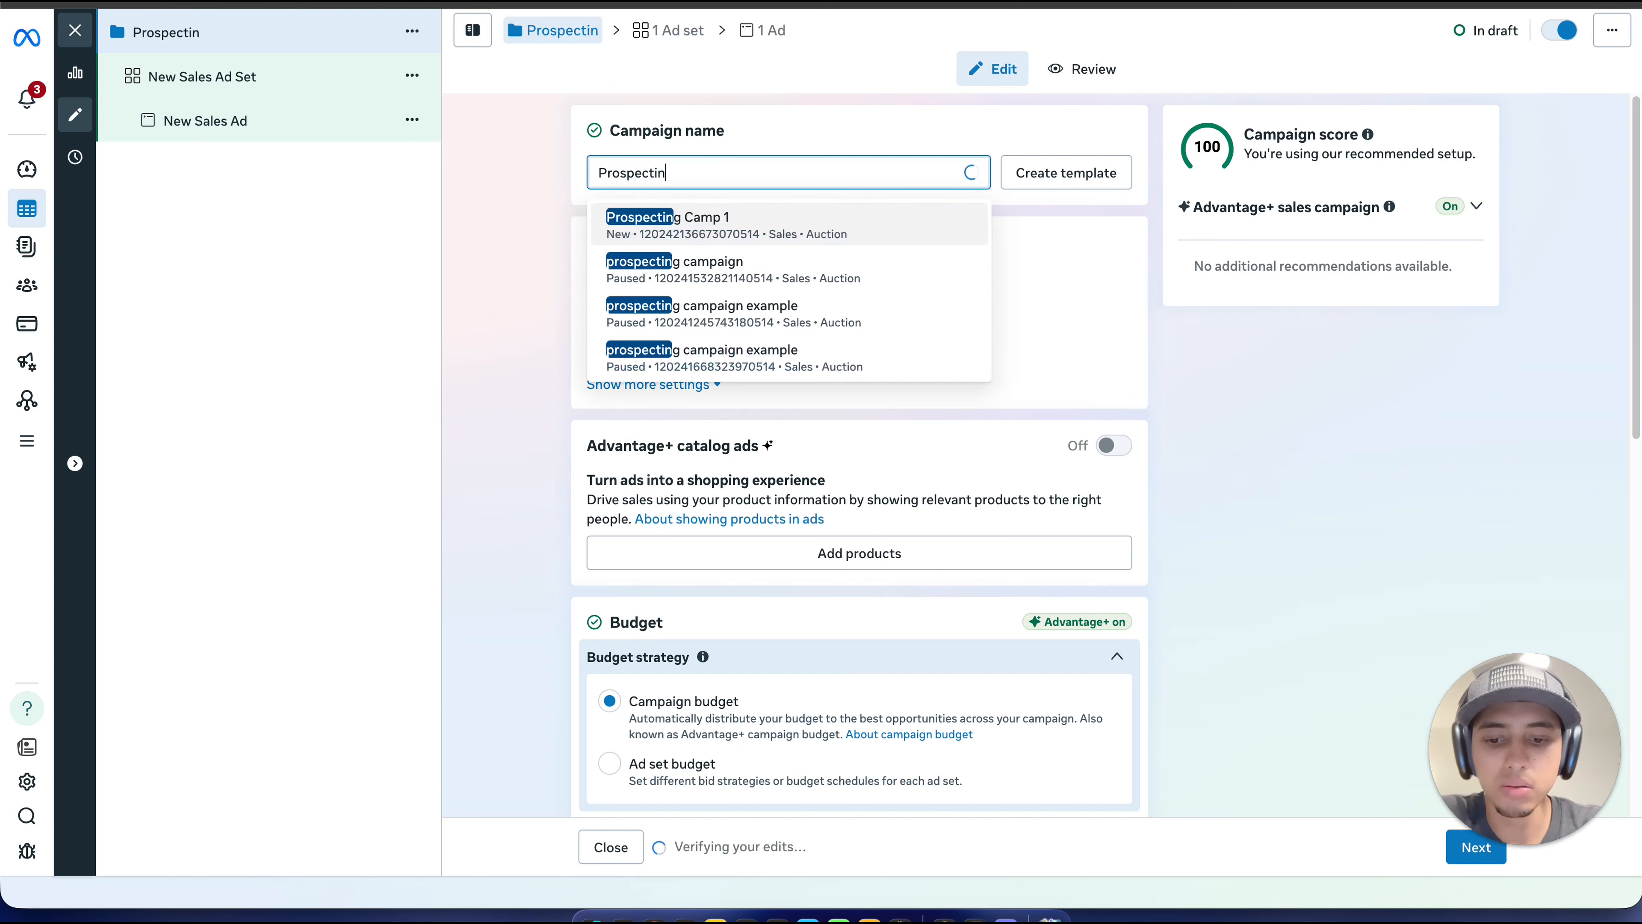
Step: Finish naming the campaign "Prospecting 11"
text(g)
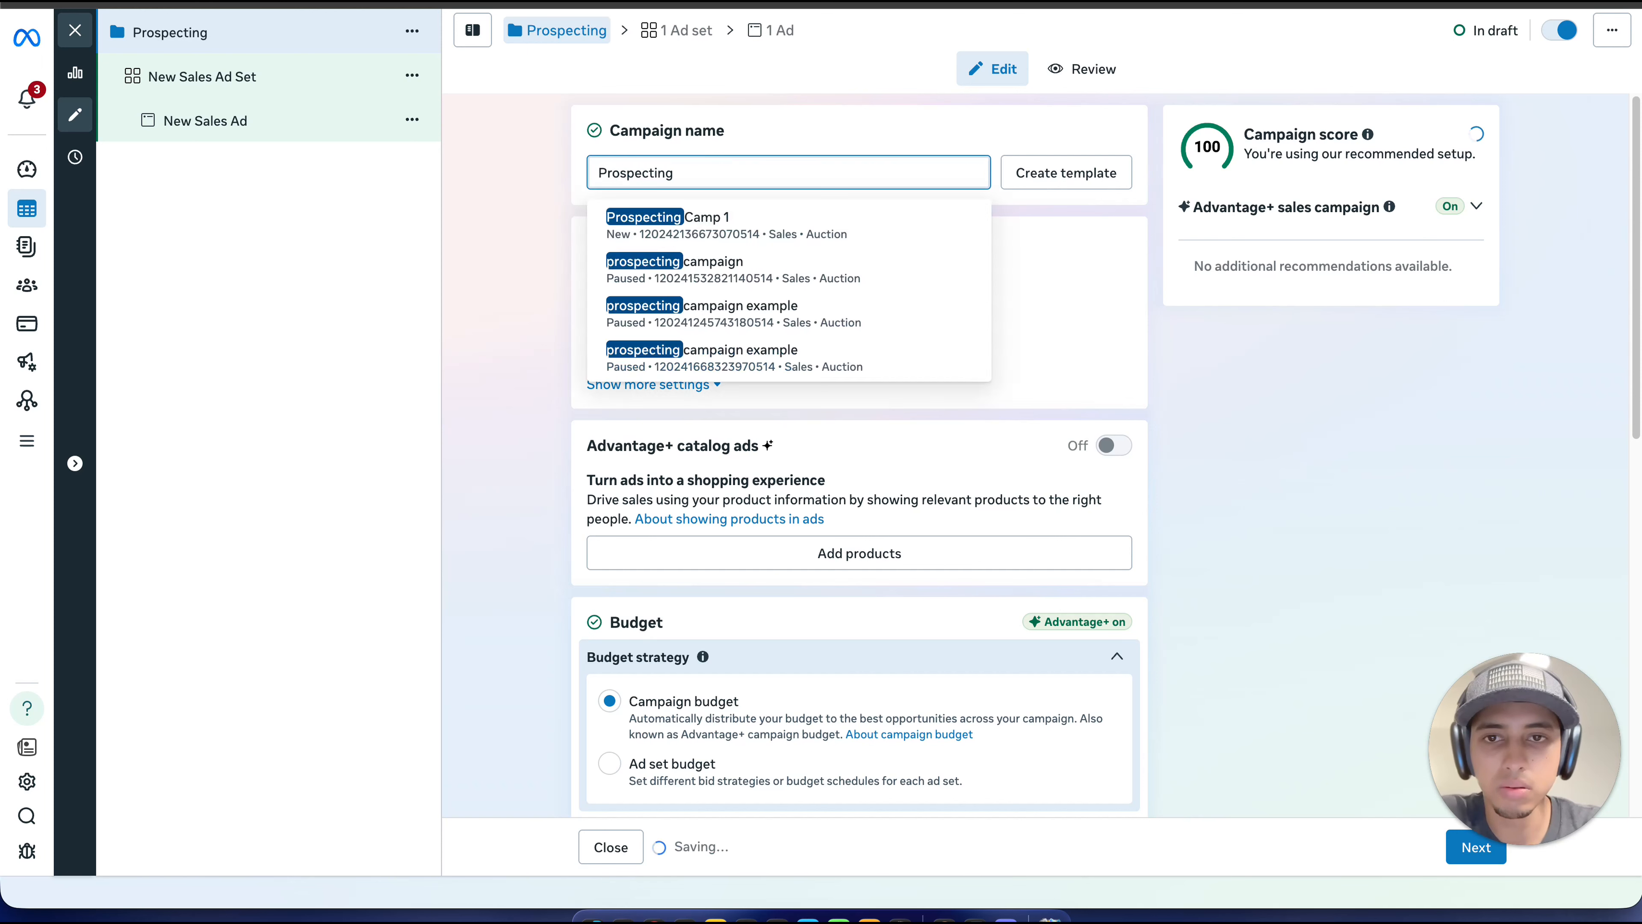
text( 11)
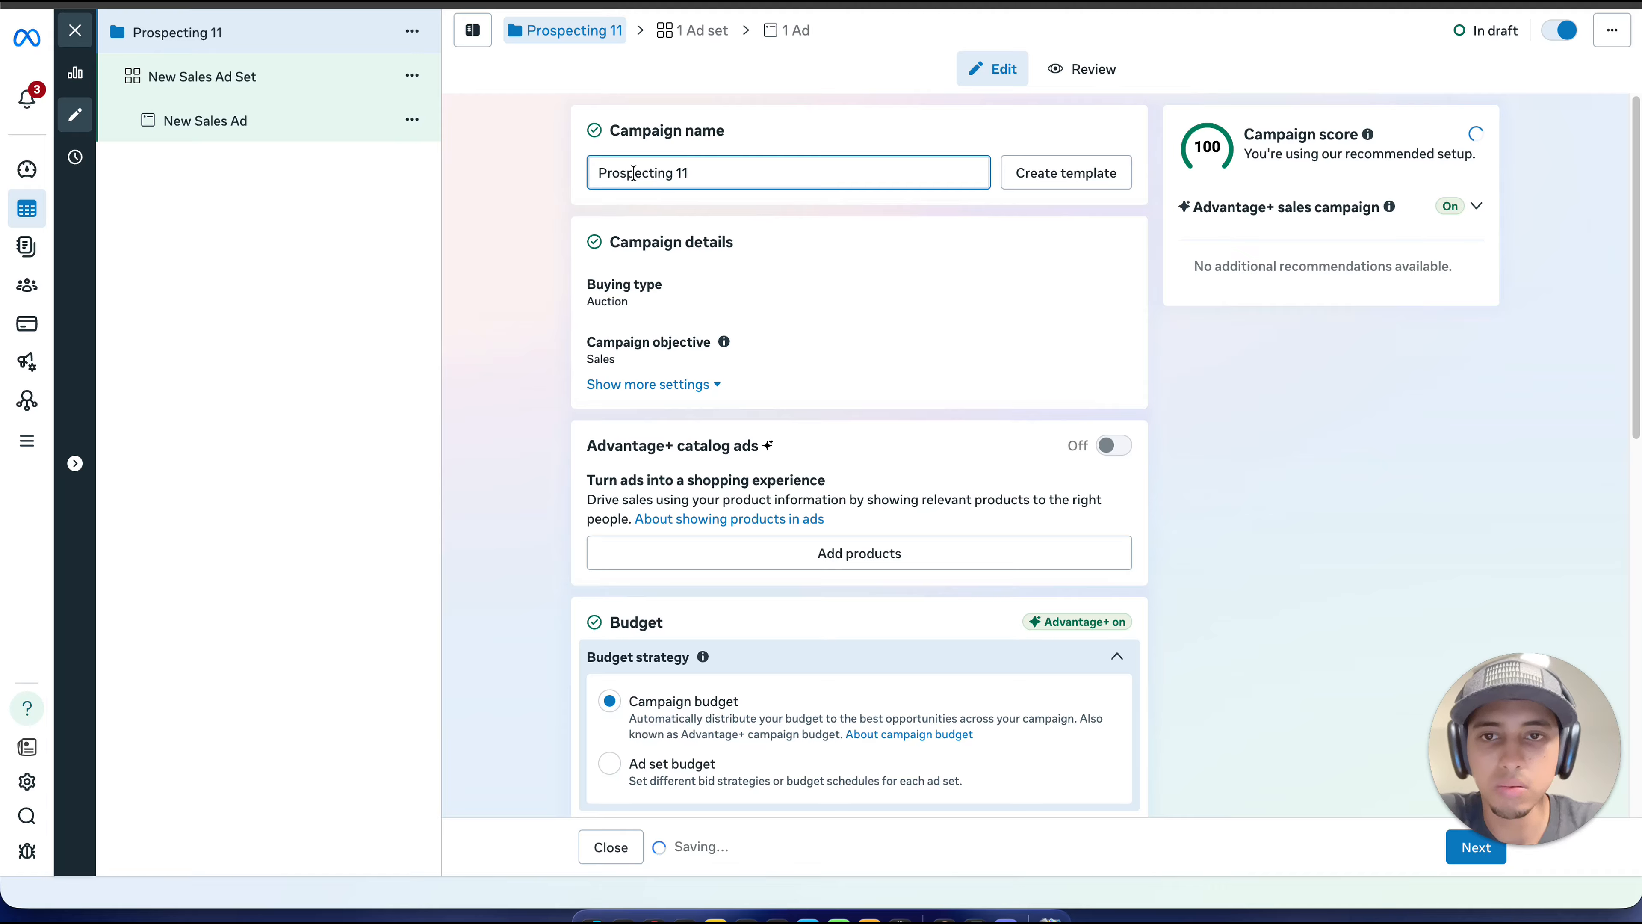
click(555, 179)
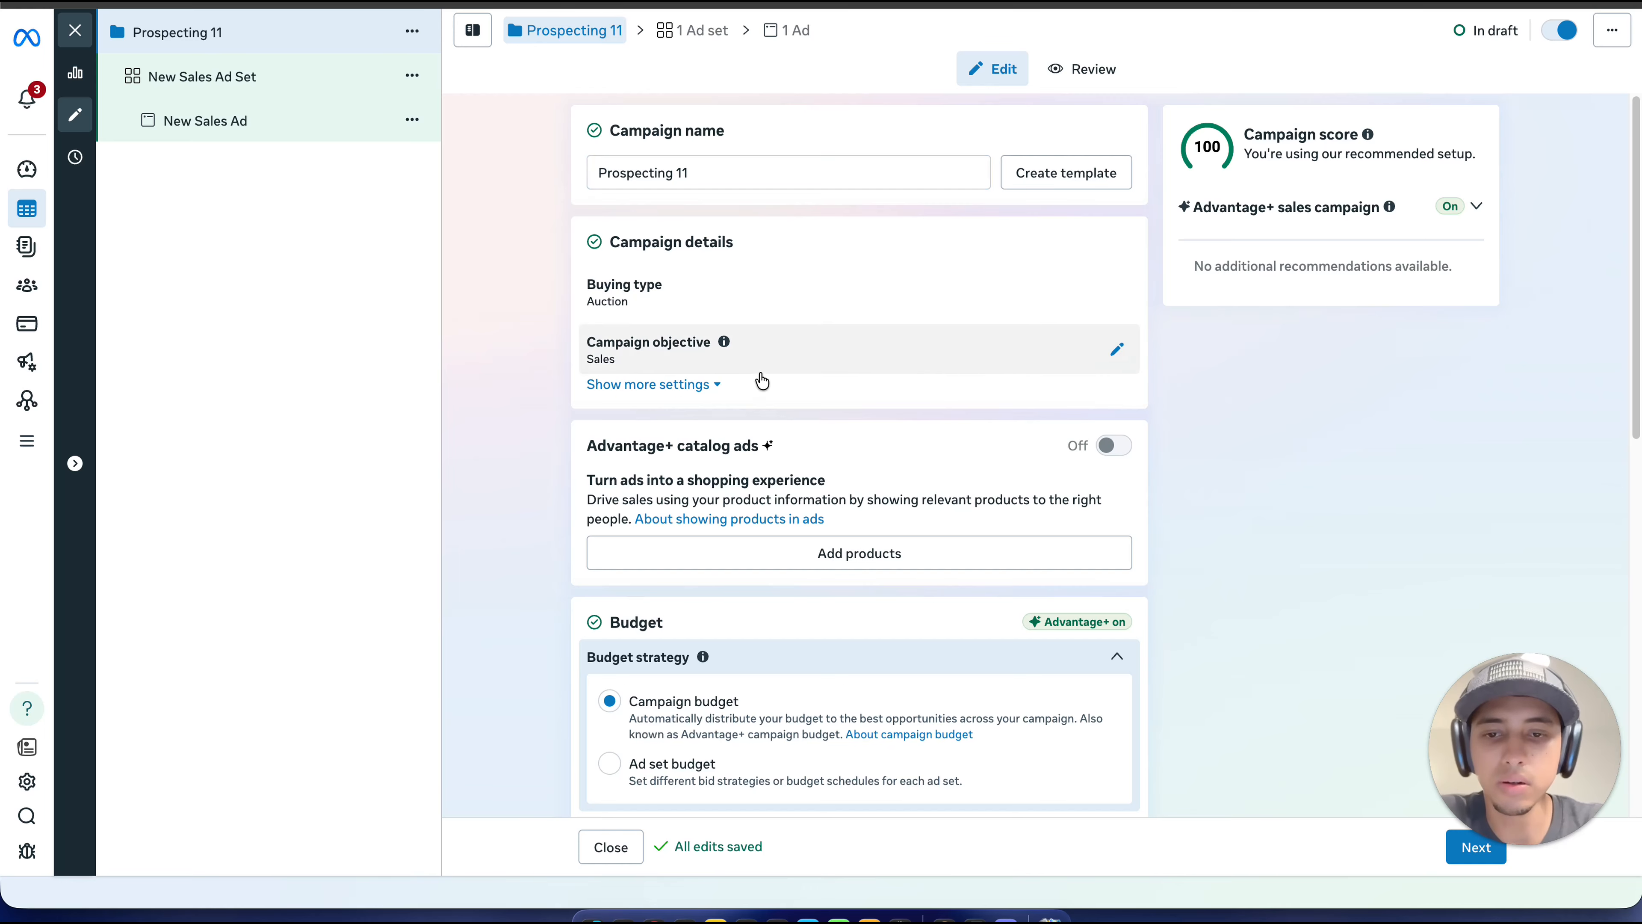
Step: Switch the campaign's budget strategy to ad set budget
scroll(759, 378, down, 3)
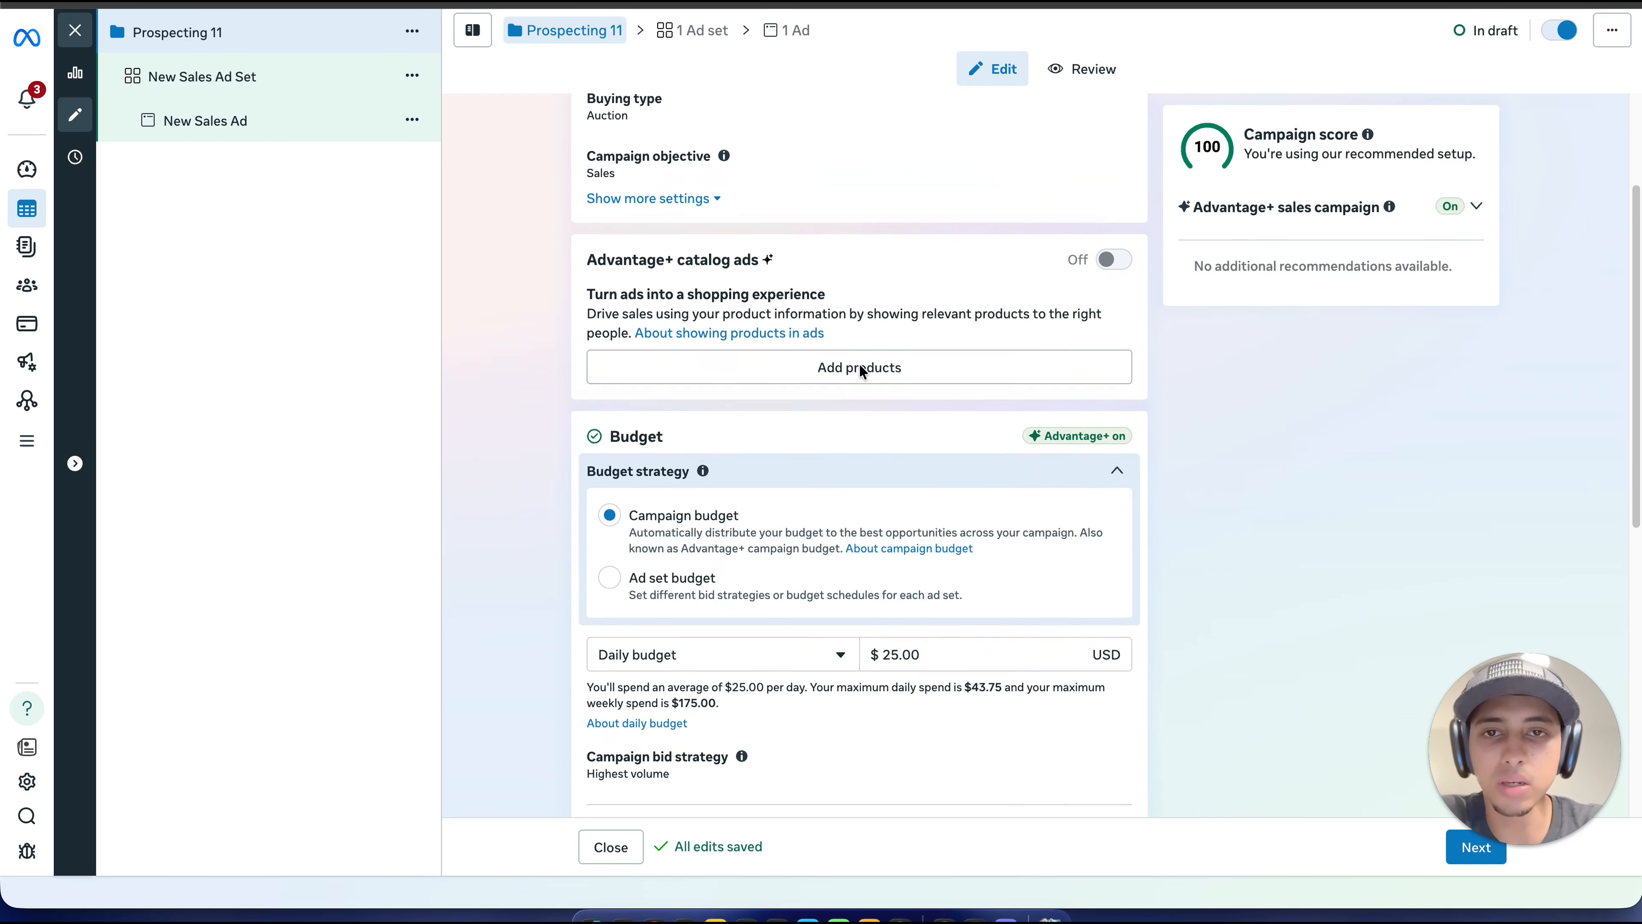
scroll(860, 369, up, 3)
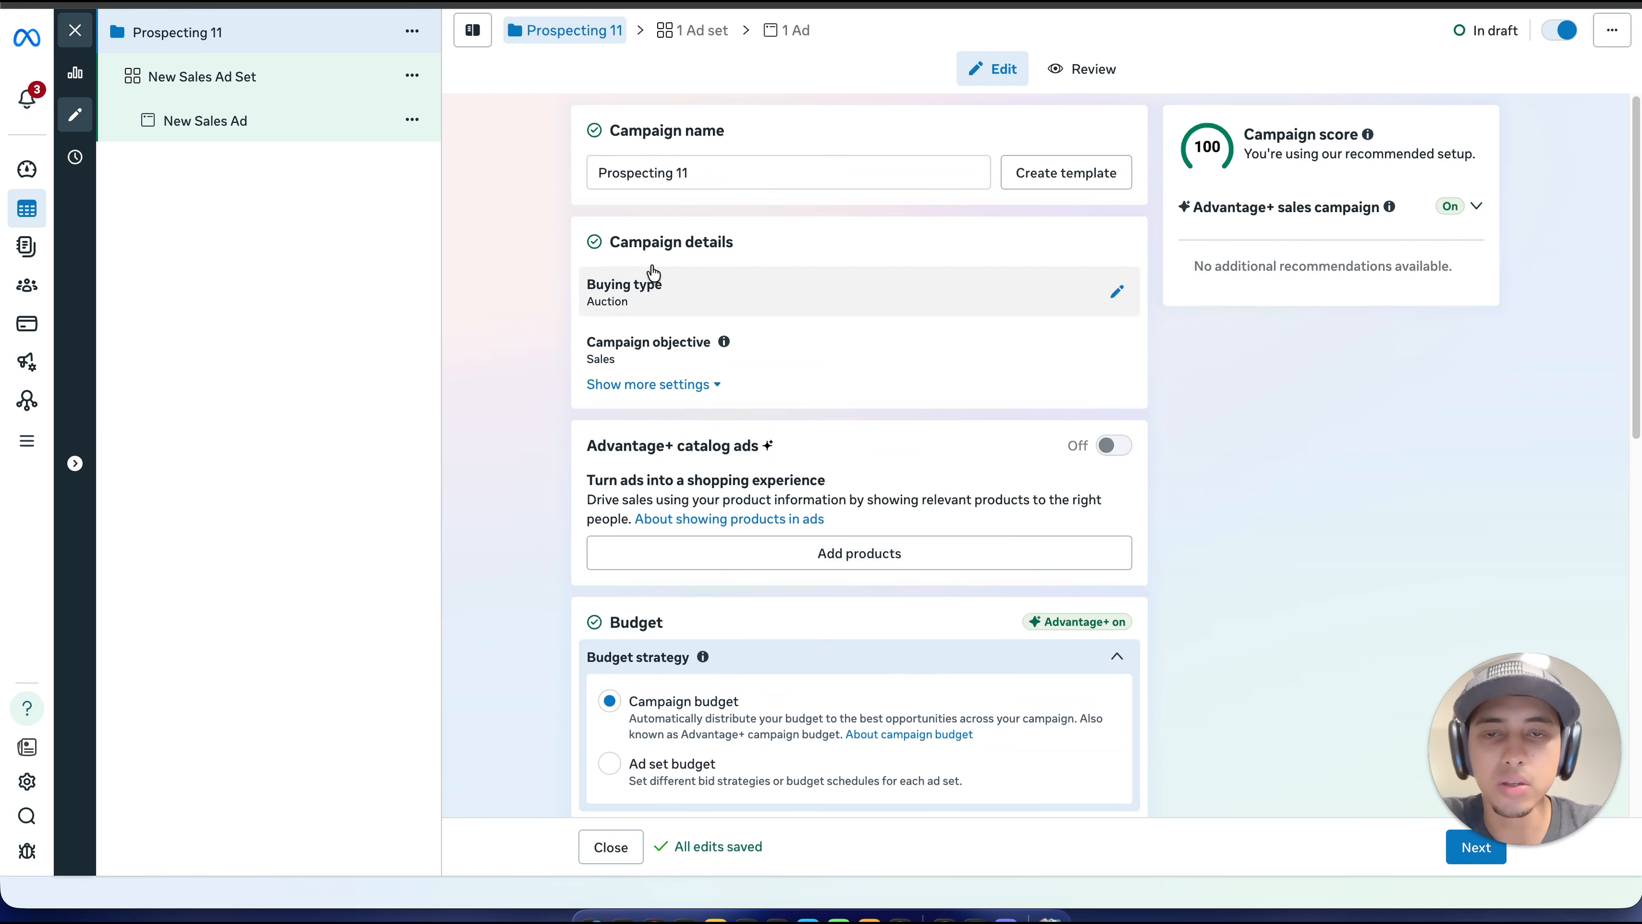
scroll(645, 311, down, 2)
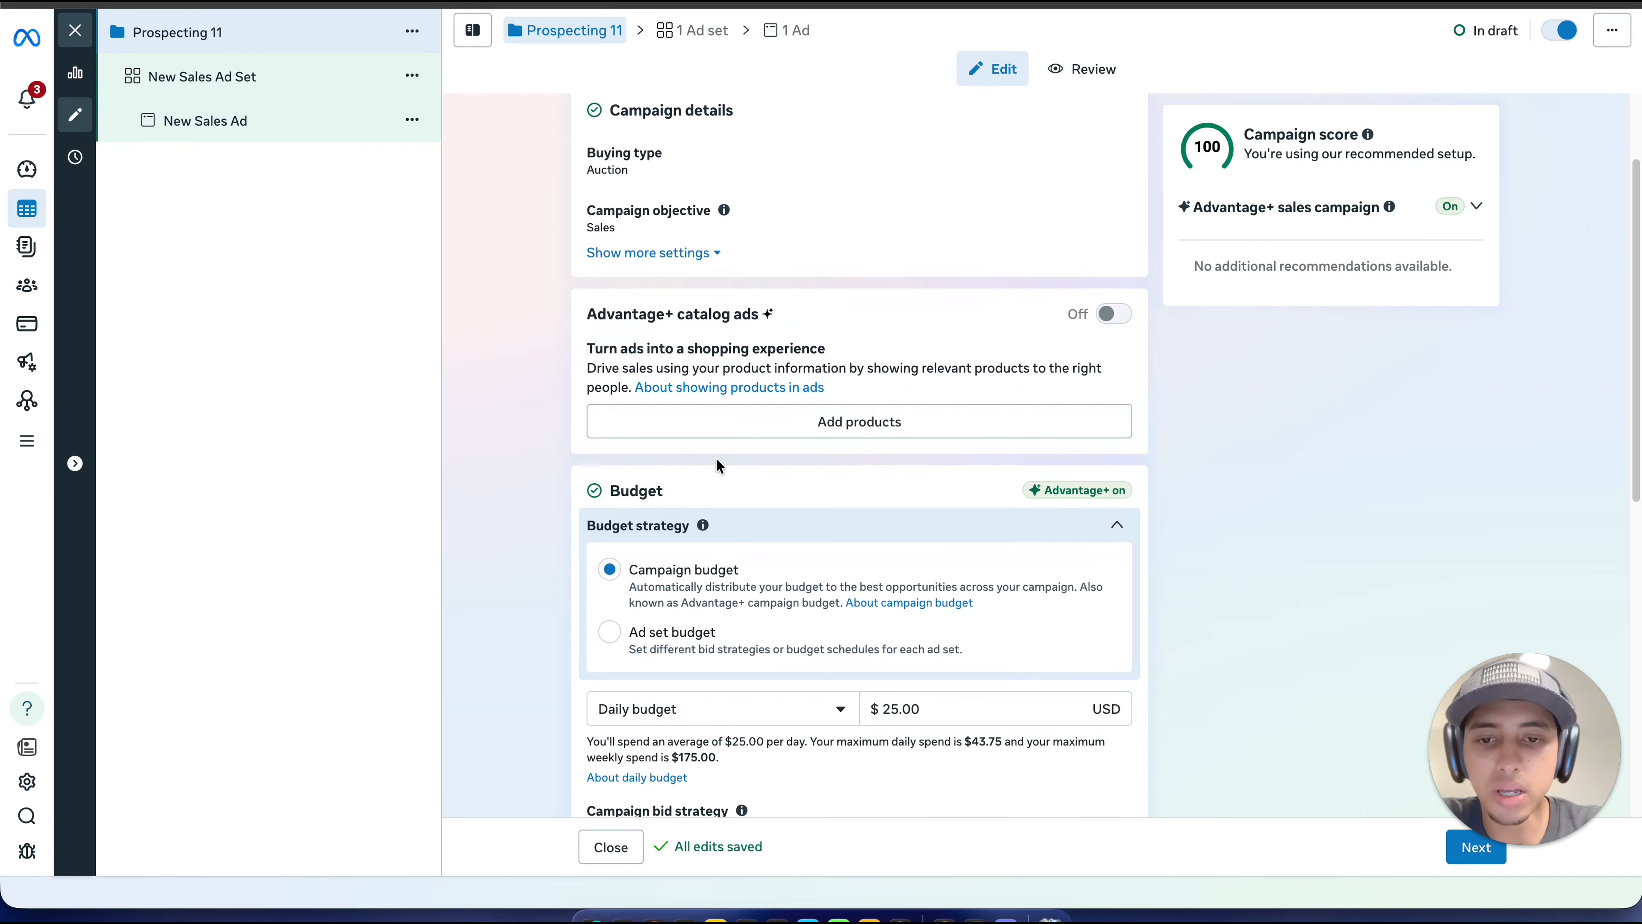
scroll(718, 466, down, 3)
click(614, 446)
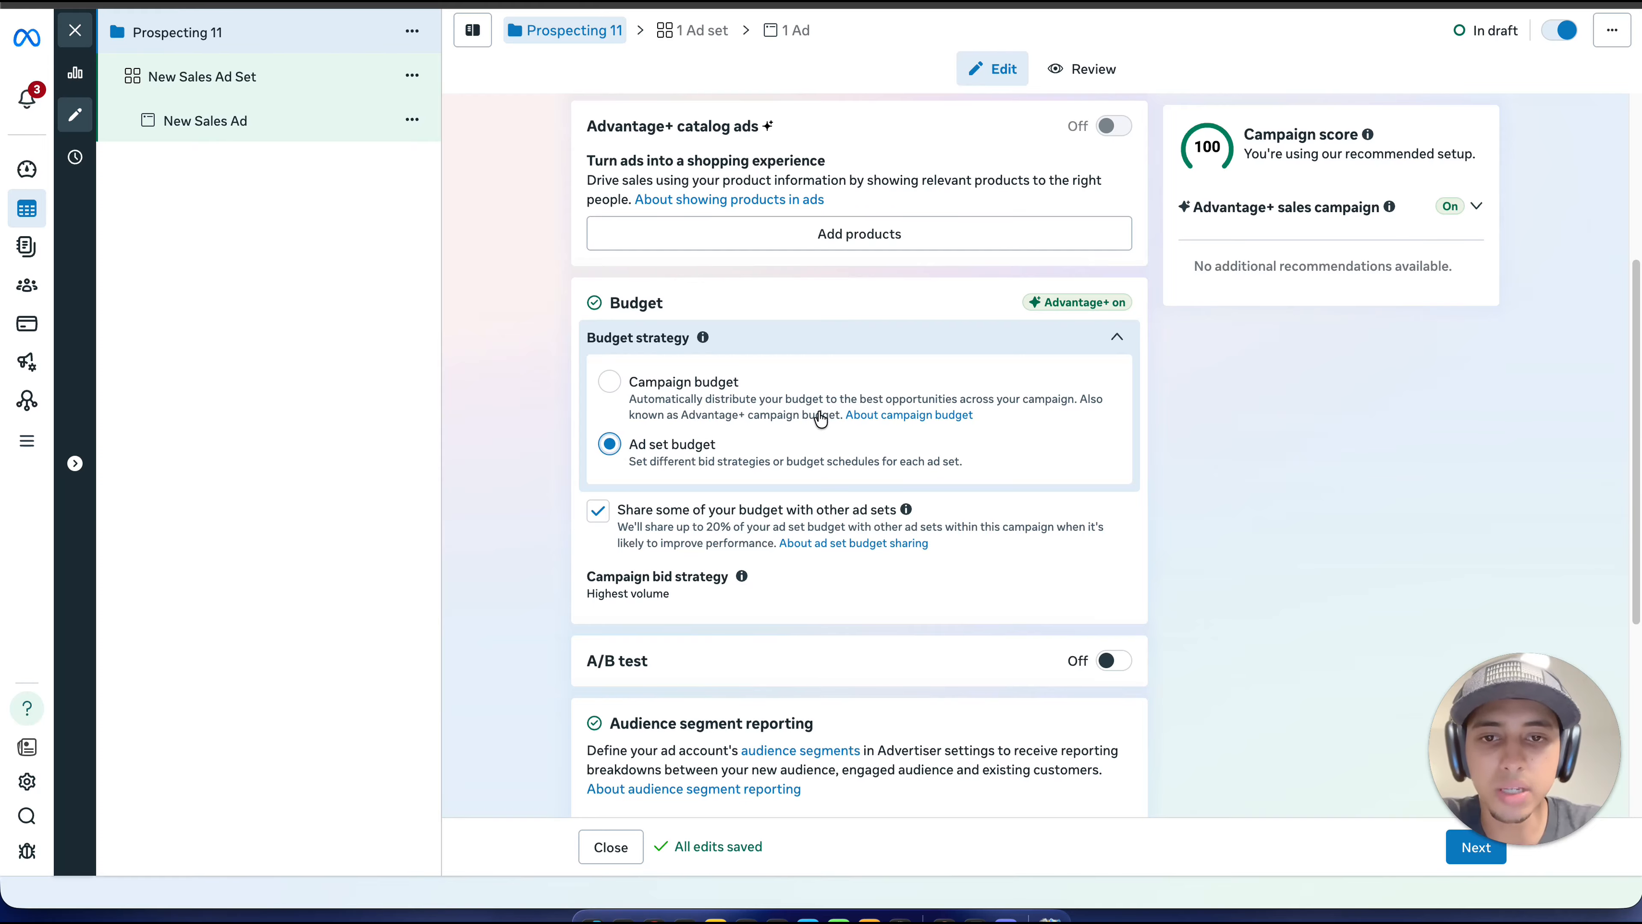
scroll(844, 413, down, 1)
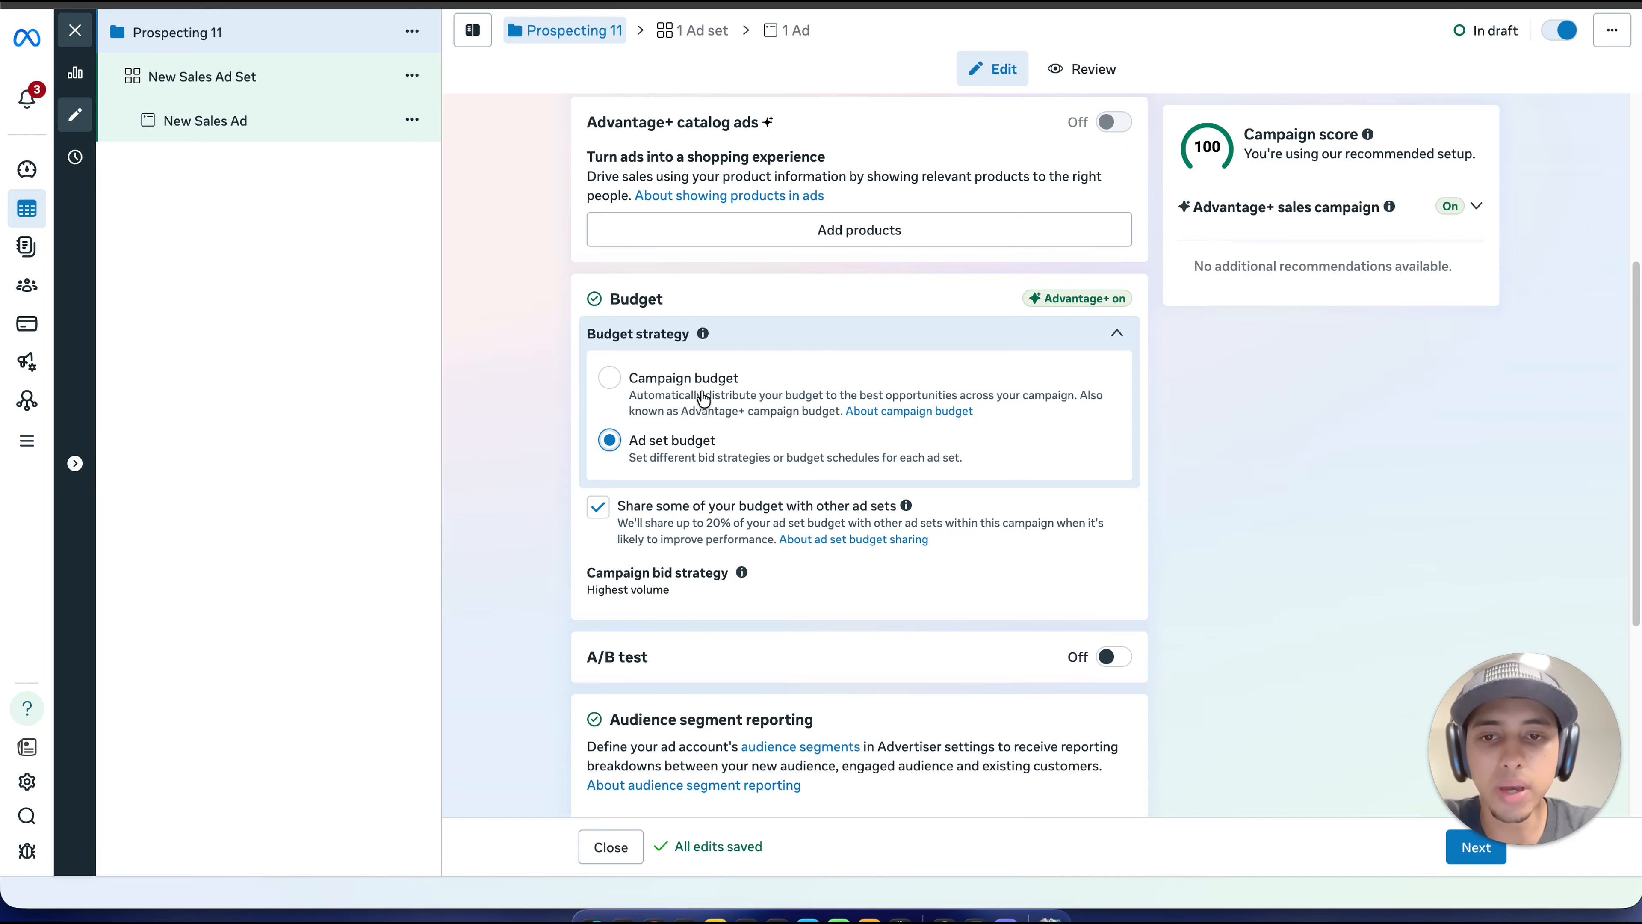
scroll(684, 426, down, 1)
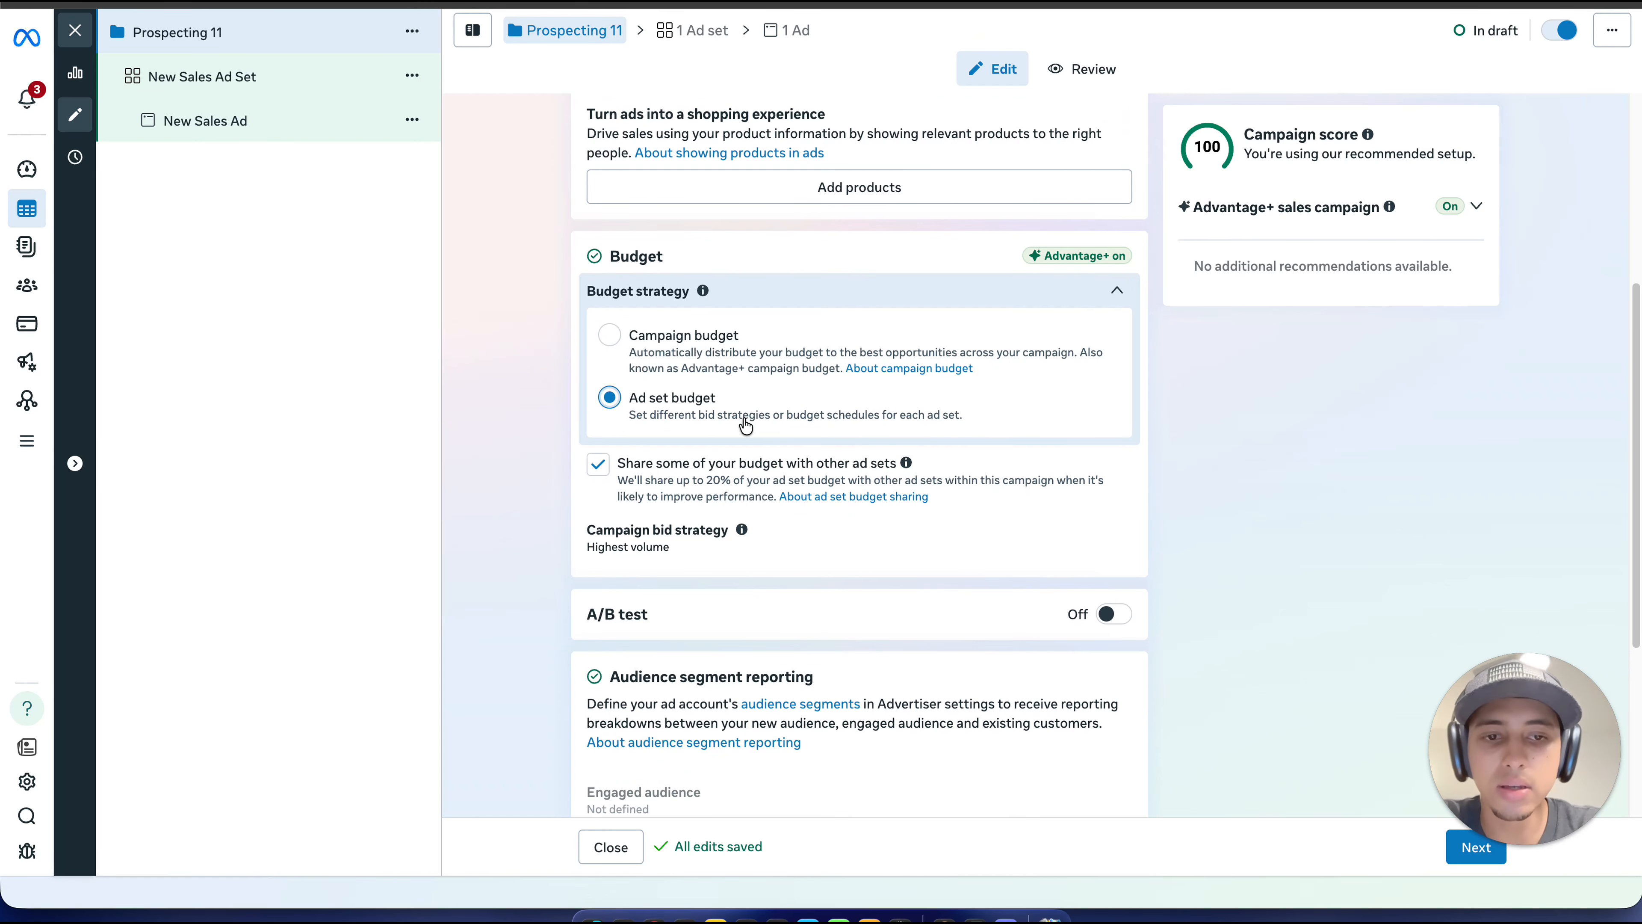
scroll(770, 419, down, 2)
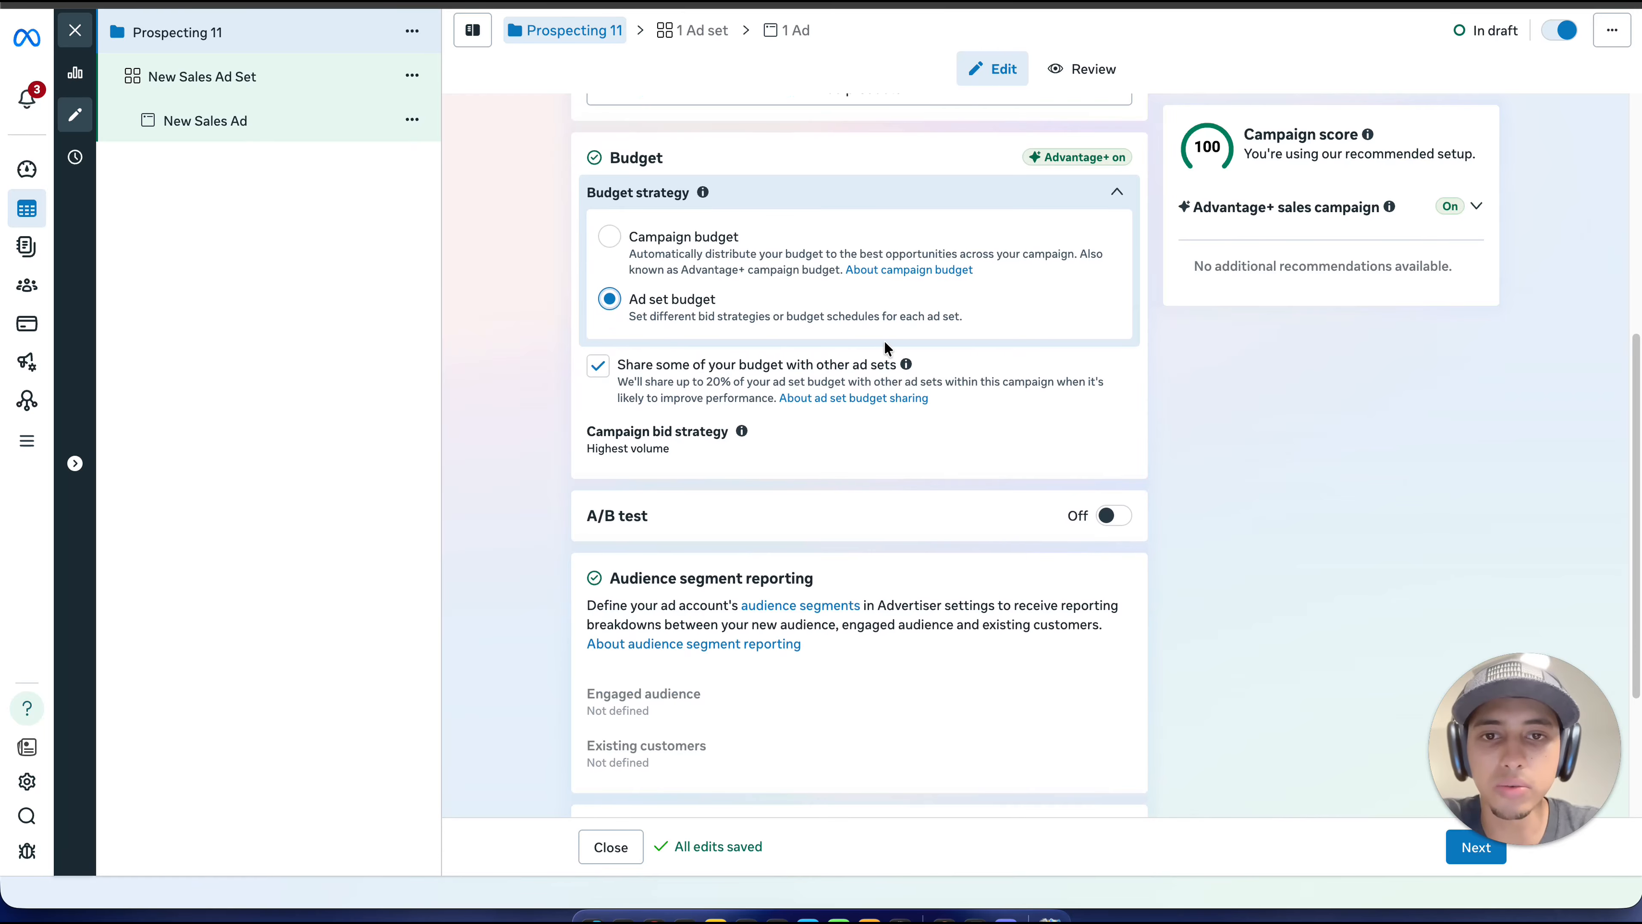
Step: Open the campaign's ad set and rename it "United states Broad"
click(284, 85)
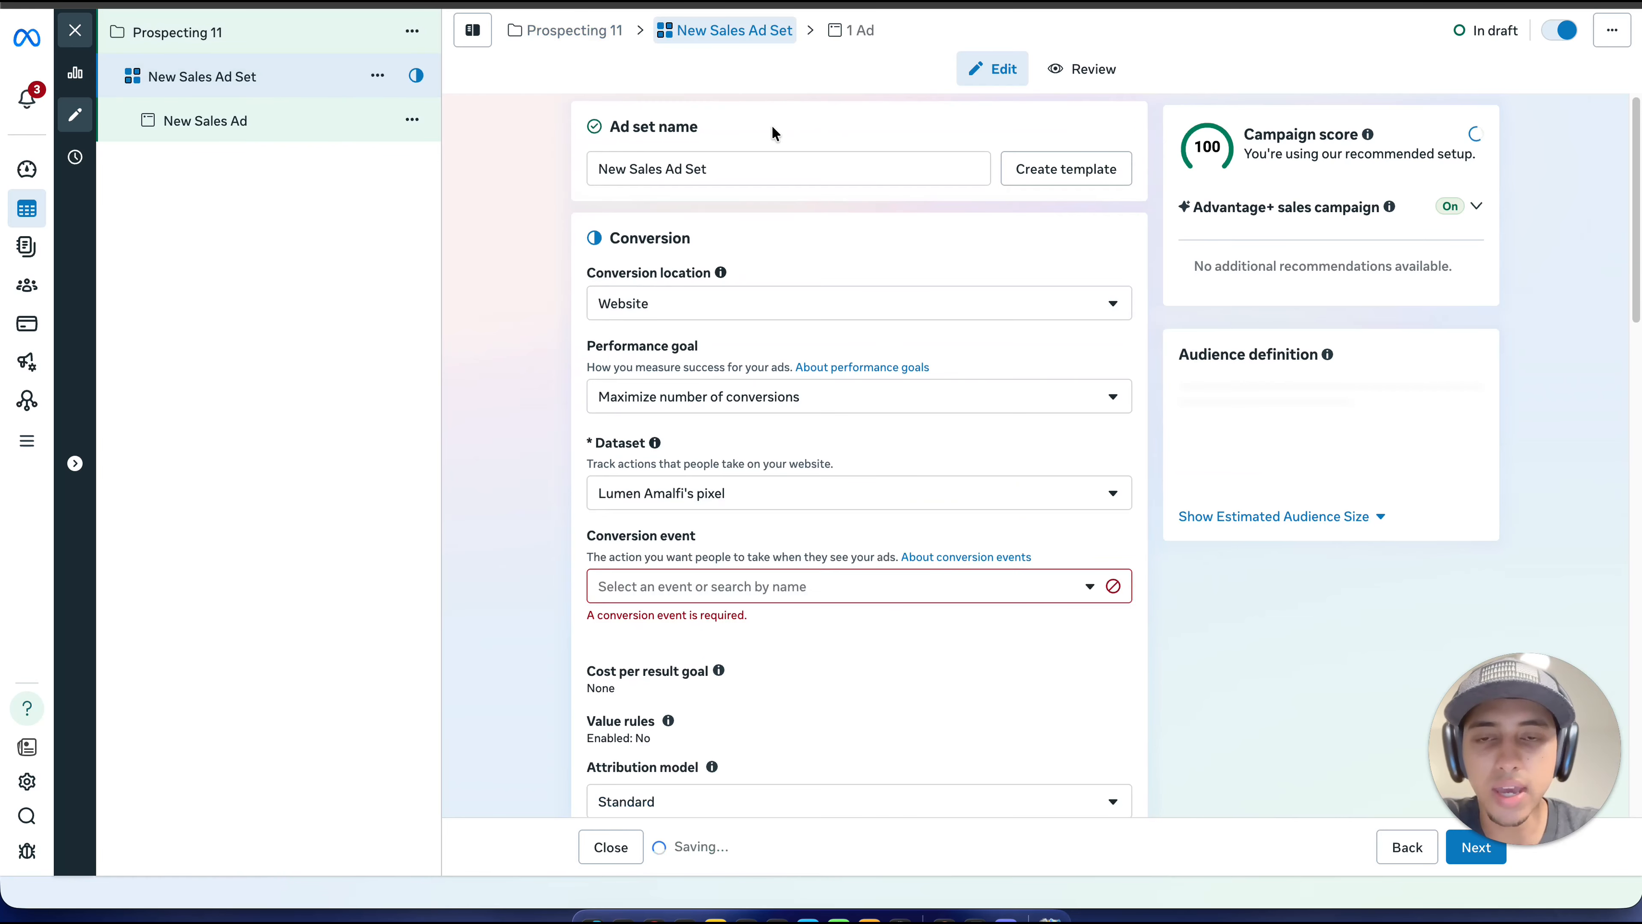
double_click(730, 171)
click(730, 170)
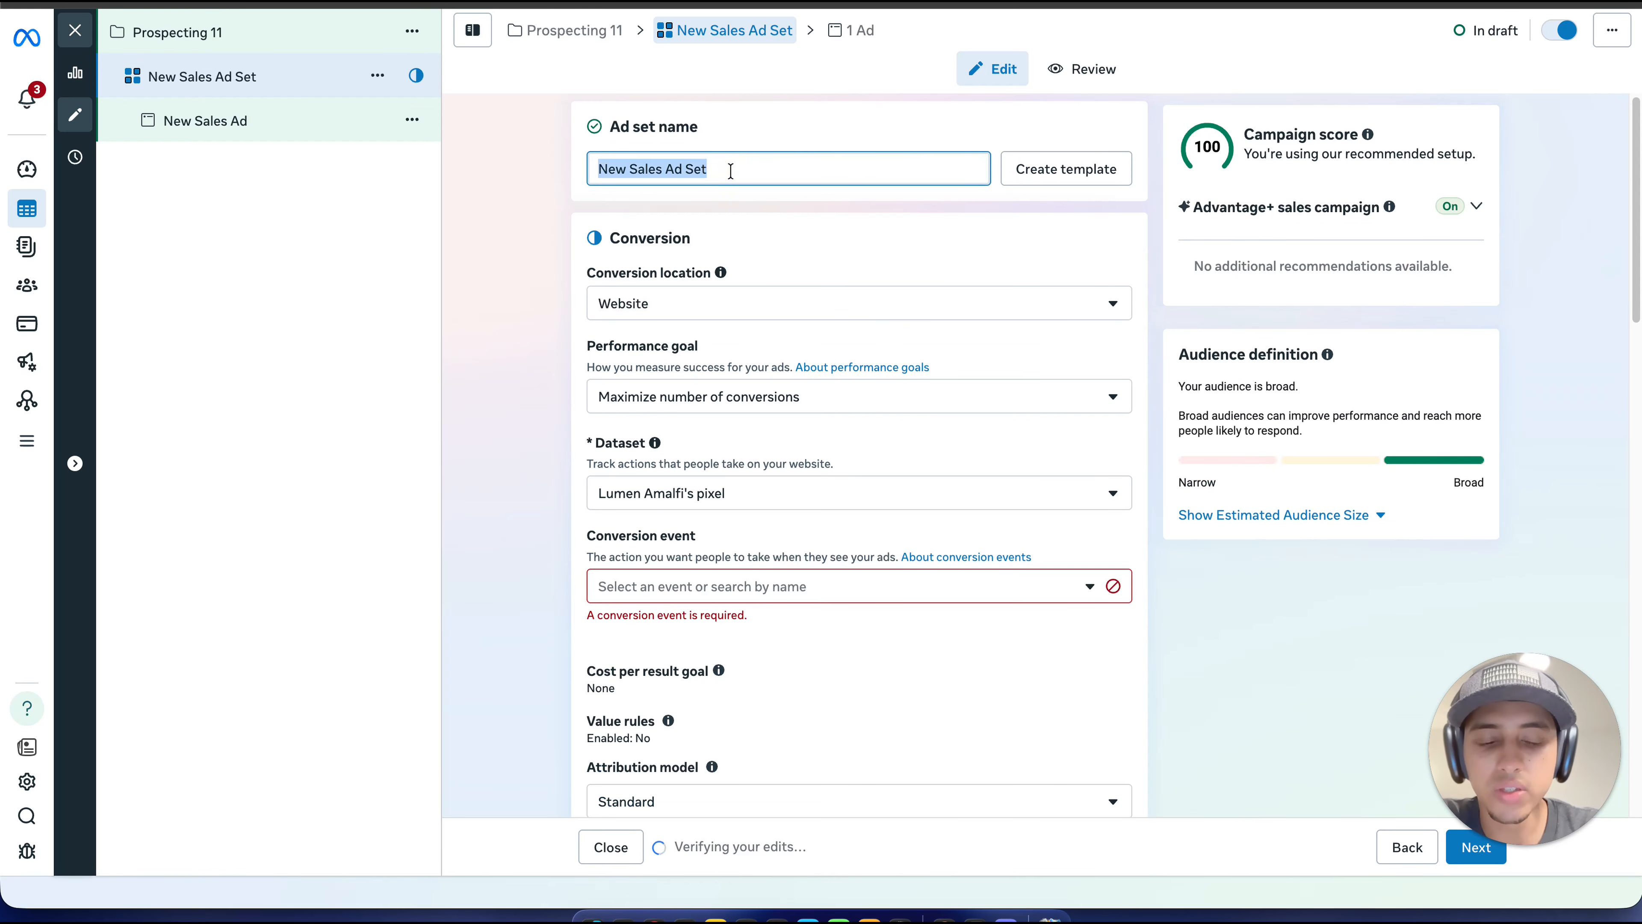
text(U)
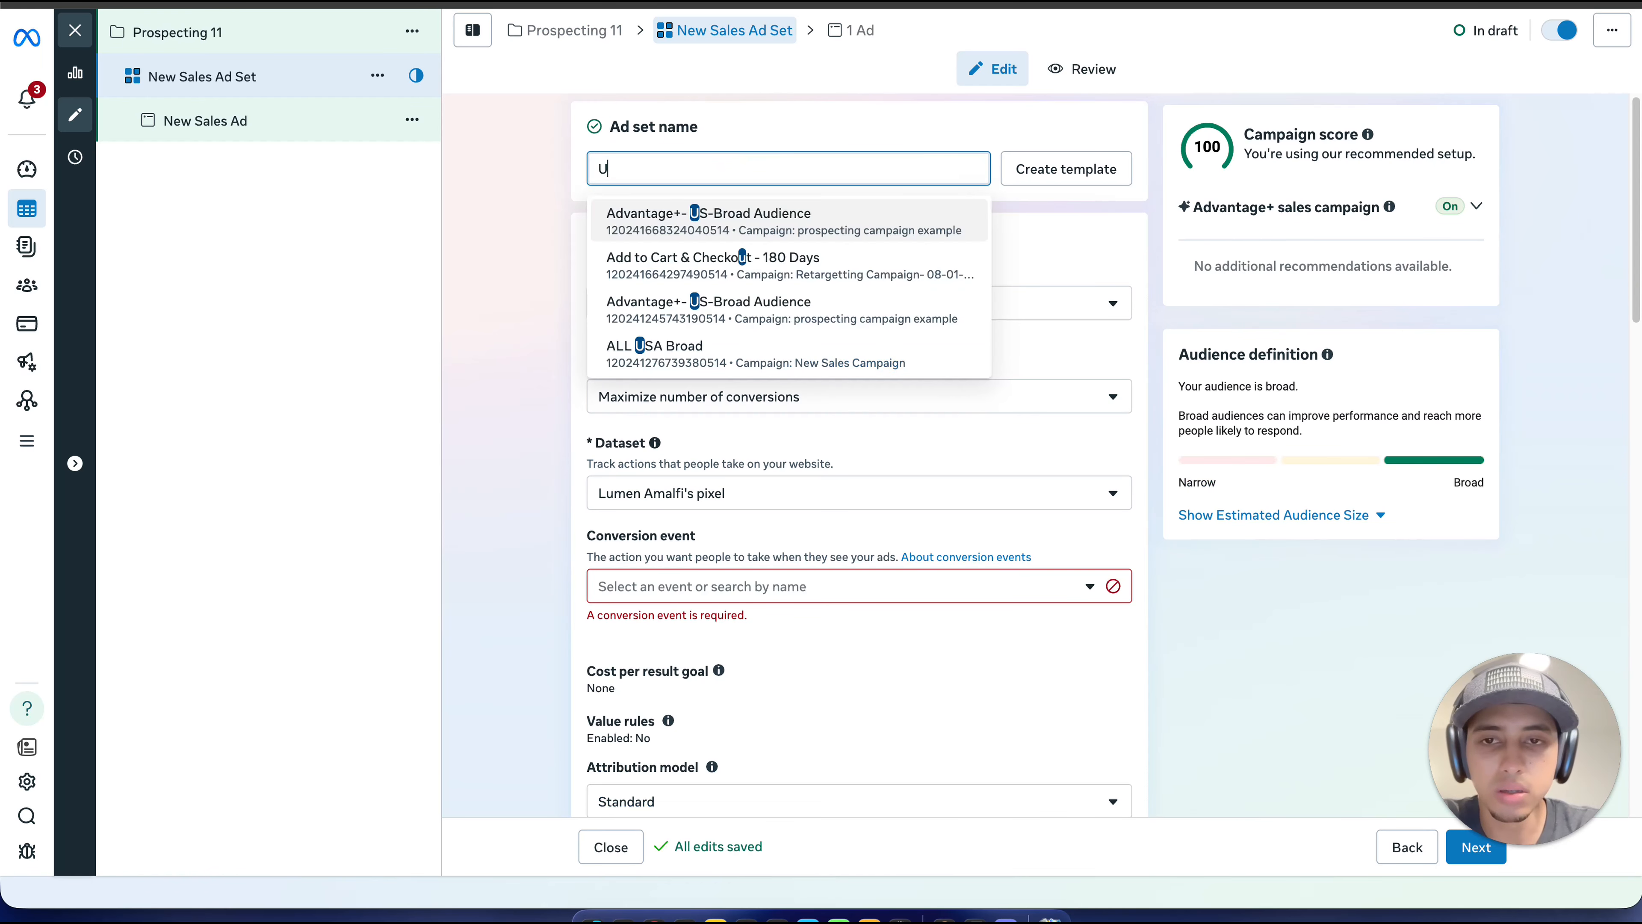
key(BackSpace)
text(Un)
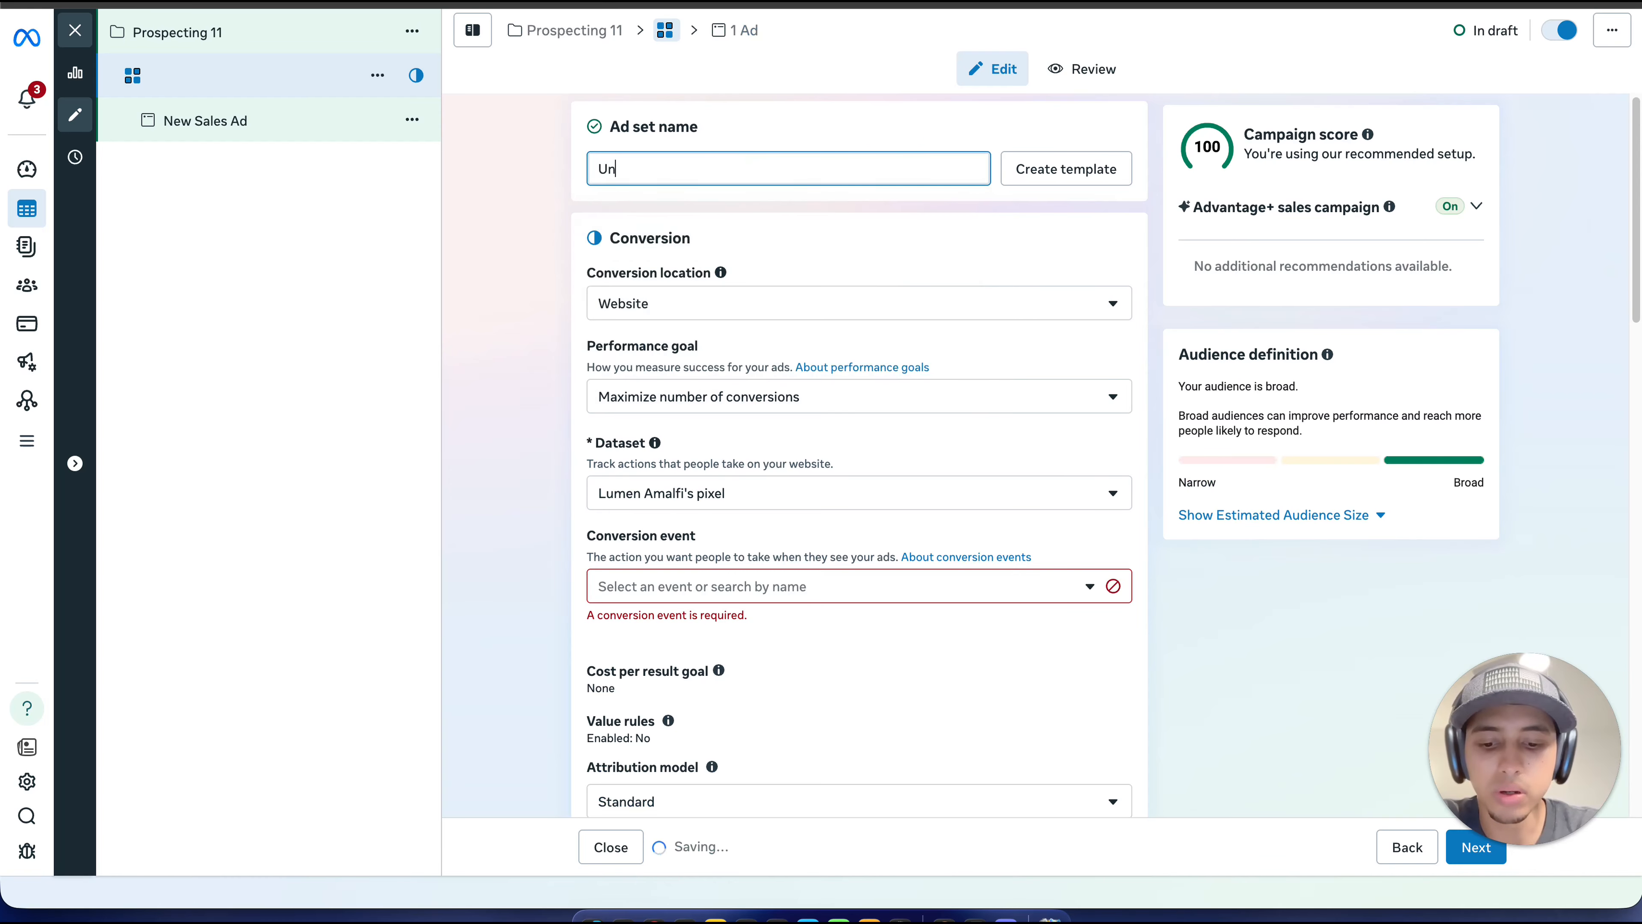
text(ited sta)
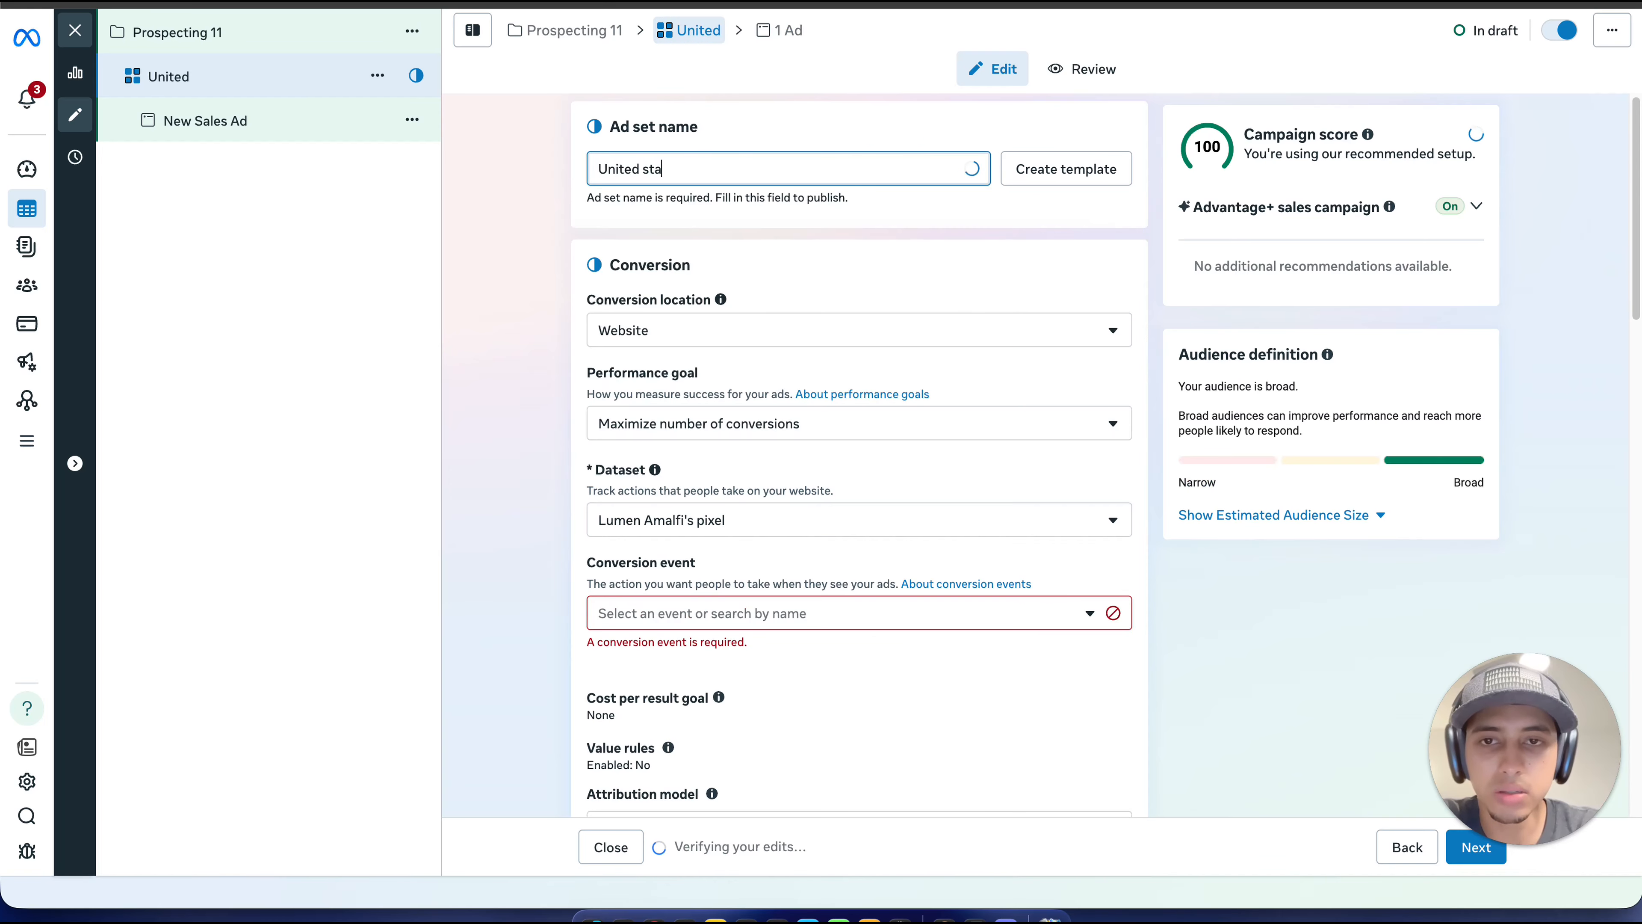
text(tes Broad)
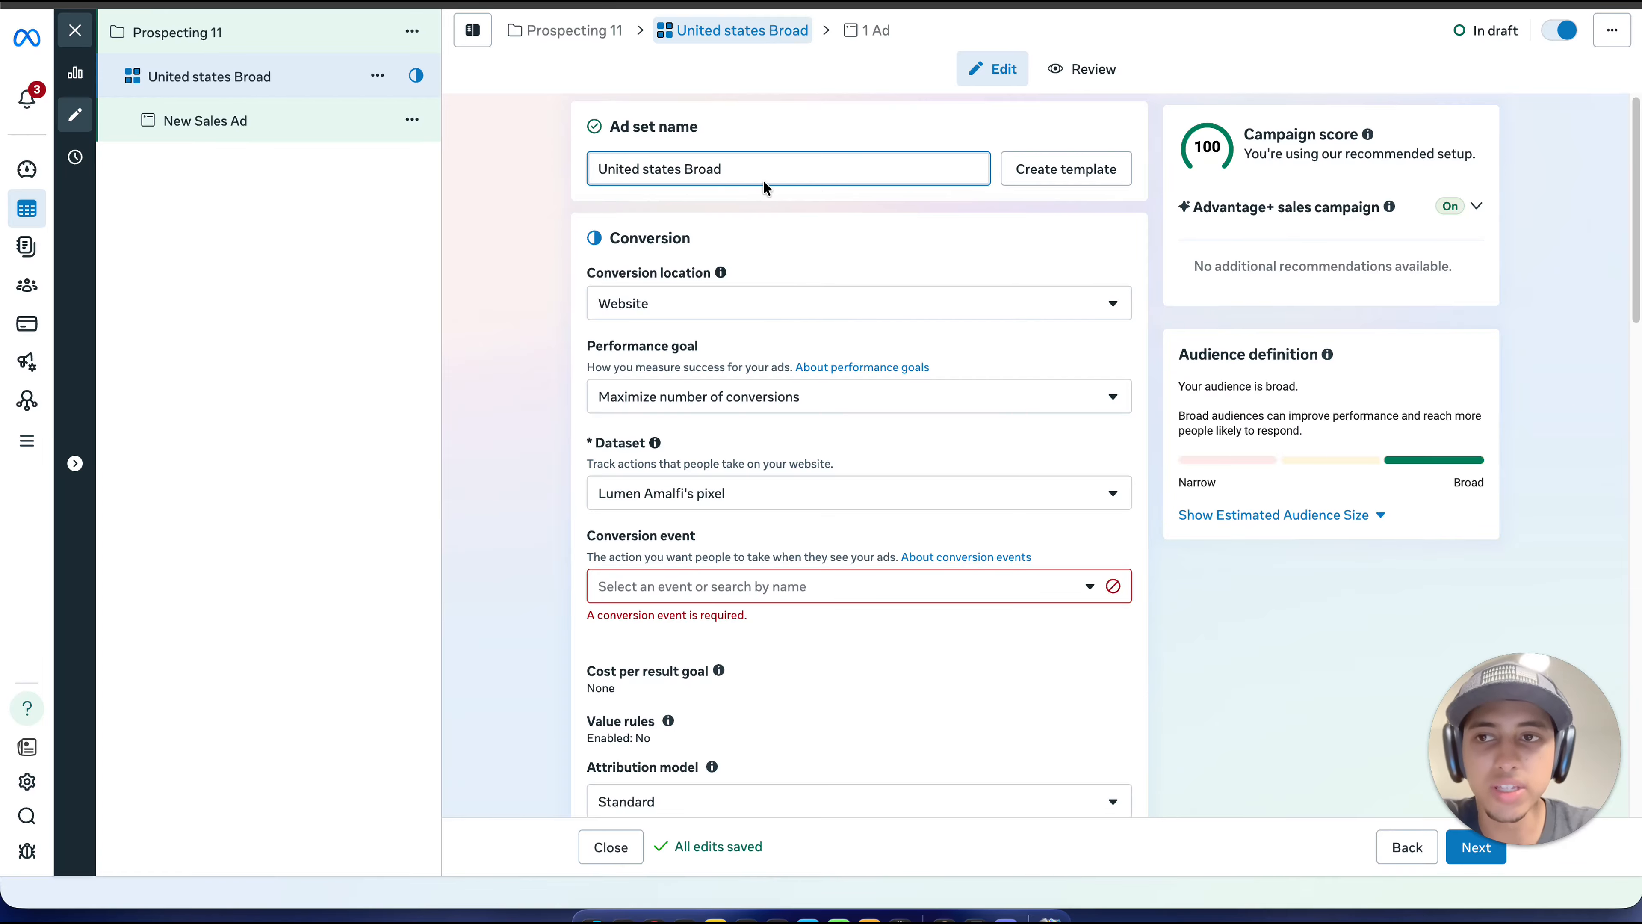
scroll(774, 222, down, 1)
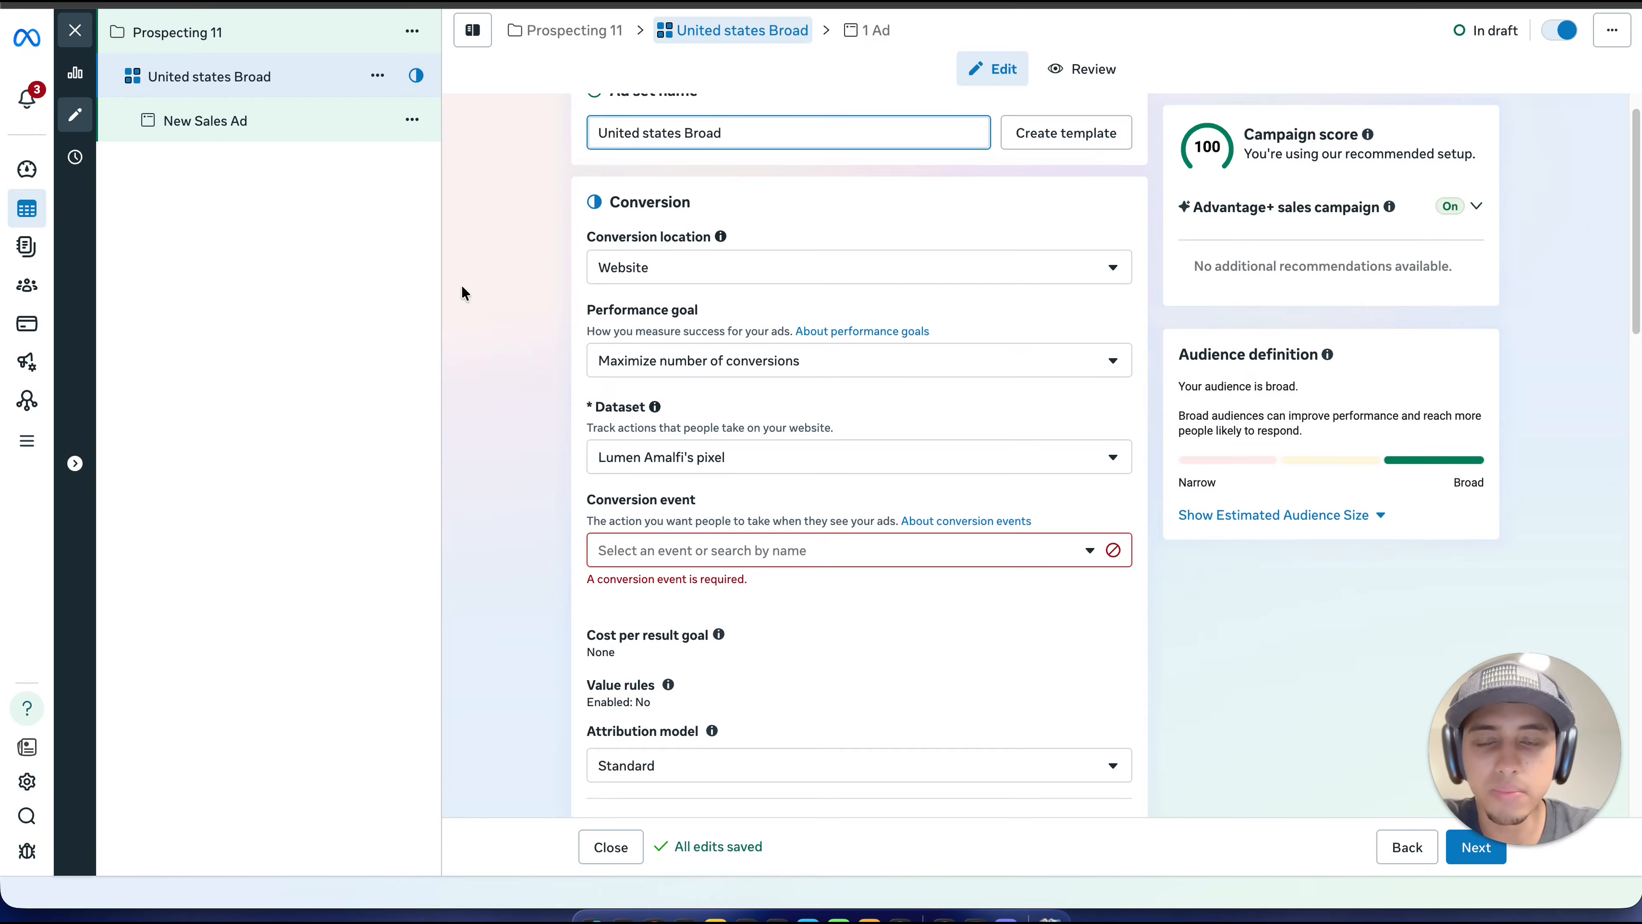
click(759, 285)
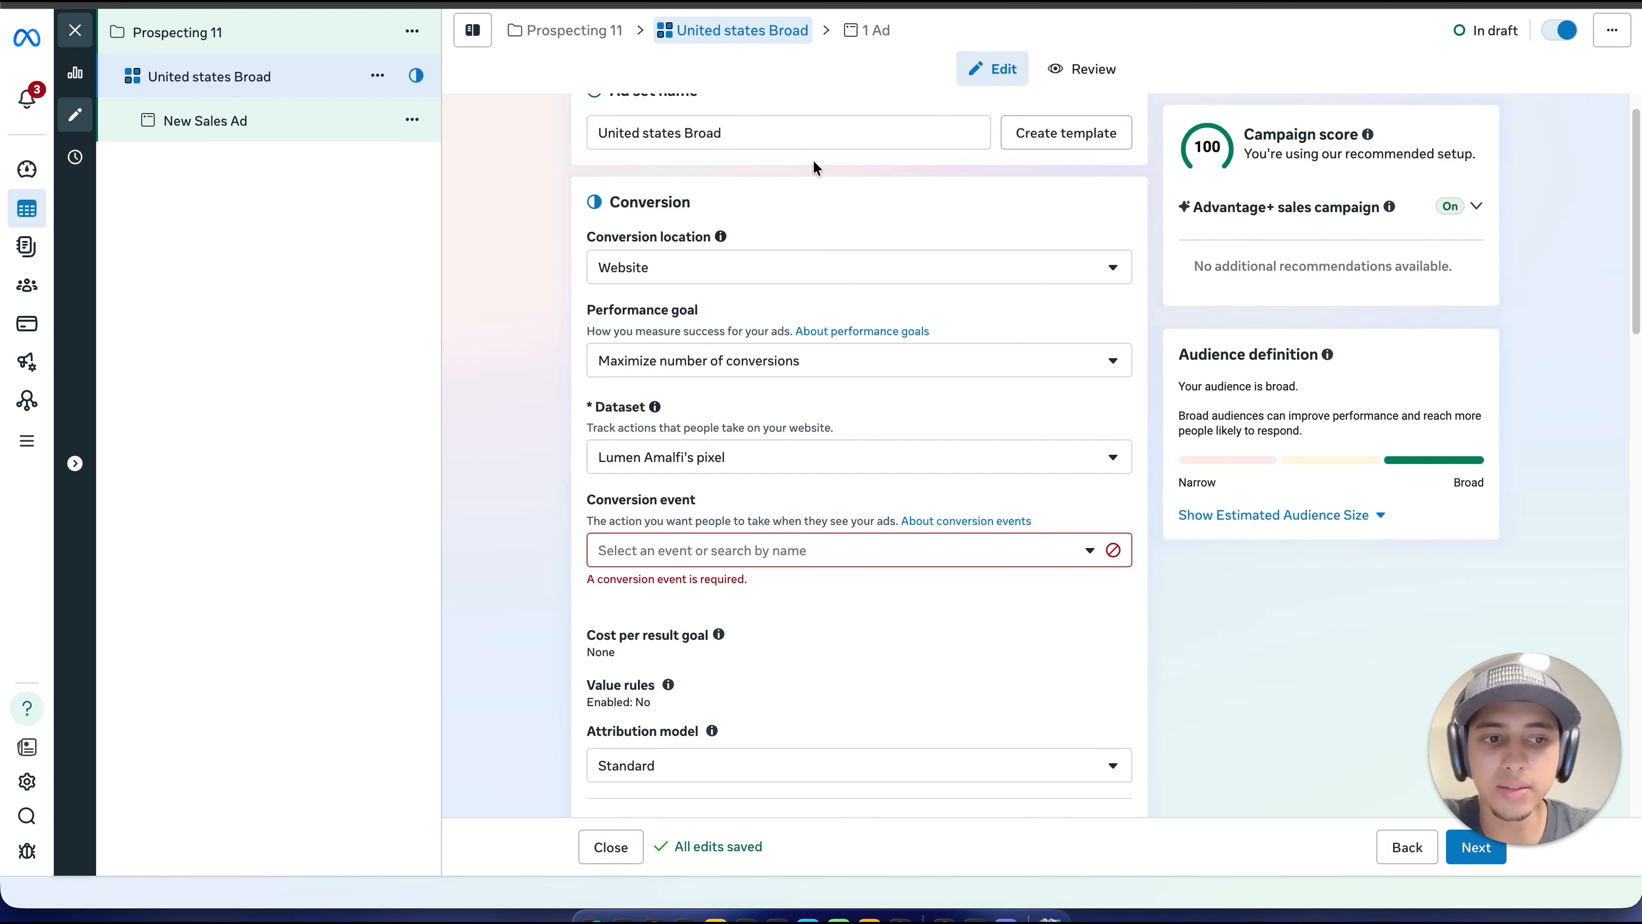
Step: Choose the standard Purchase event as the ad set's conversion event and dismiss the pixel activity warning
scroll(805, 375, down, 1)
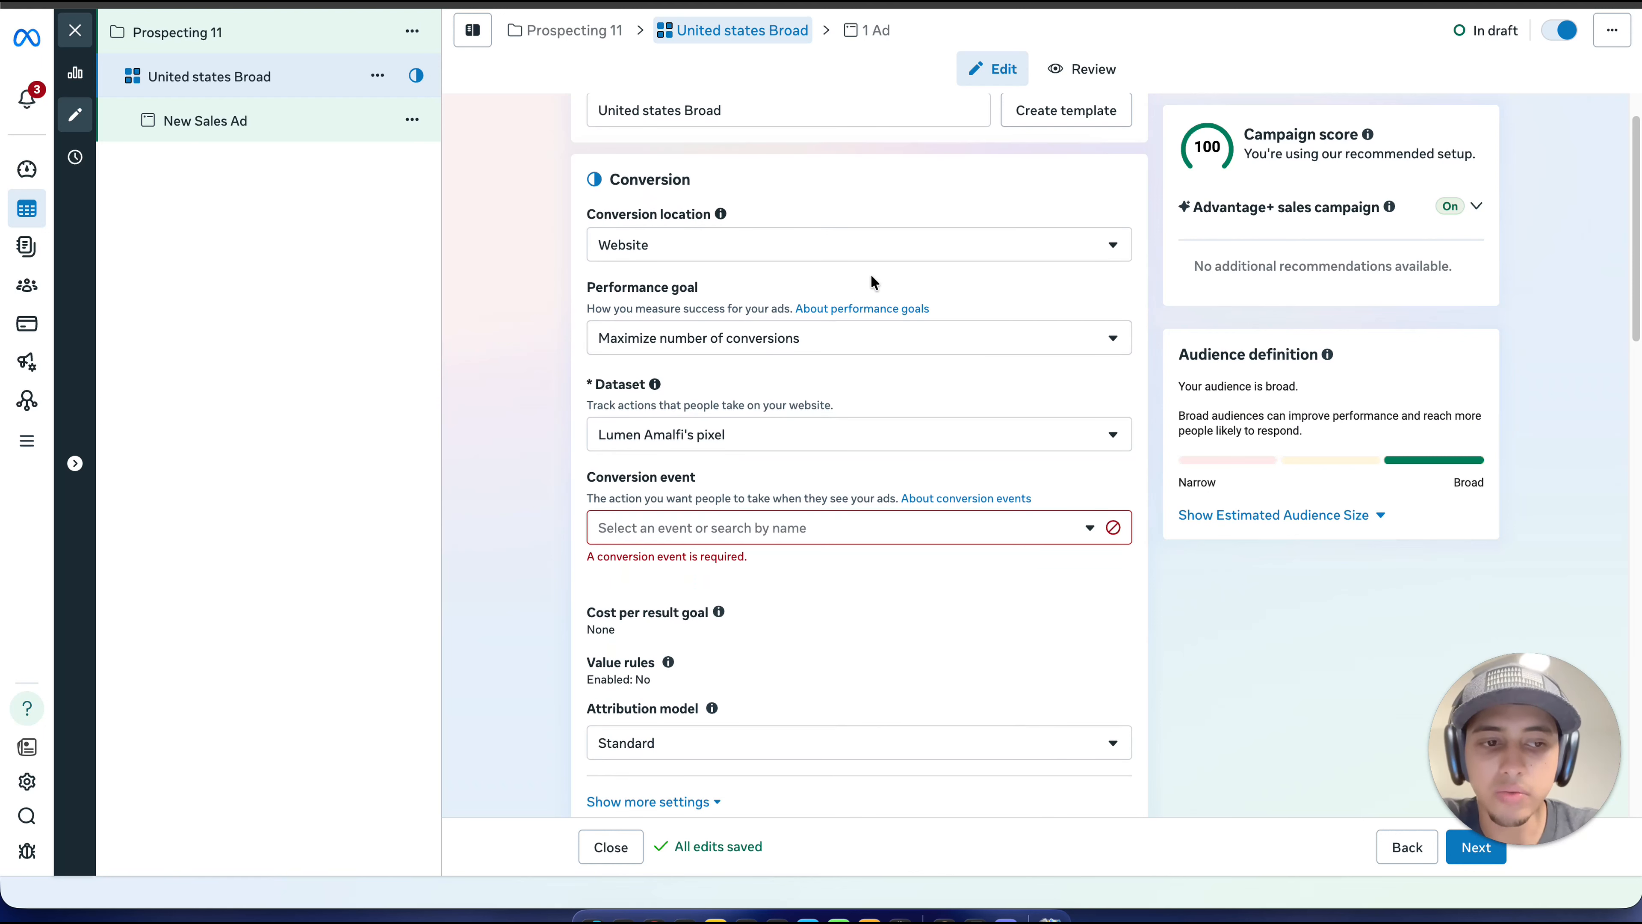
scroll(870, 274, down, 3)
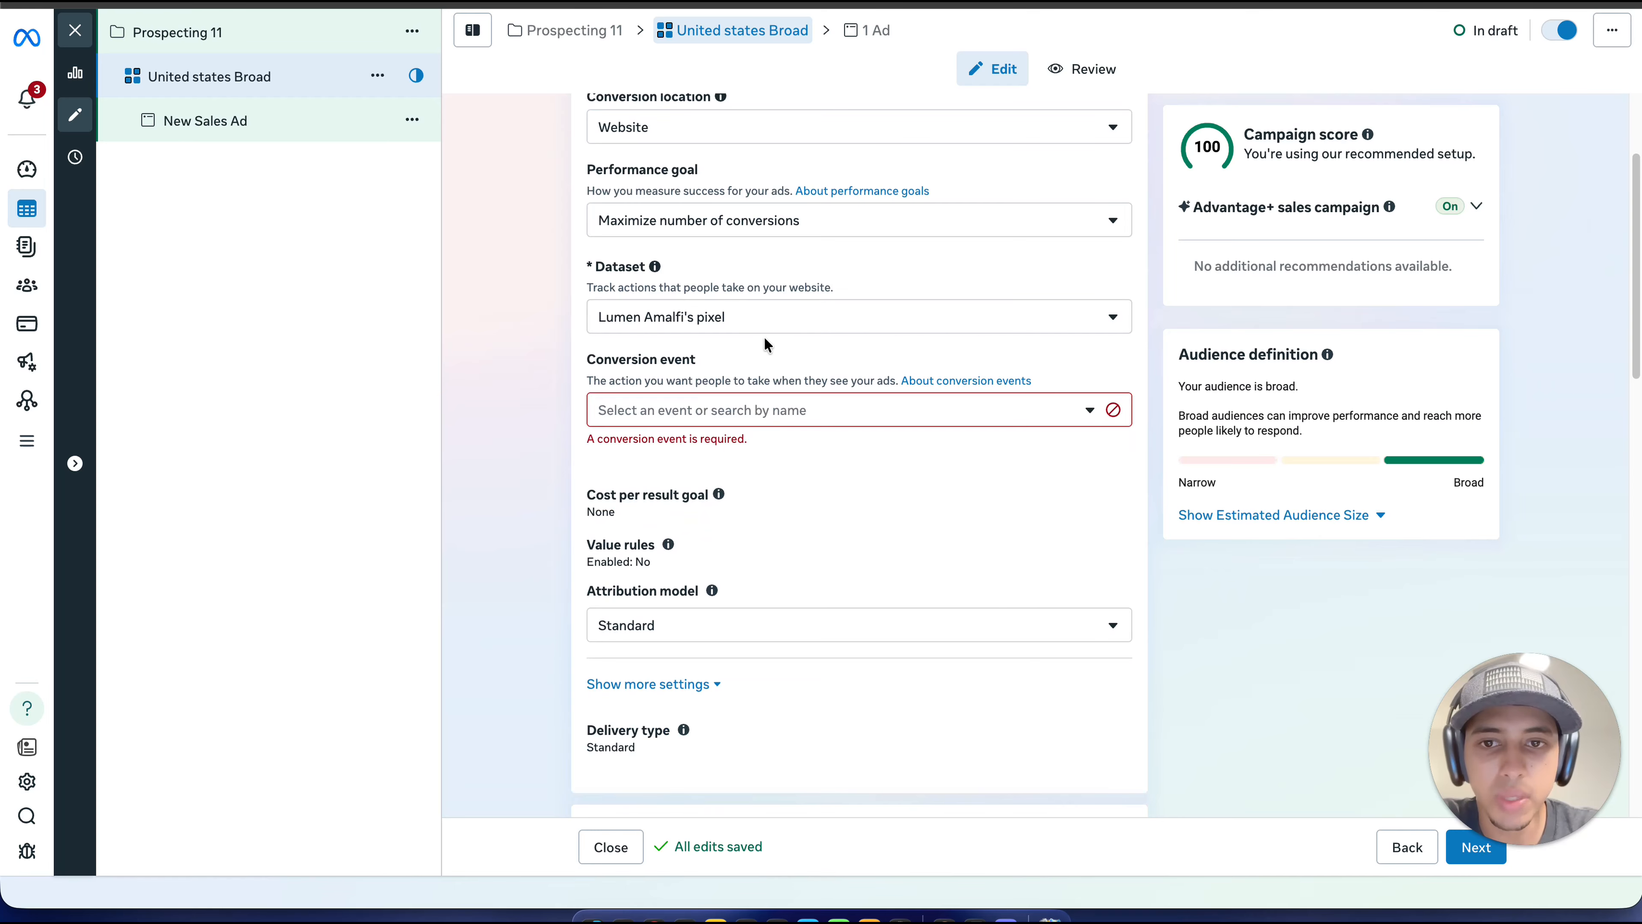
scroll(763, 338, down, 1)
click(818, 375)
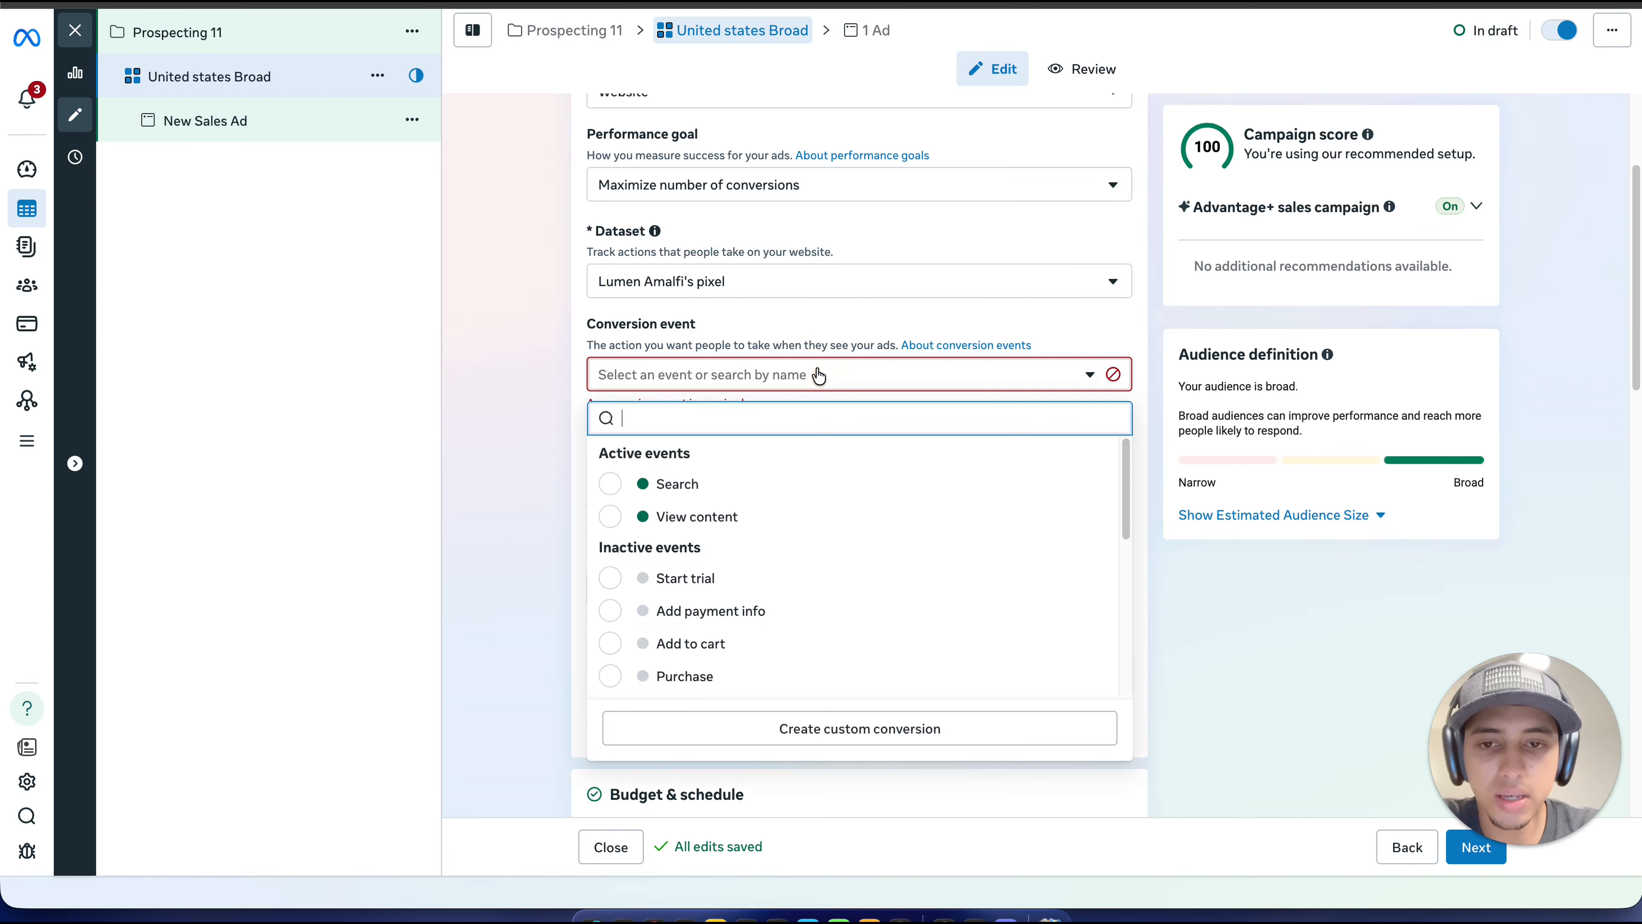
text(pur)
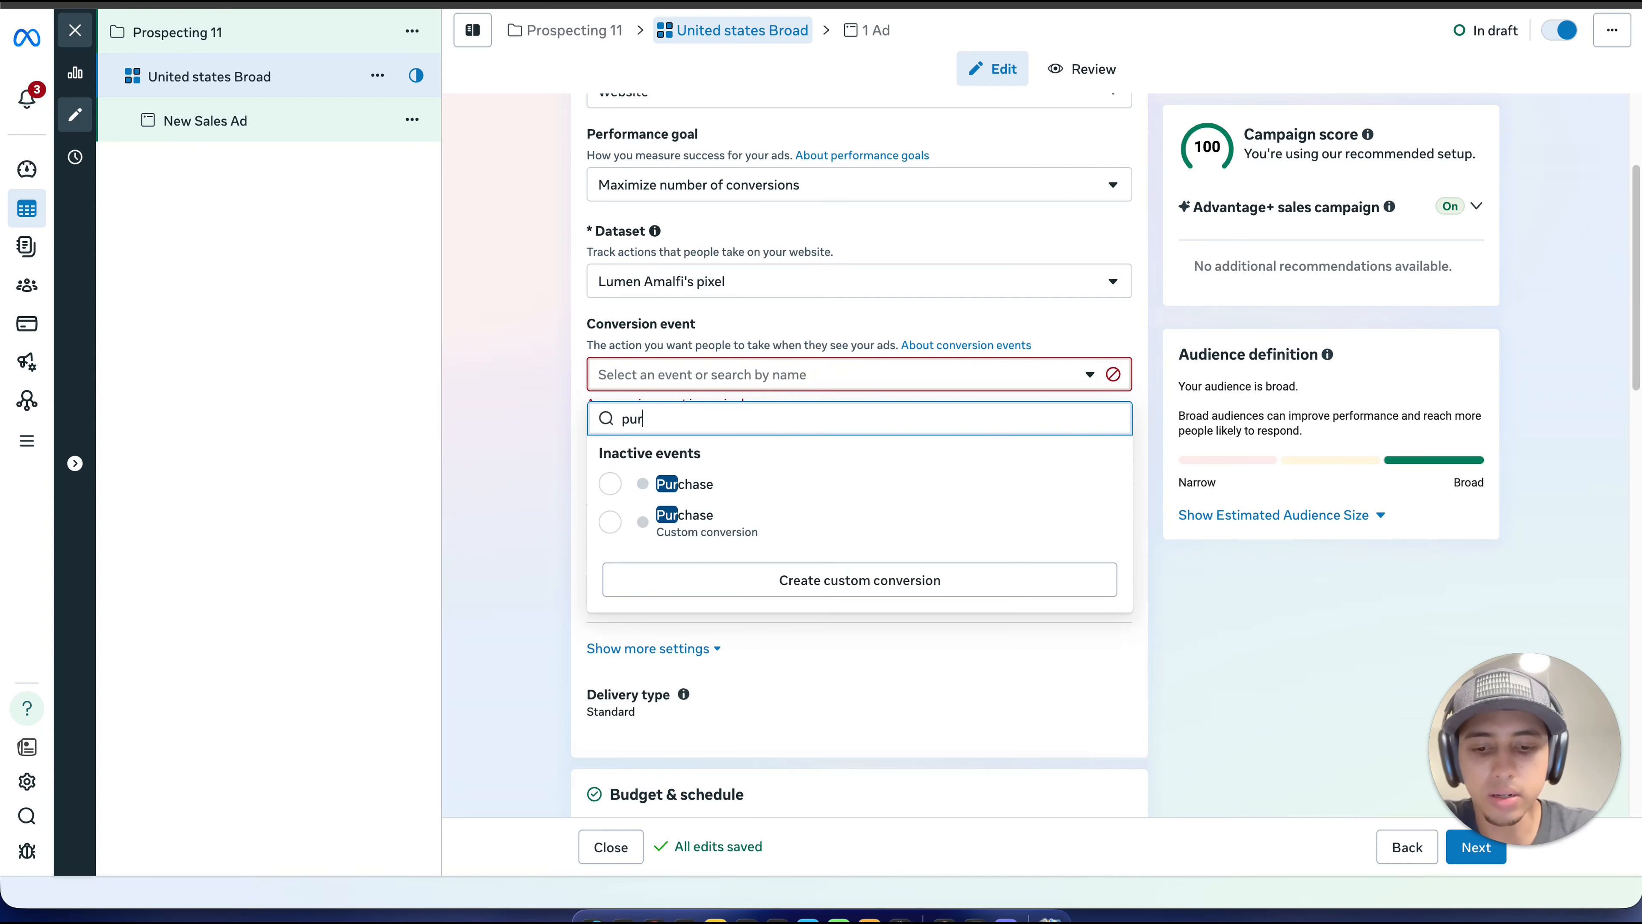
text(ch)
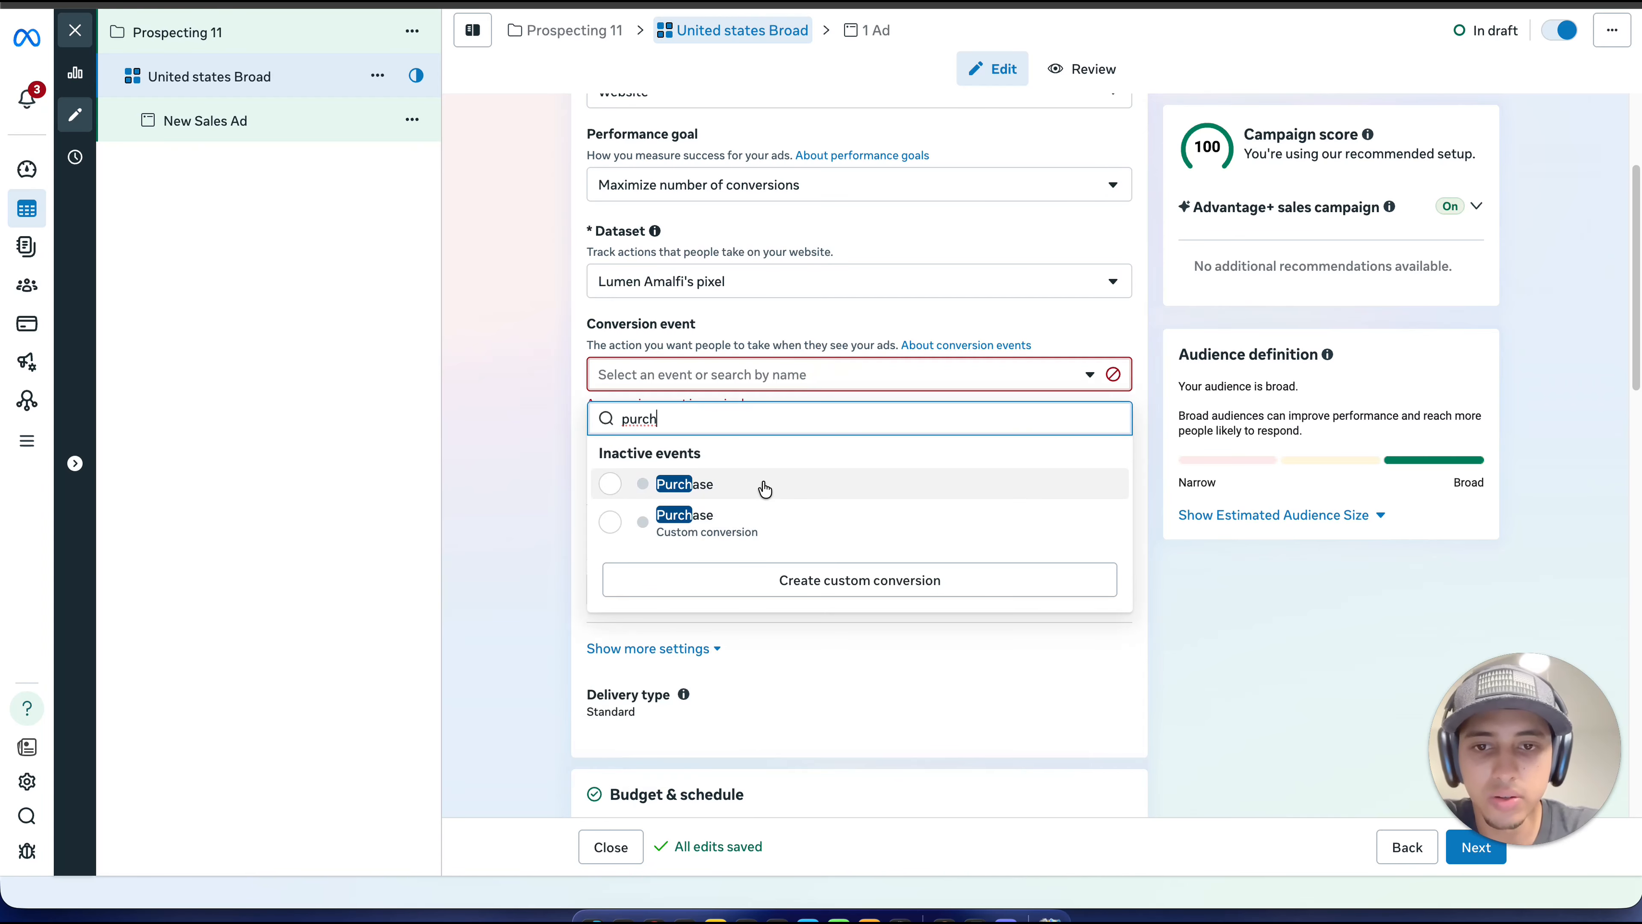
click(763, 485)
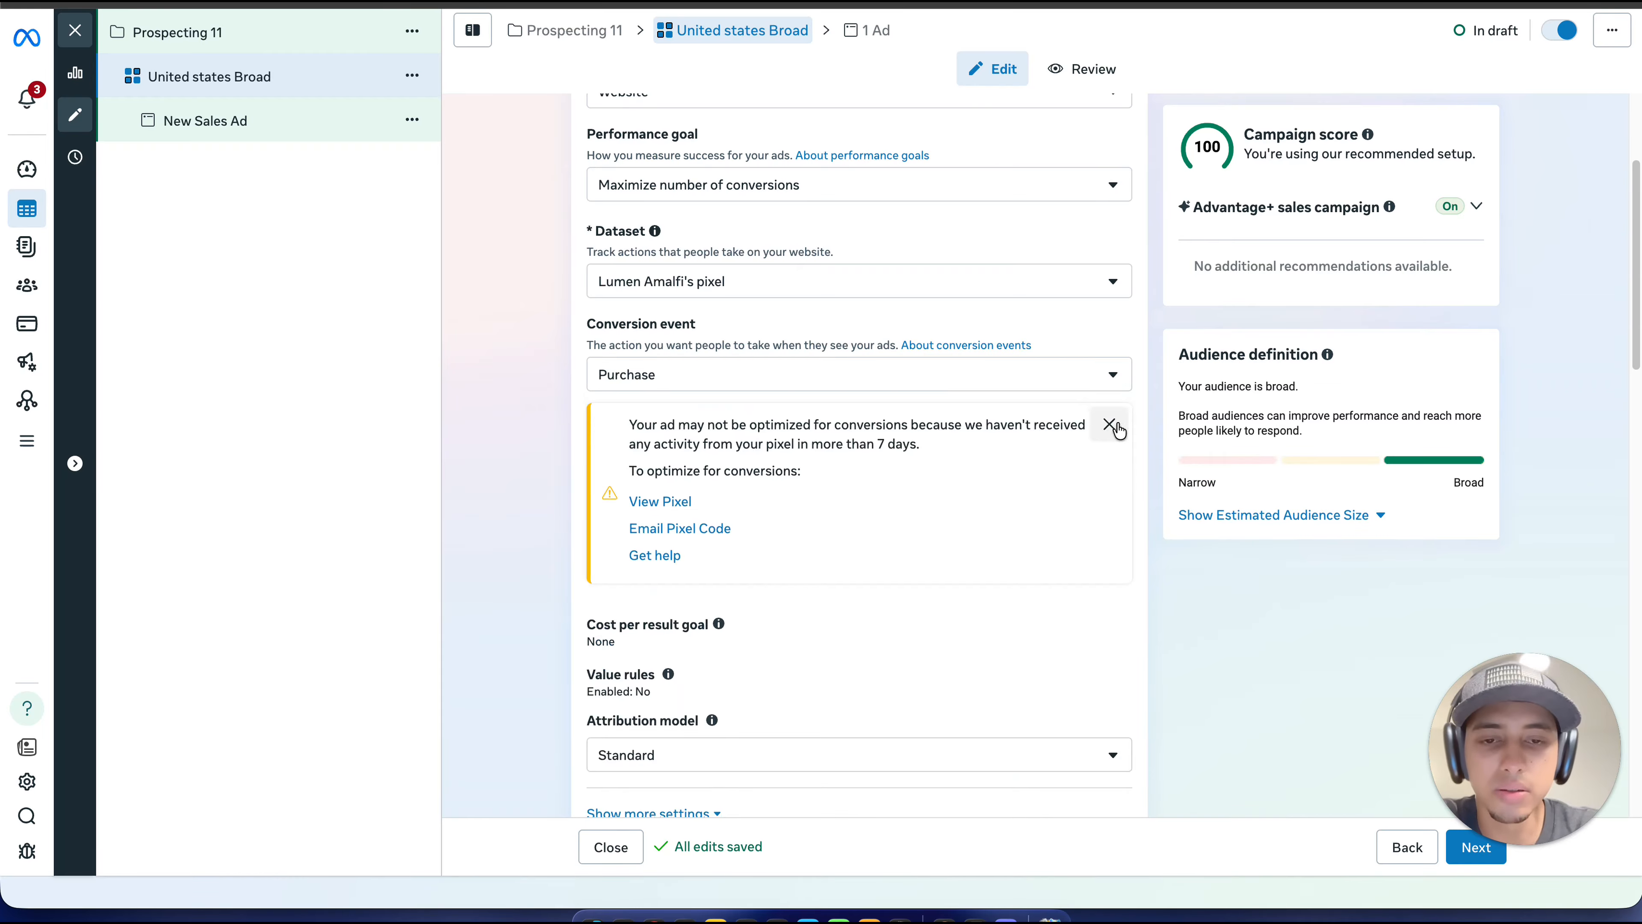
click(1109, 425)
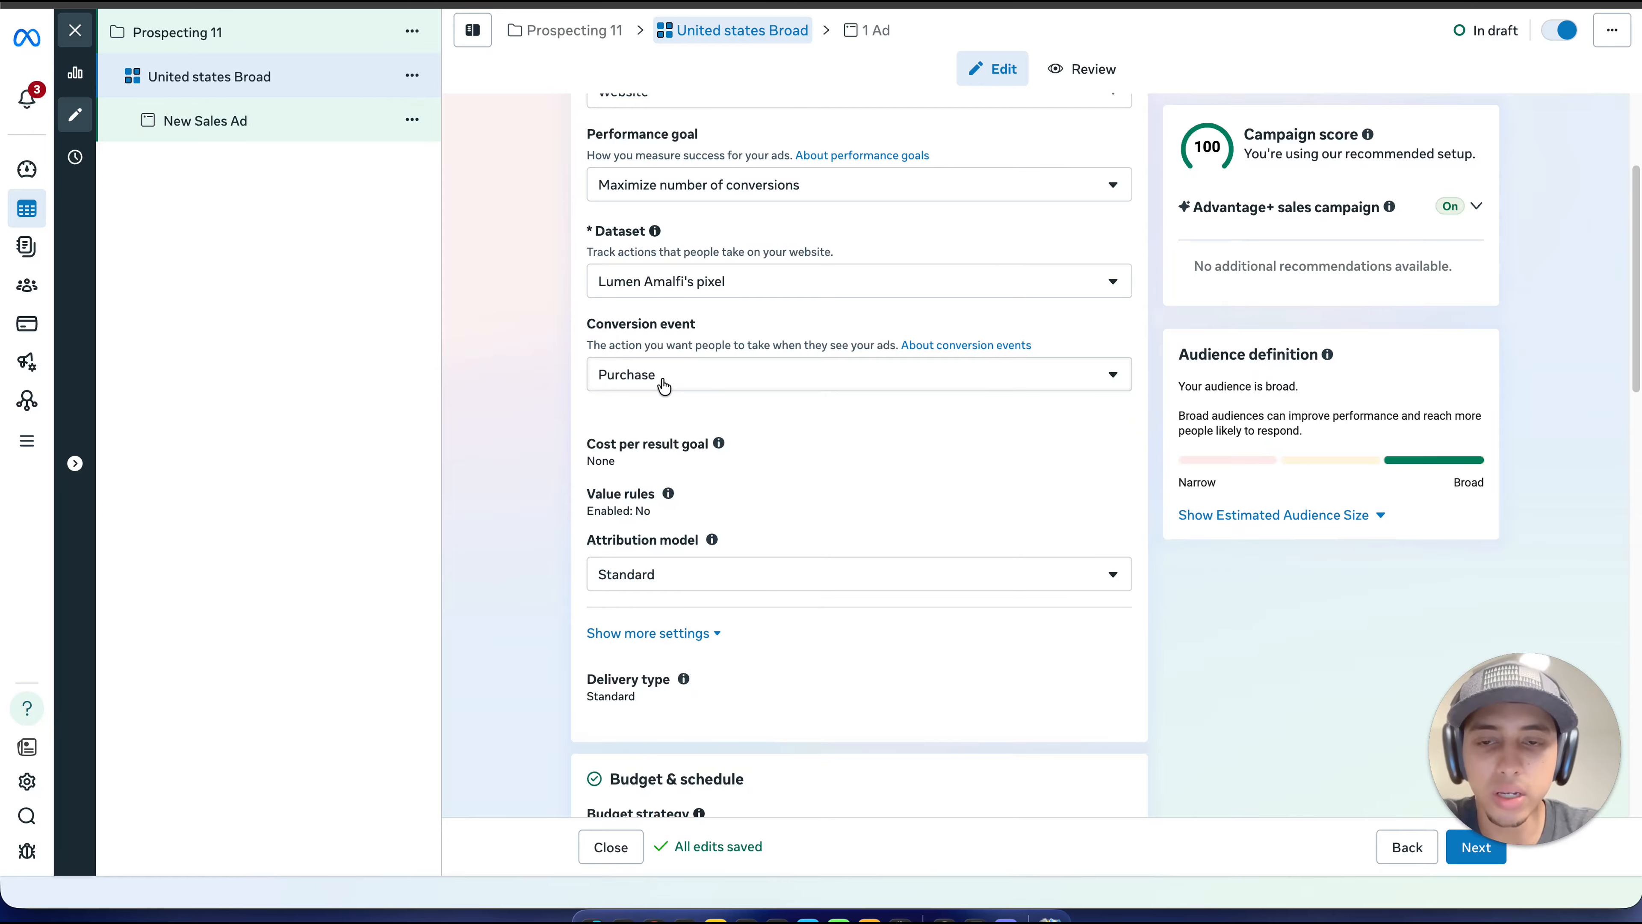
Step: Review the ad set's attribution, daily budget, schedule and audience settings, with a brief look at the New Sales Ad
scroll(663, 385, down, 1)
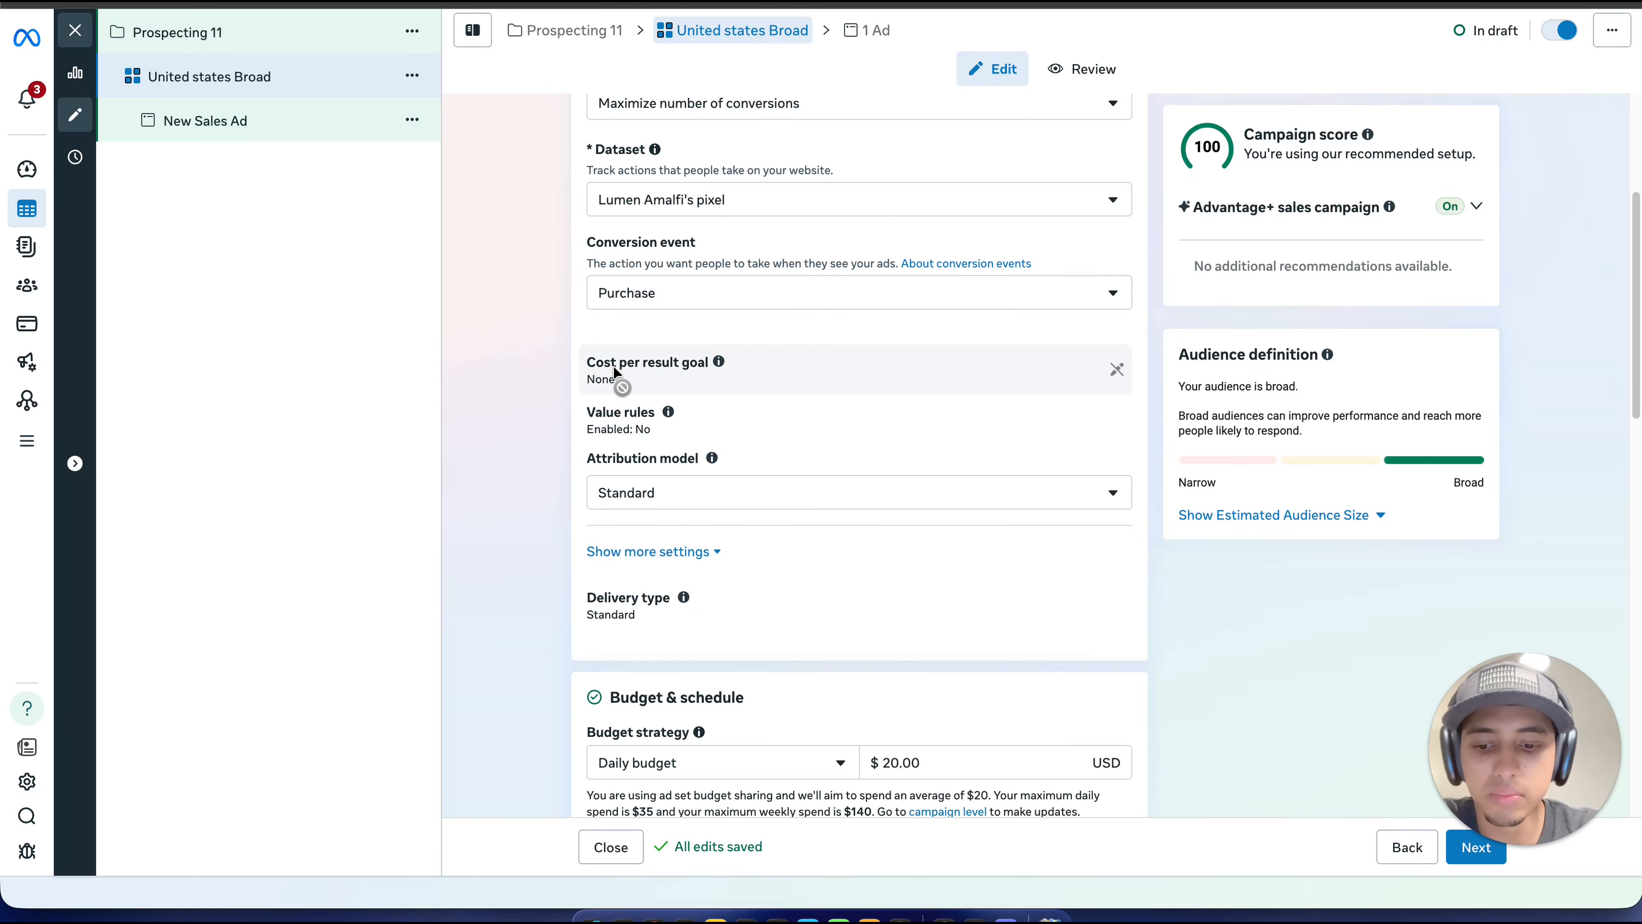
scroll(989, 512, down, 1)
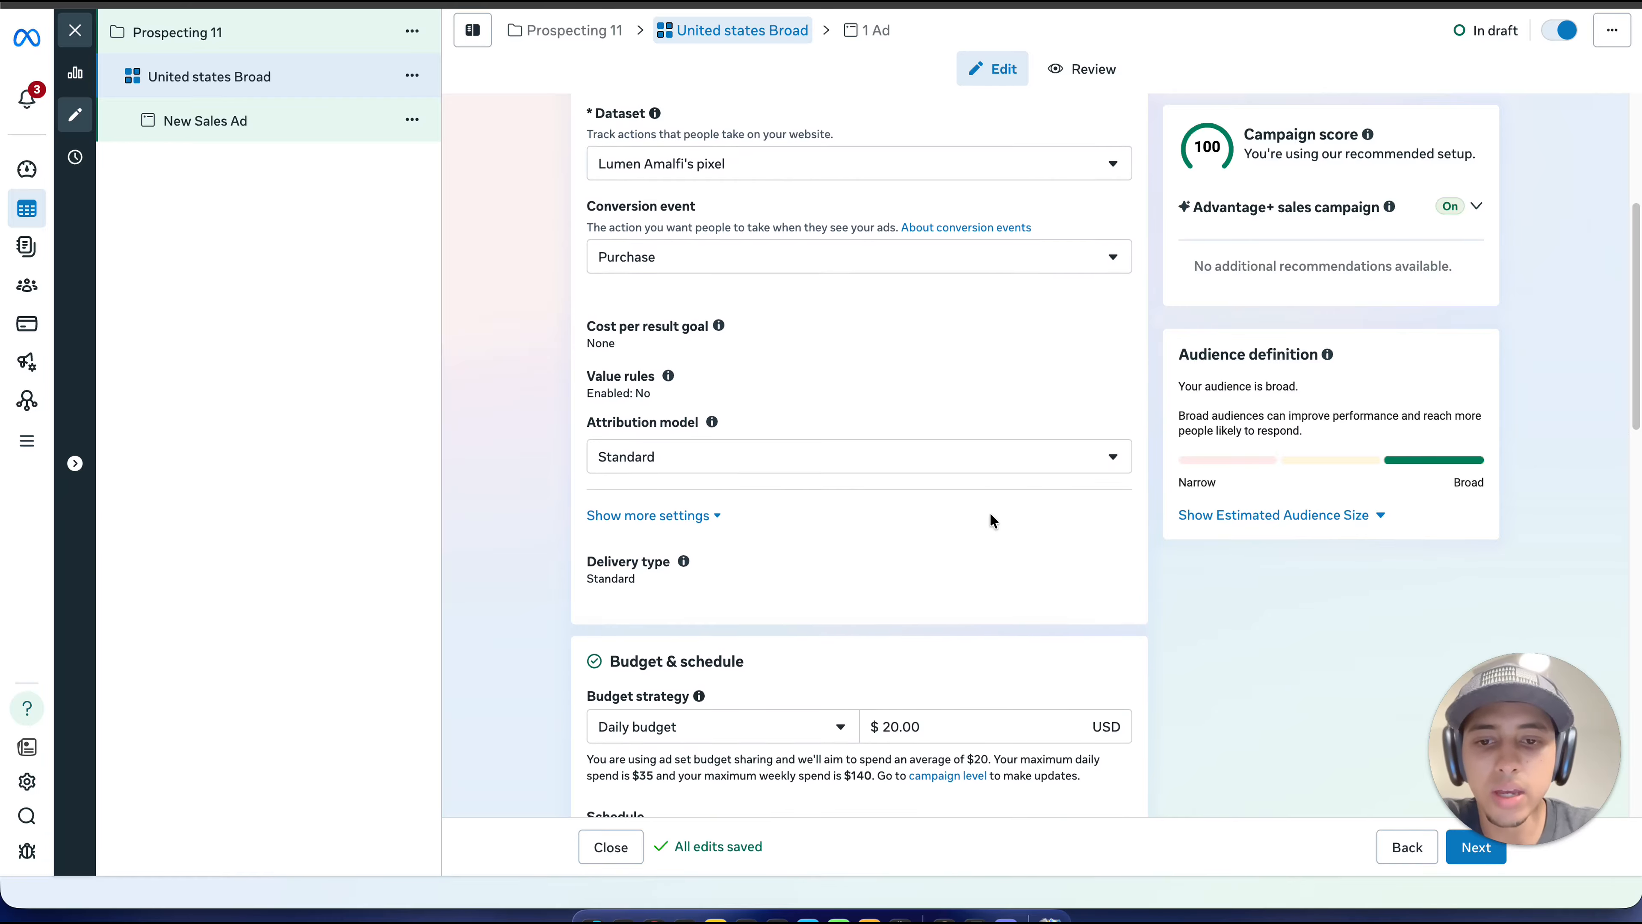
scroll(905, 602, down, 1)
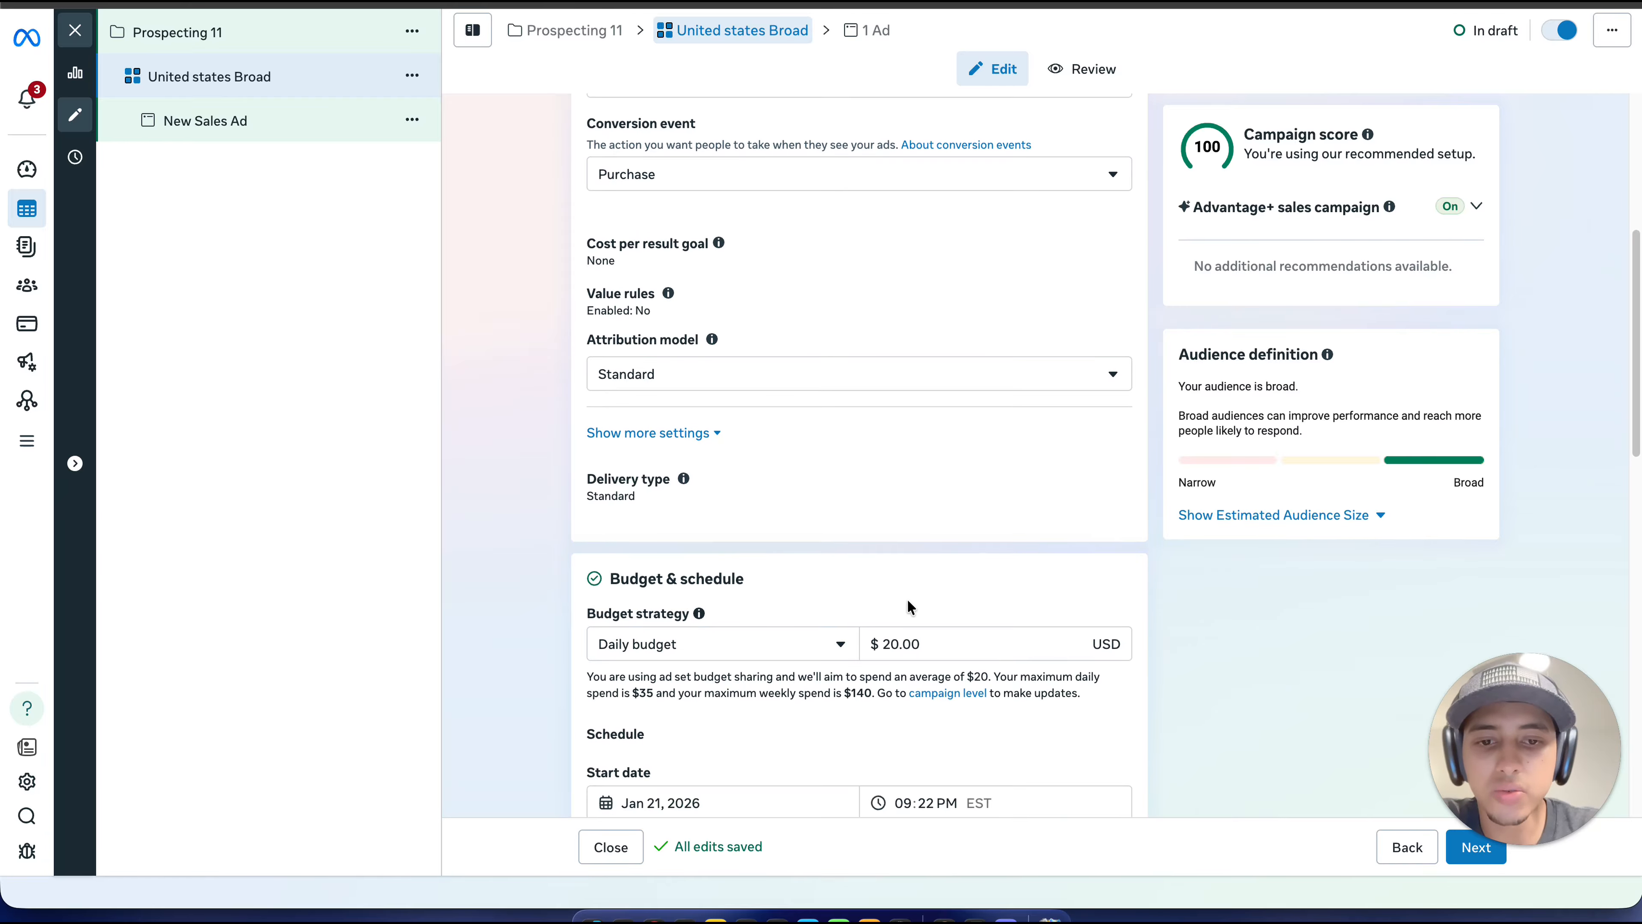
click(943, 640)
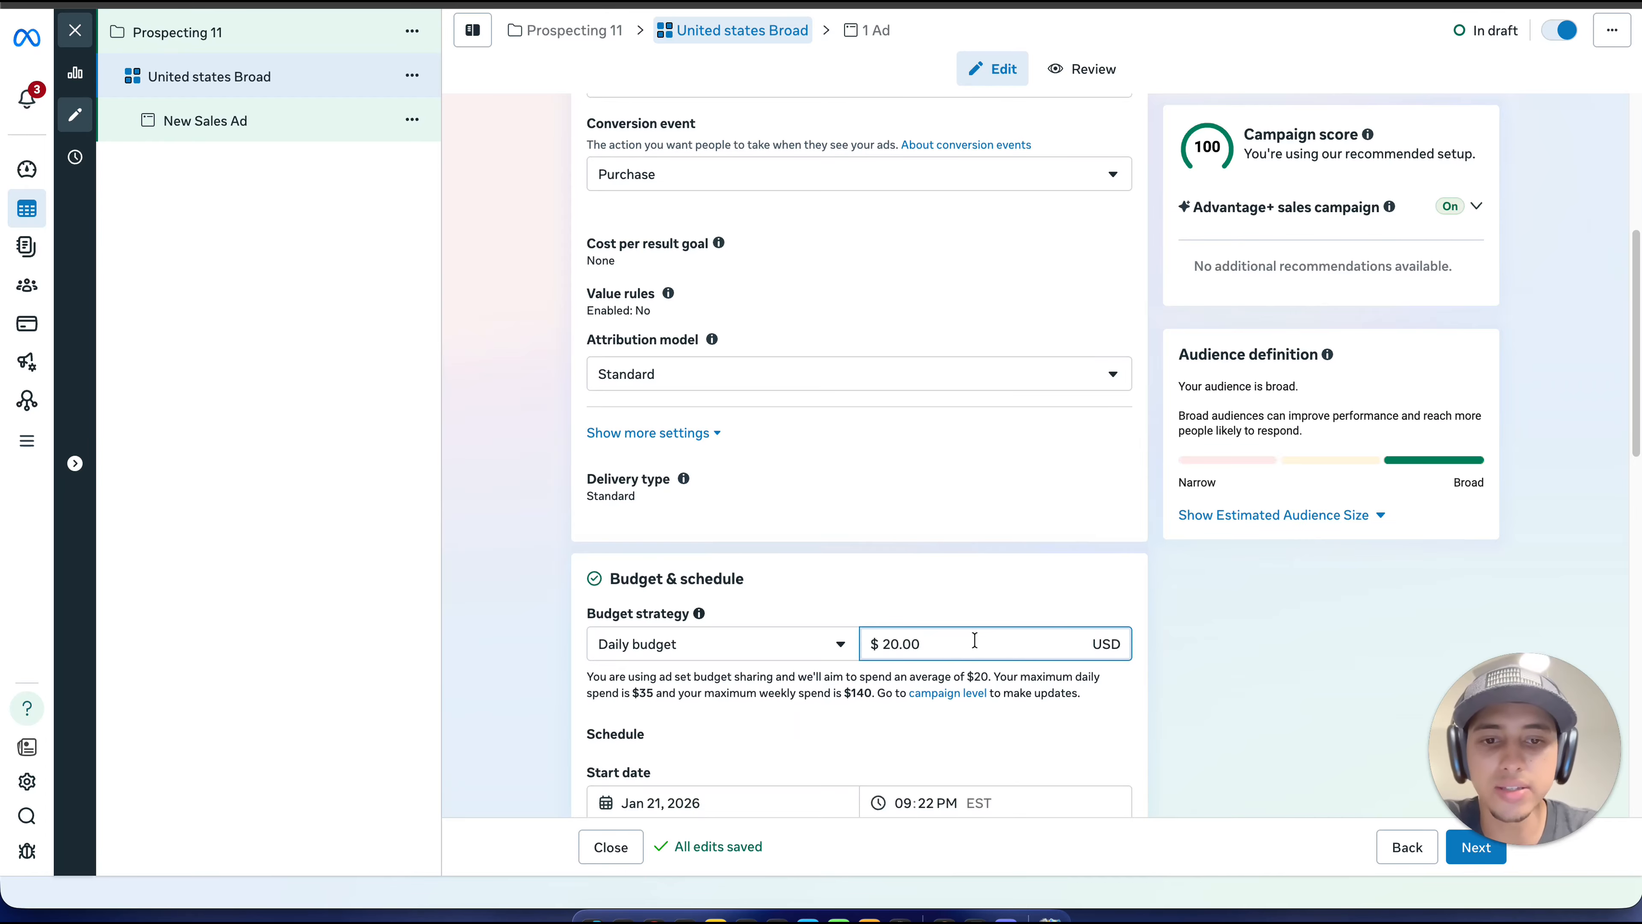
scroll(1077, 611, down, 2)
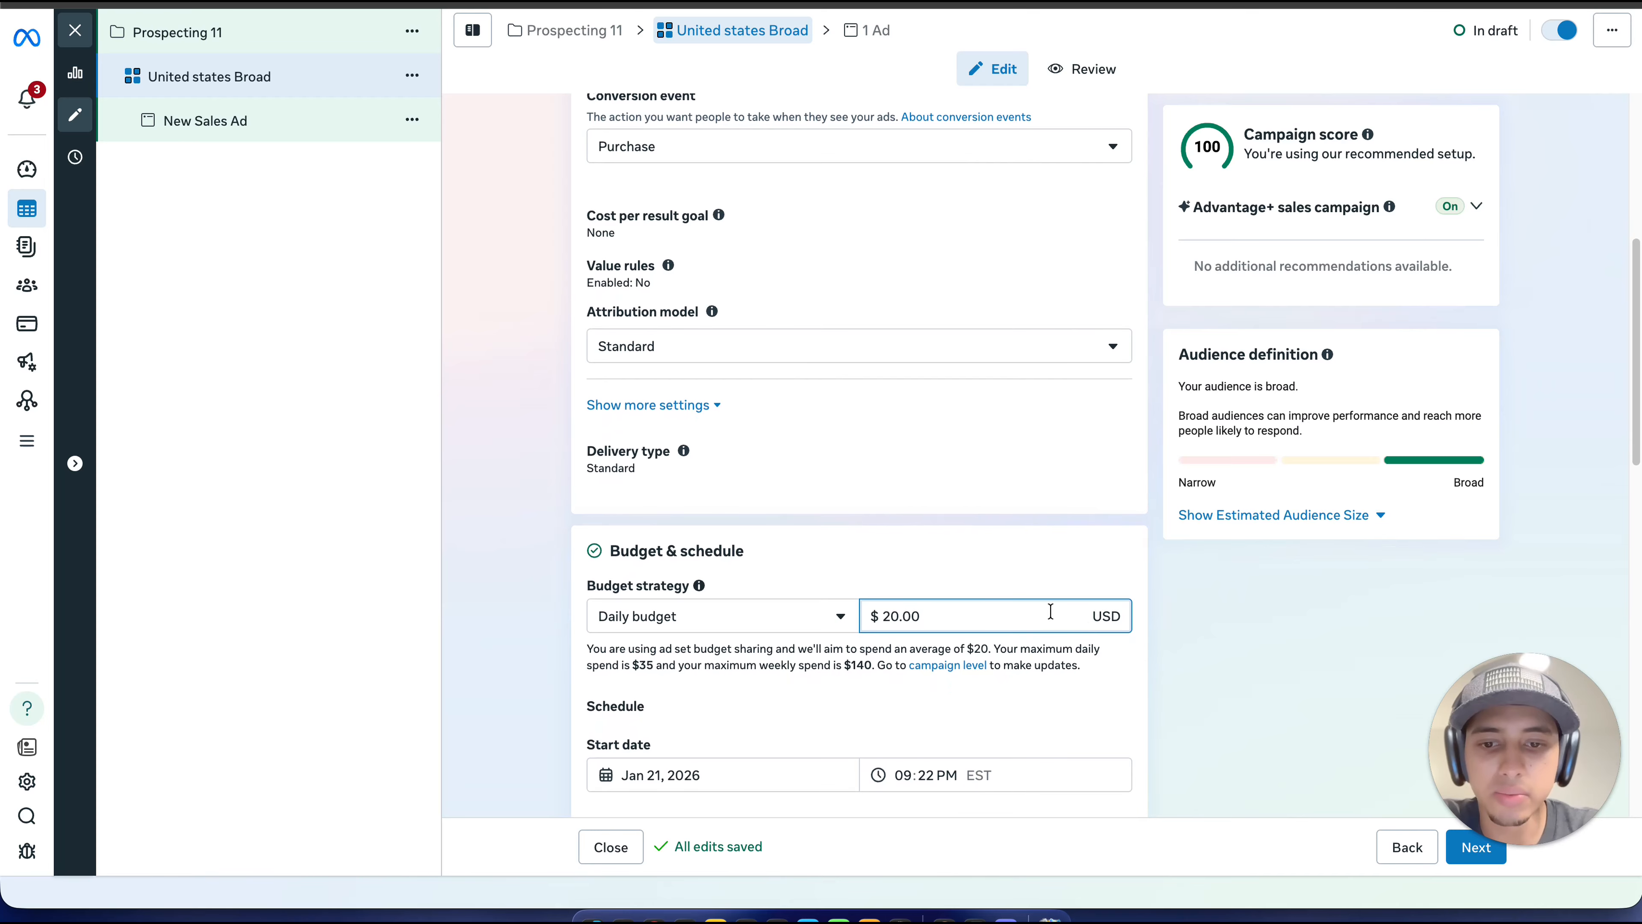
scroll(1051, 611, down, 6)
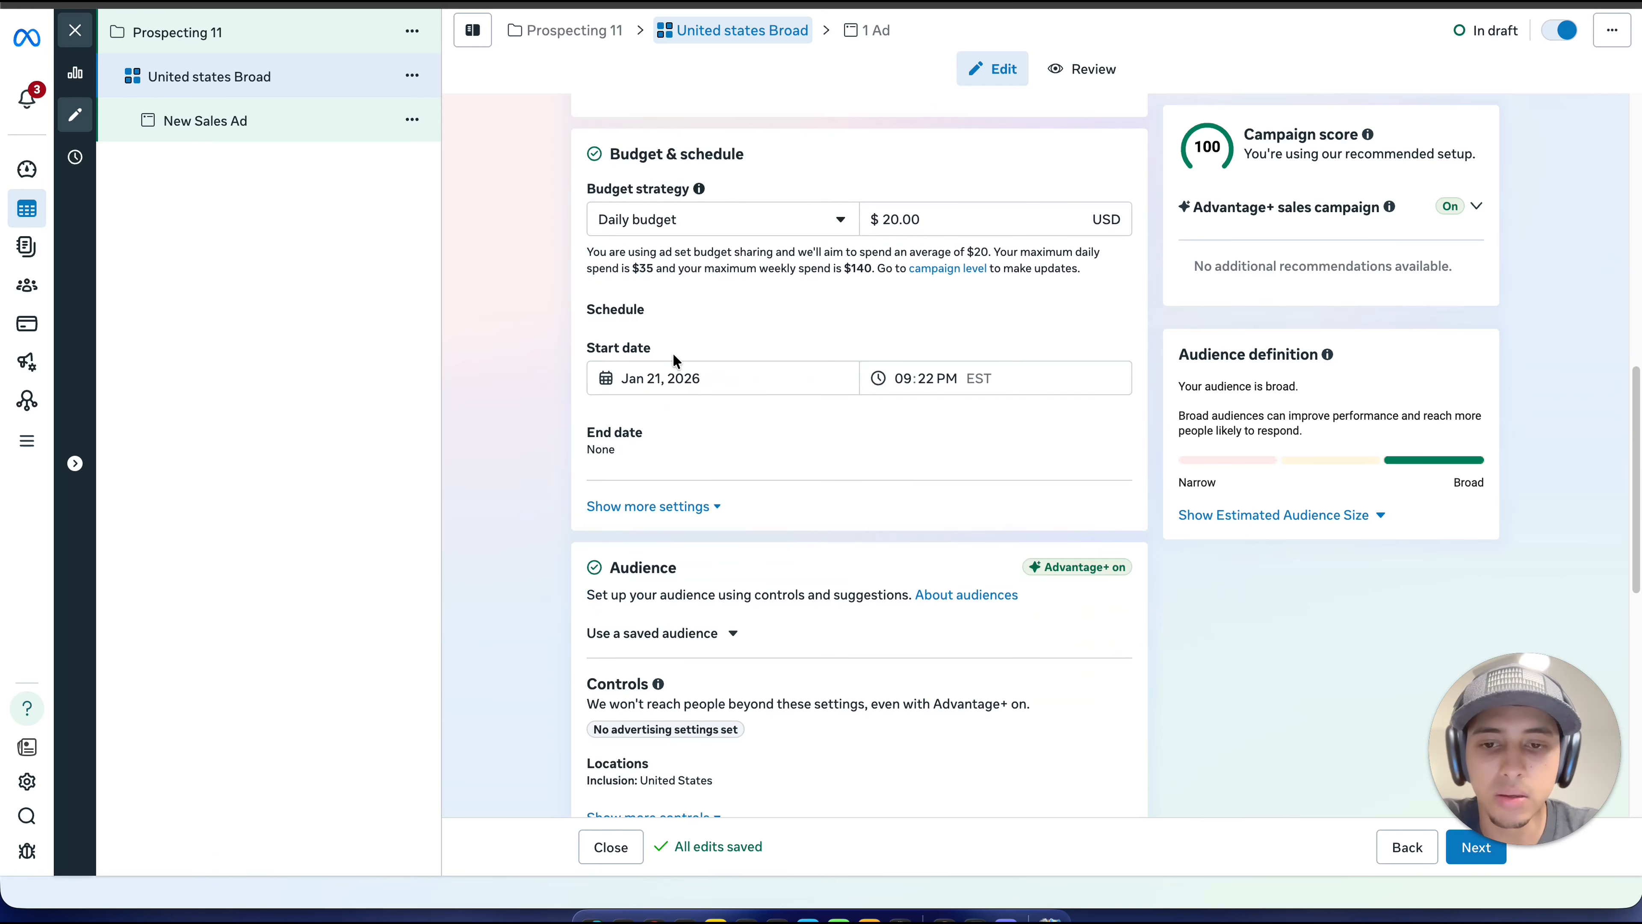
click(344, 126)
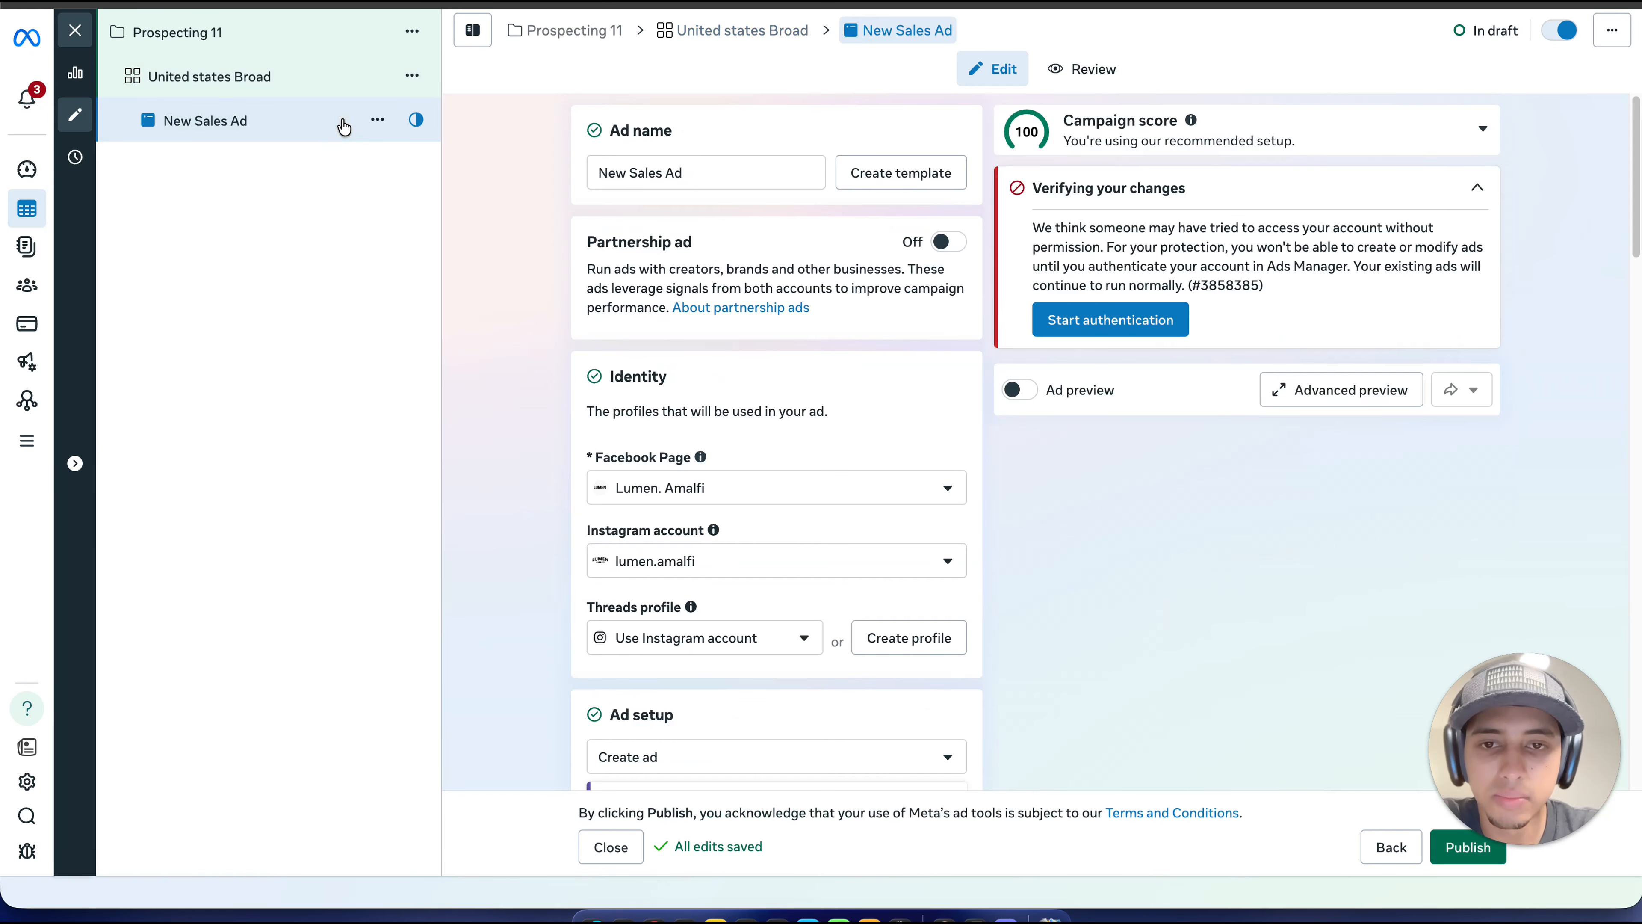
click(361, 69)
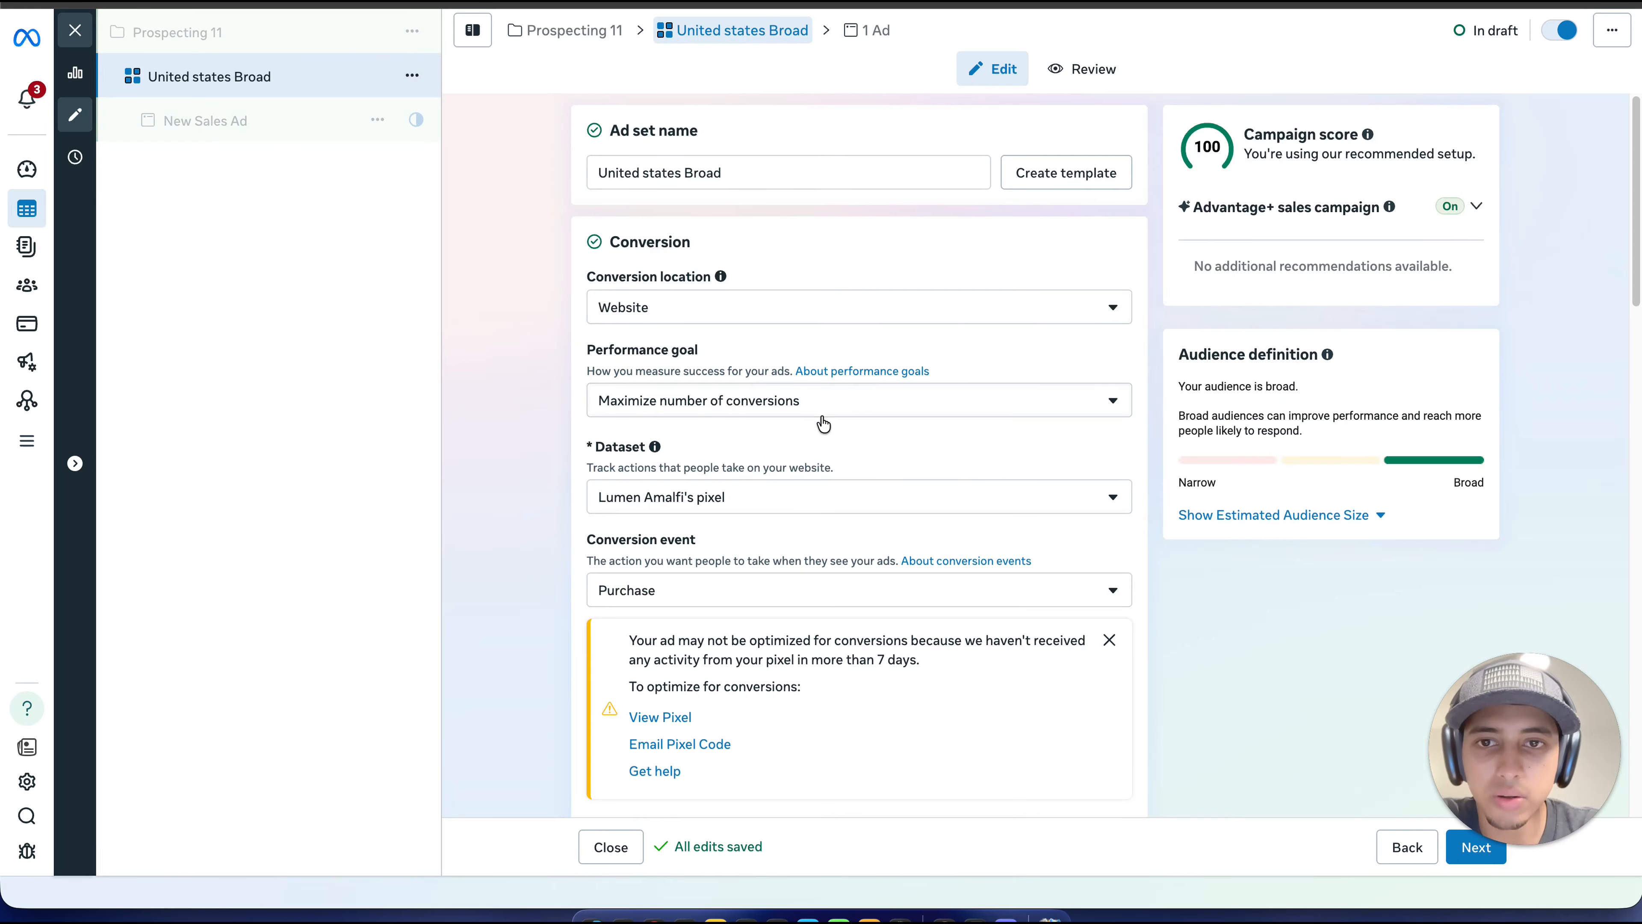
scroll(884, 266, down, 10)
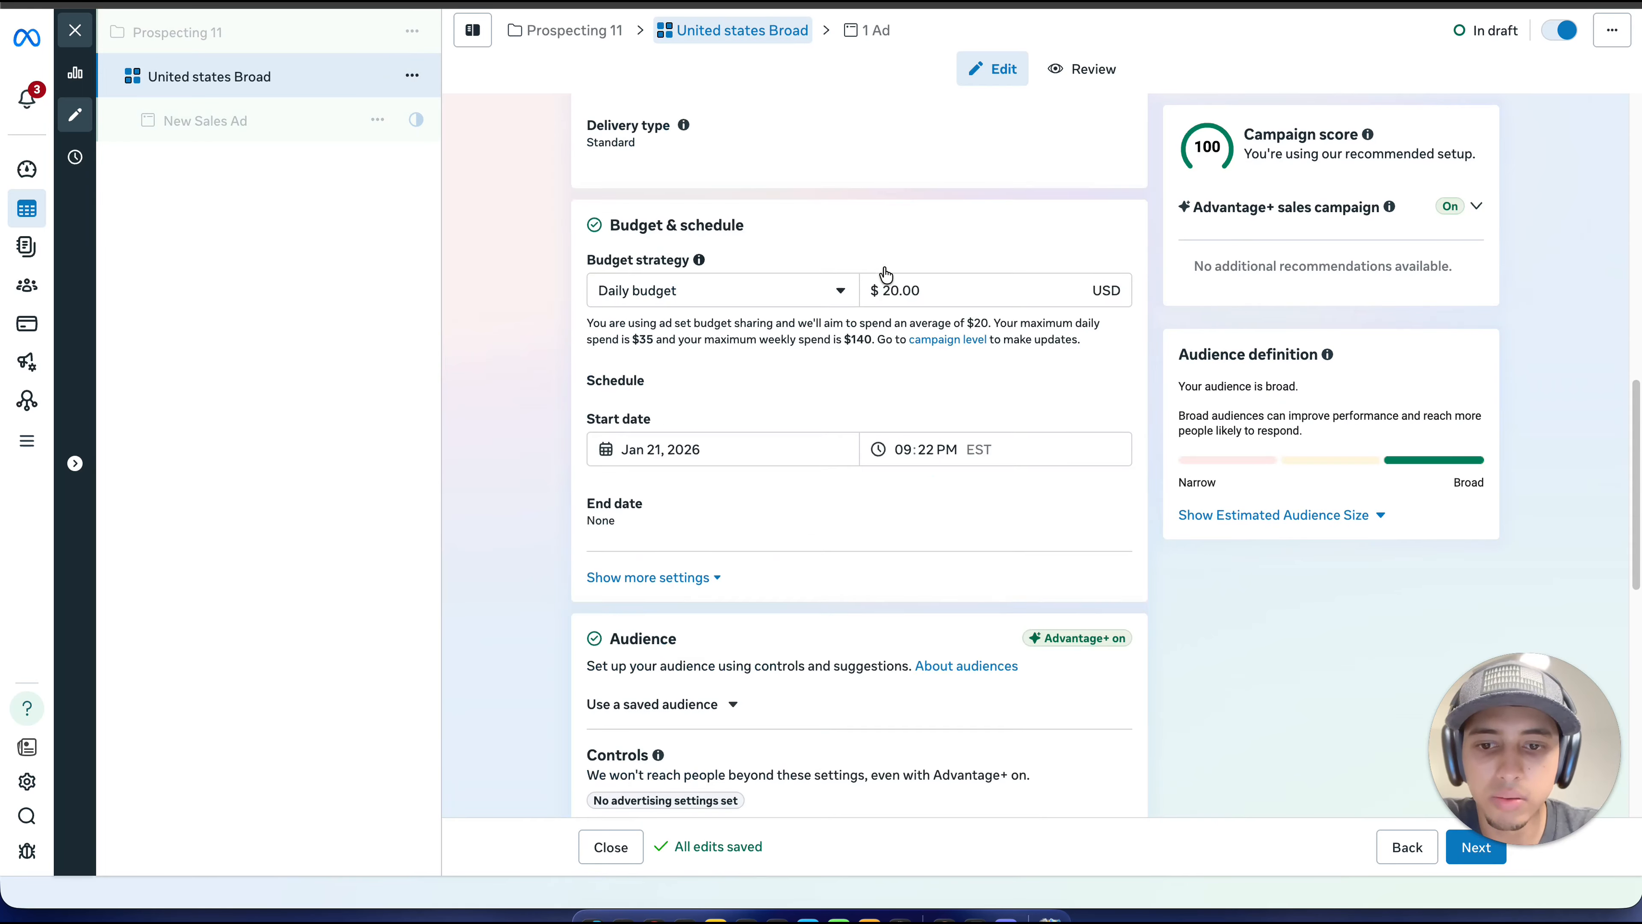
scroll(882, 265, down, 5)
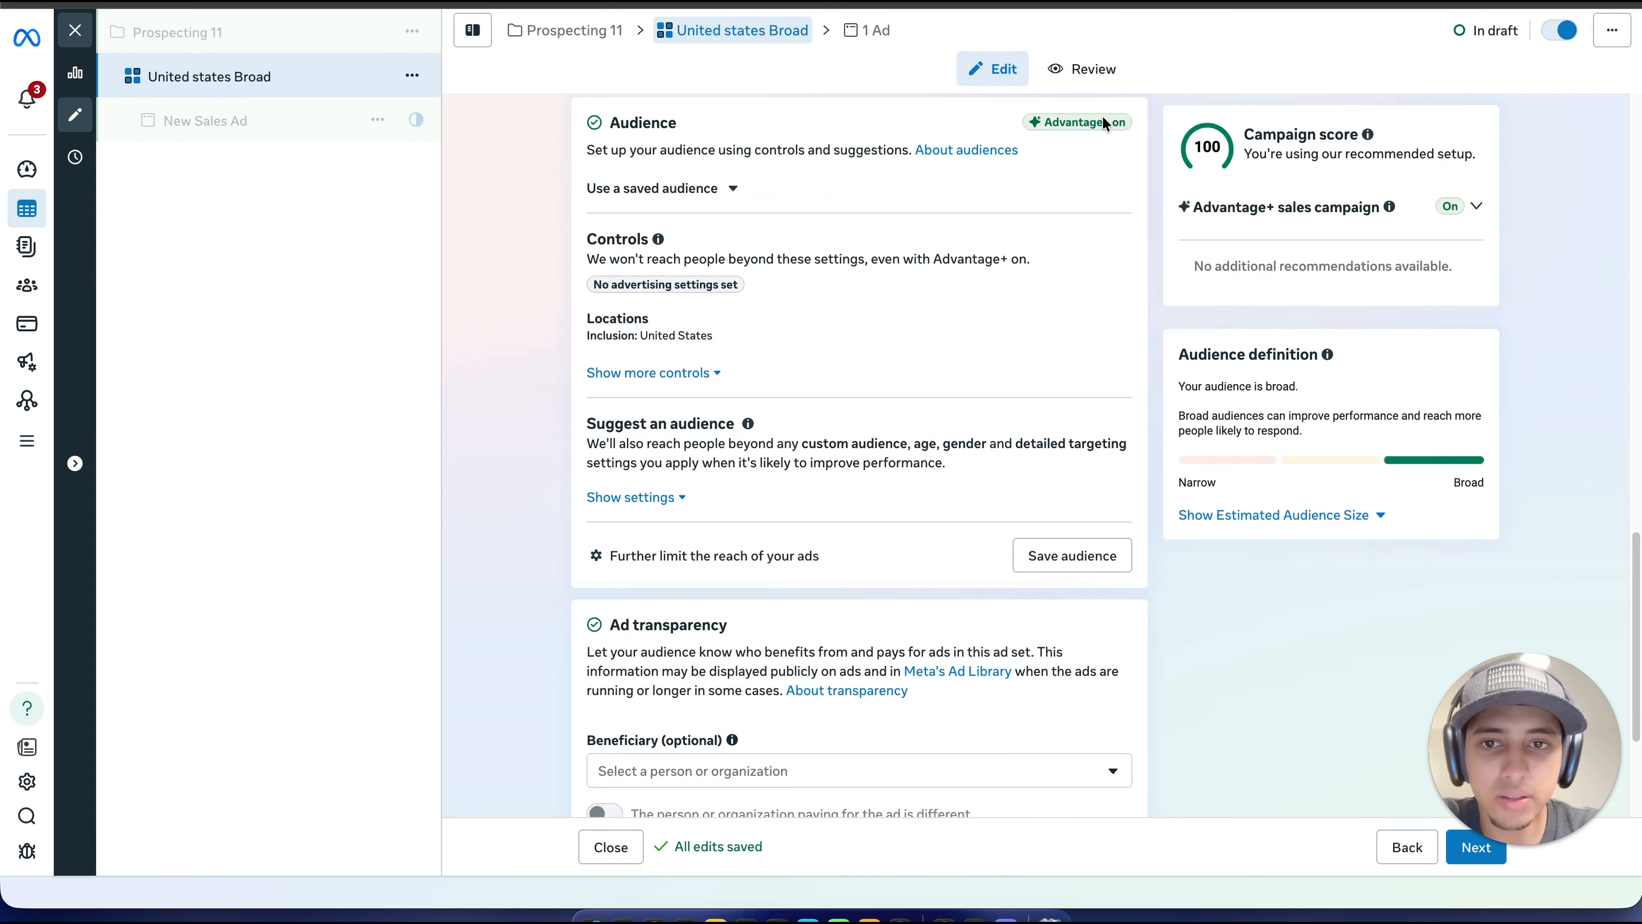
Step: Change the ad set's audience location by adding United Kingdom and removing United States
mouse_move(1104, 122)
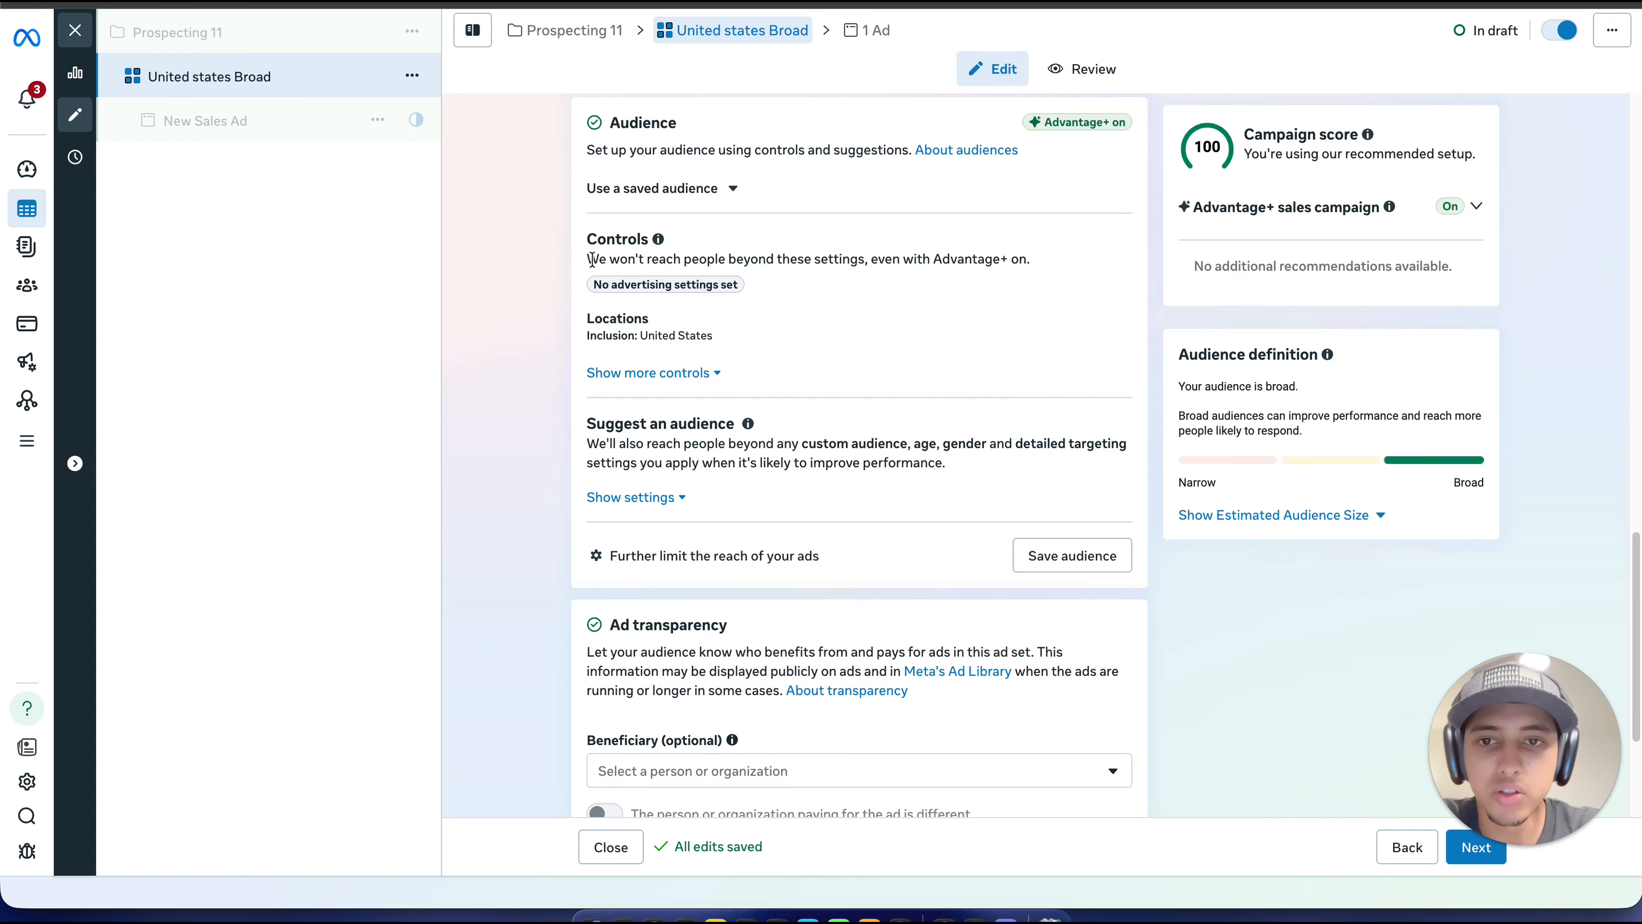
click(697, 330)
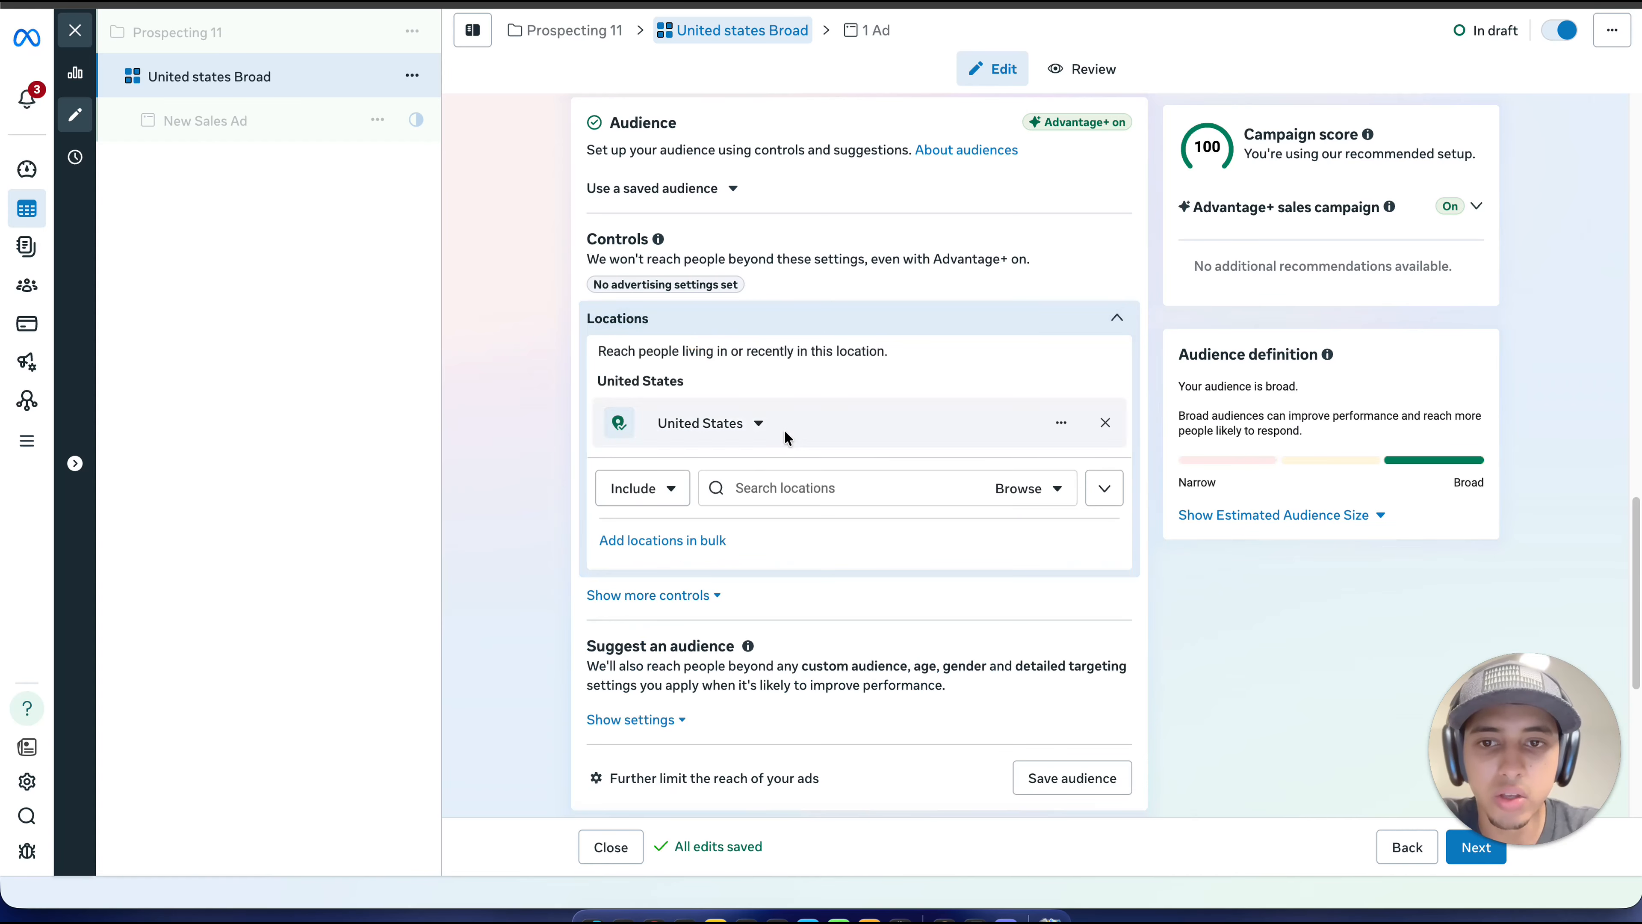
click(792, 492)
text(u)
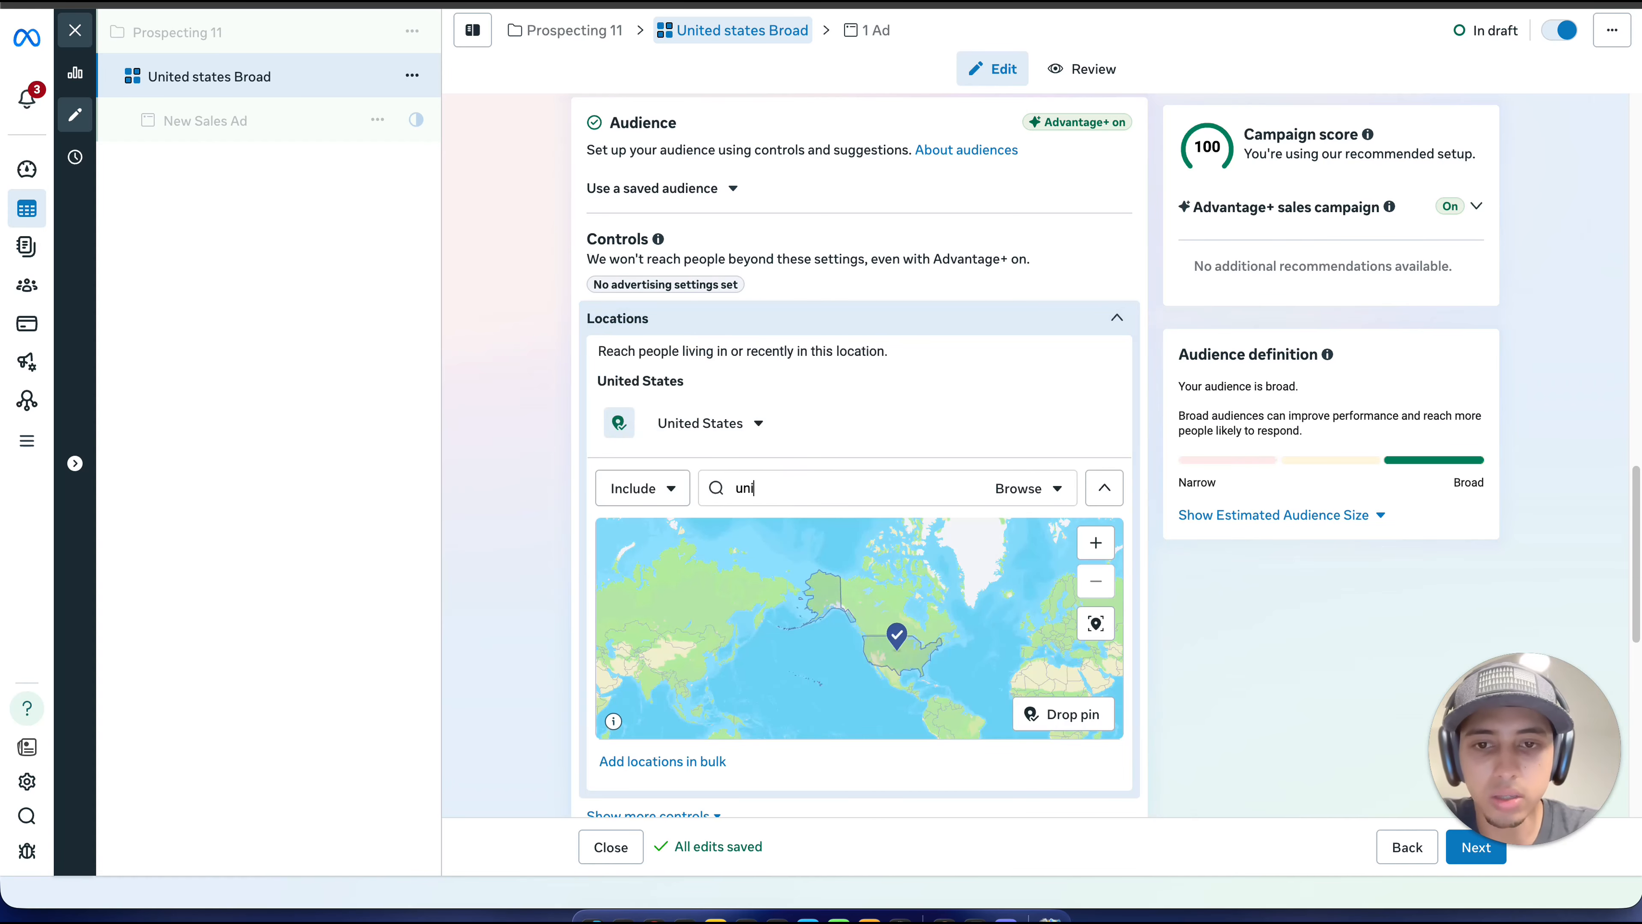
text(ni)
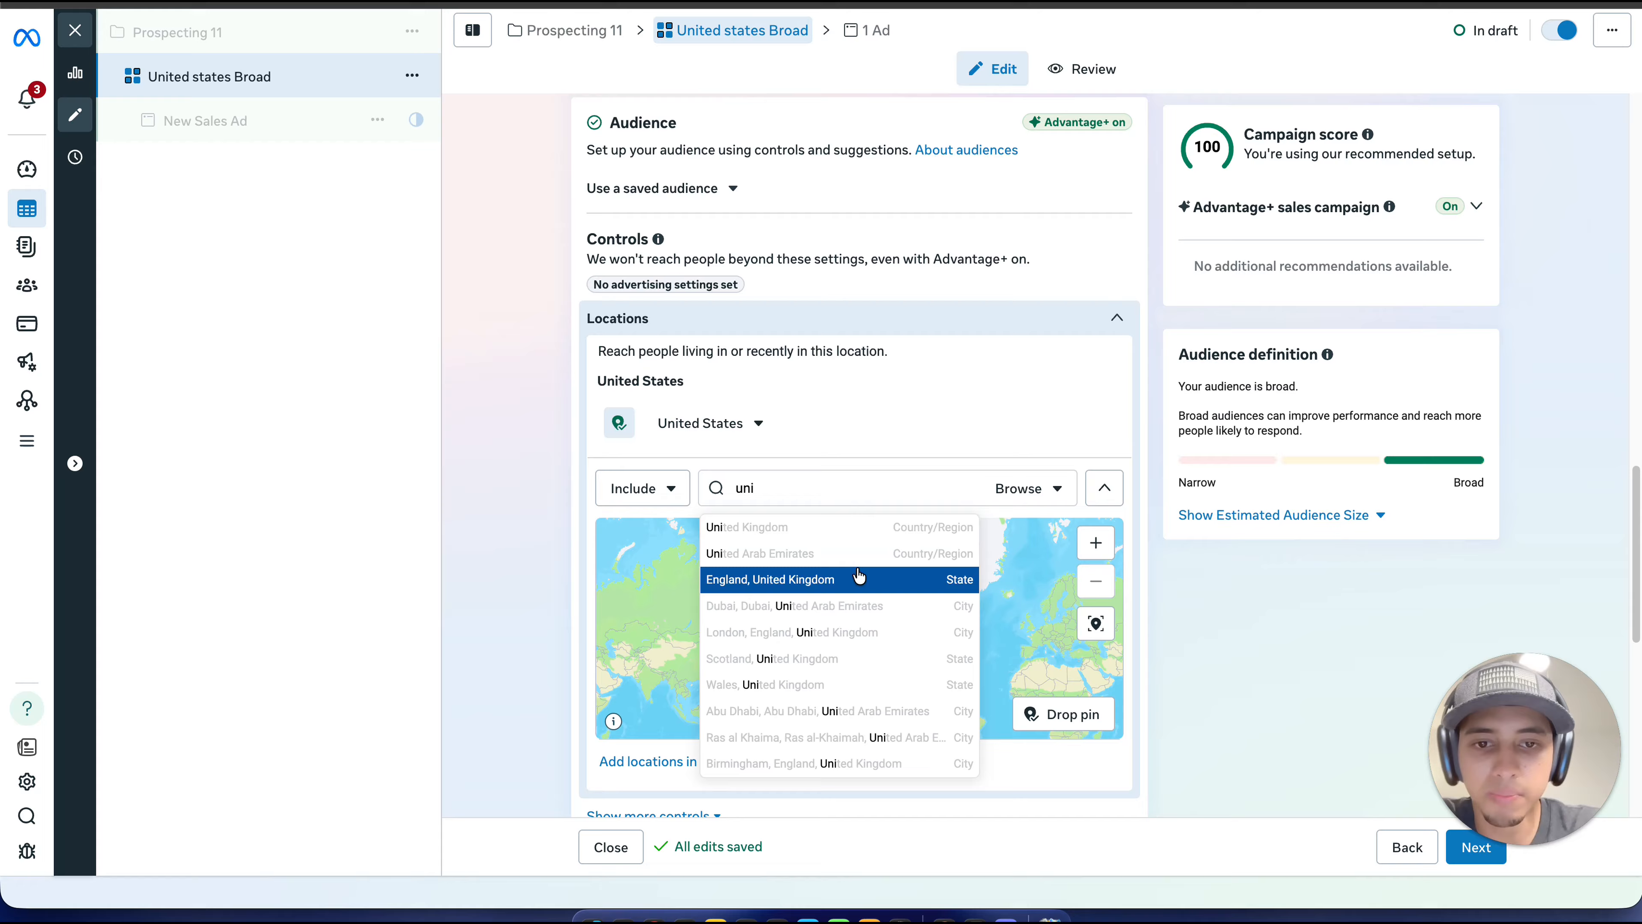
click(873, 527)
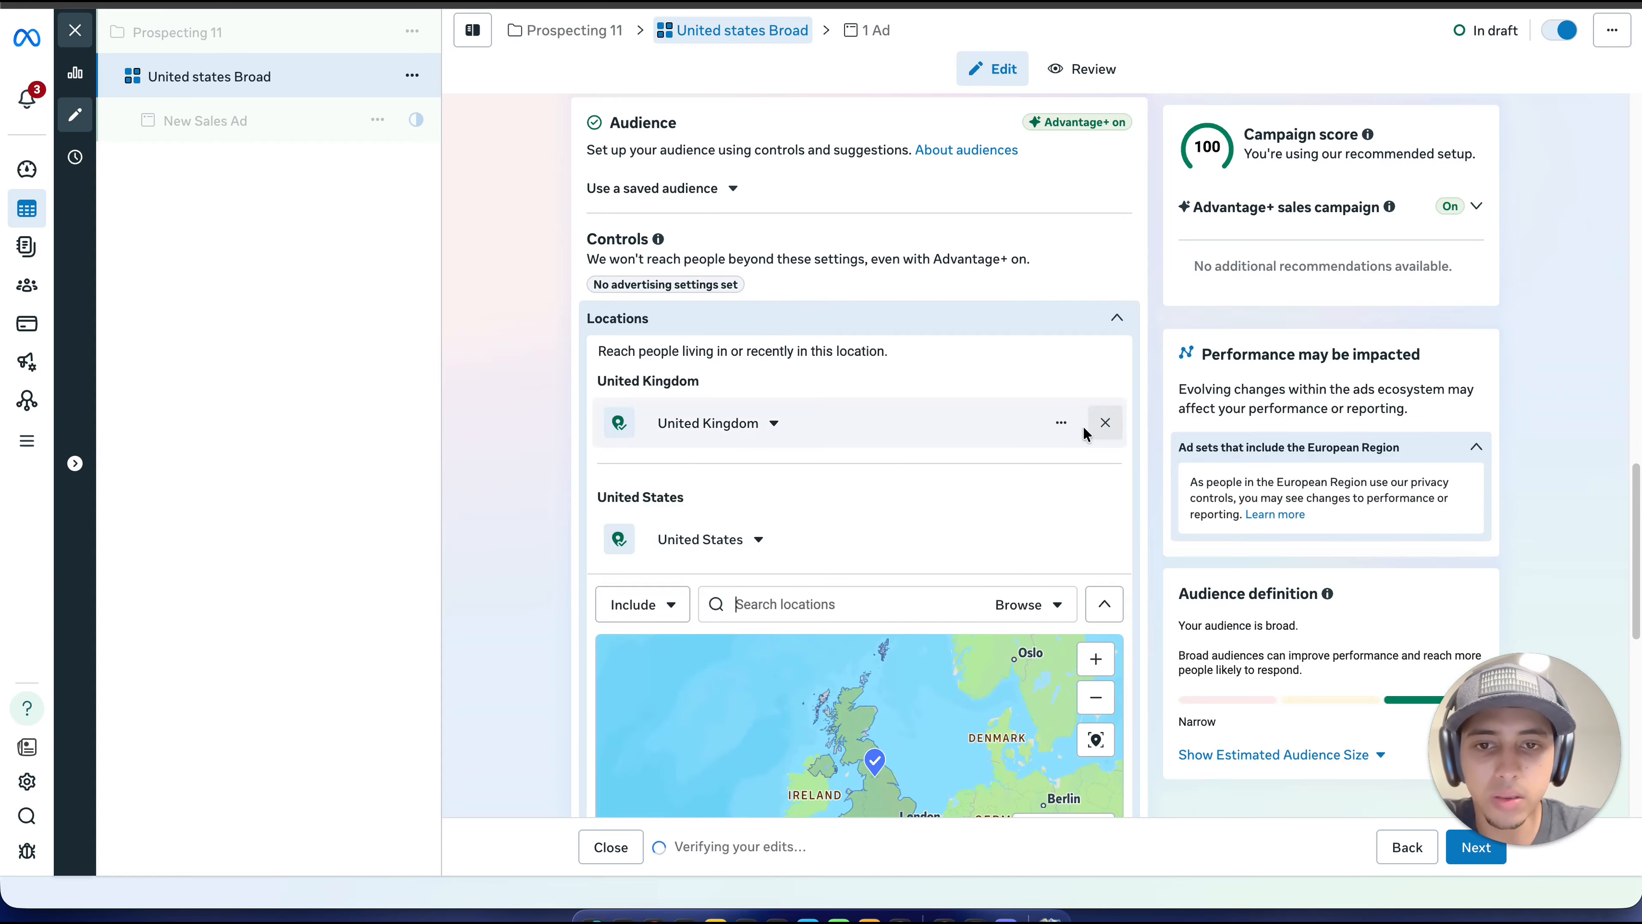
click(1105, 540)
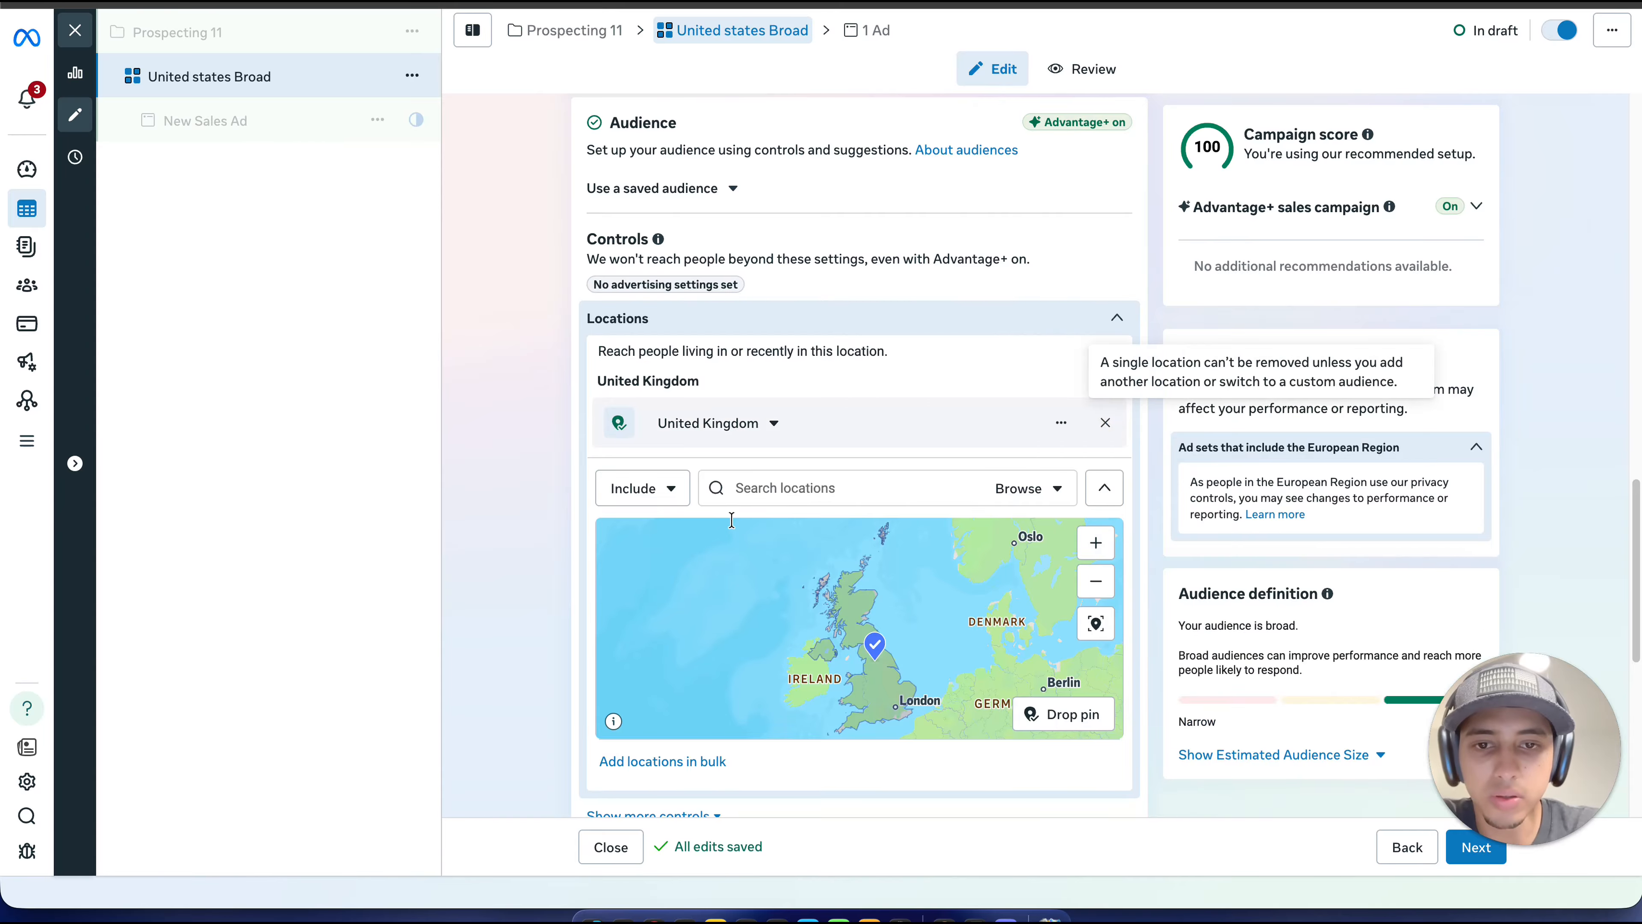
Step: Add United States back to the ad set's audience locations and remove United Kingdom
click(810, 482)
text(united)
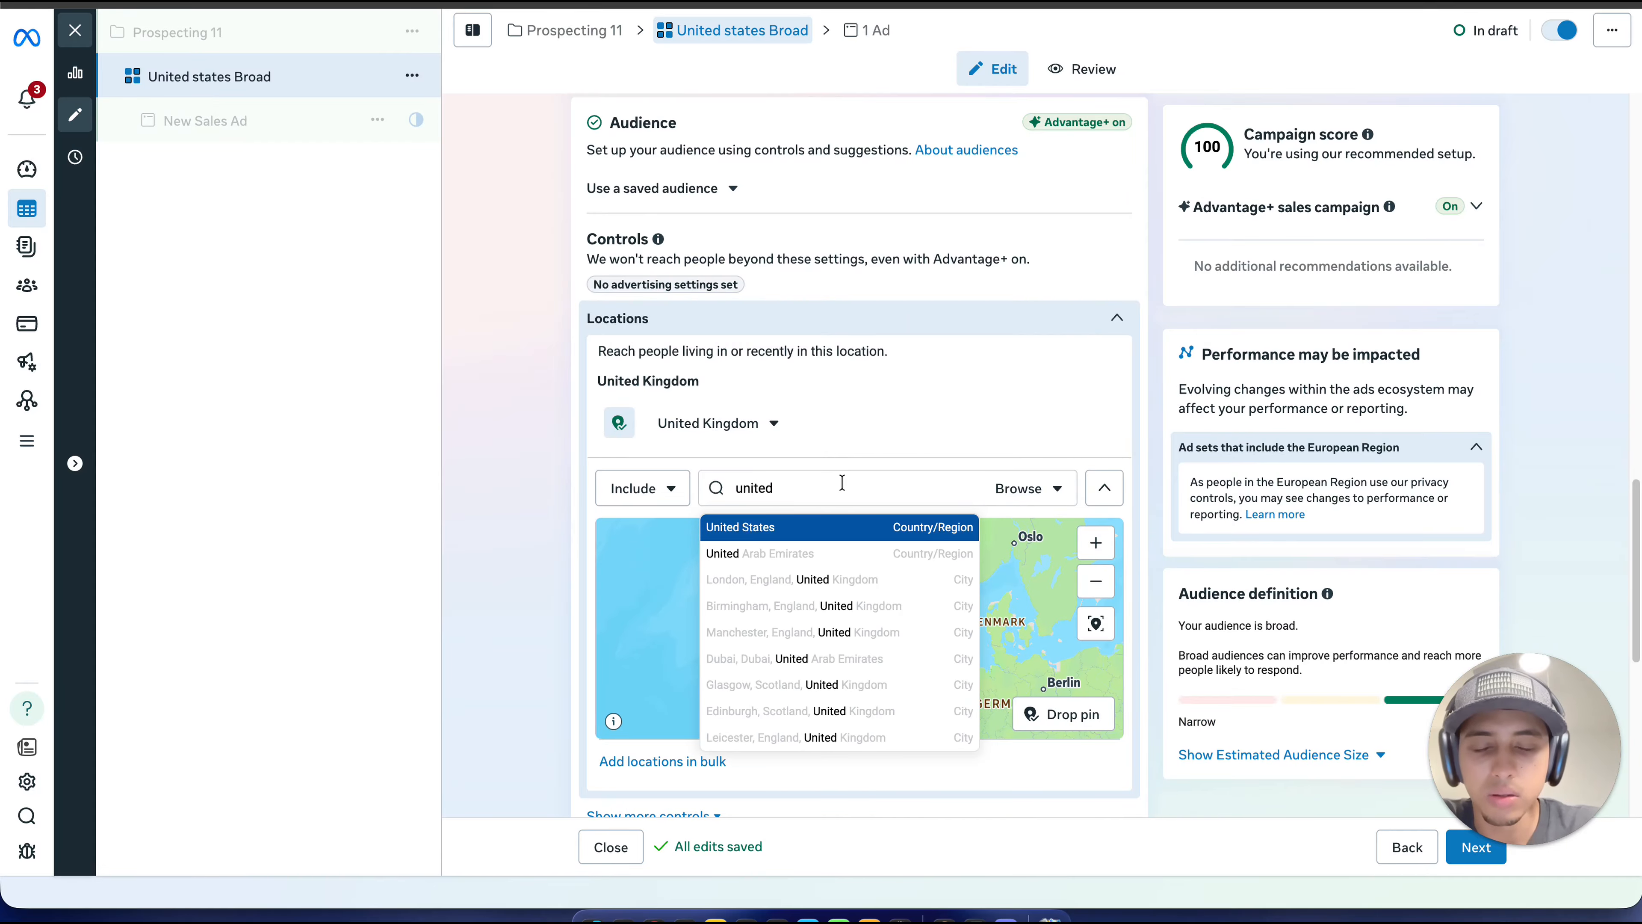
click(821, 527)
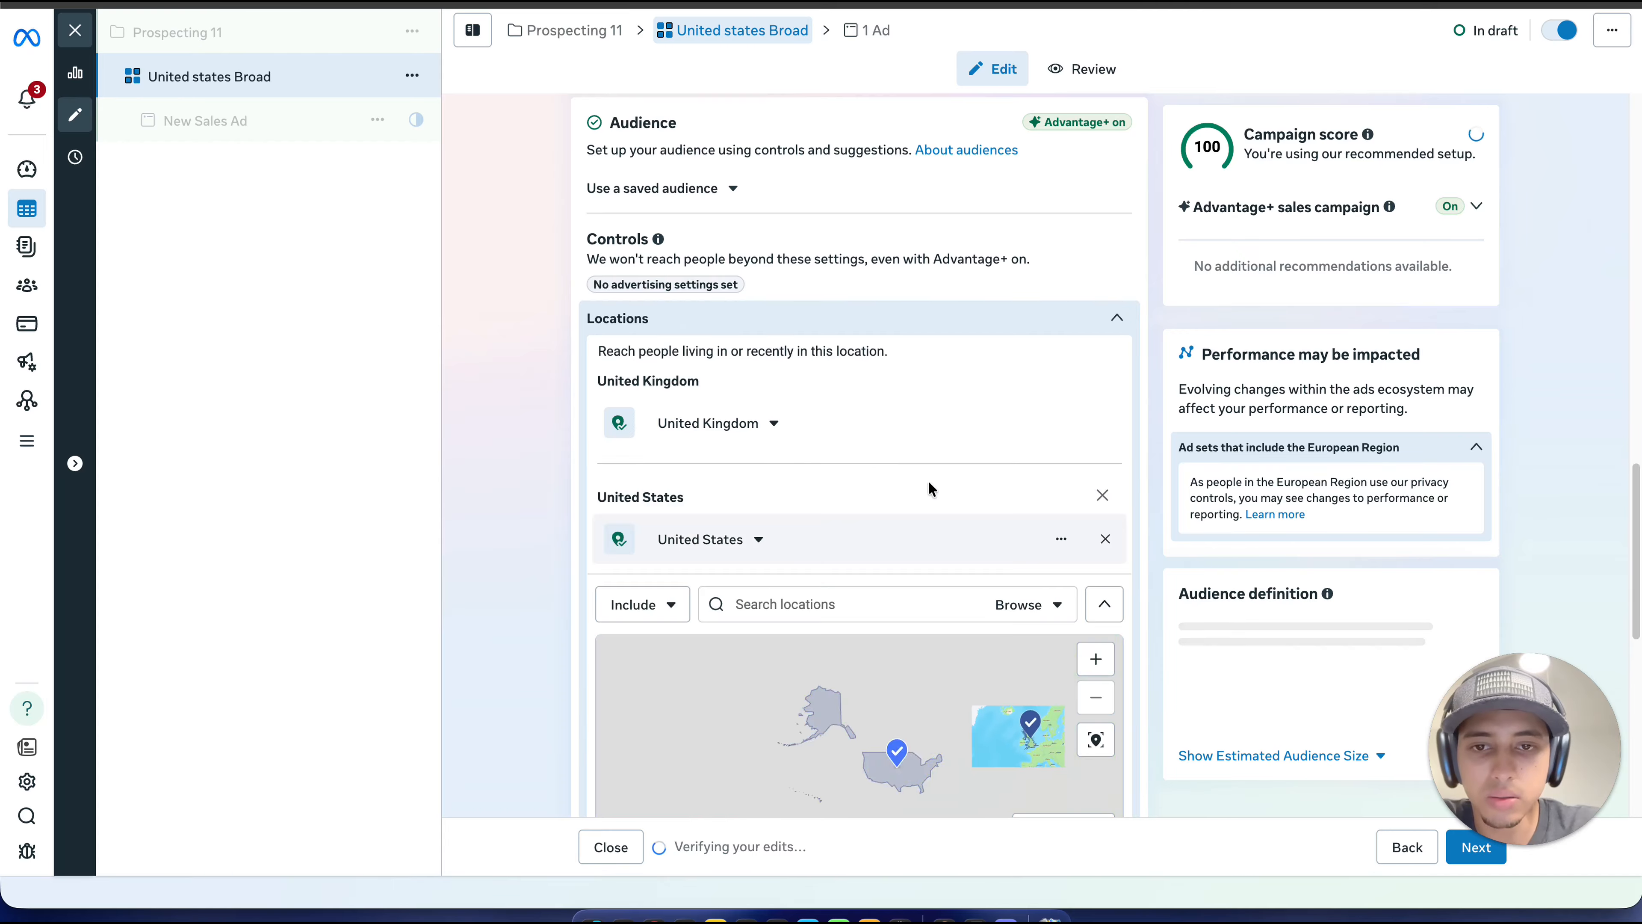
click(1102, 422)
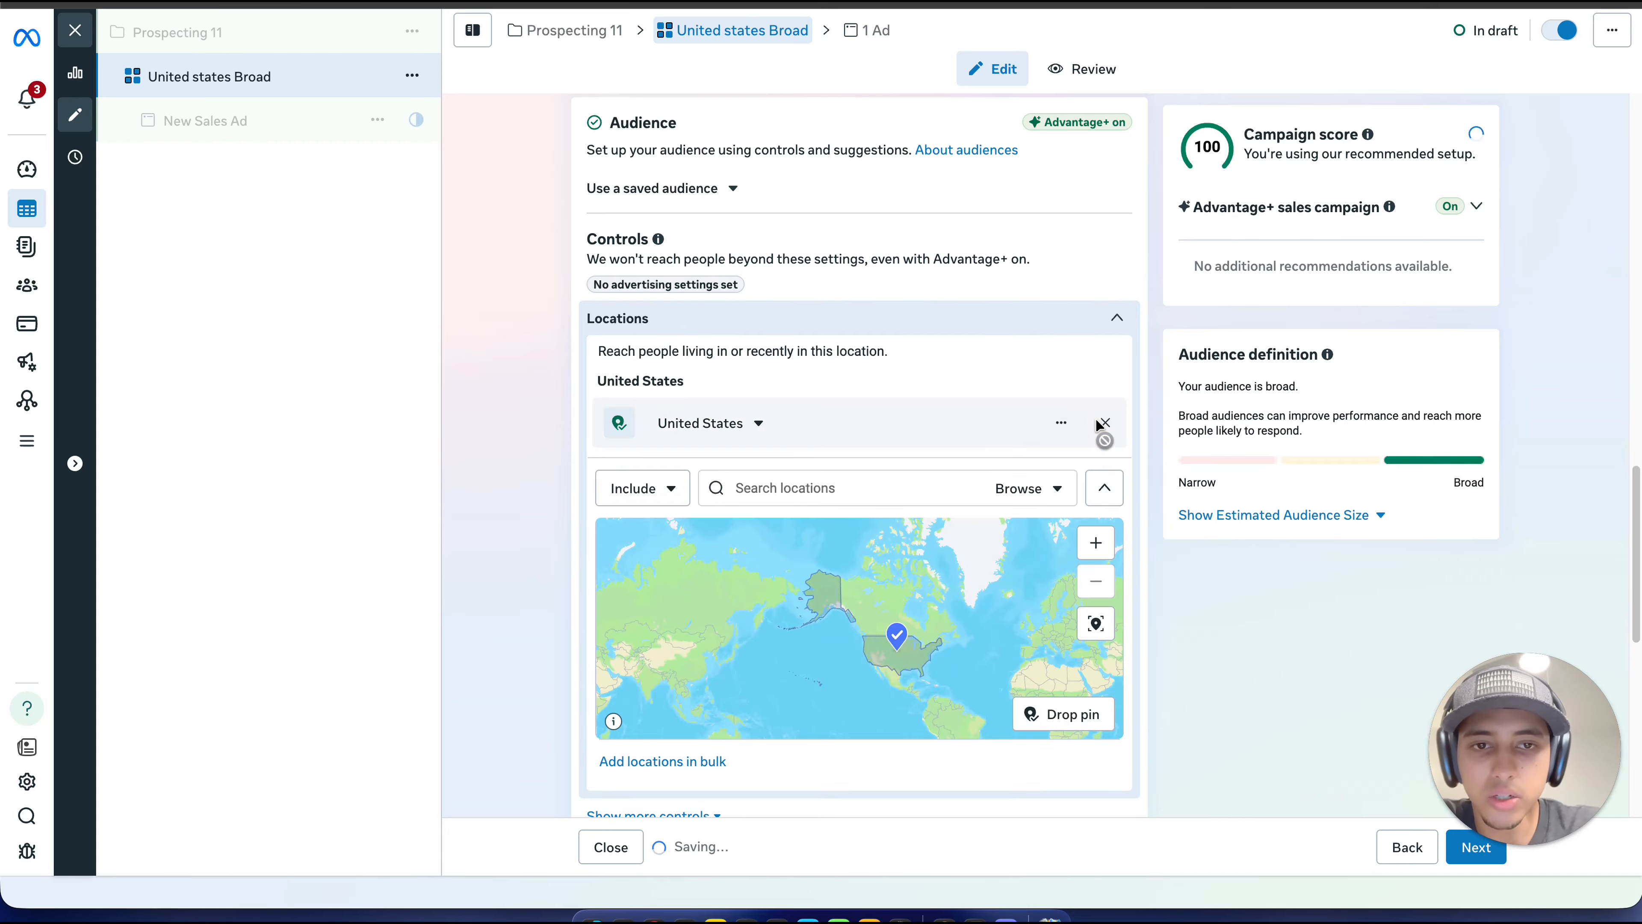
scroll(929, 381, down, 2)
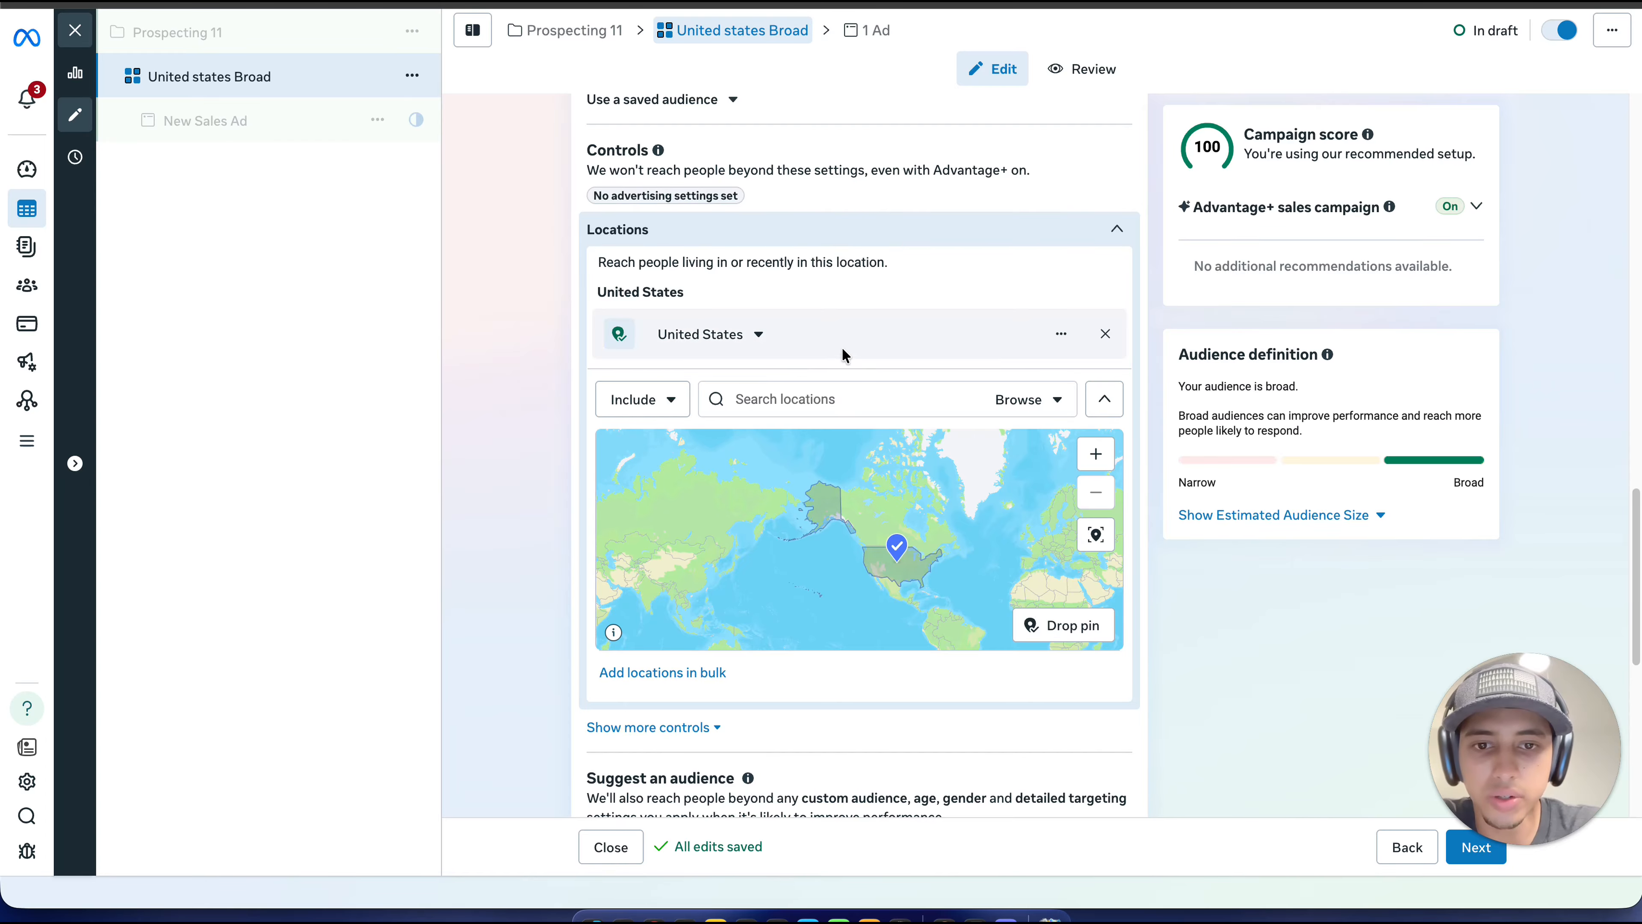
Step: Open the New Sales Ad under the ad set and rename it "media one"
click(224, 123)
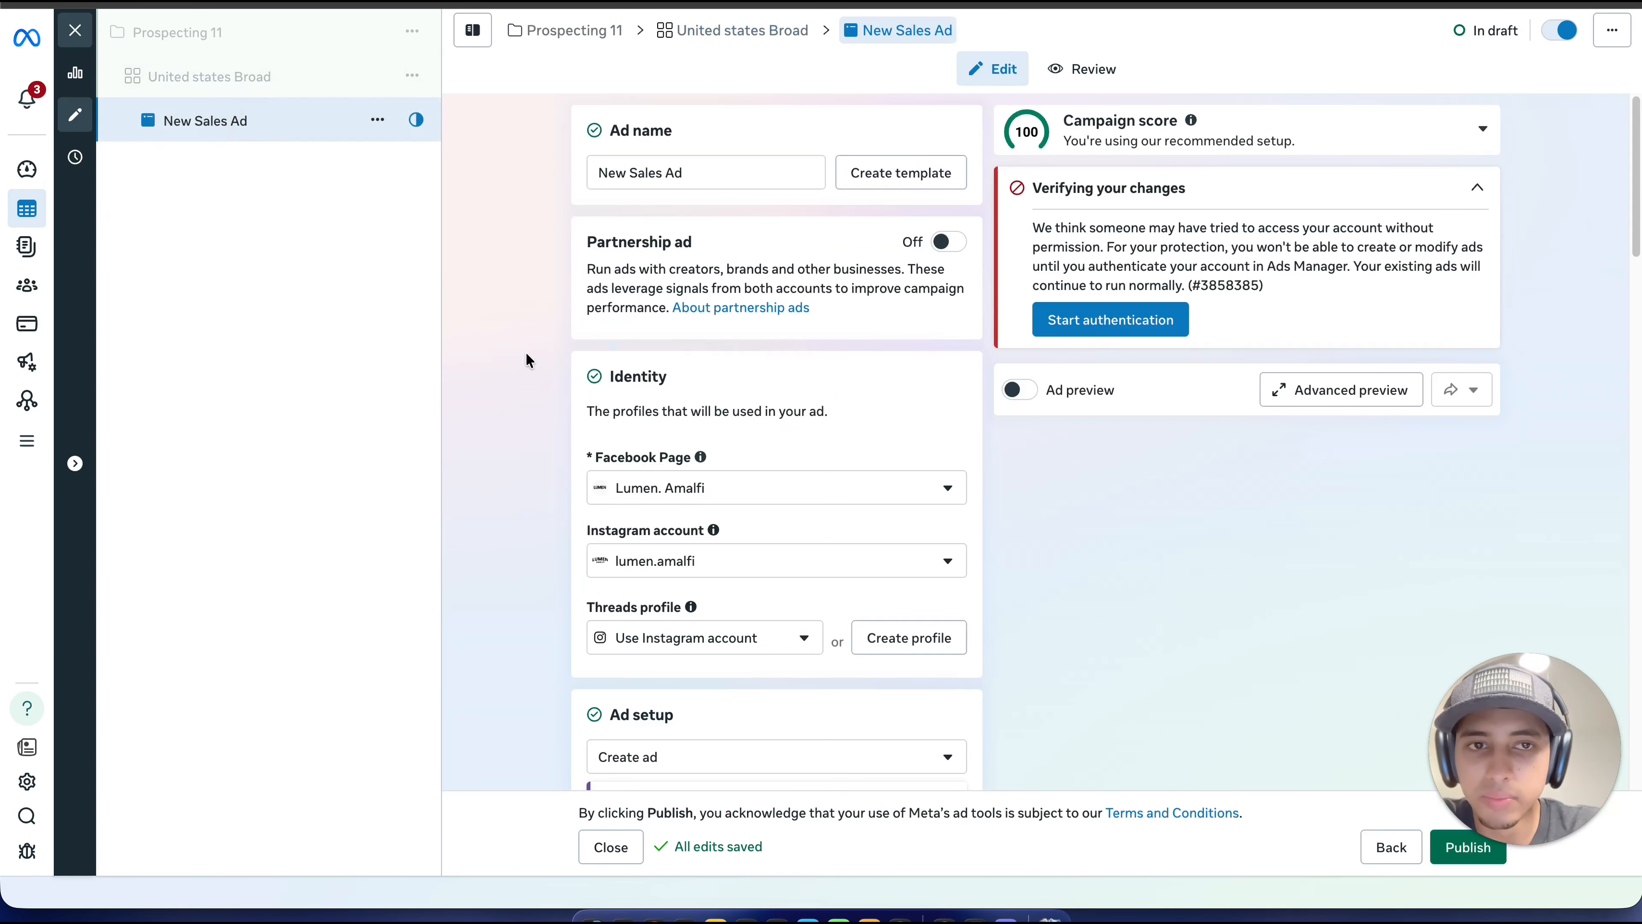
triple_click(630, 172)
key(BackSpace)
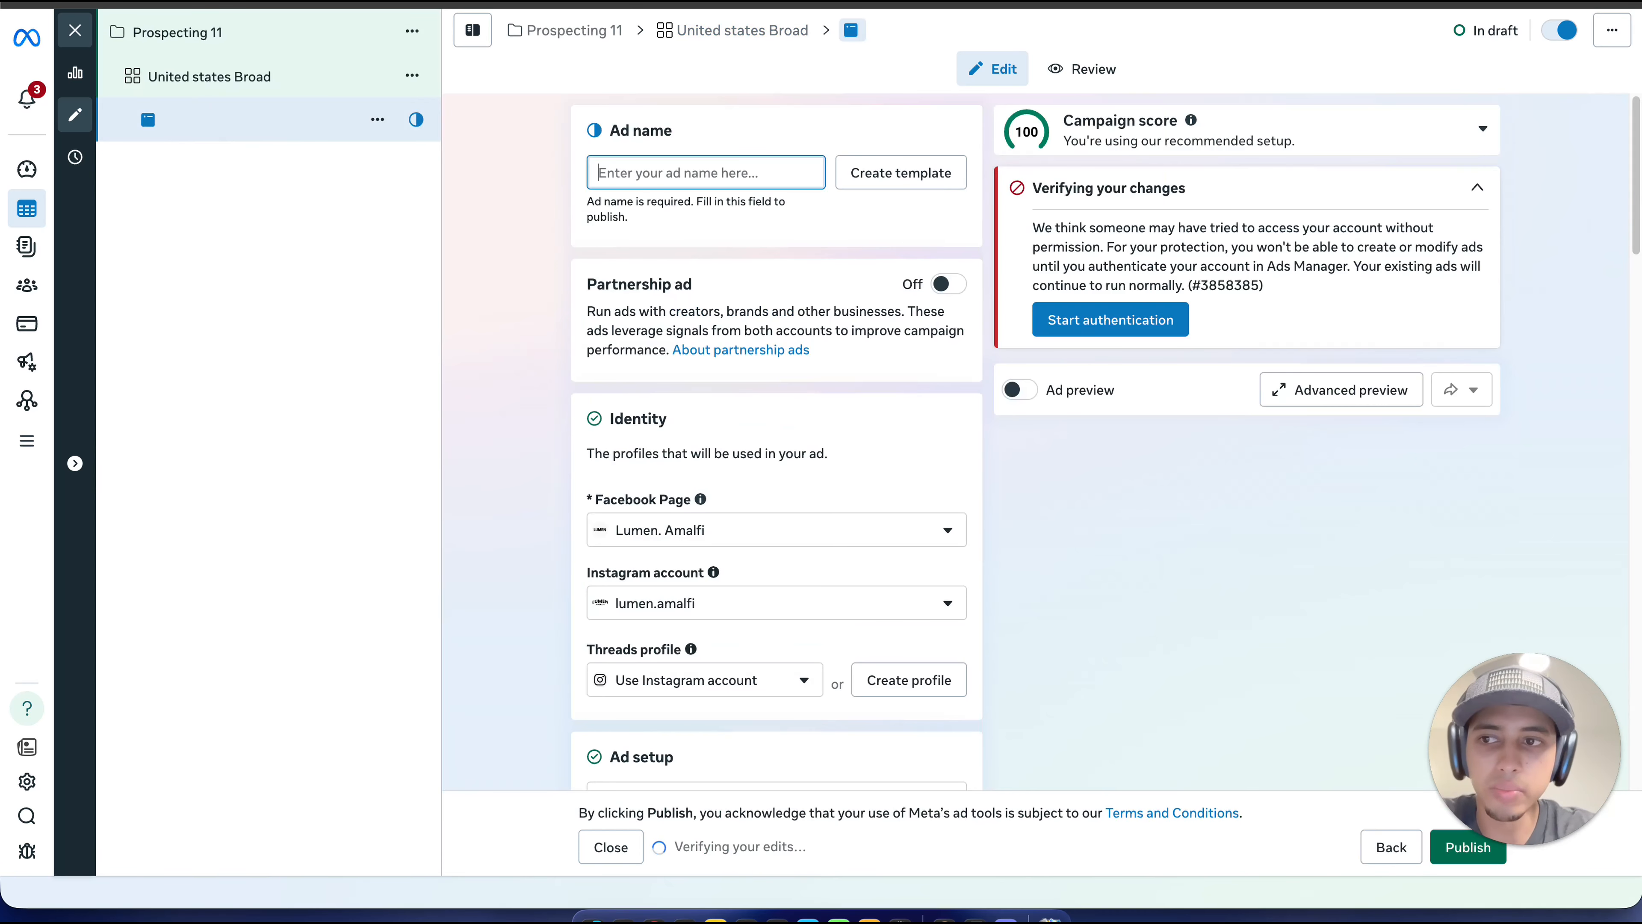
text(media )
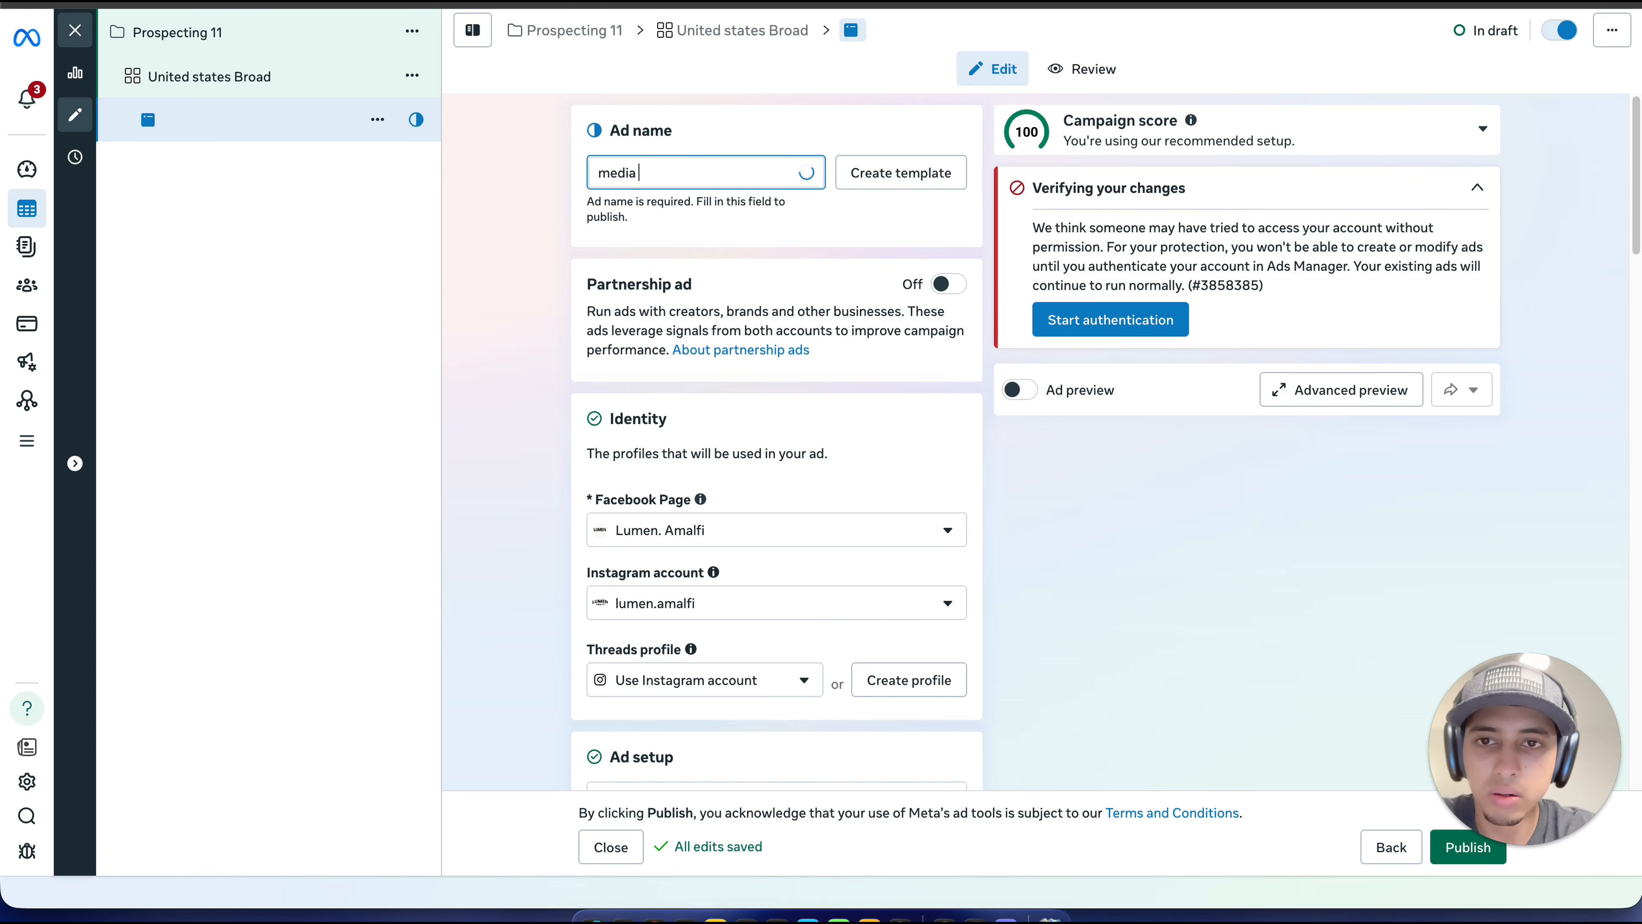
text(one)
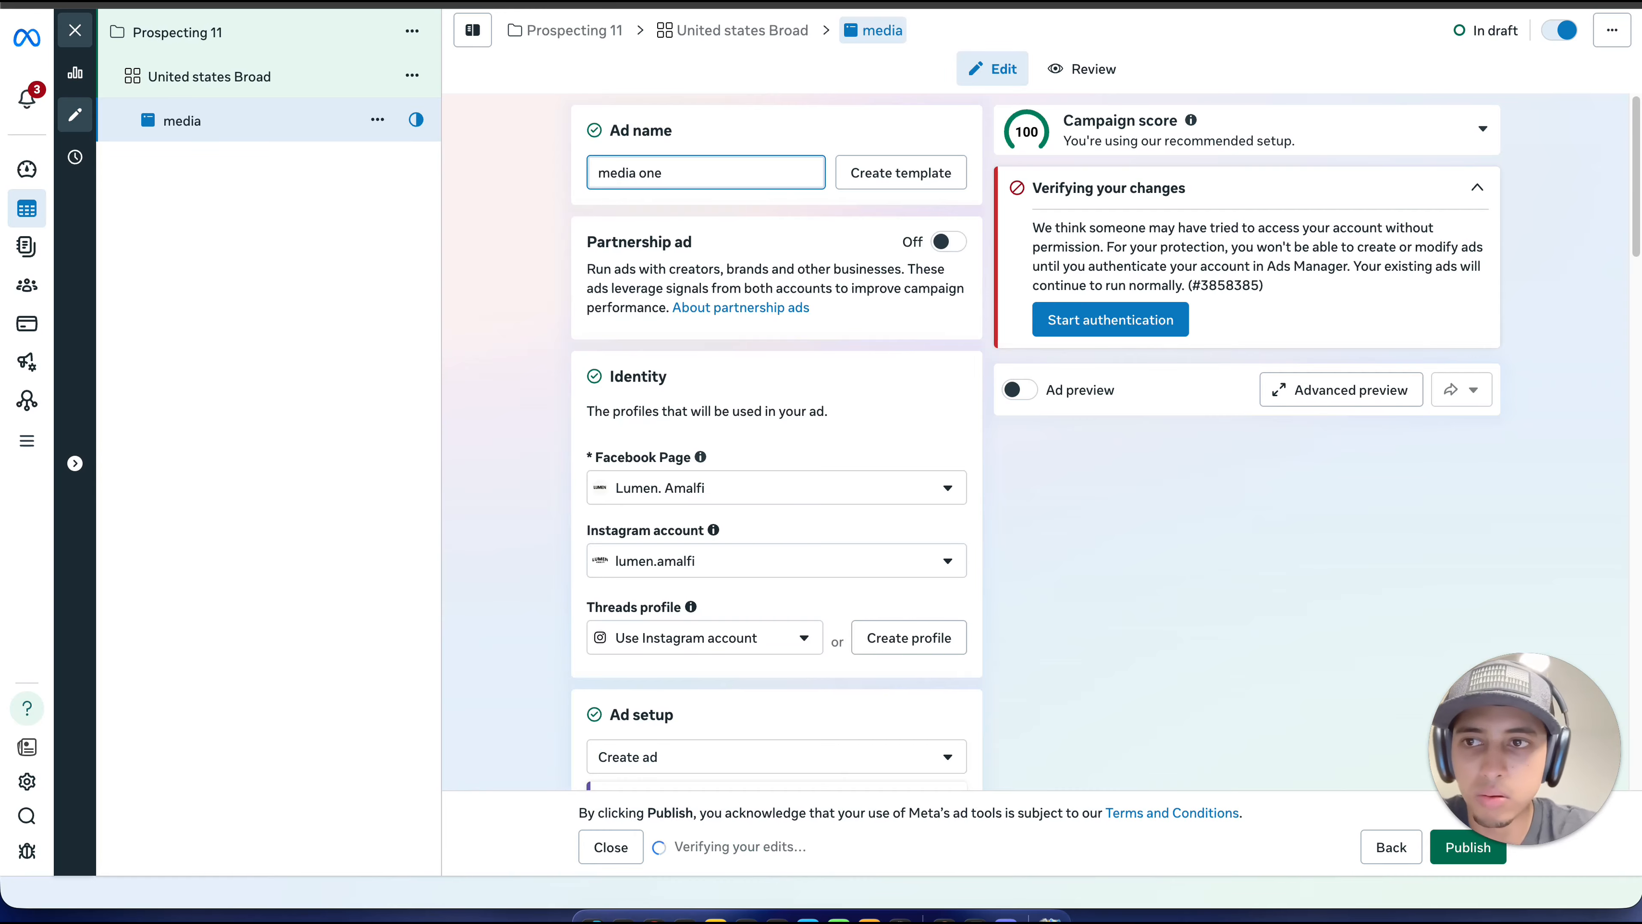
click(561, 209)
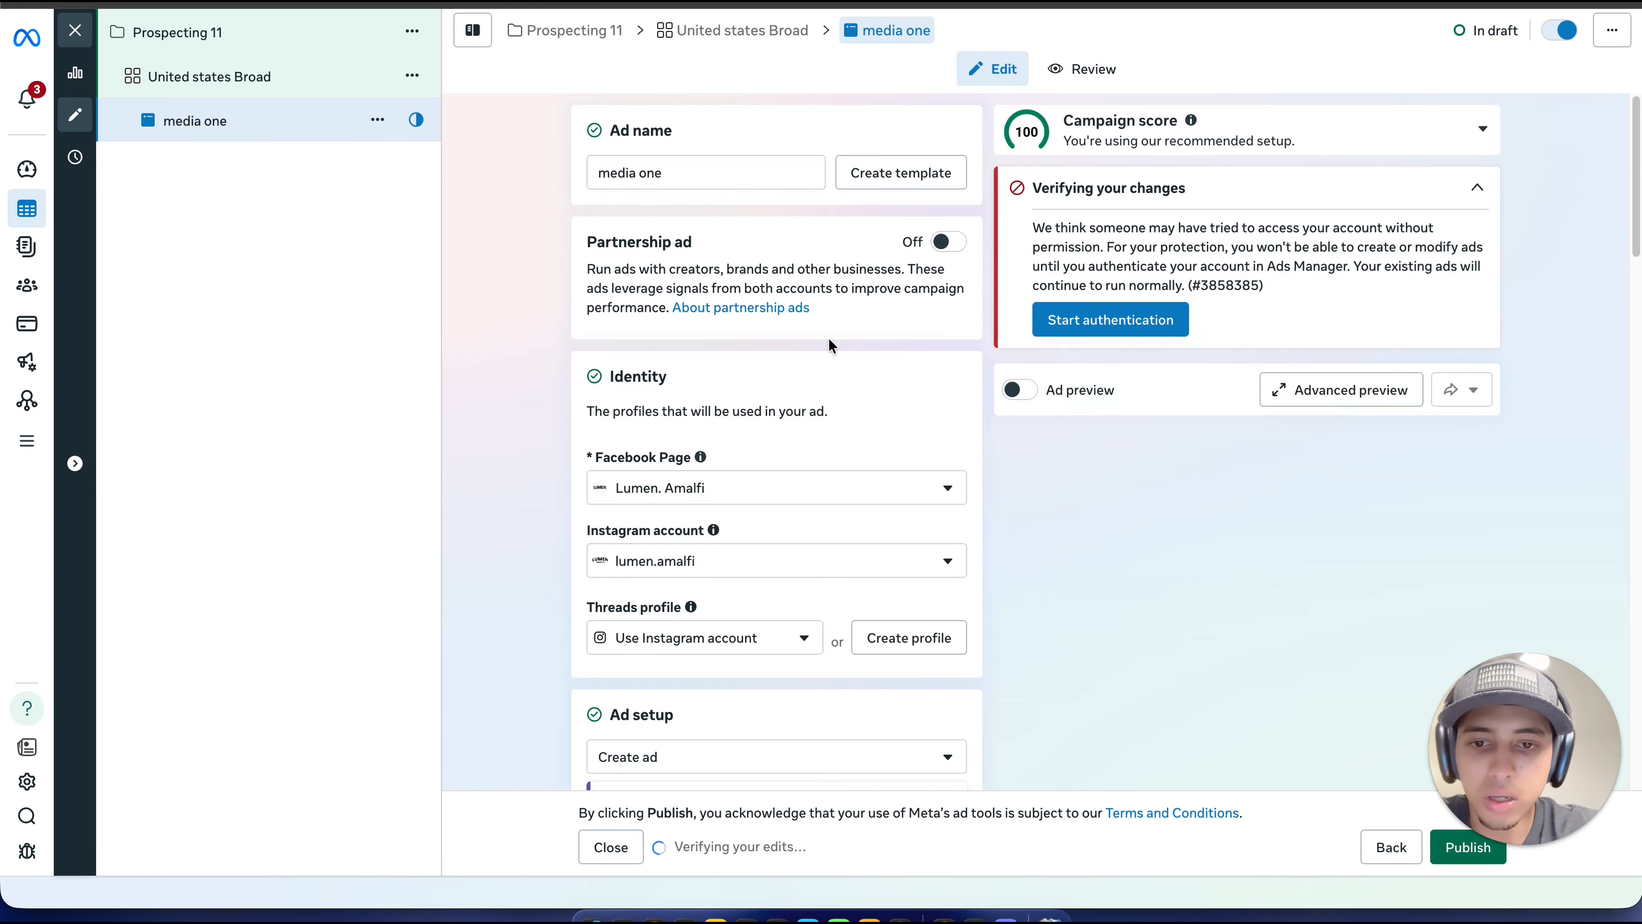
Step: Set the website URL of the ad's destination to lumen-amalfi.com
scroll(829, 345, down, 8)
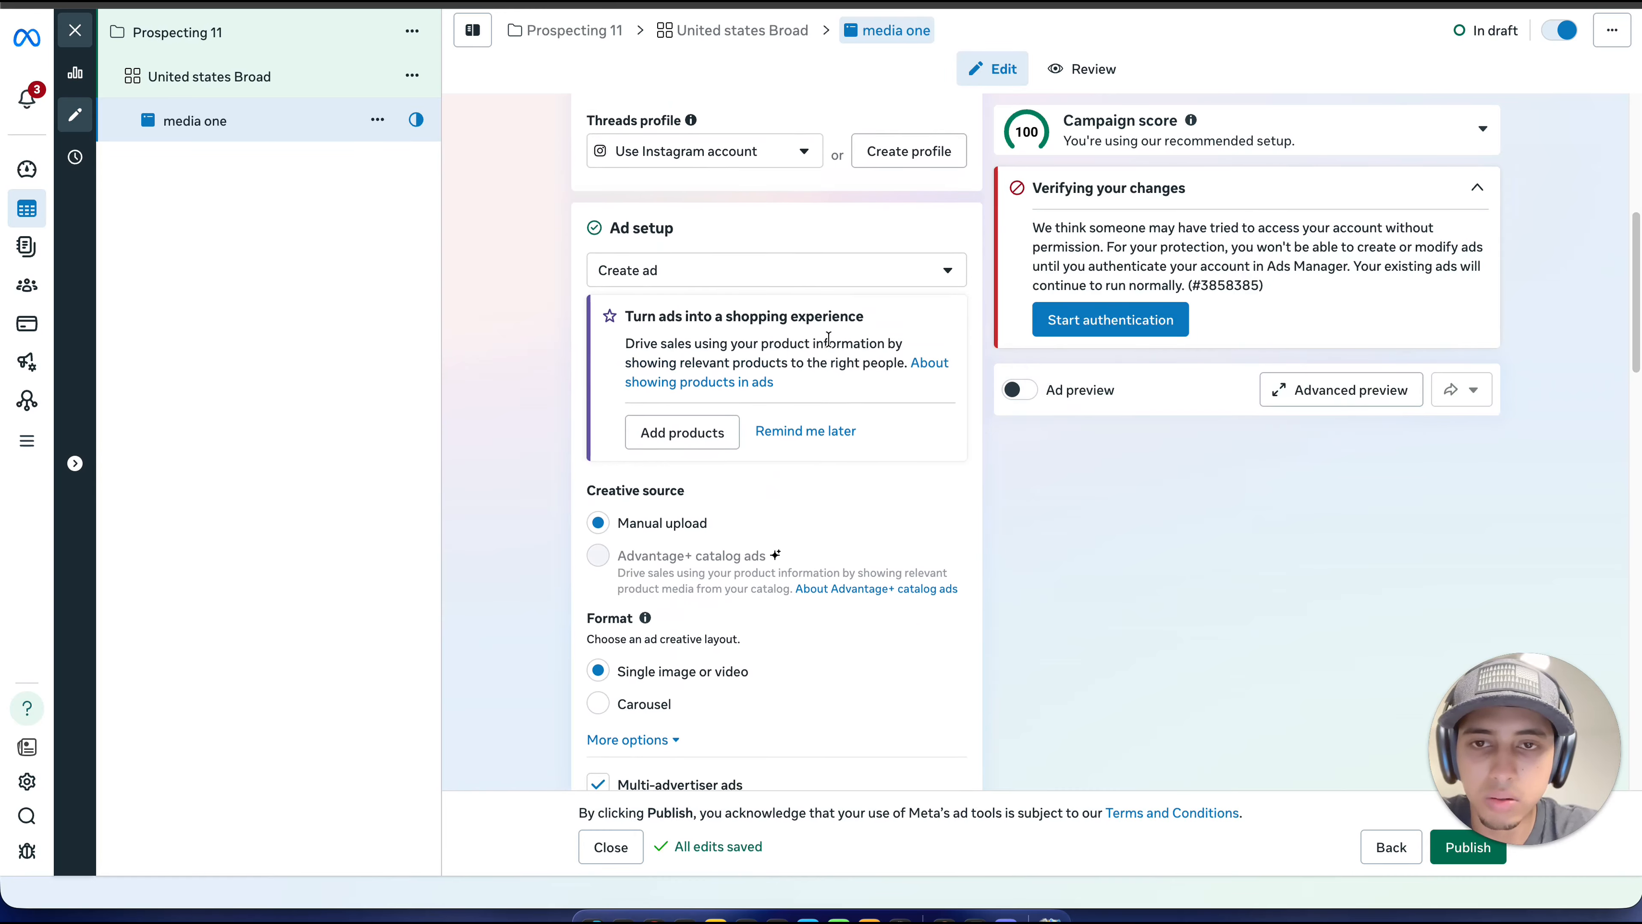
scroll(829, 343, up, 6)
scroll(832, 400, down, 3)
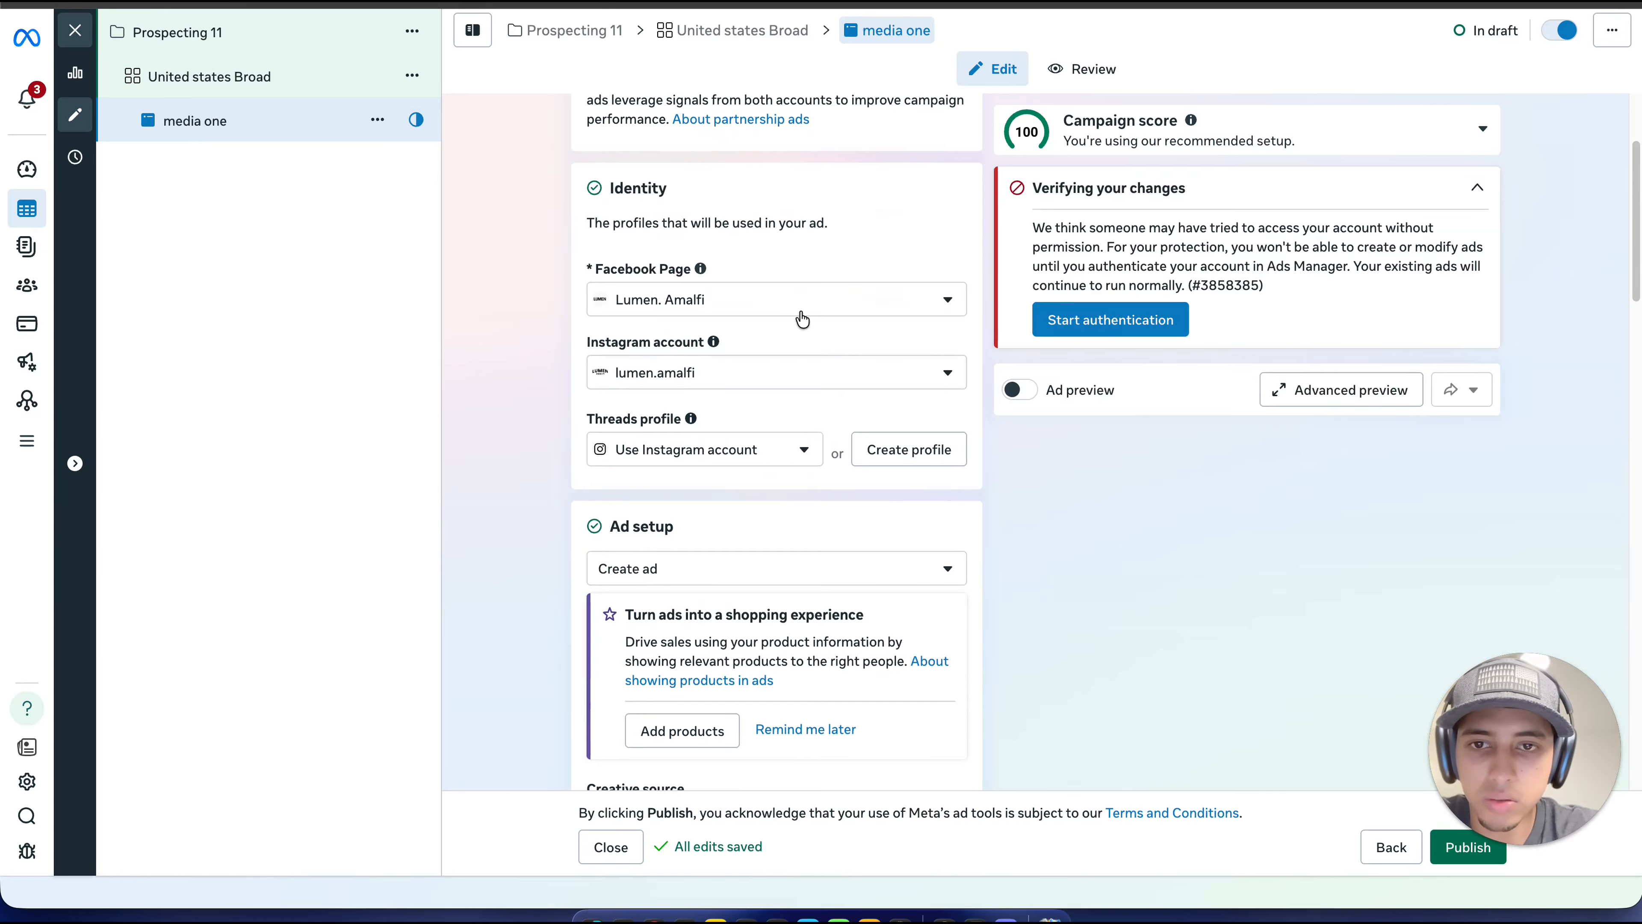
scroll(894, 347, down, 9)
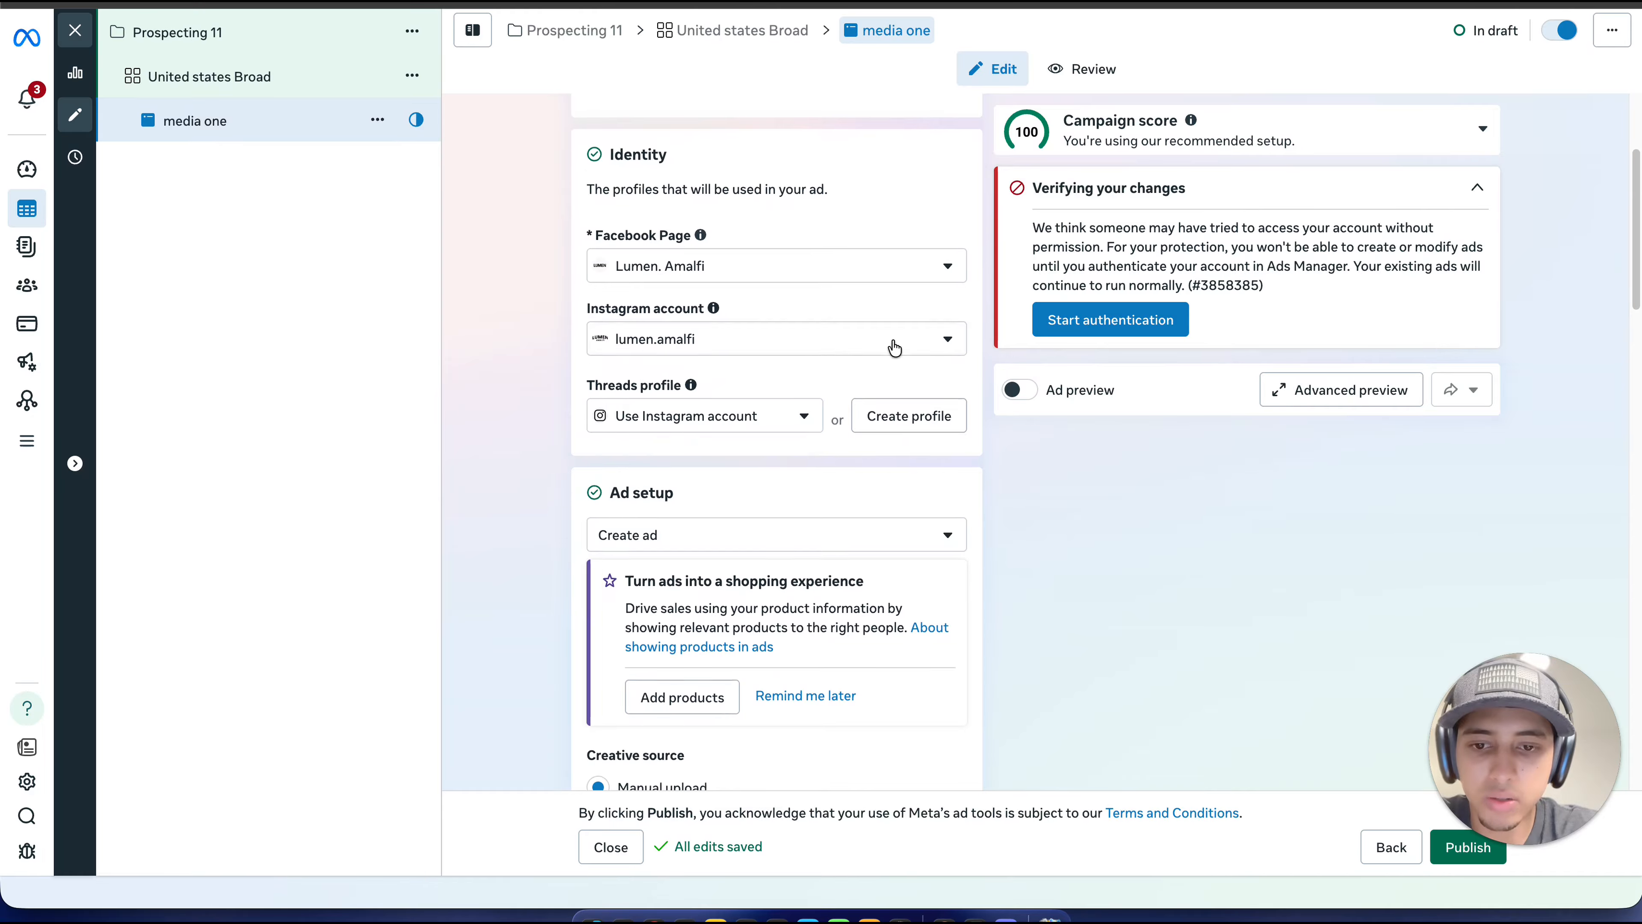
scroll(892, 346, down, 2)
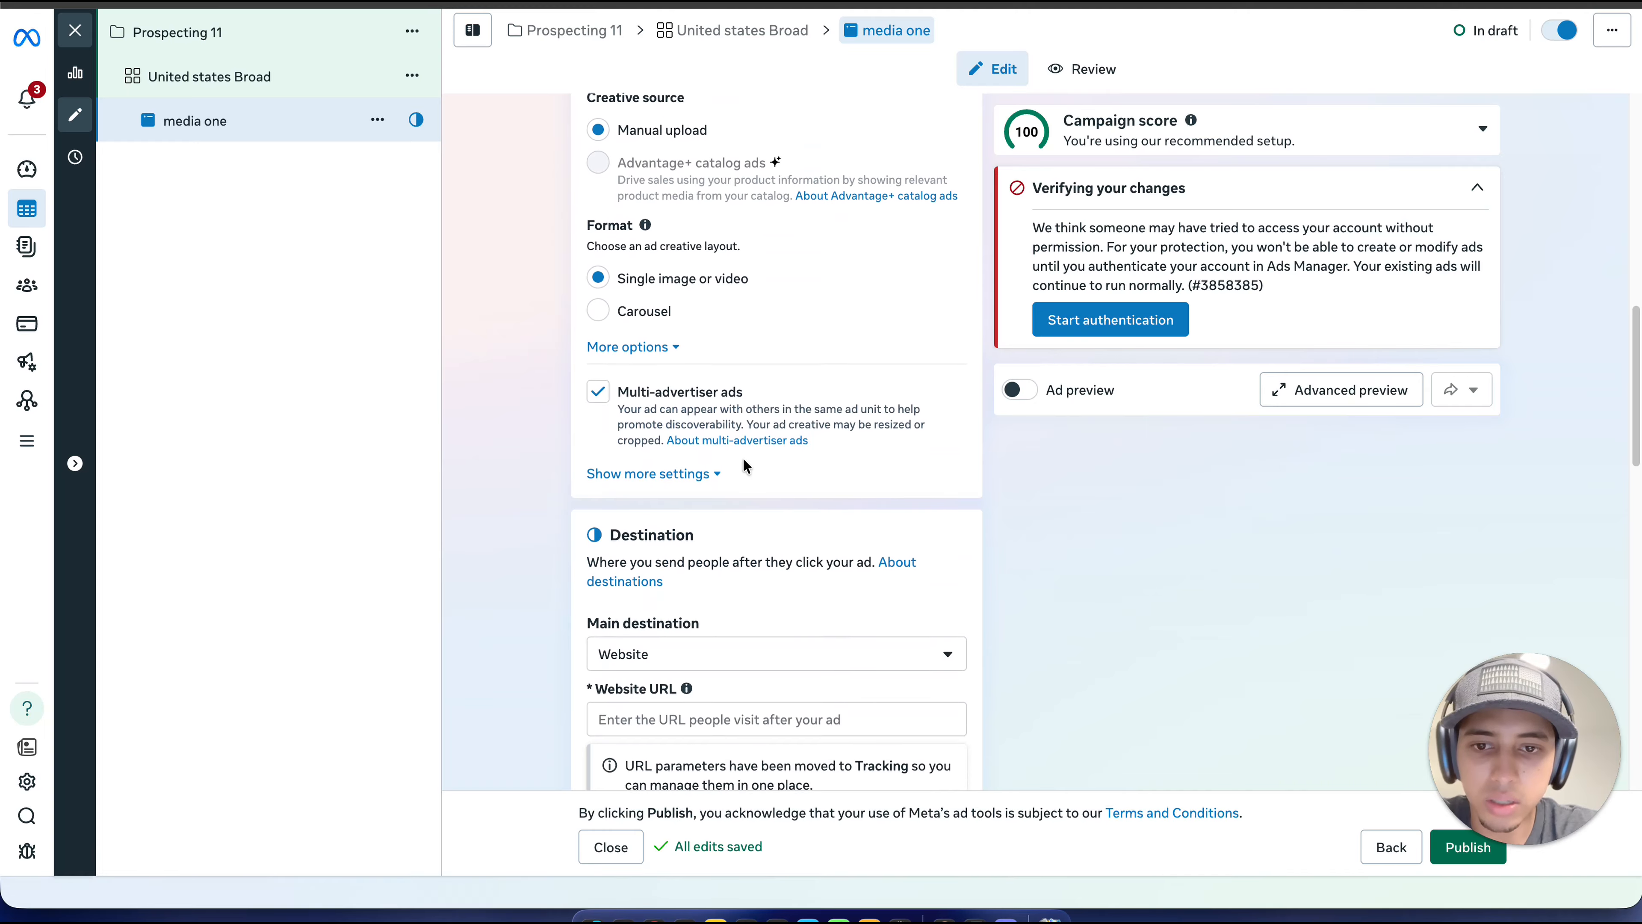
scroll(723, 569, down, 1)
click(695, 694)
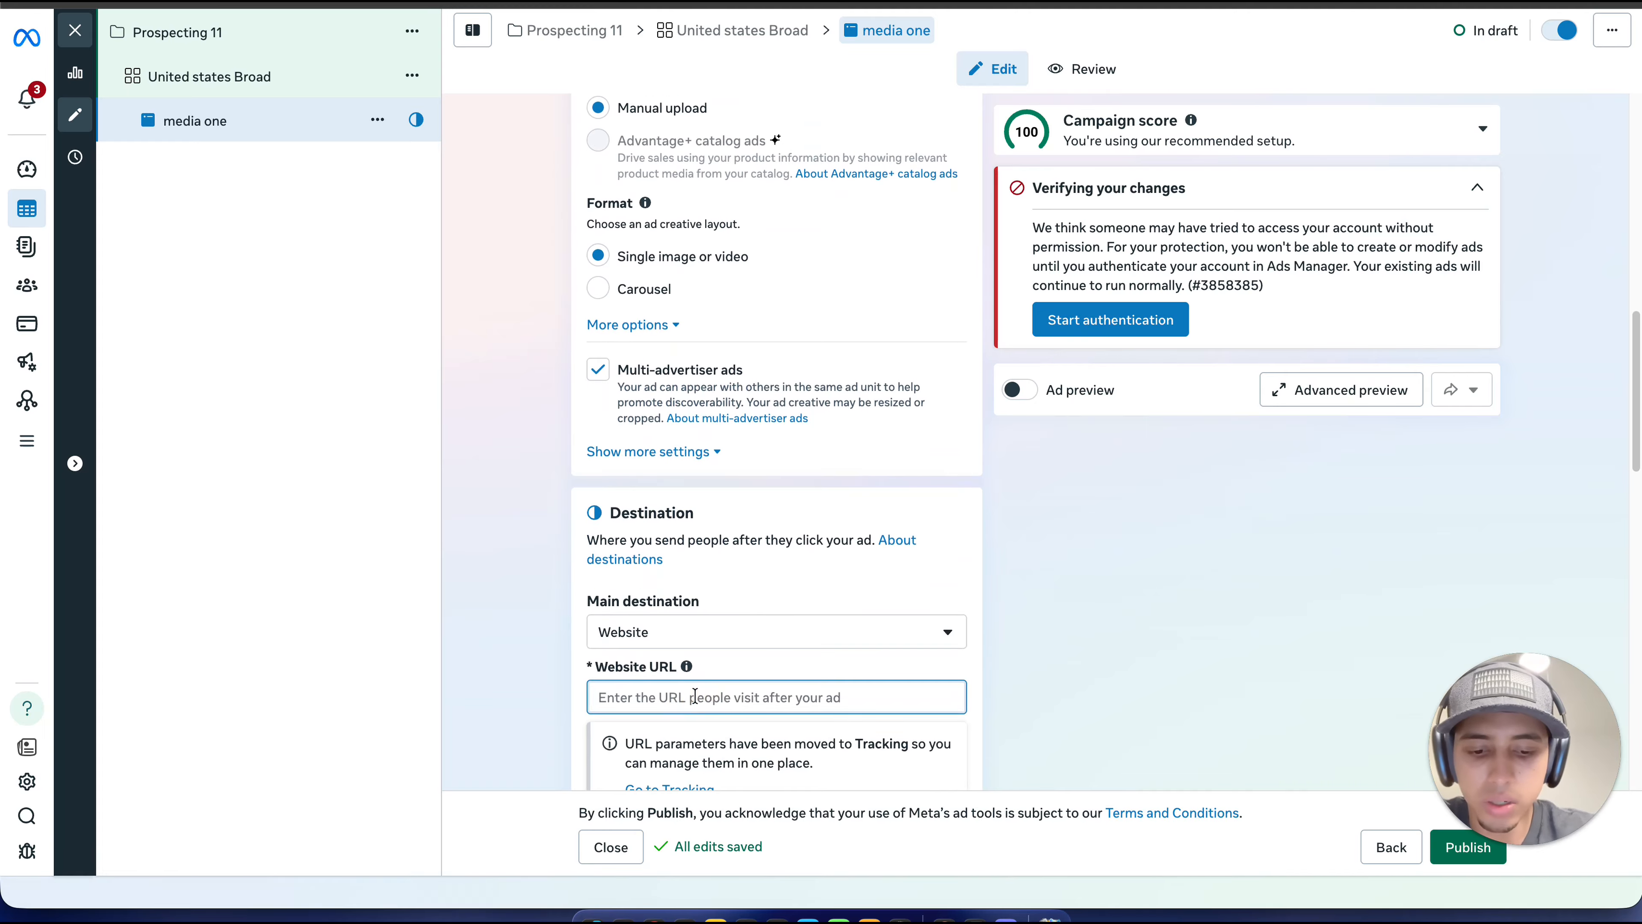
text(lumen-amalfi.com)
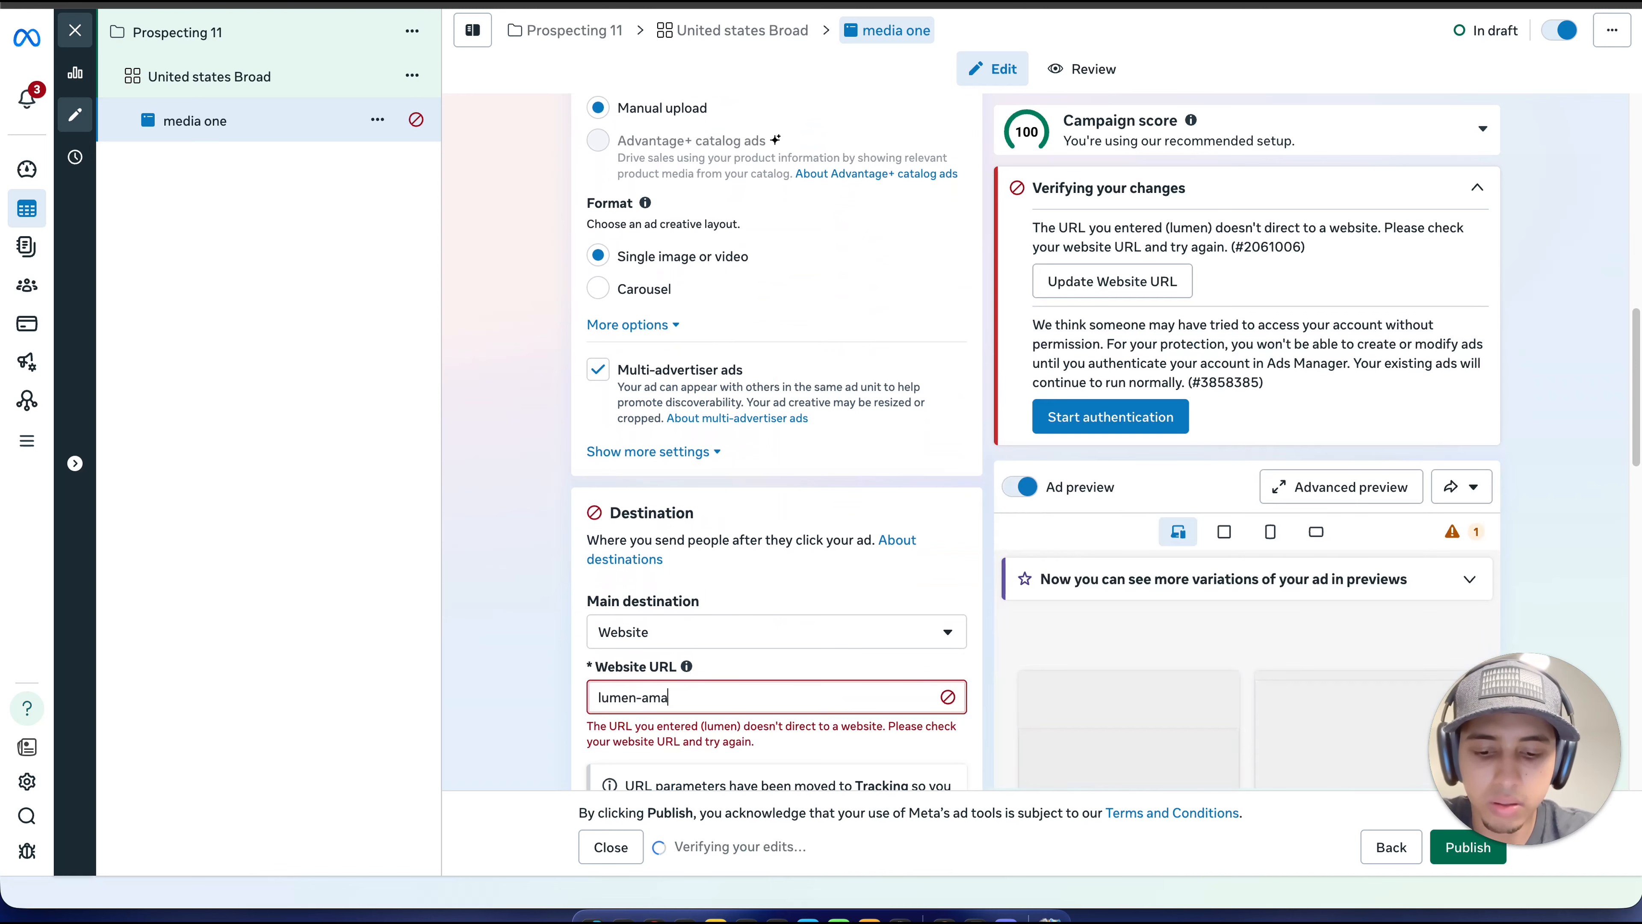
click(531, 666)
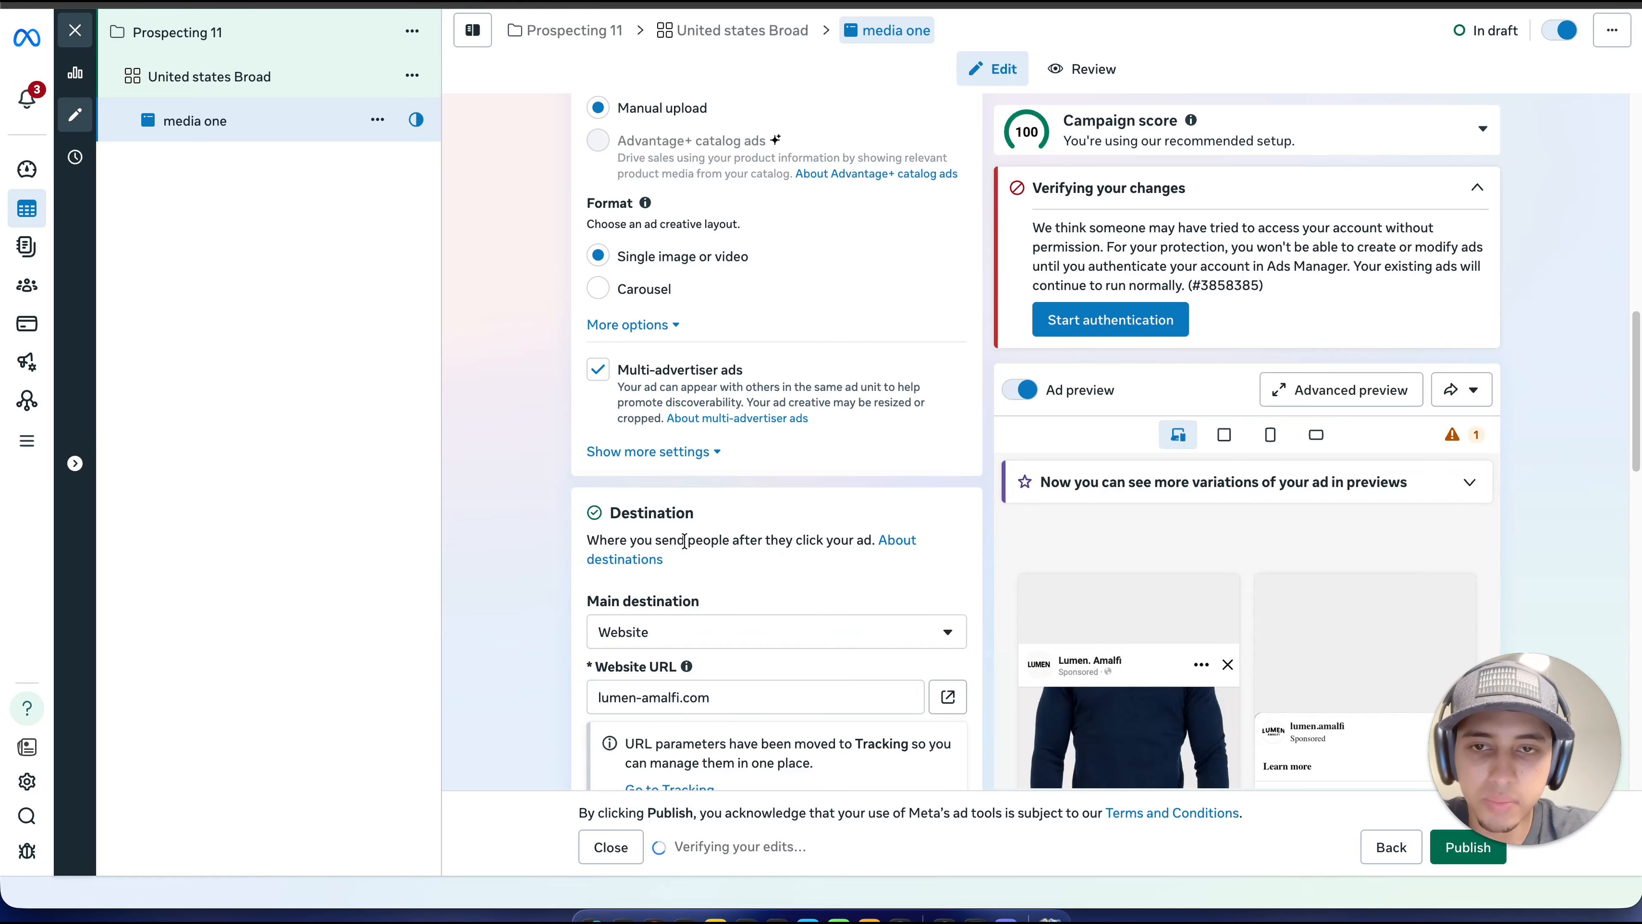
Step: Set up the ad's creative with the first account image, the Roamknit Jogger, keeping the original crop for every placement
scroll(684, 541, up, 10)
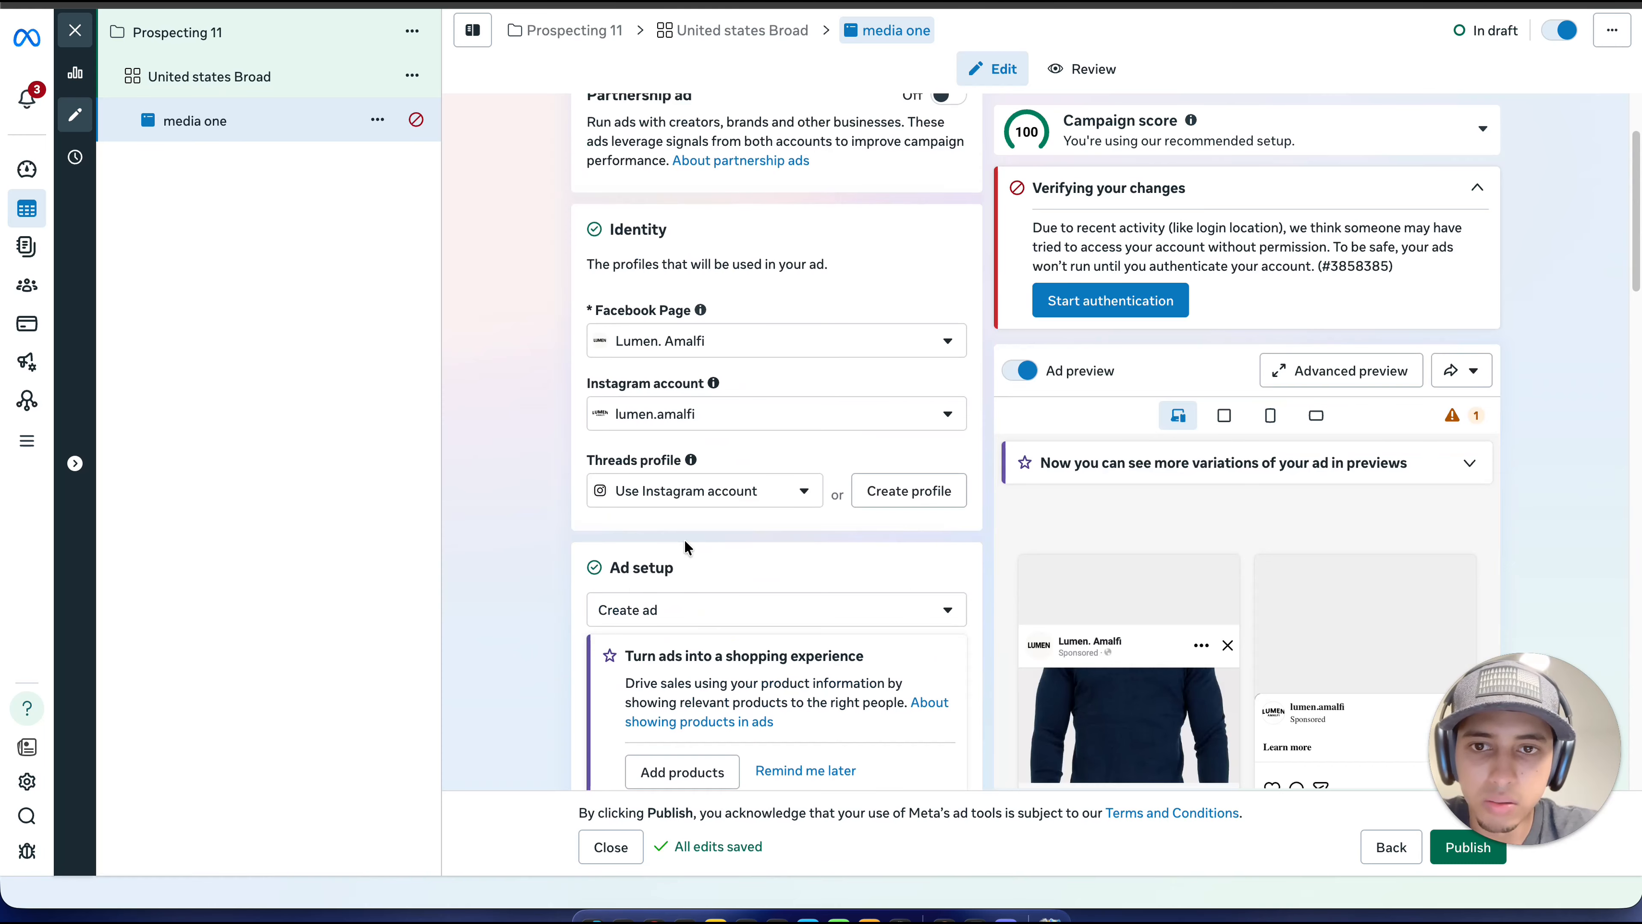
scroll(685, 547, down, 10)
scroll(656, 350, down, 2)
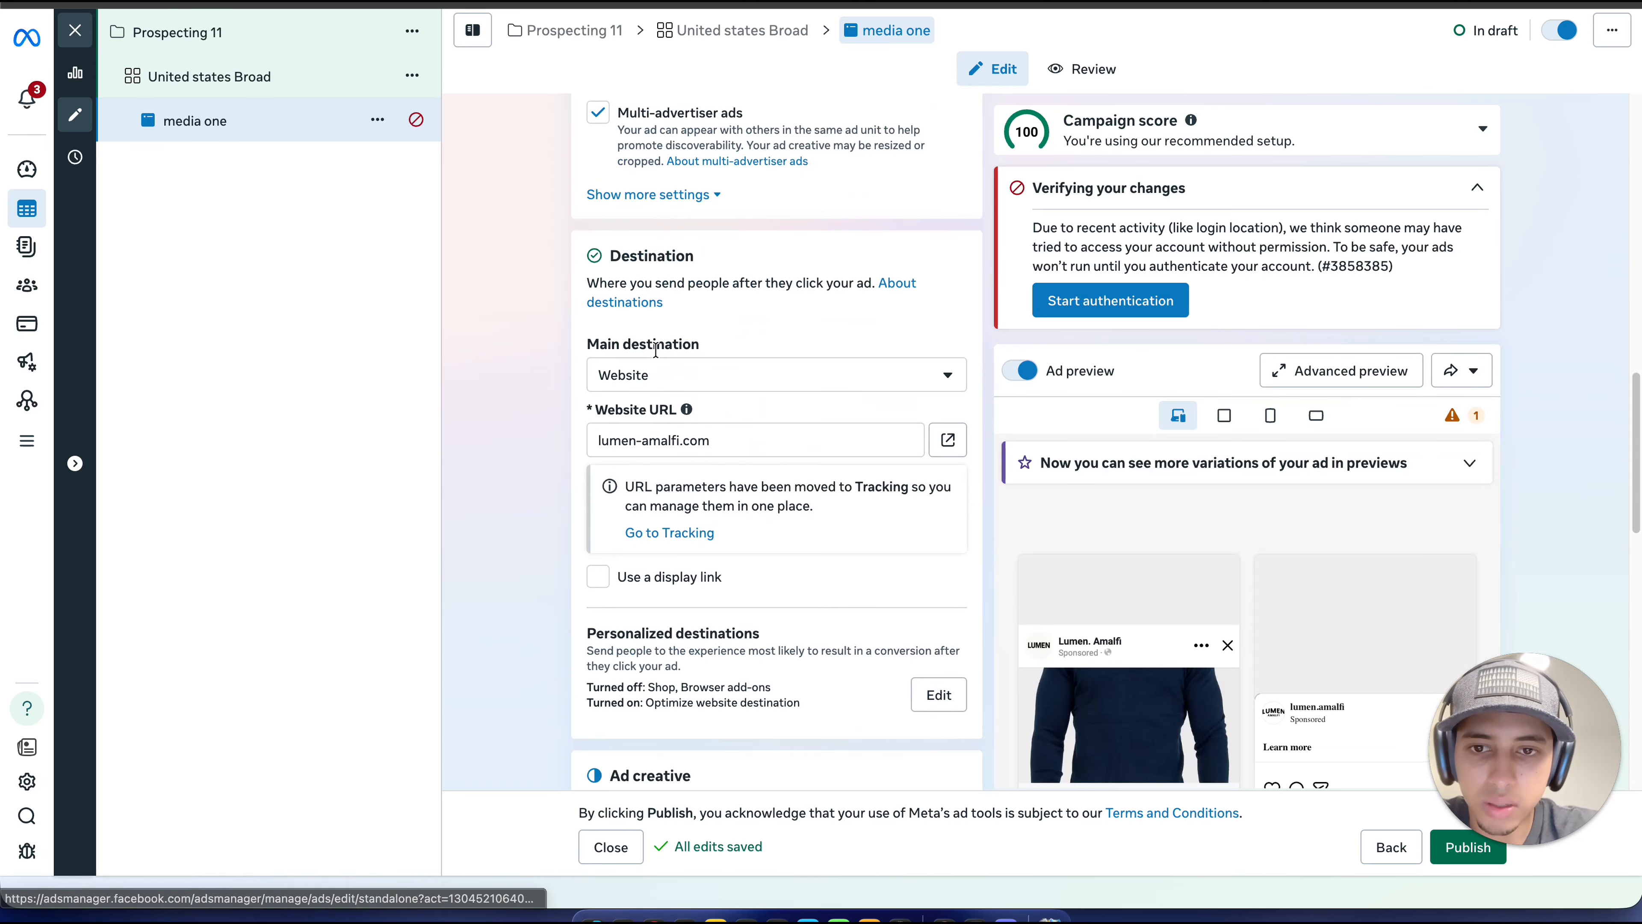
scroll(655, 350, down, 5)
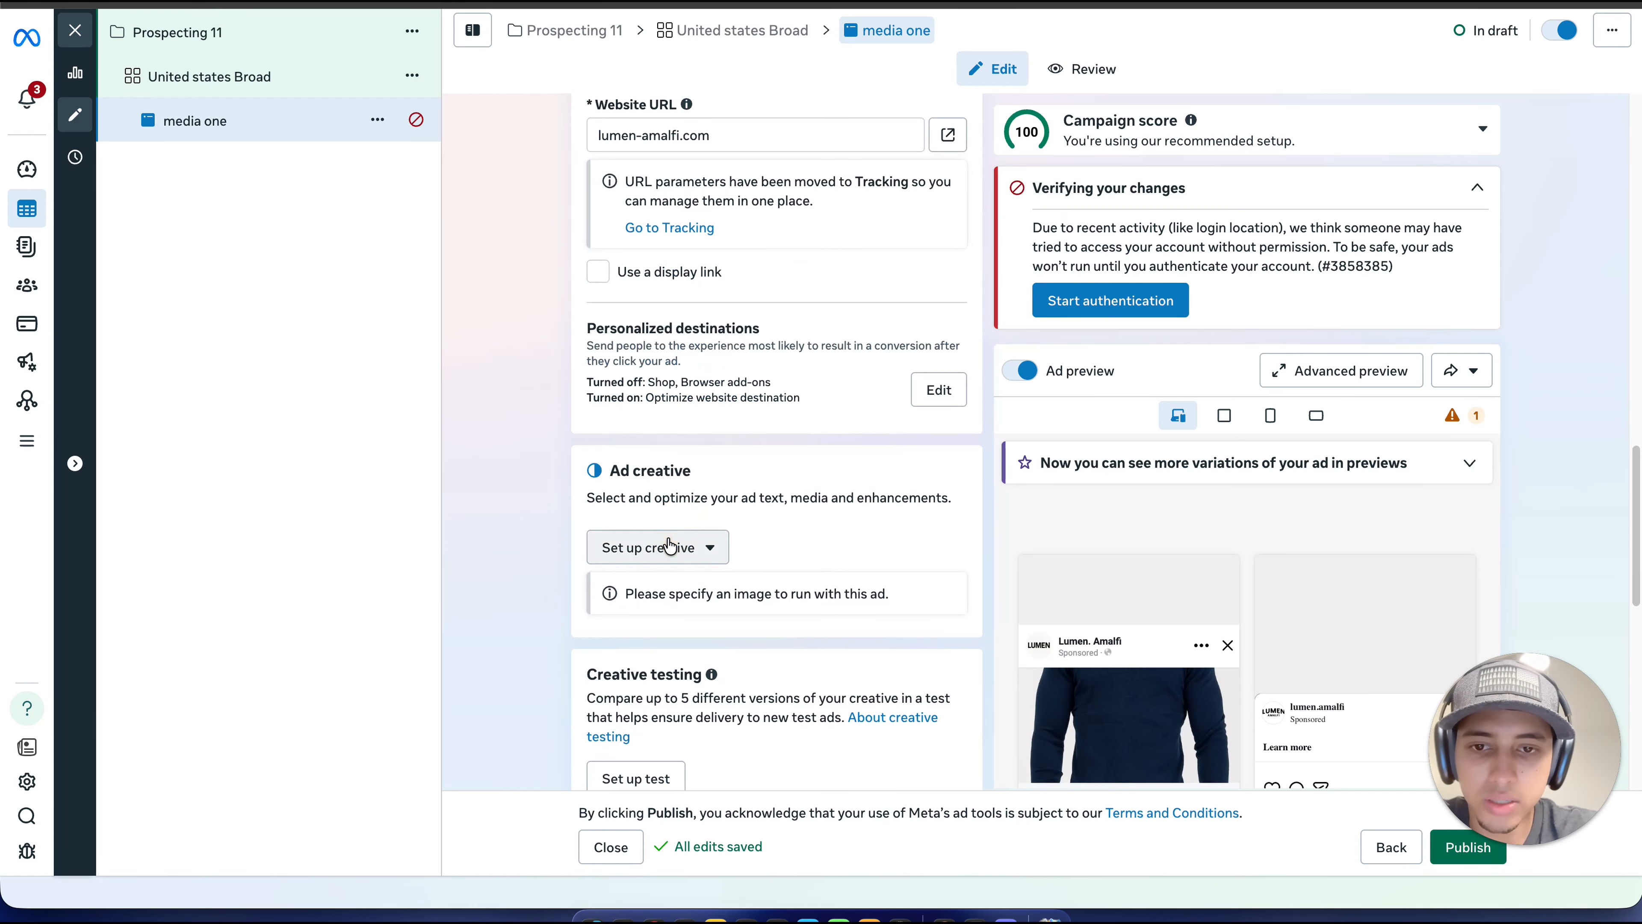
click(669, 546)
click(649, 591)
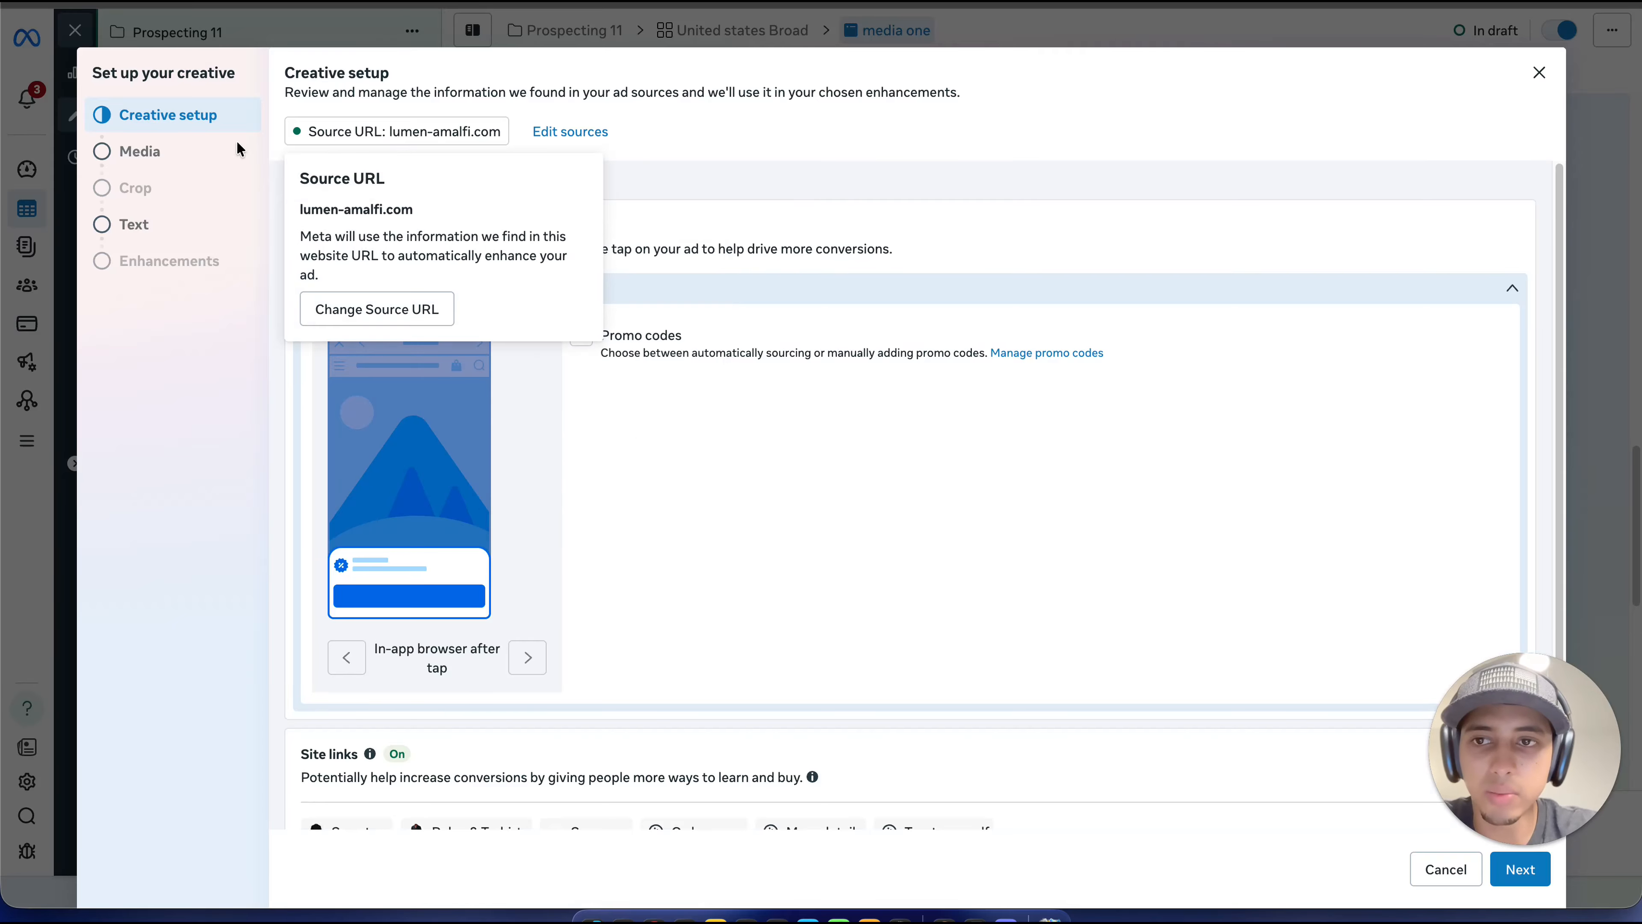
click(183, 166)
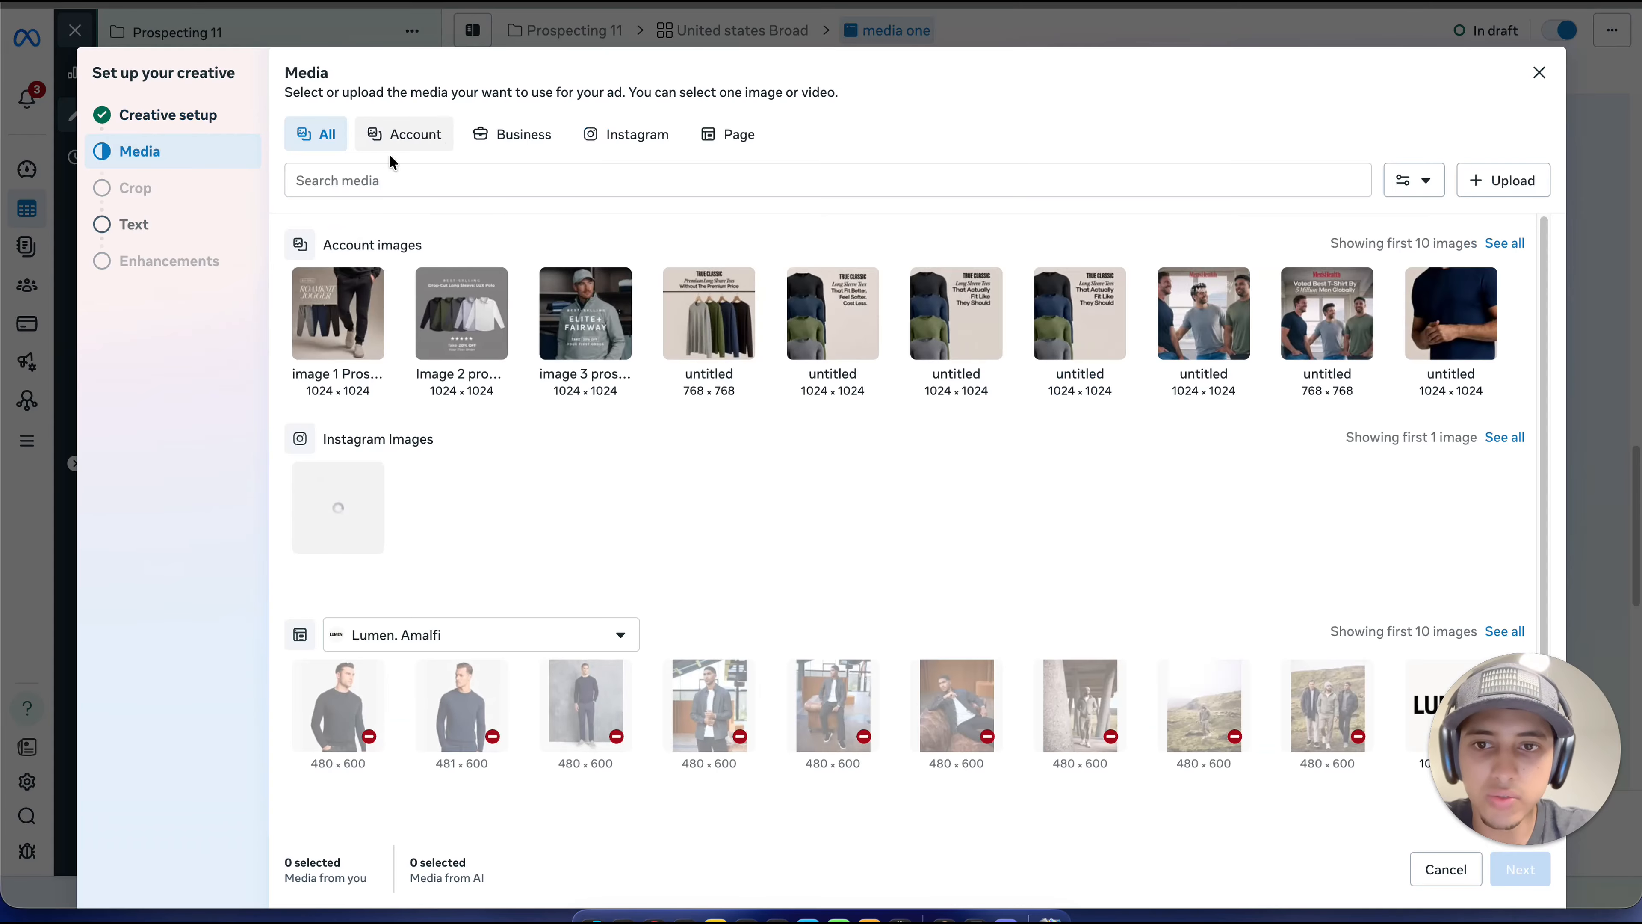
click(353, 339)
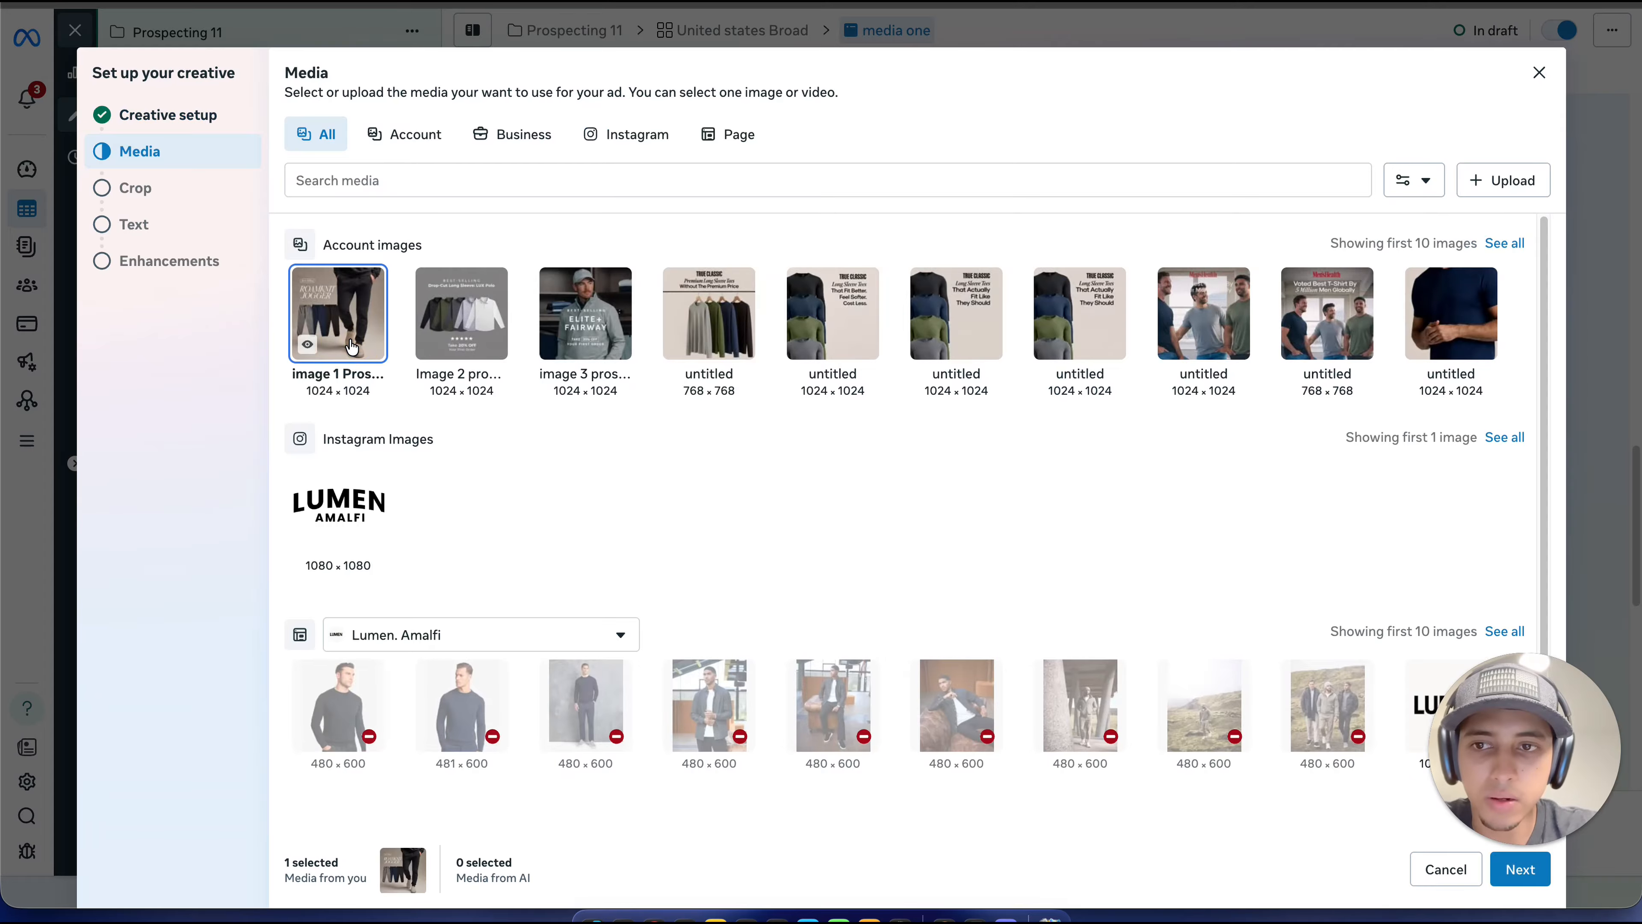
click(1513, 884)
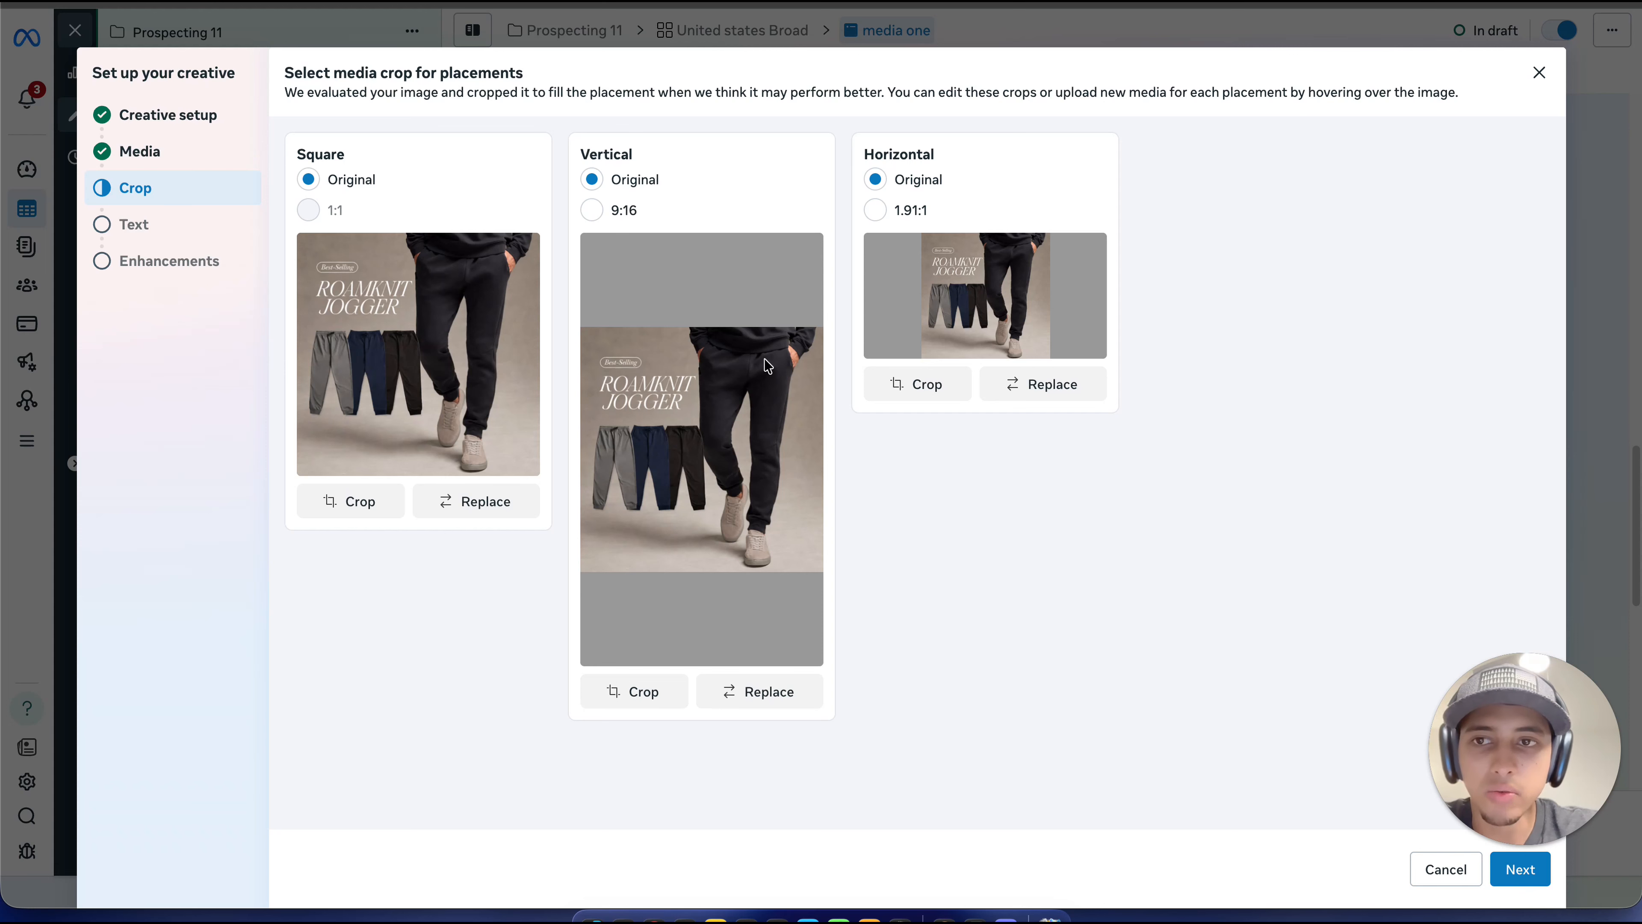
click(1519, 878)
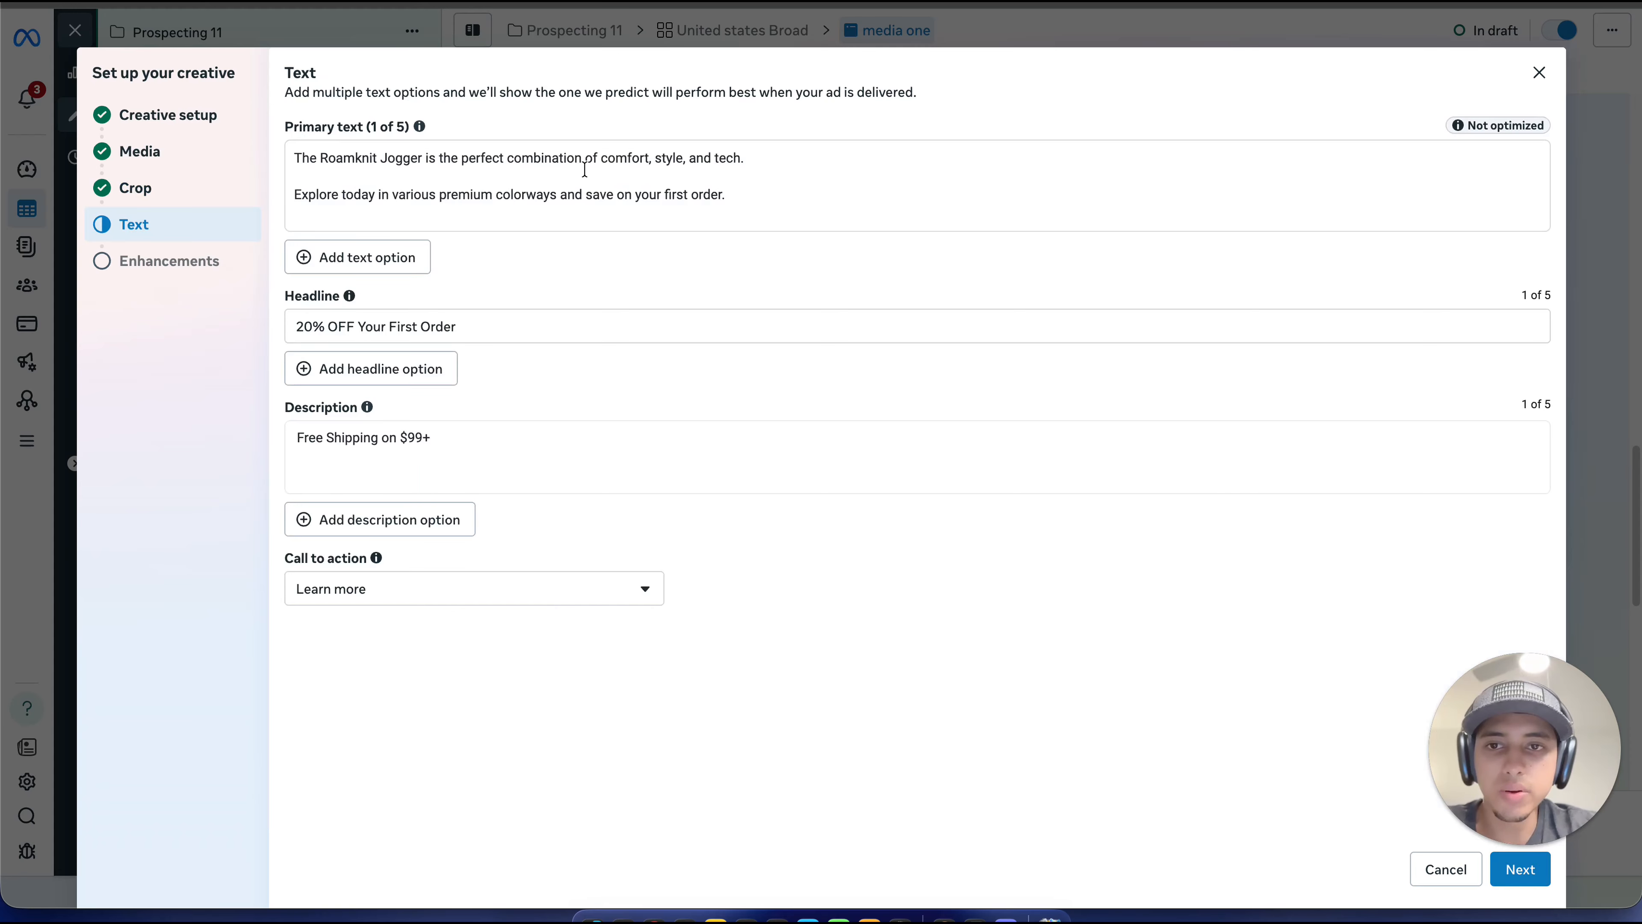
Step: Set the creative's call to action to "Shop now"
click(715, 182)
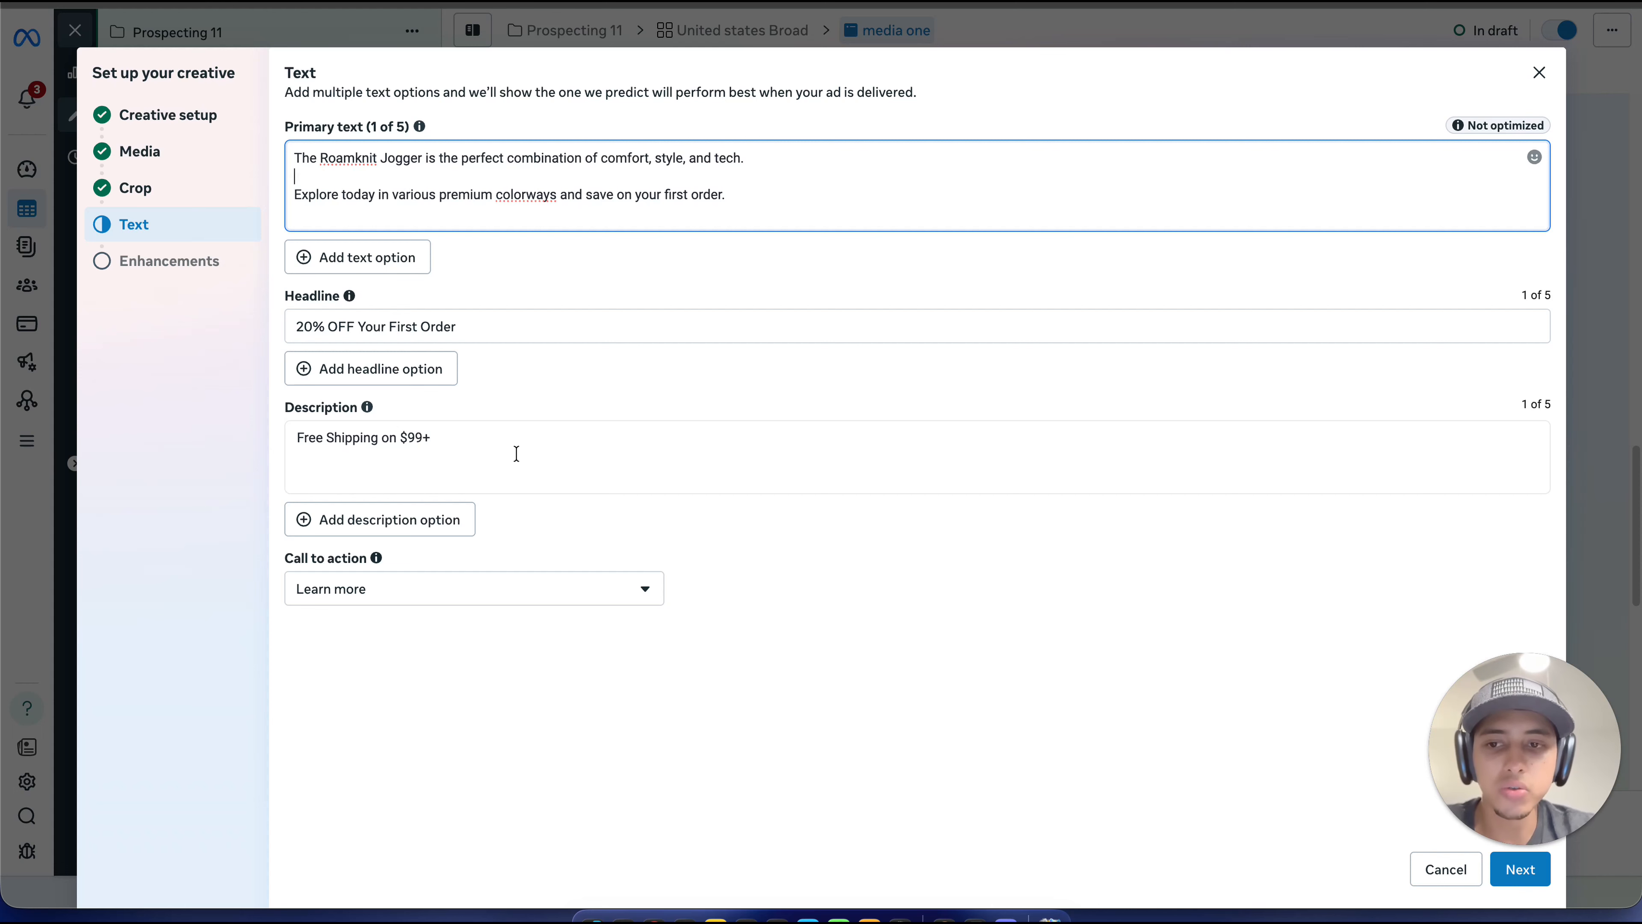
click(591, 587)
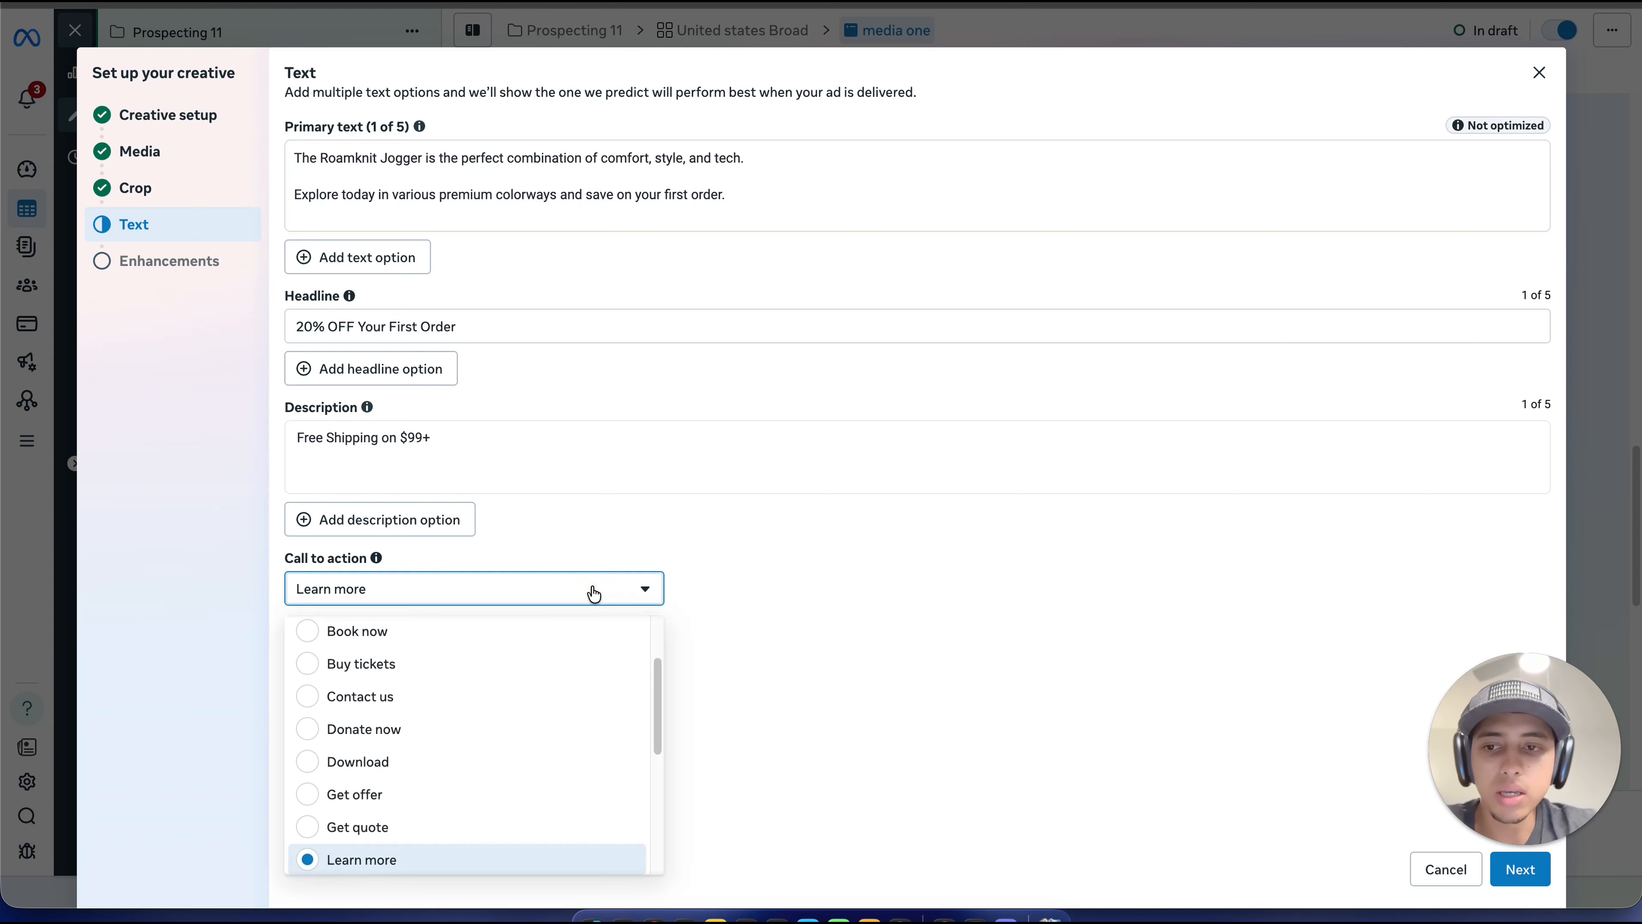
scroll(535, 706, down, 3)
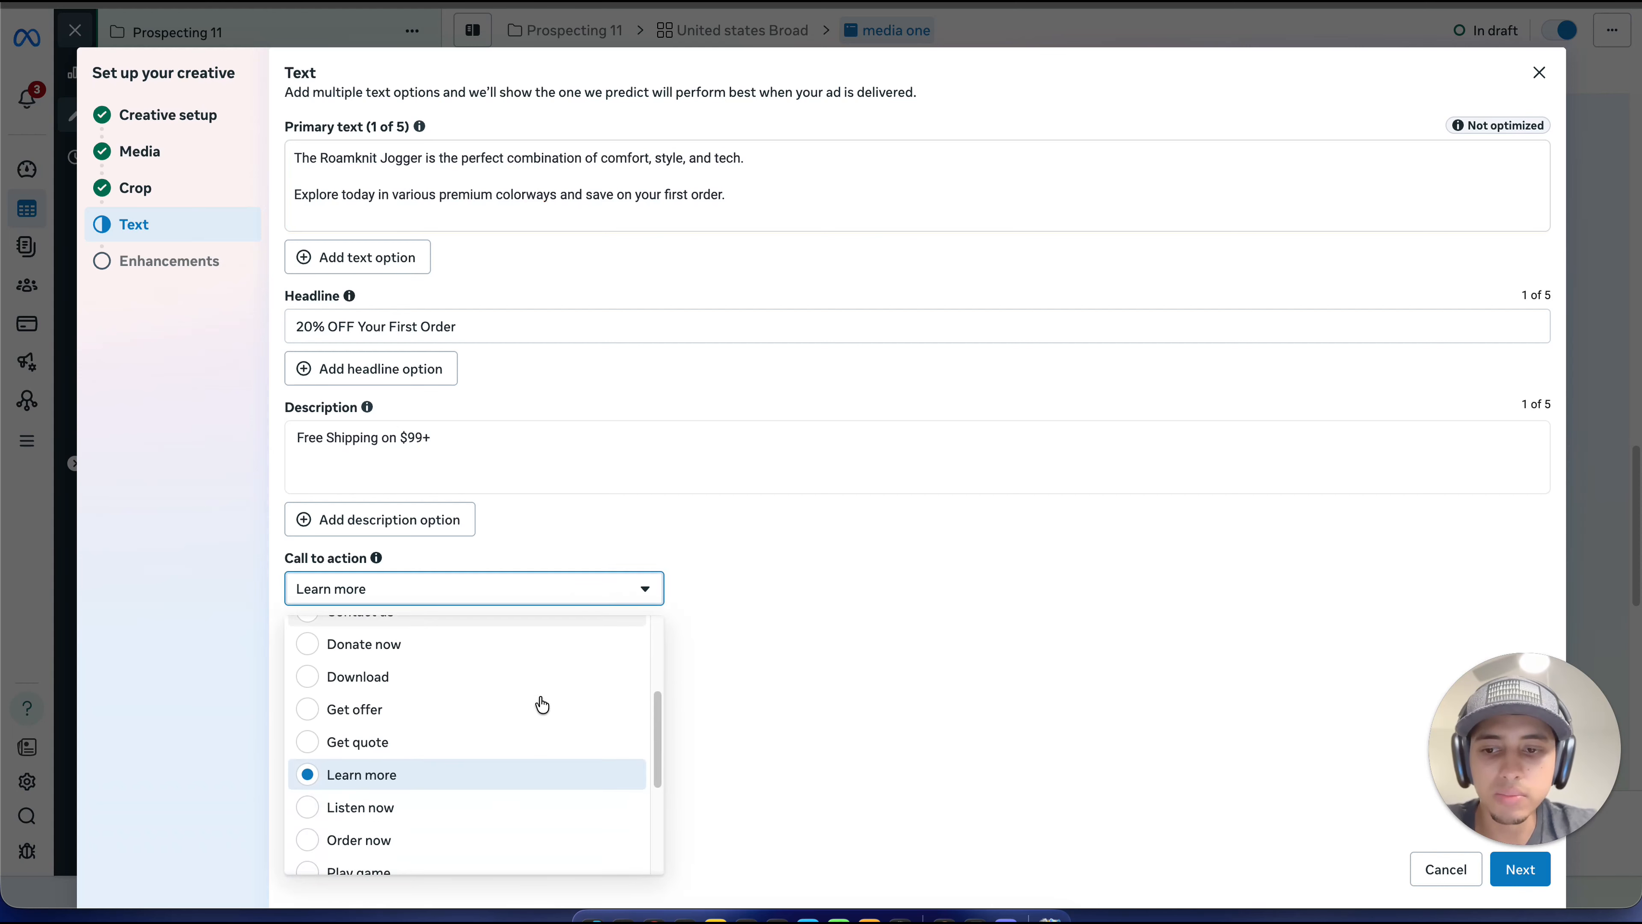
scroll(516, 737, down, 5)
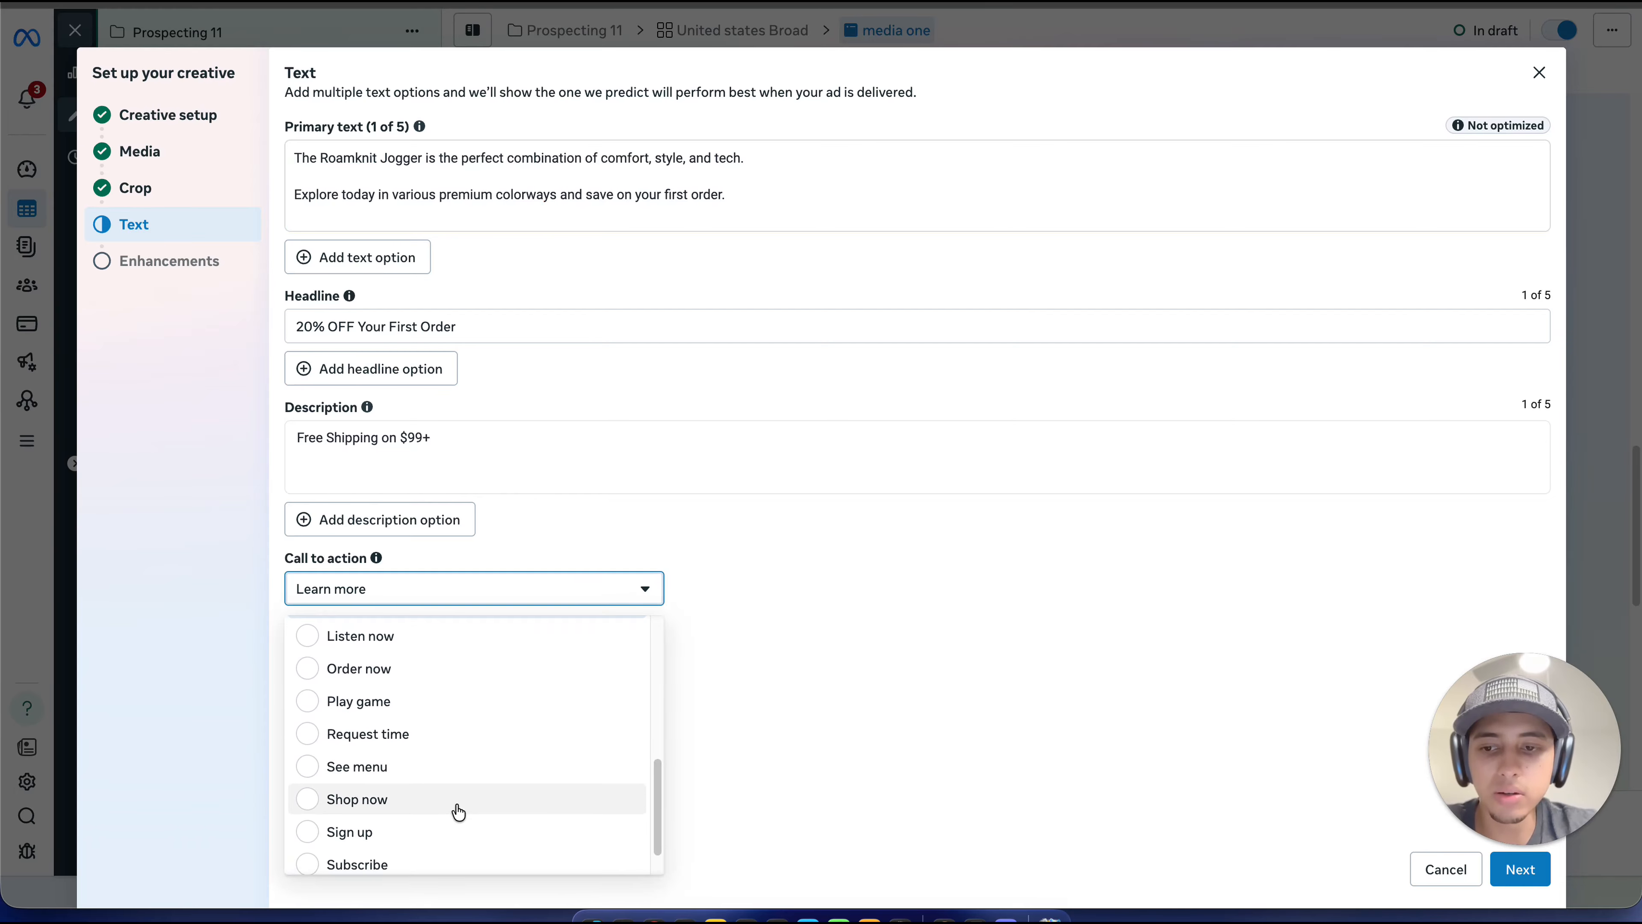
click(483, 802)
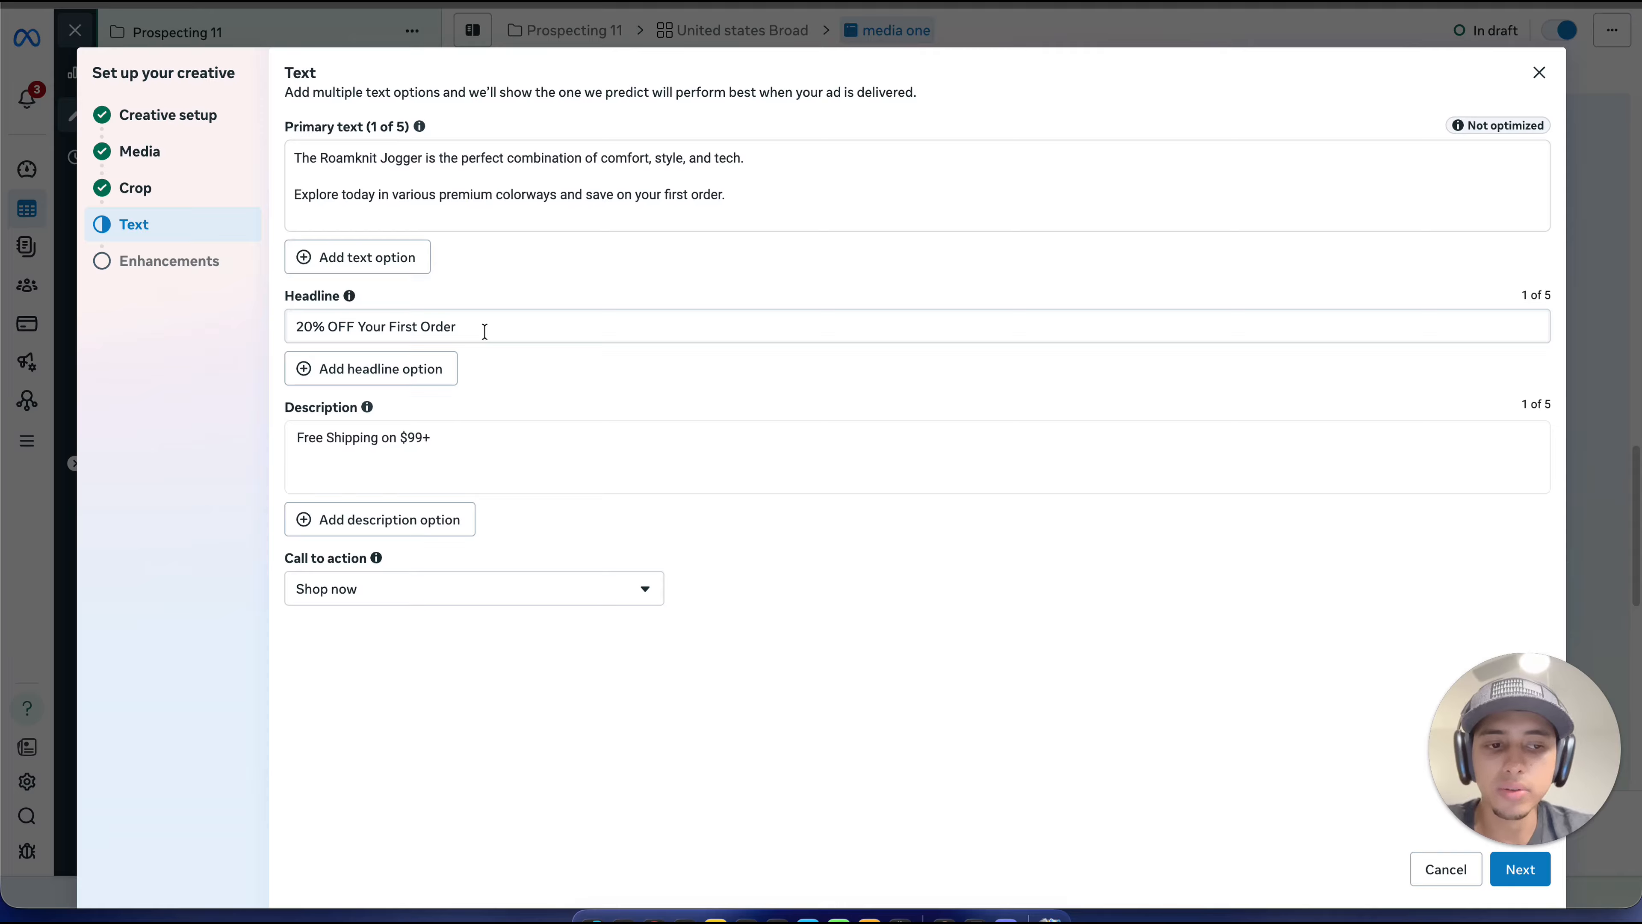
Step: Turn off the Add music enhancement for the ad and finish its creative setup
click(1523, 878)
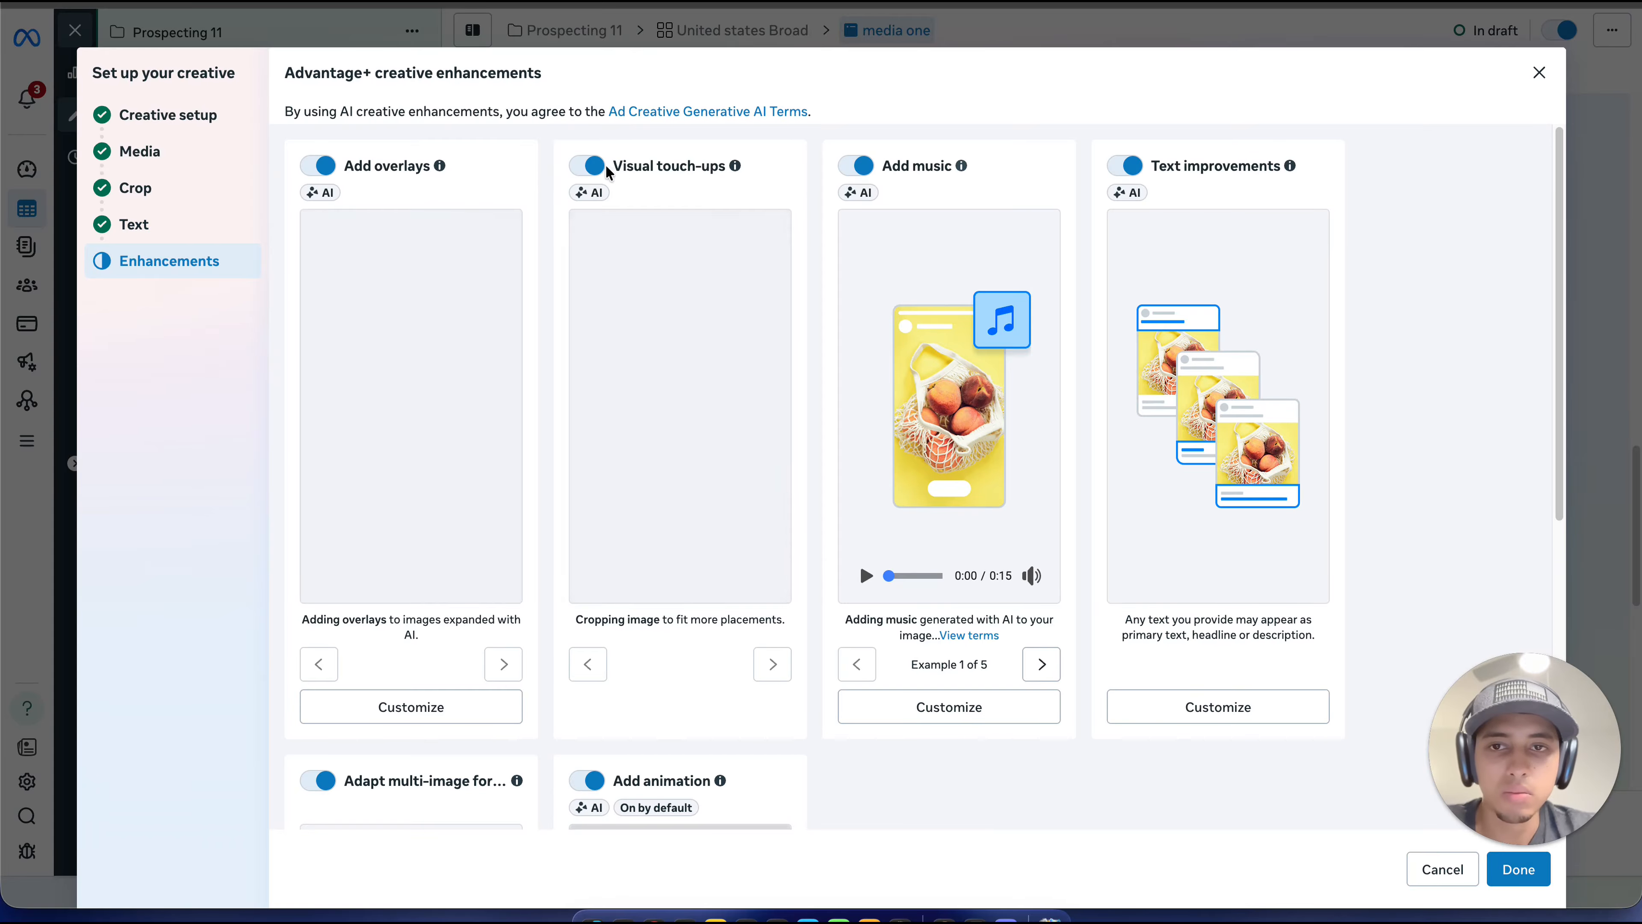
click(860, 166)
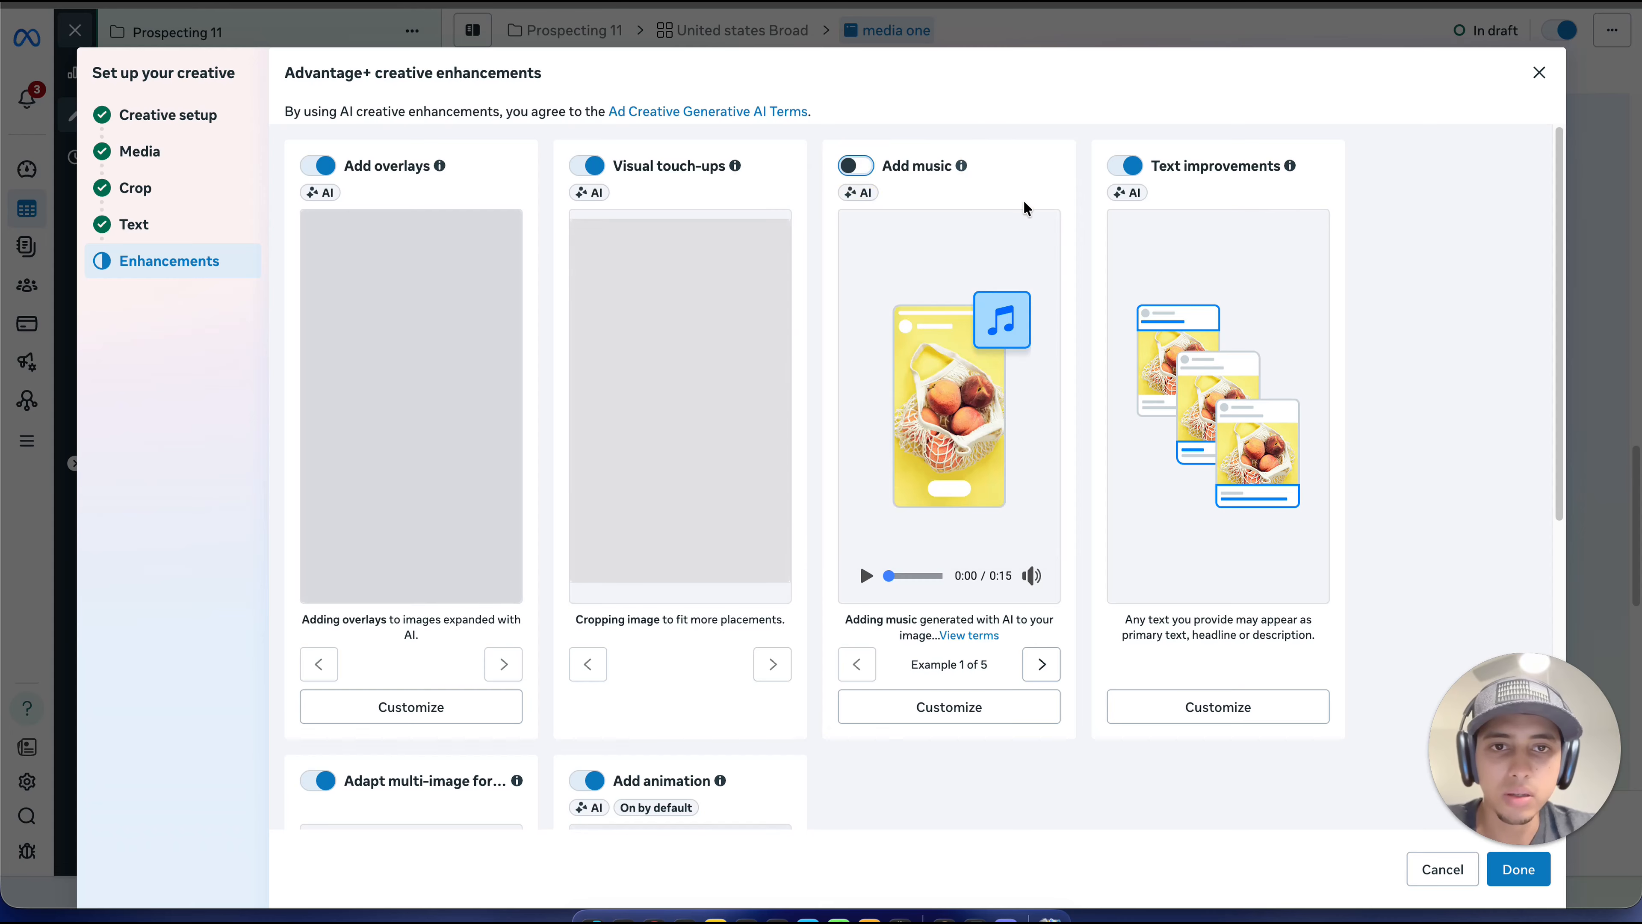
click(1518, 868)
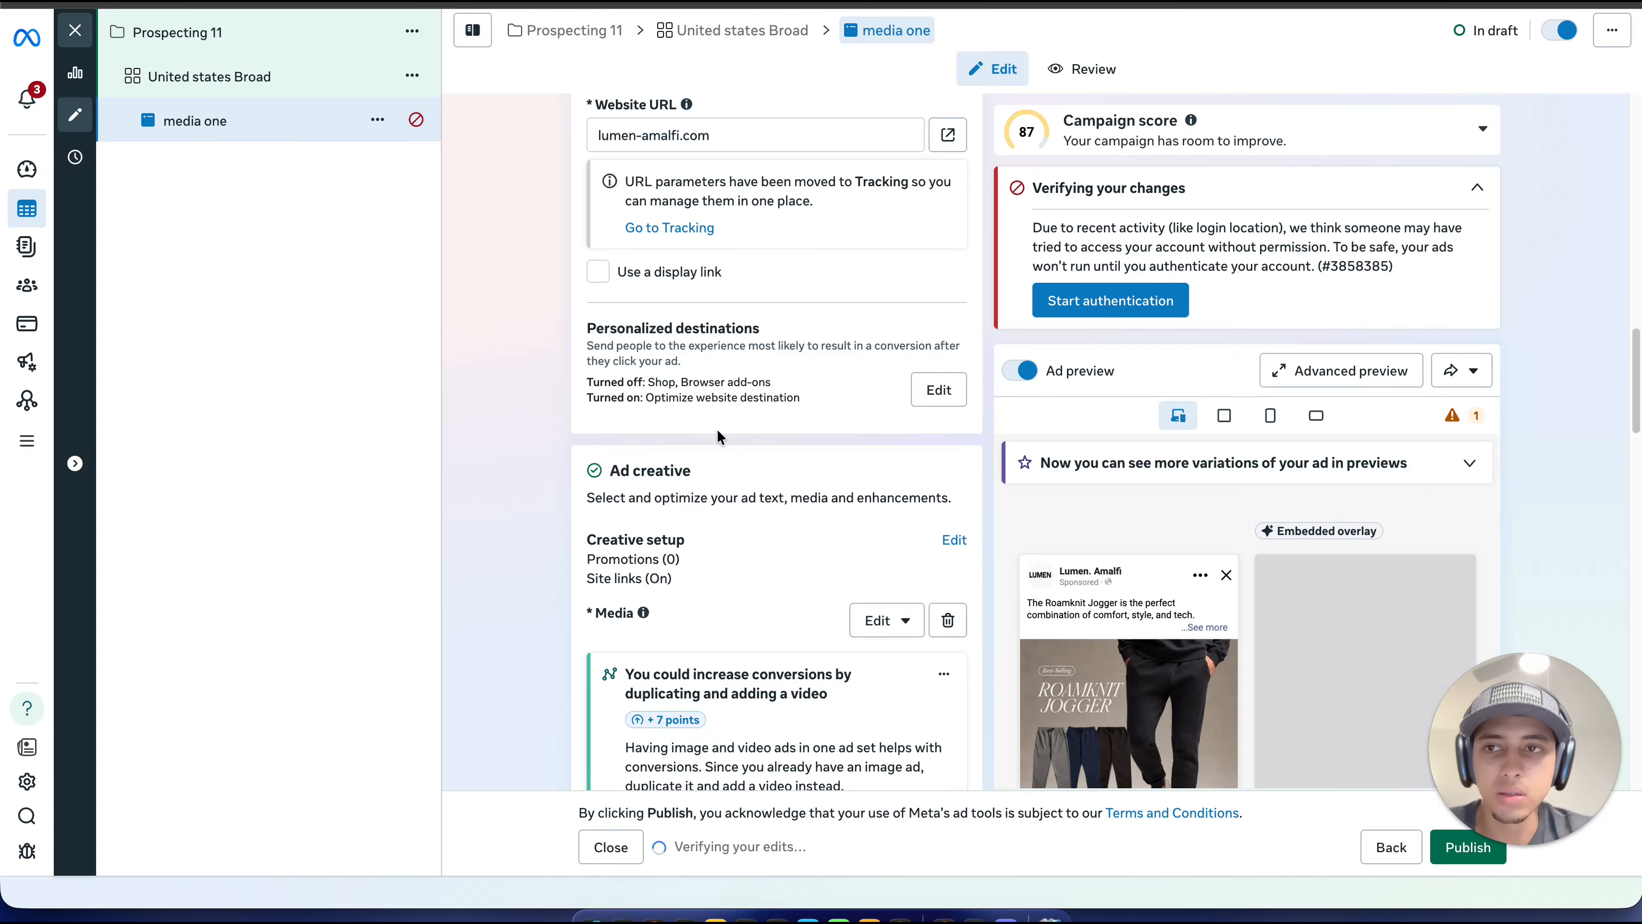
Step: Quick-duplicate the "media one" ad within the United states Broad ad set
scroll(752, 348, up, 2)
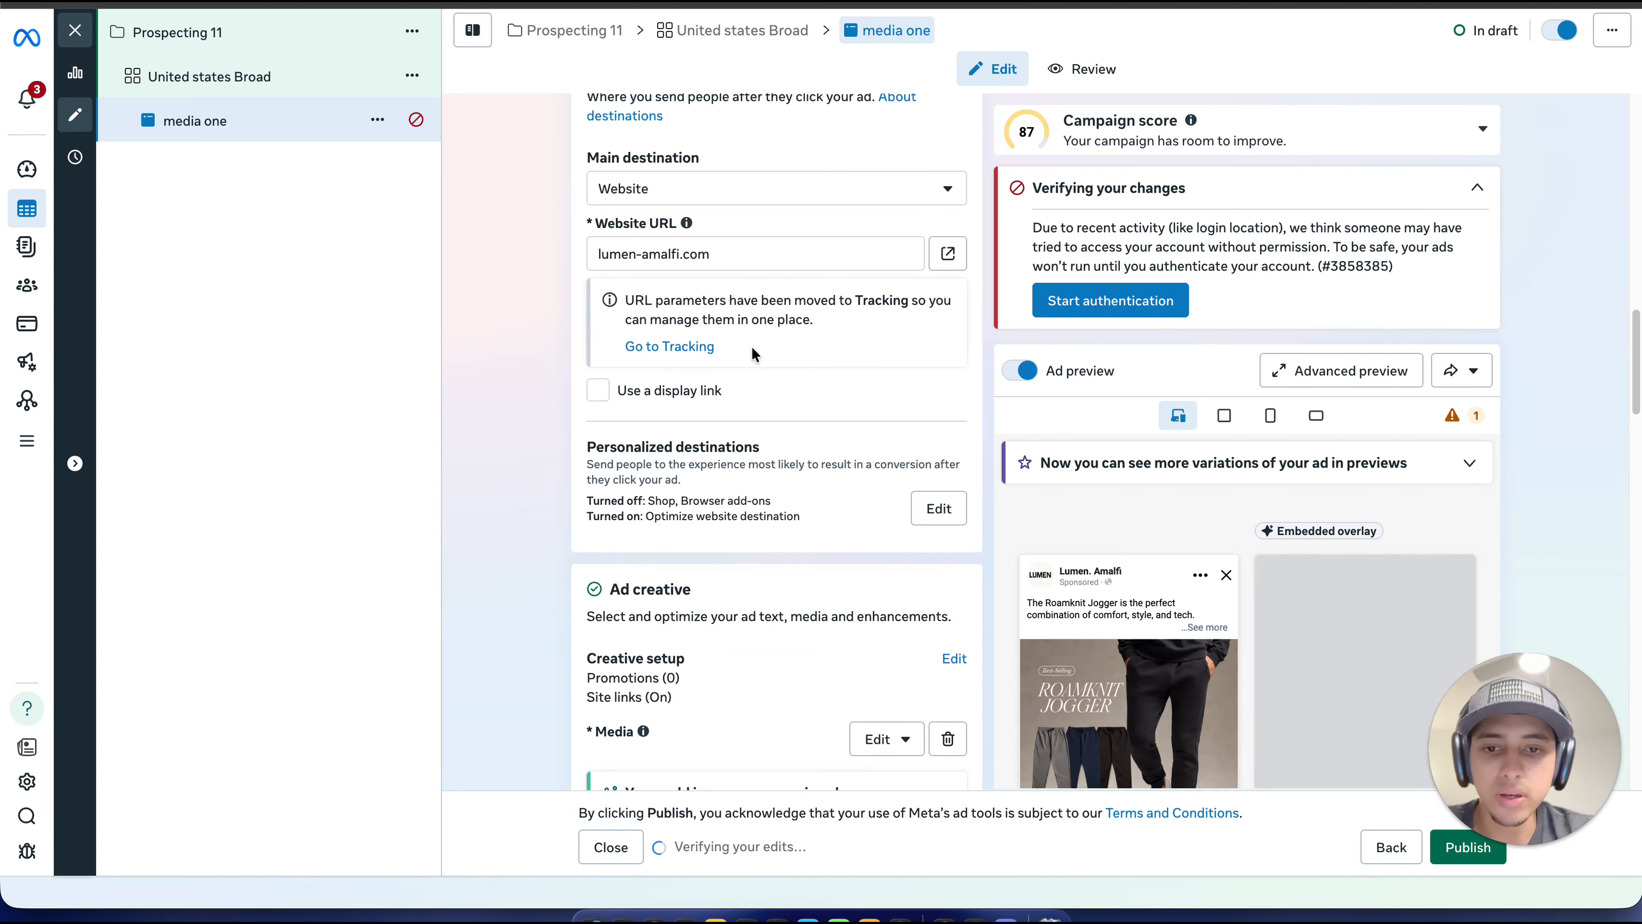
scroll(751, 348, down, 3)
mouse_move(1047, 503)
scroll(1047, 503, down, 5)
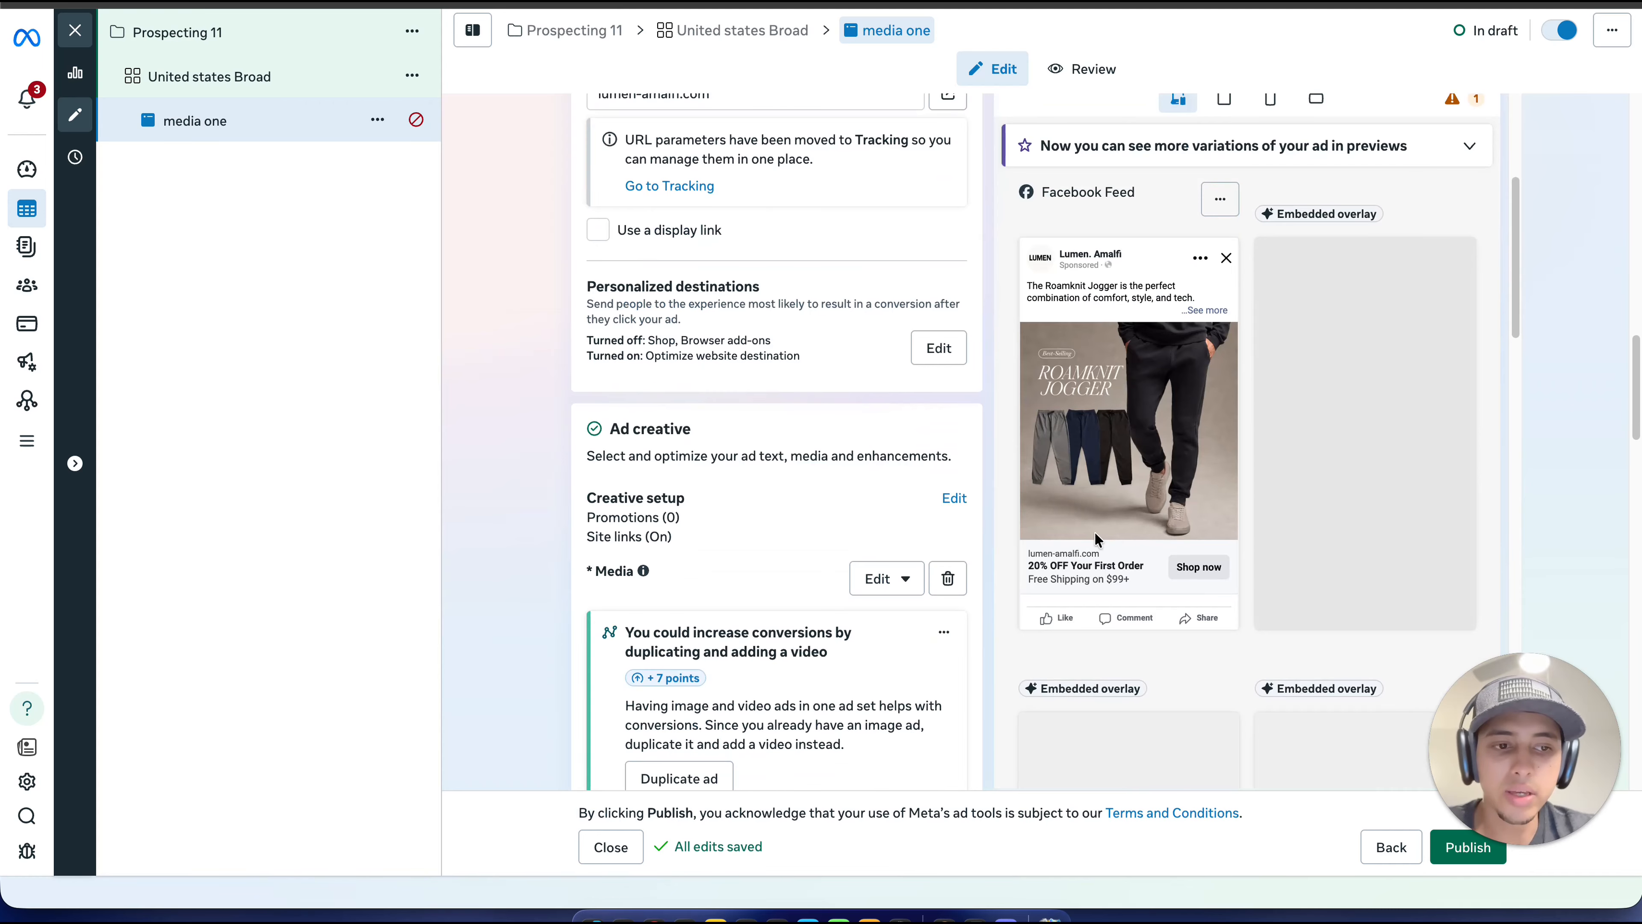
scroll(1194, 481, down, 1)
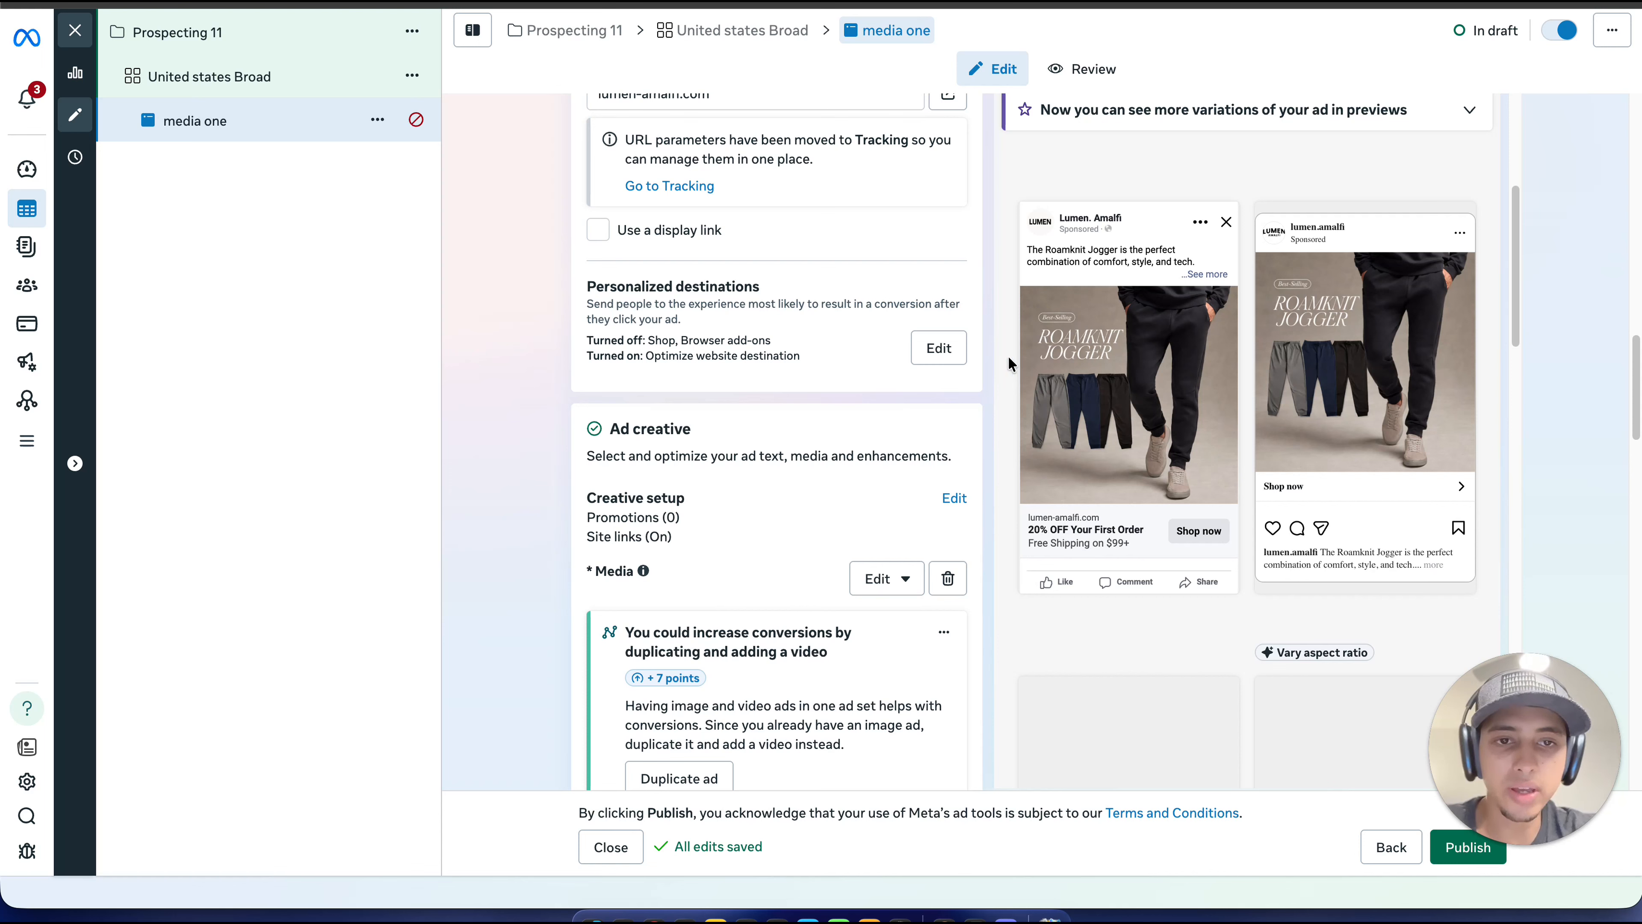
scroll(797, 387, down, 1)
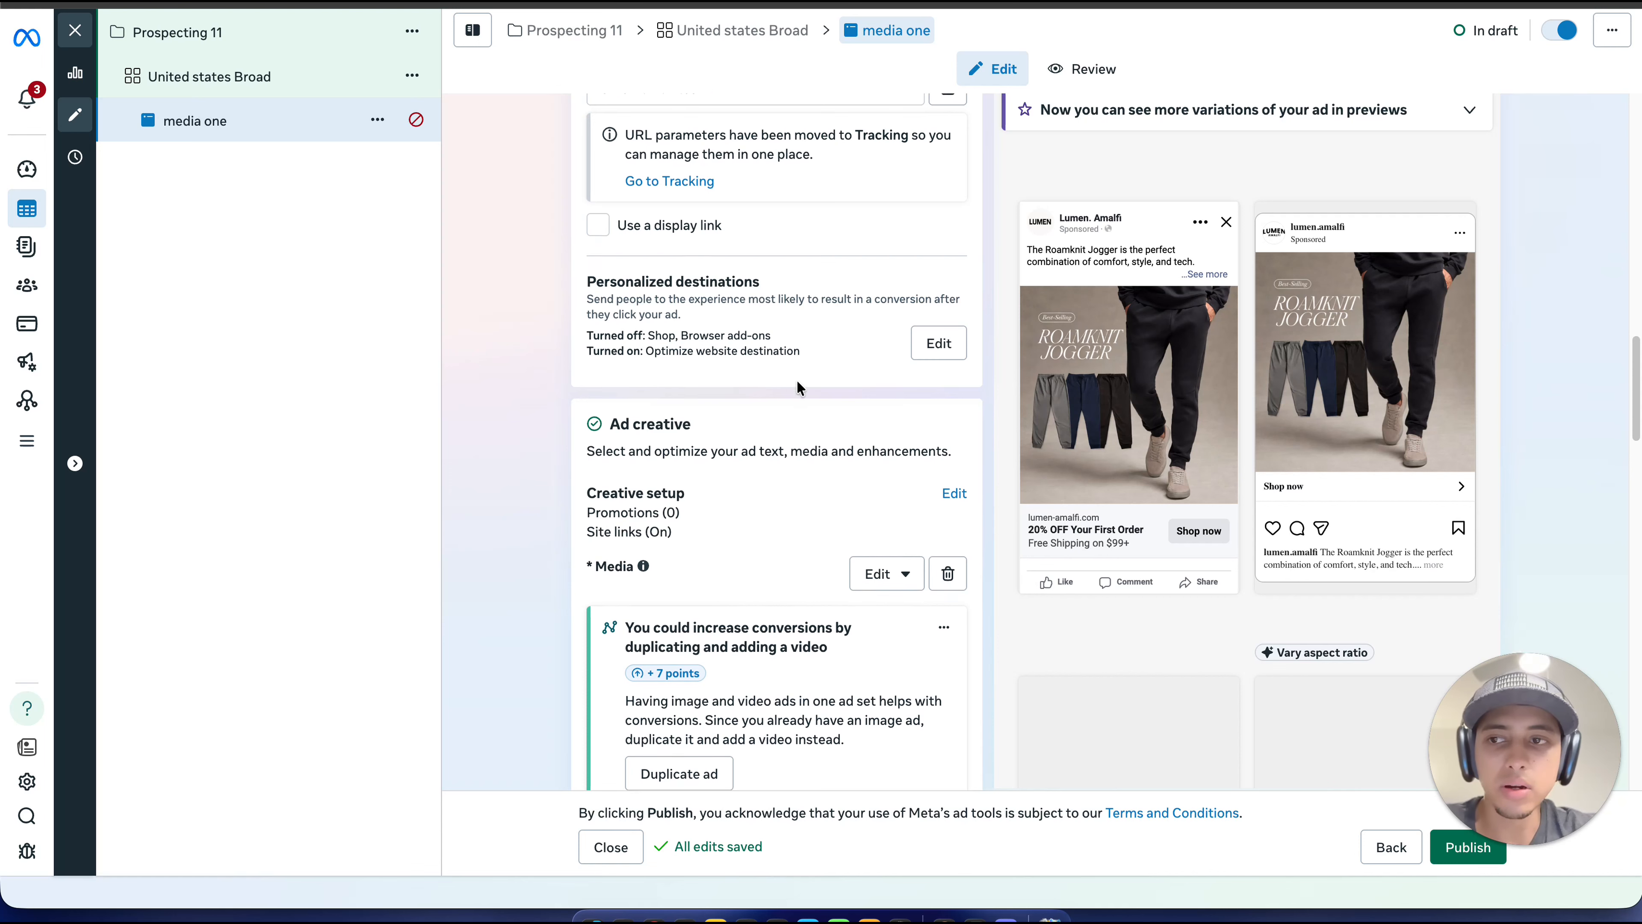
scroll(797, 381, down, 2)
click(377, 119)
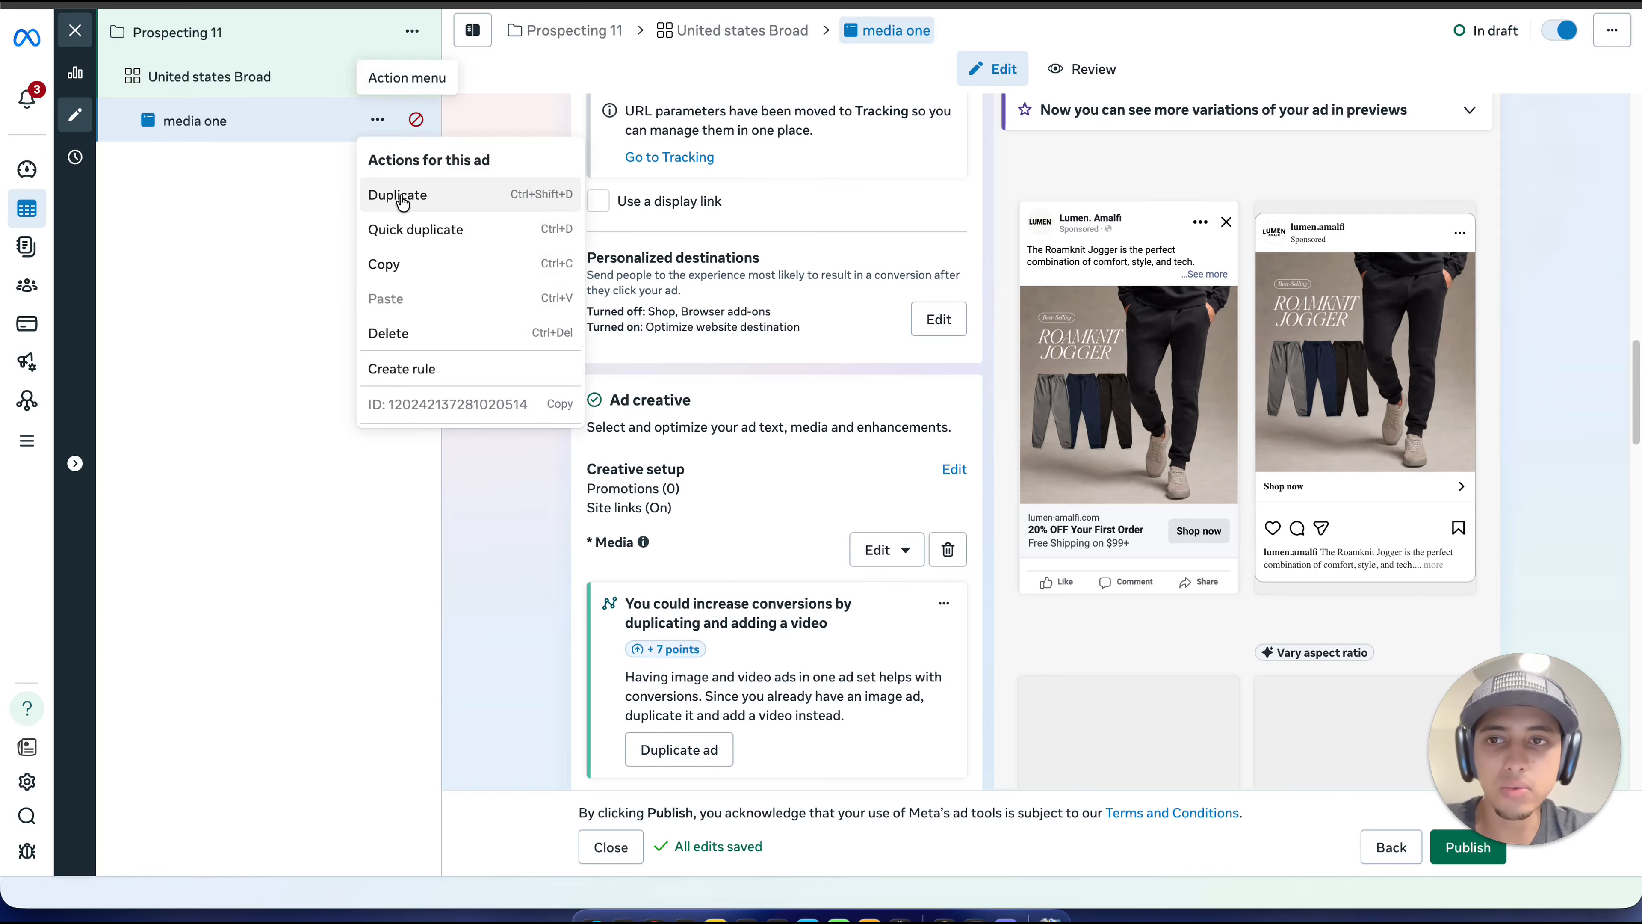
click(427, 228)
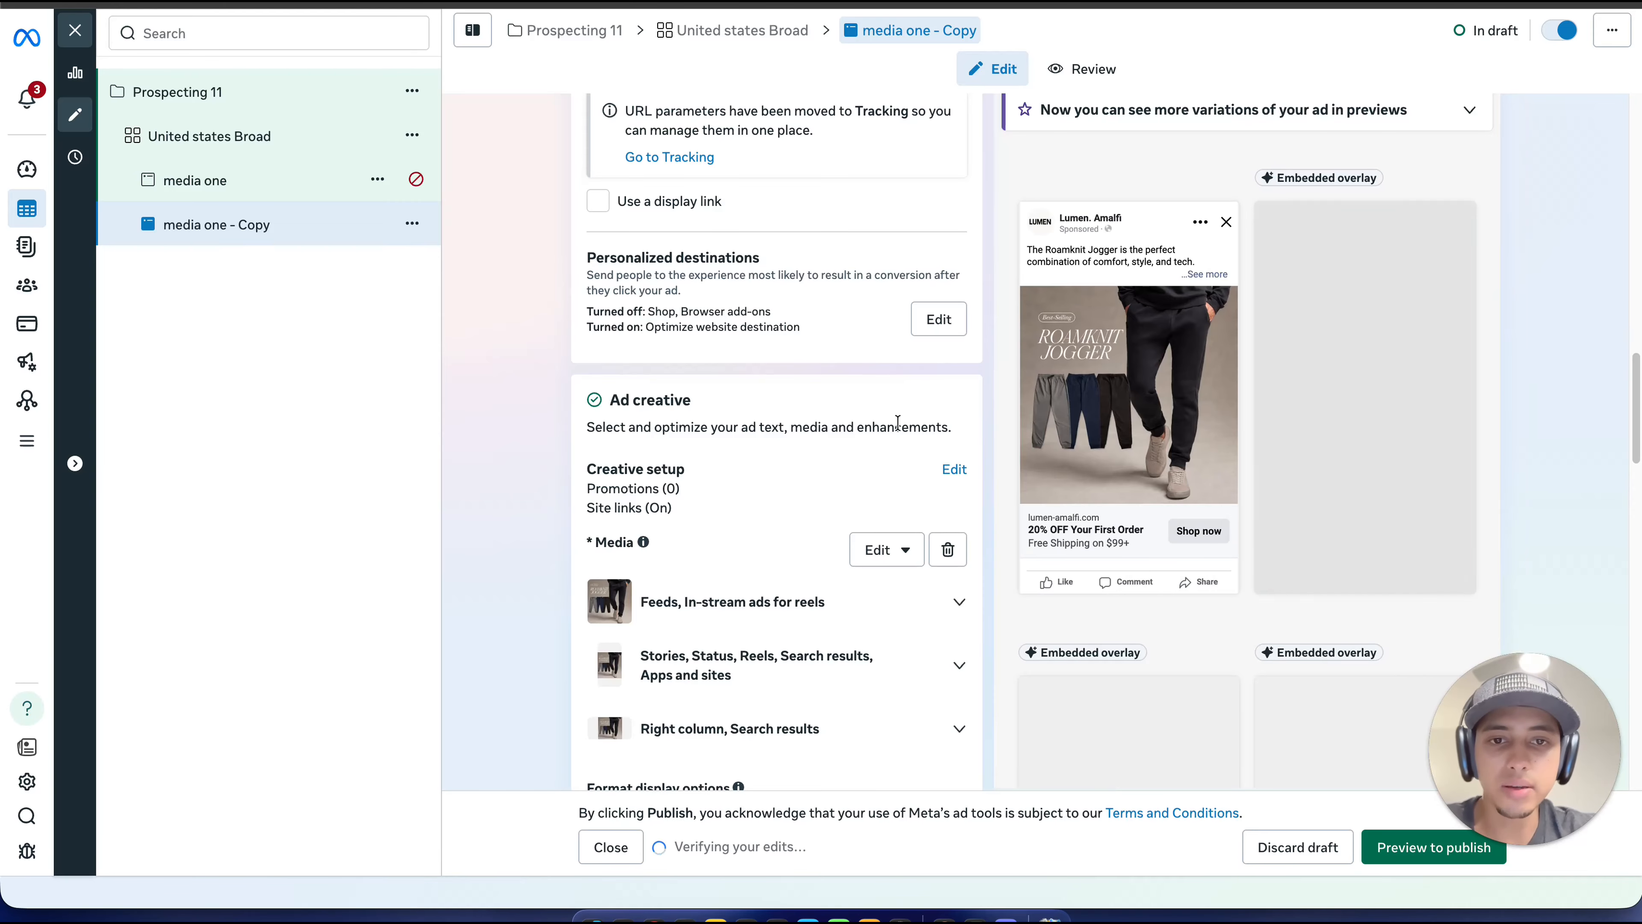
Step: Replace the media of "media one - Copy" with account image 2, the Drop-Cut Long Sleeve LUX Polo, keeping the suggested crops
scroll(898, 423, up, 1)
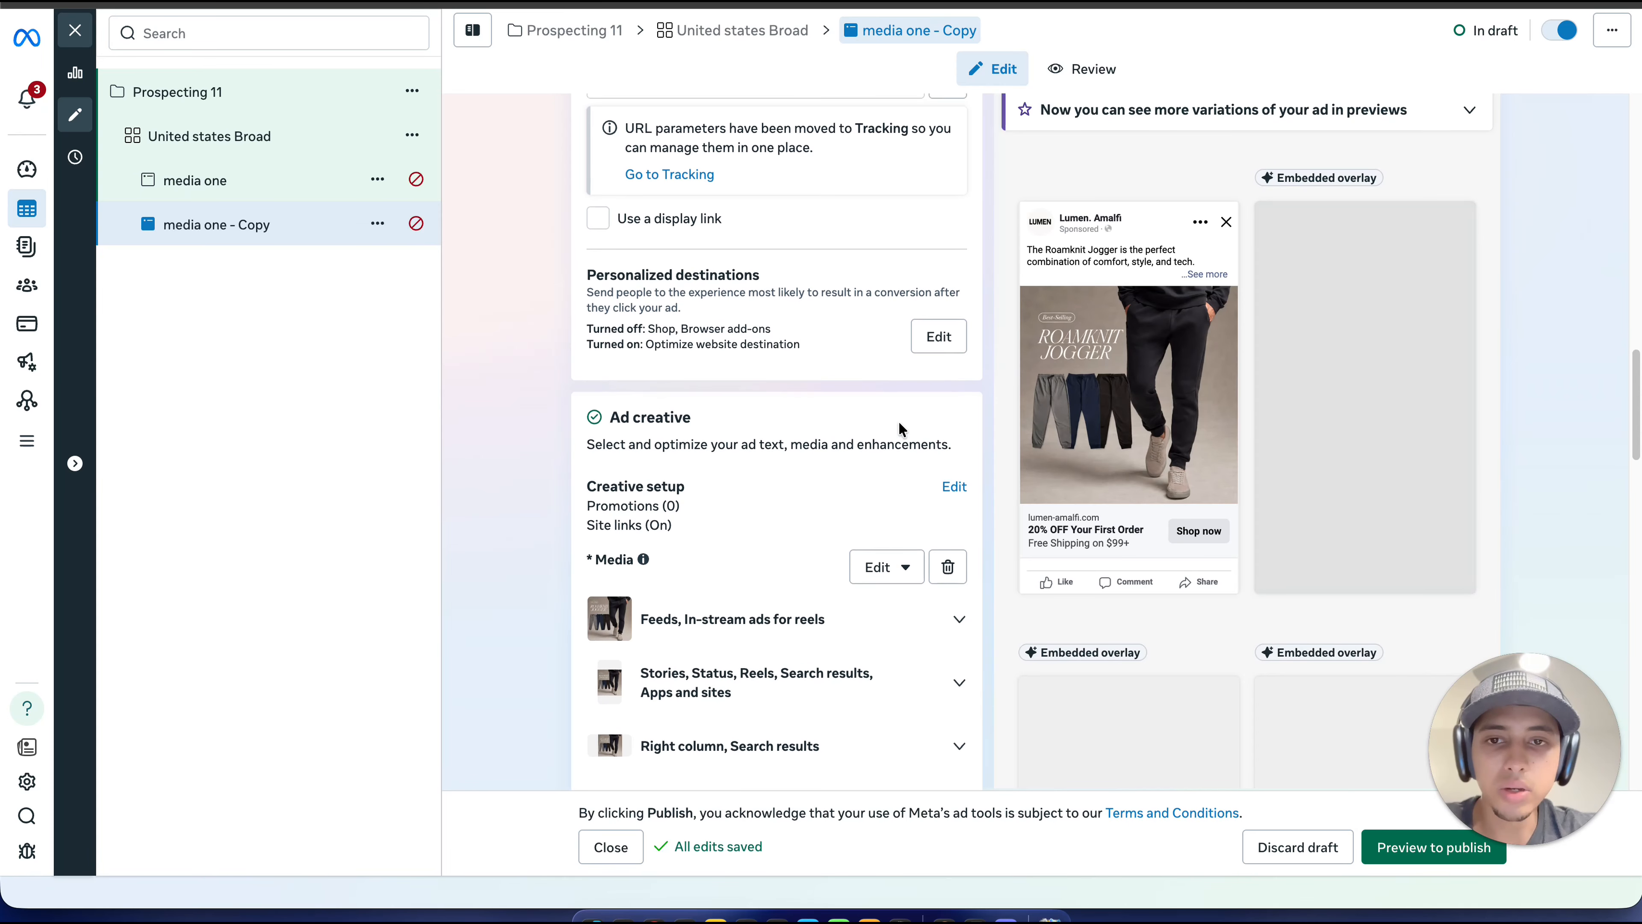
scroll(898, 422, up, 1)
click(885, 598)
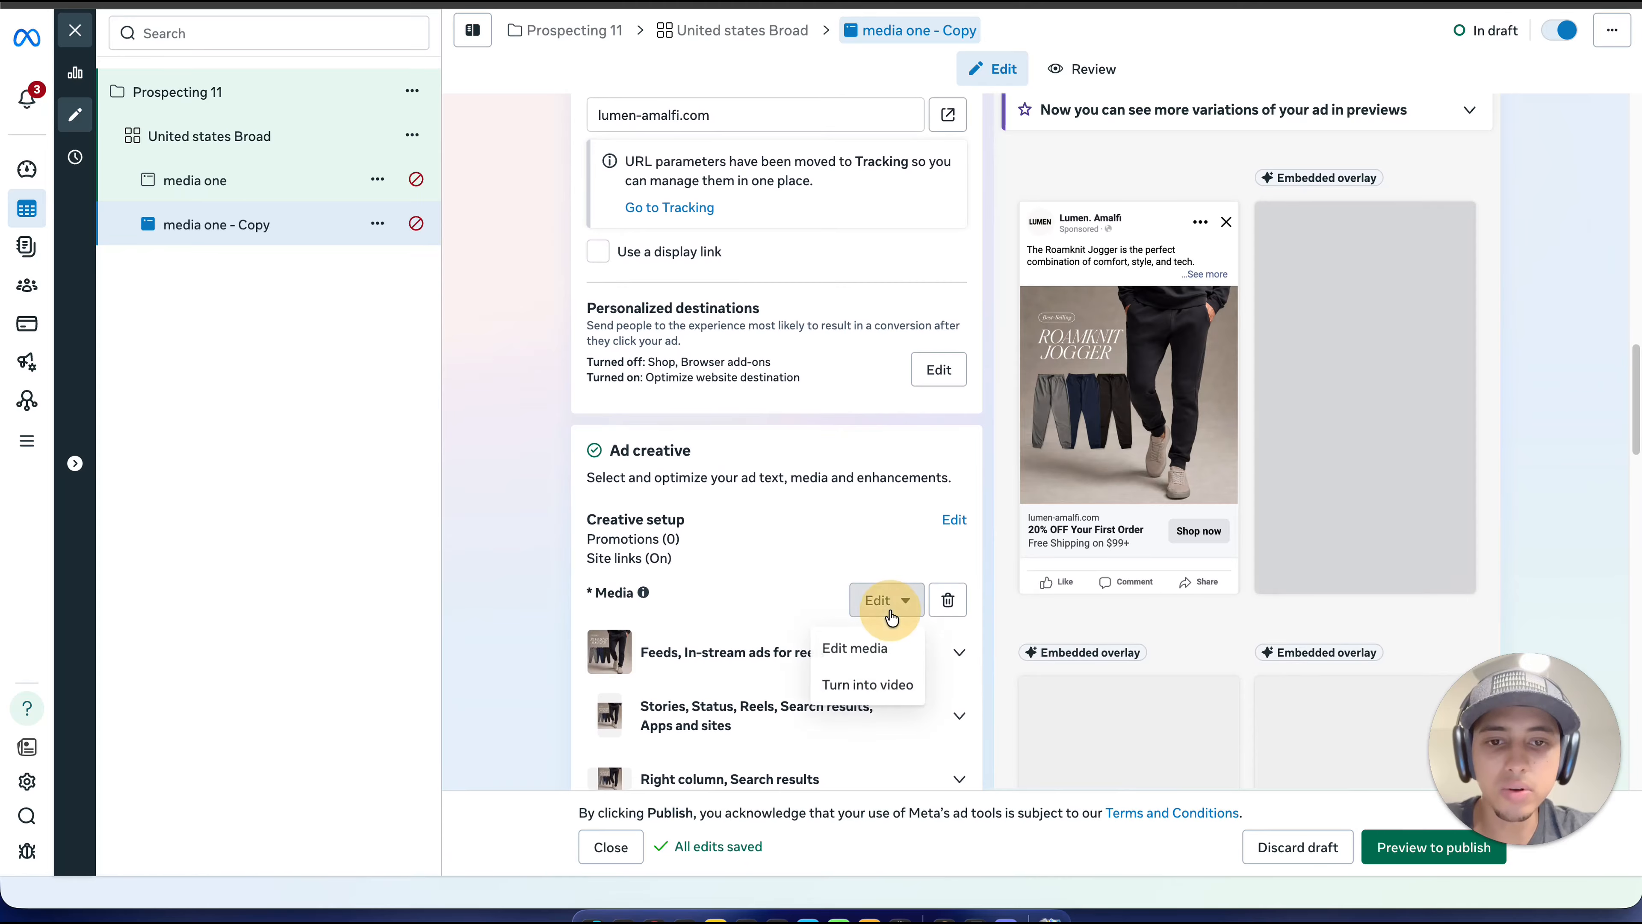
click(865, 646)
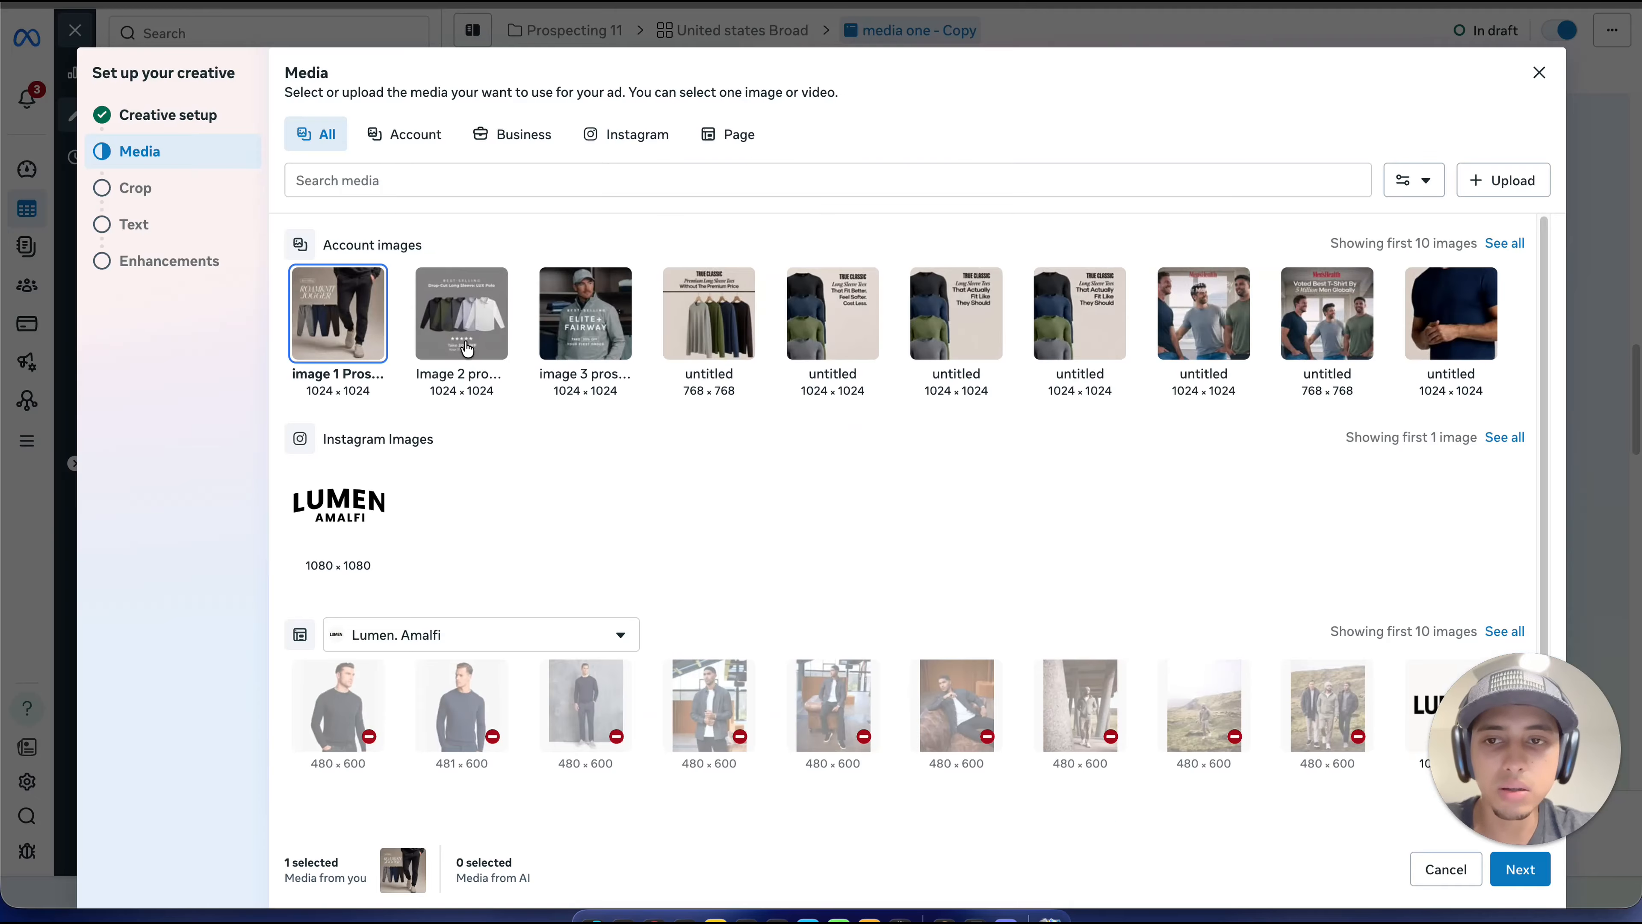
click(462, 343)
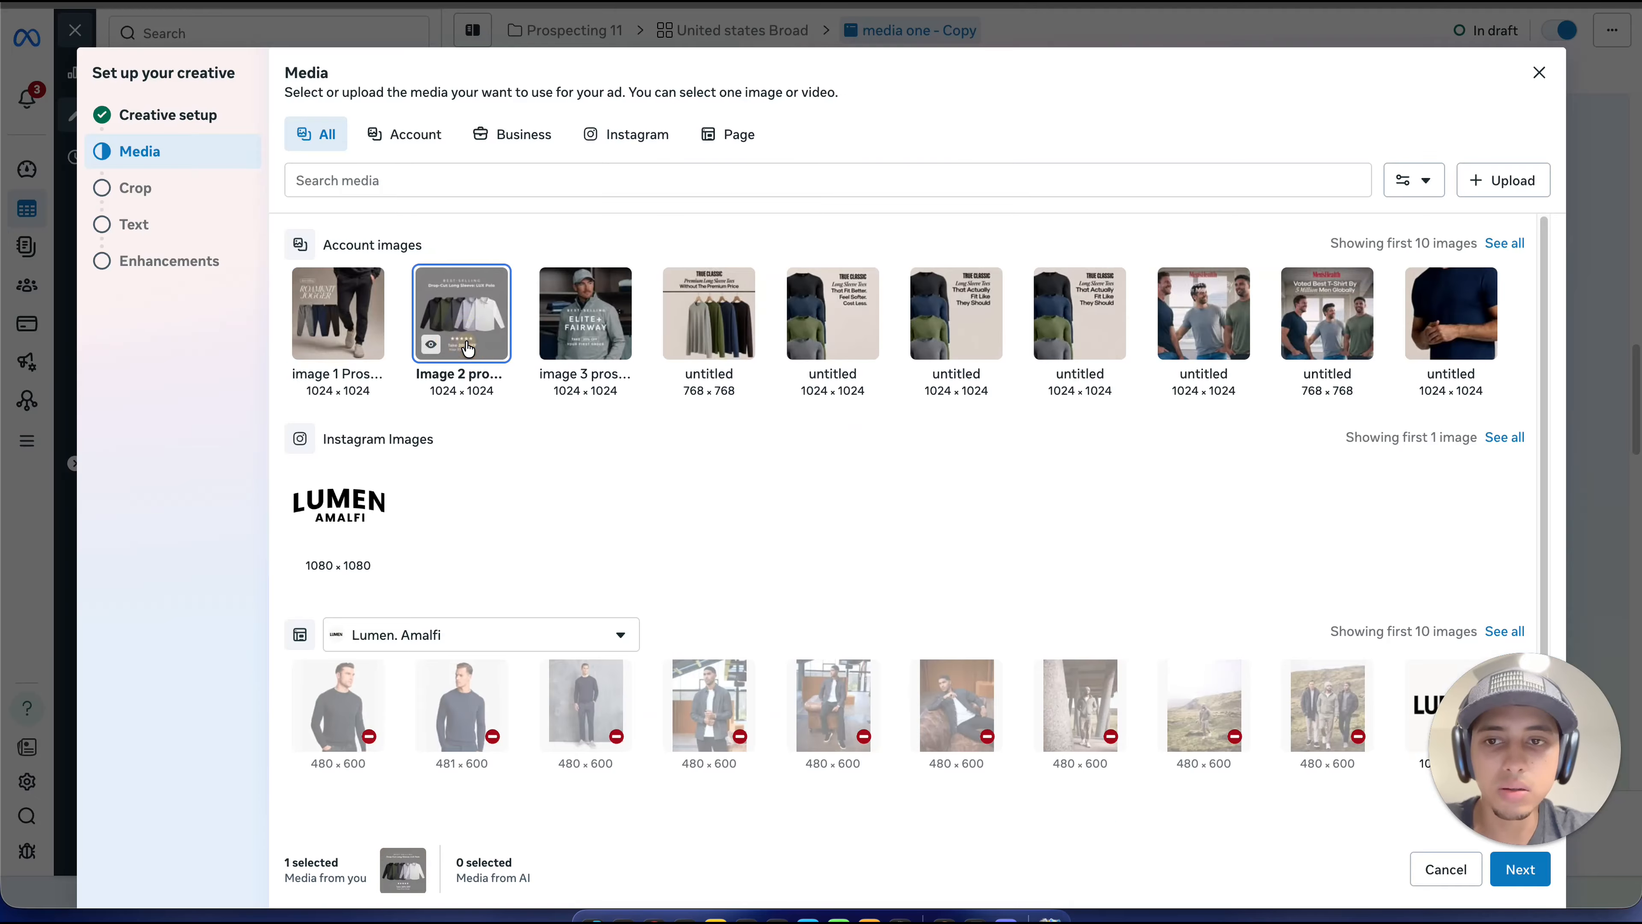
click(1519, 869)
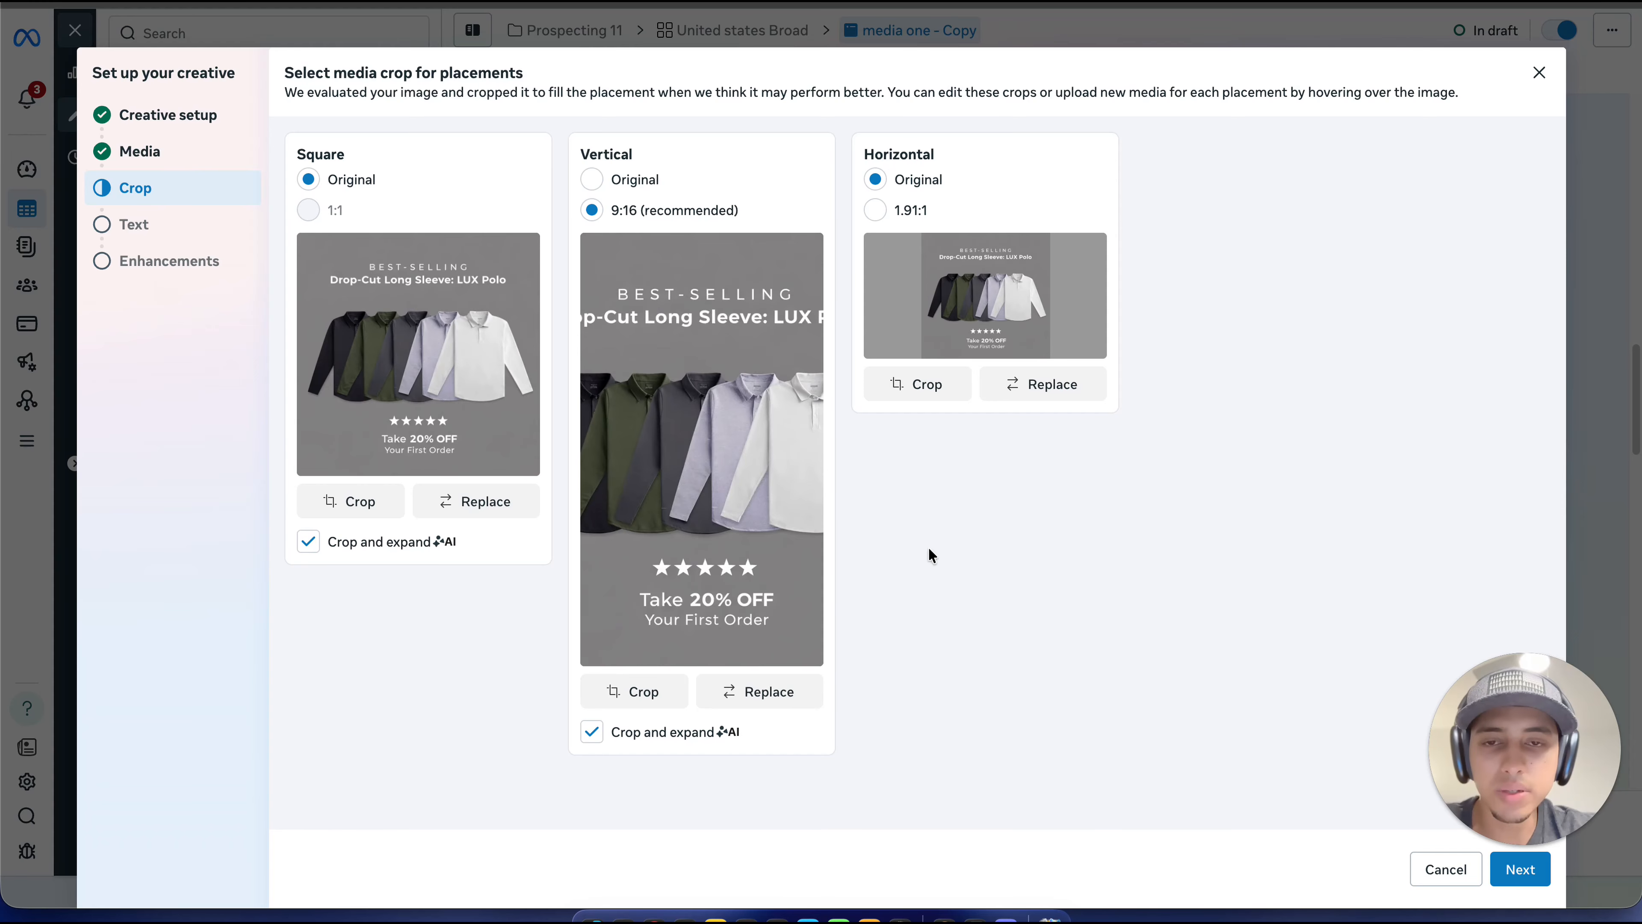
click(1506, 870)
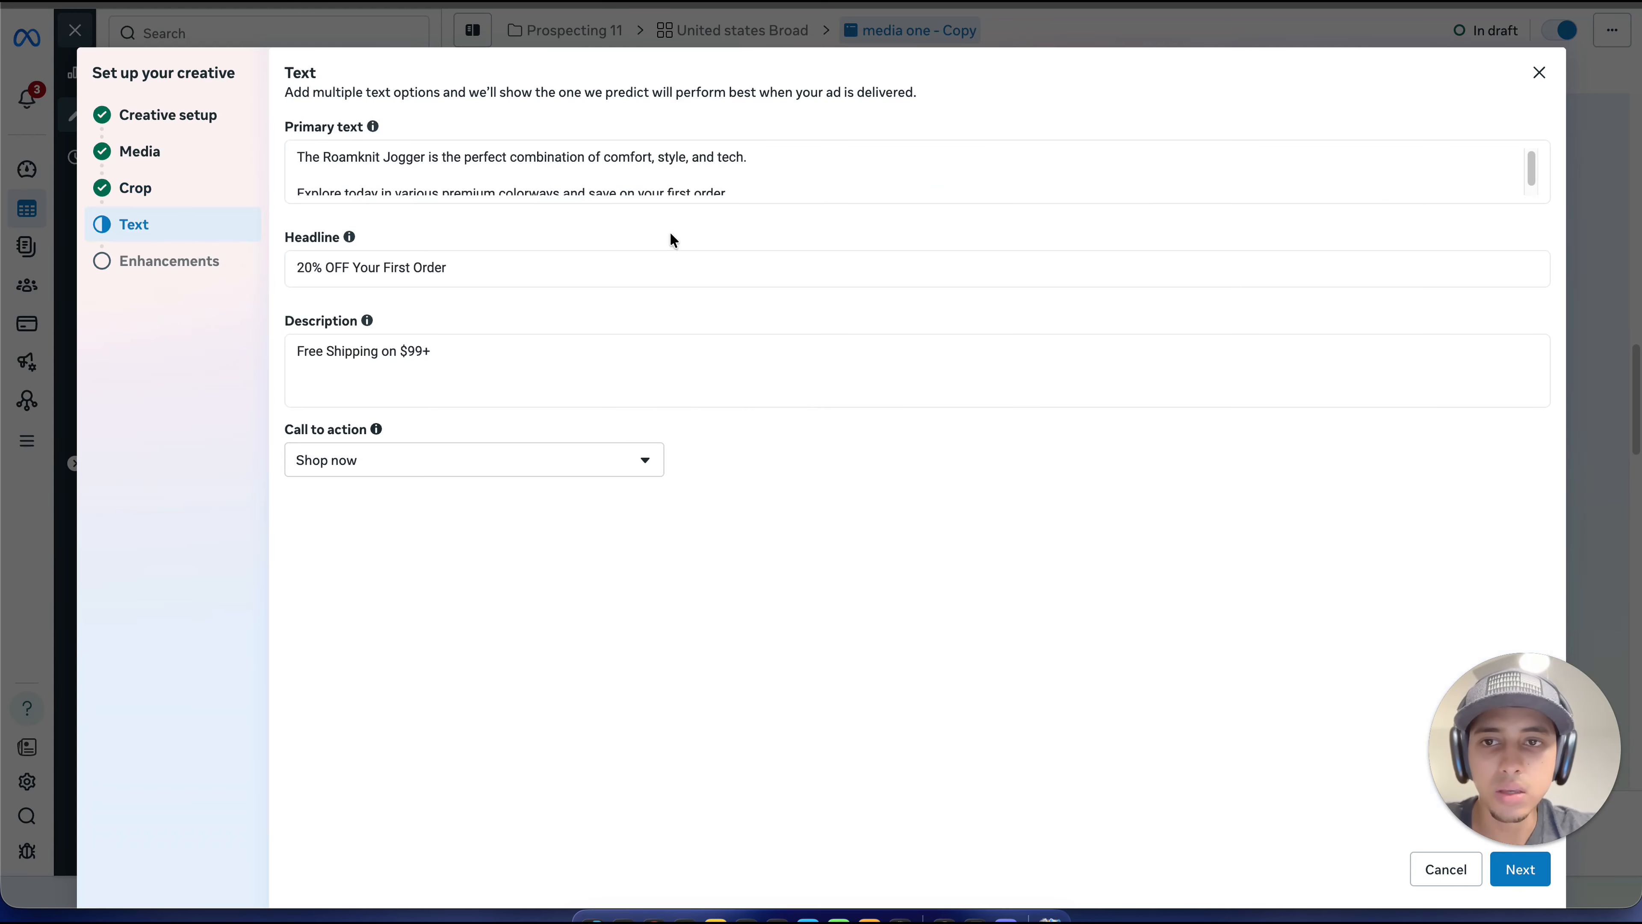
Step: Replace the primary text with the paragraph starting "Signature magnetic seam system, 4-way stretch and comfort-stretch Elite+ fabric" and finish the creative with Add music off
click(743, 177)
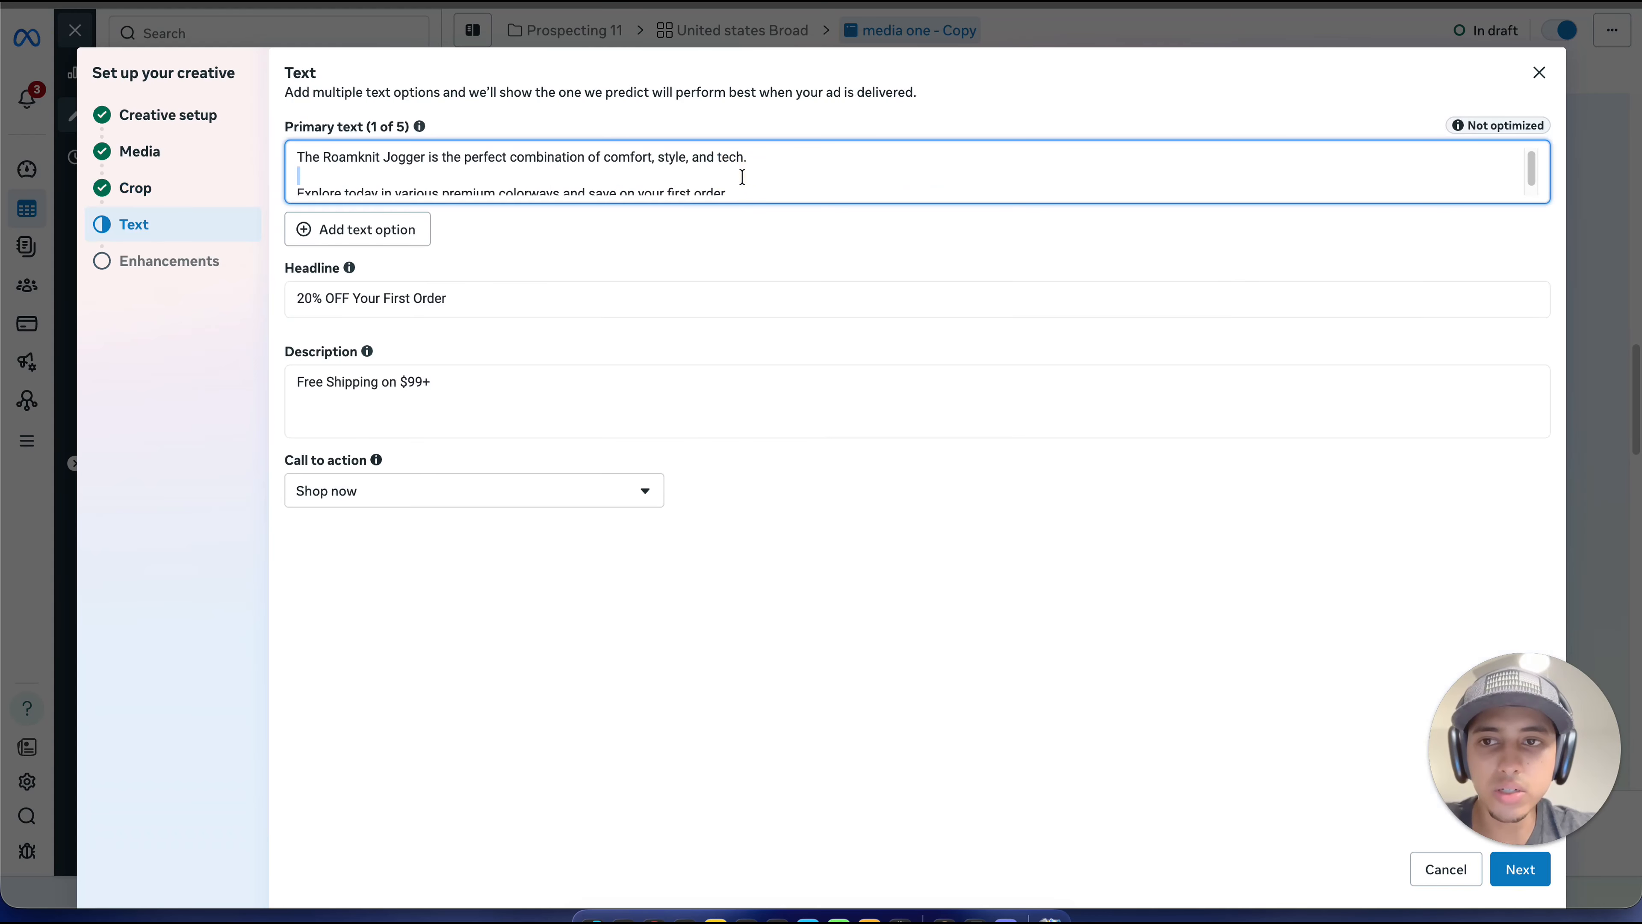
key(super+a)
text(Signature magnetic seam system, 4-way stretch and comfort-stretch Elite+ fabric for all season comfort, the Fairway is our most versatile pullover, ever.  Save BIG on your first order and score Free Shipping on $99+!)
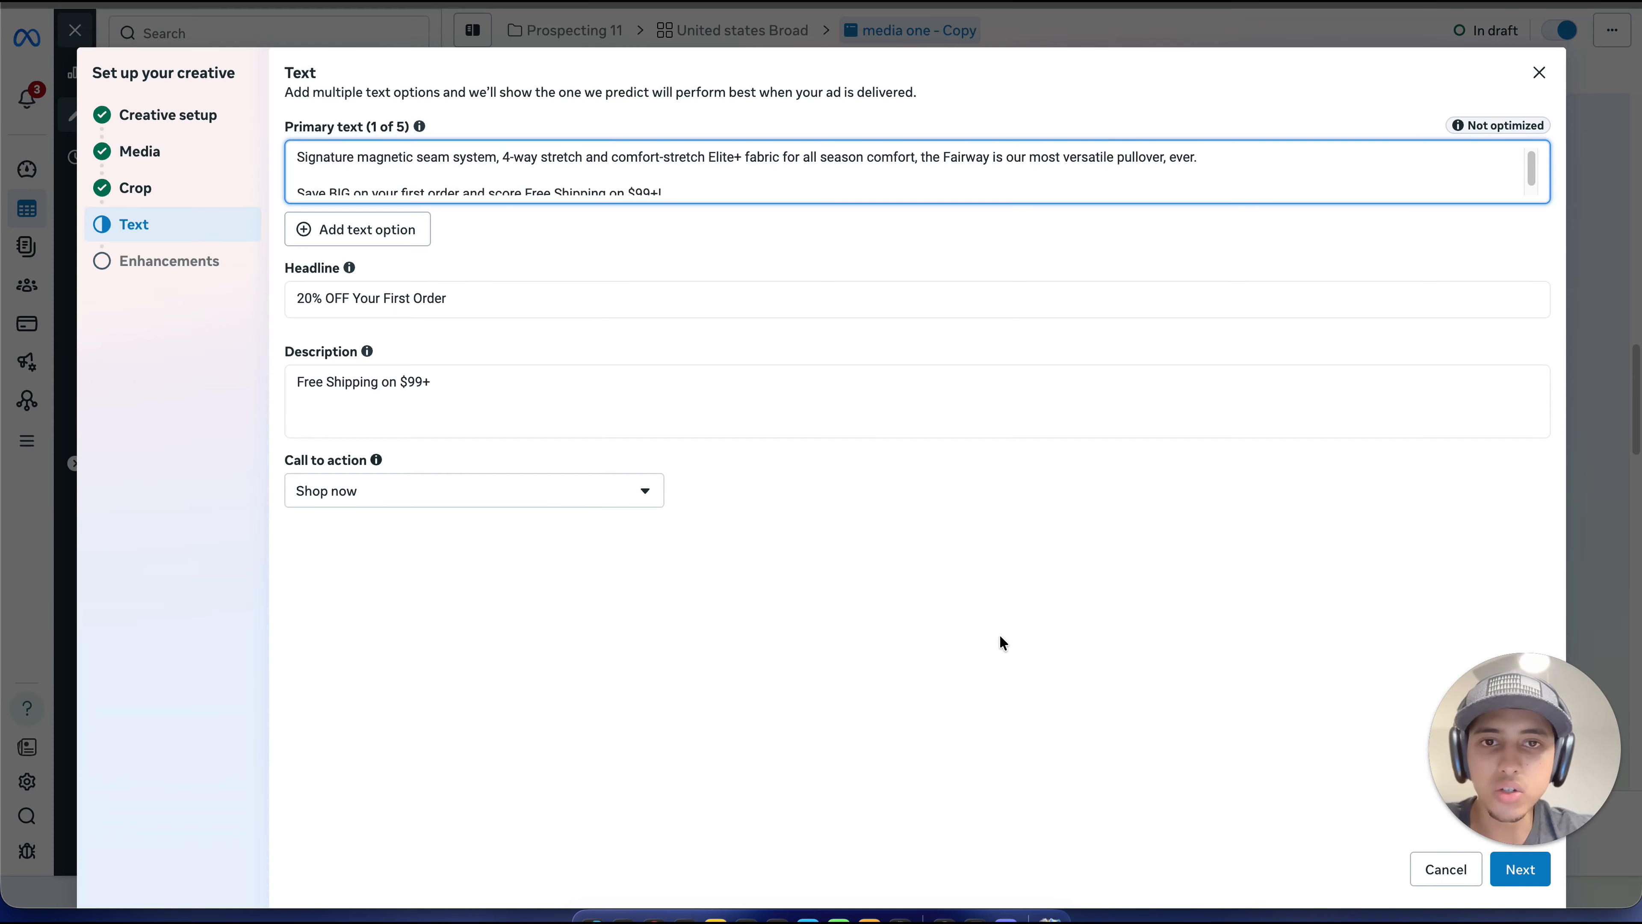
scroll(799, 162, down, 1)
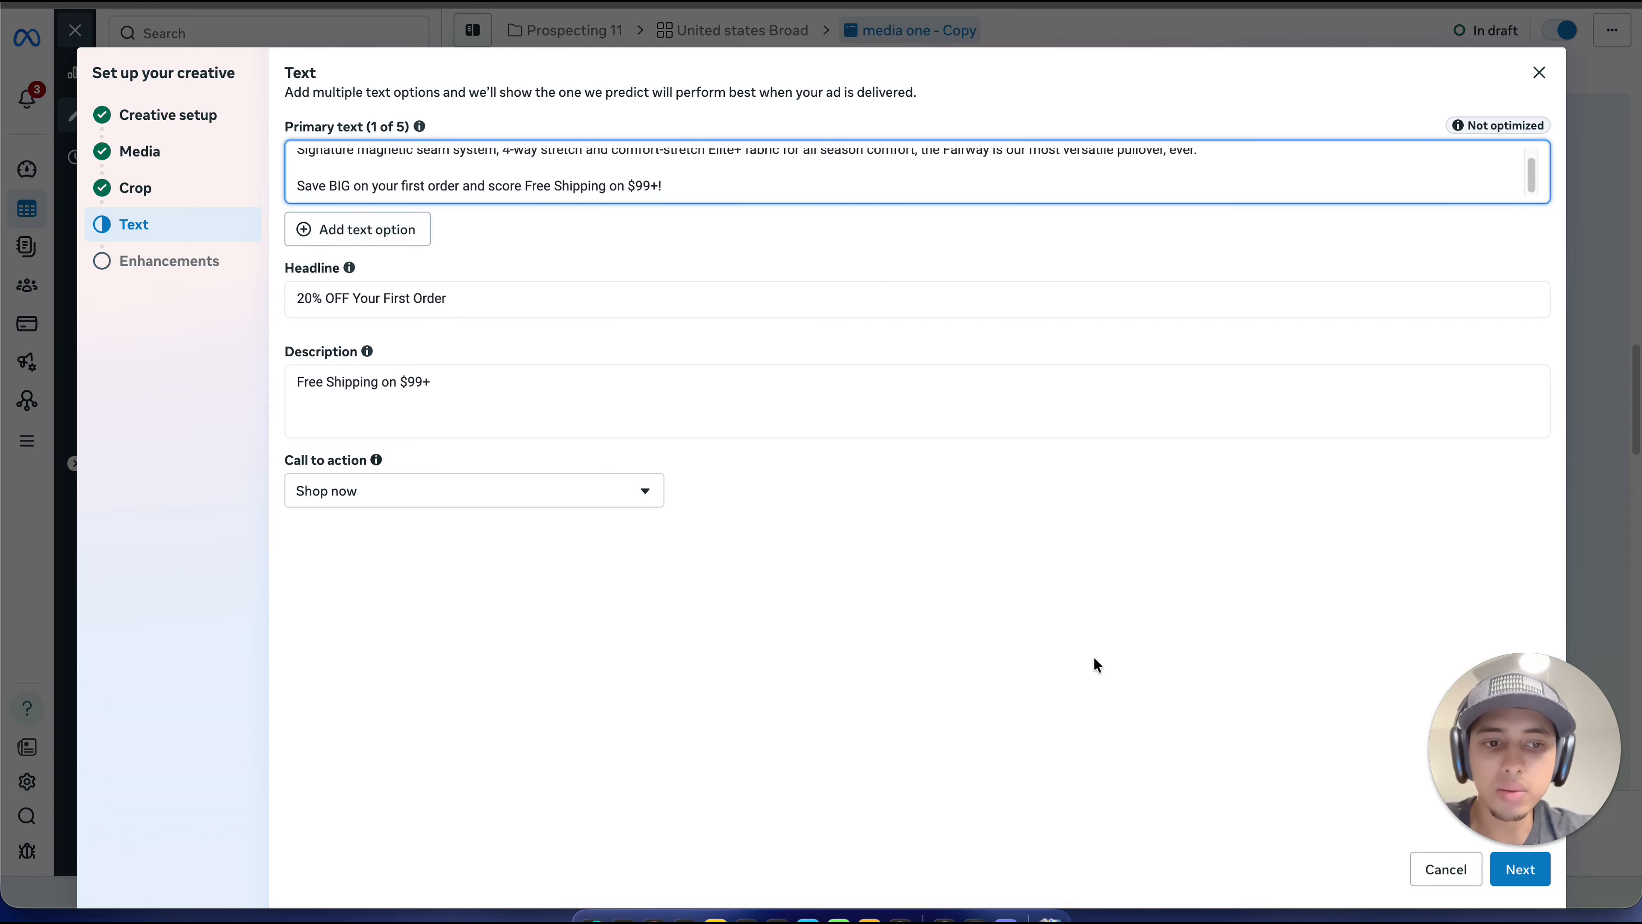
click(1511, 883)
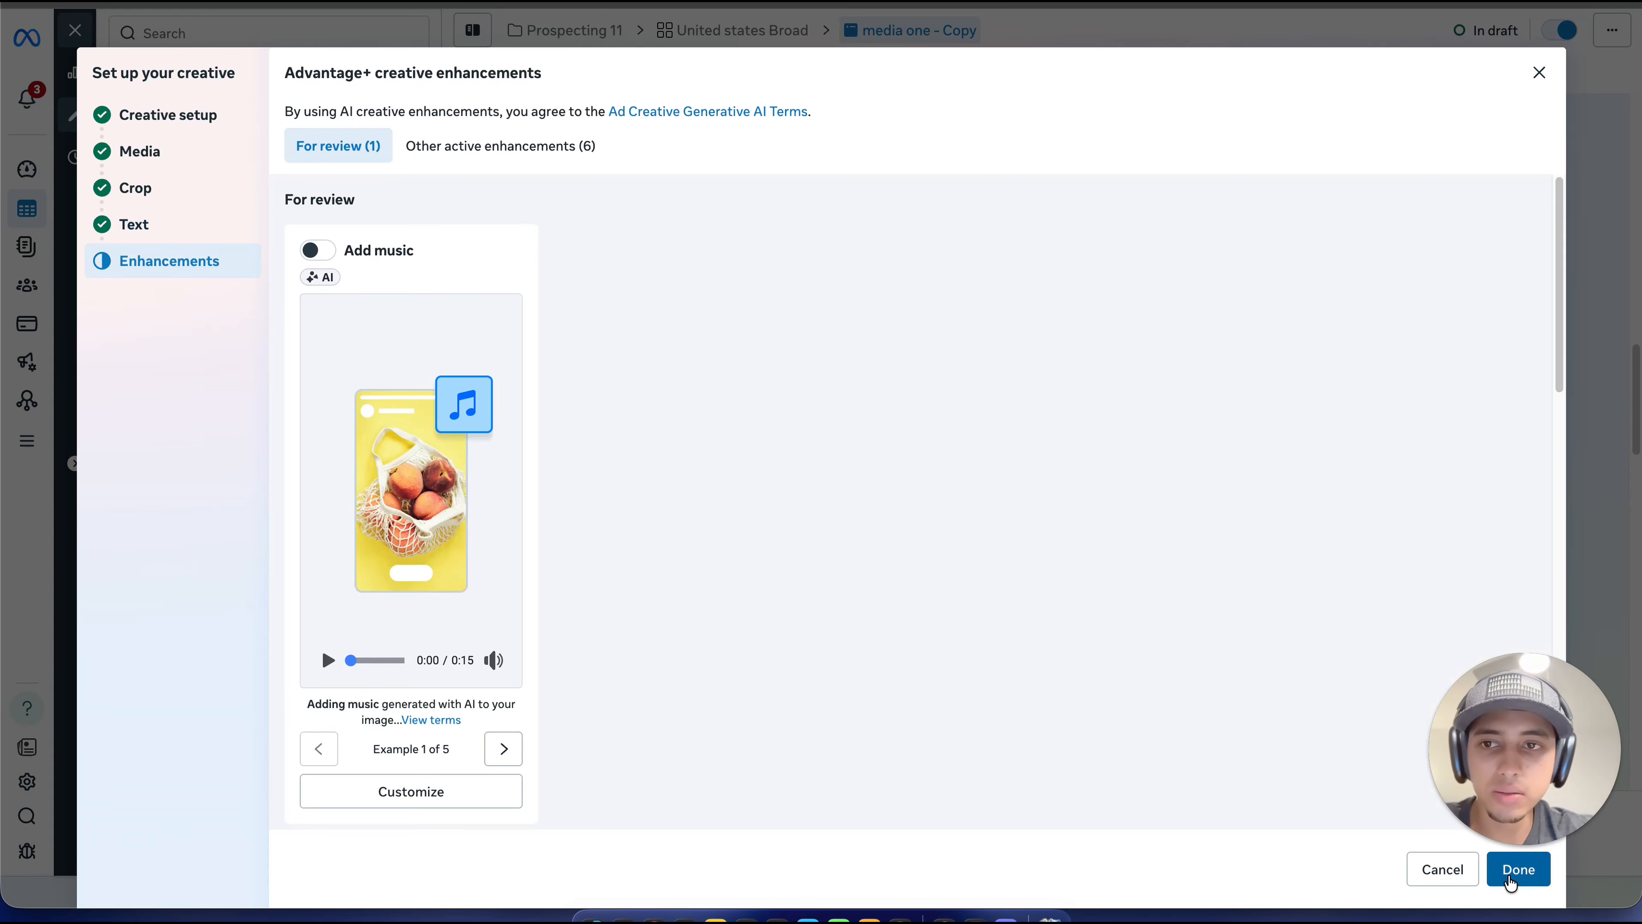
click(1510, 883)
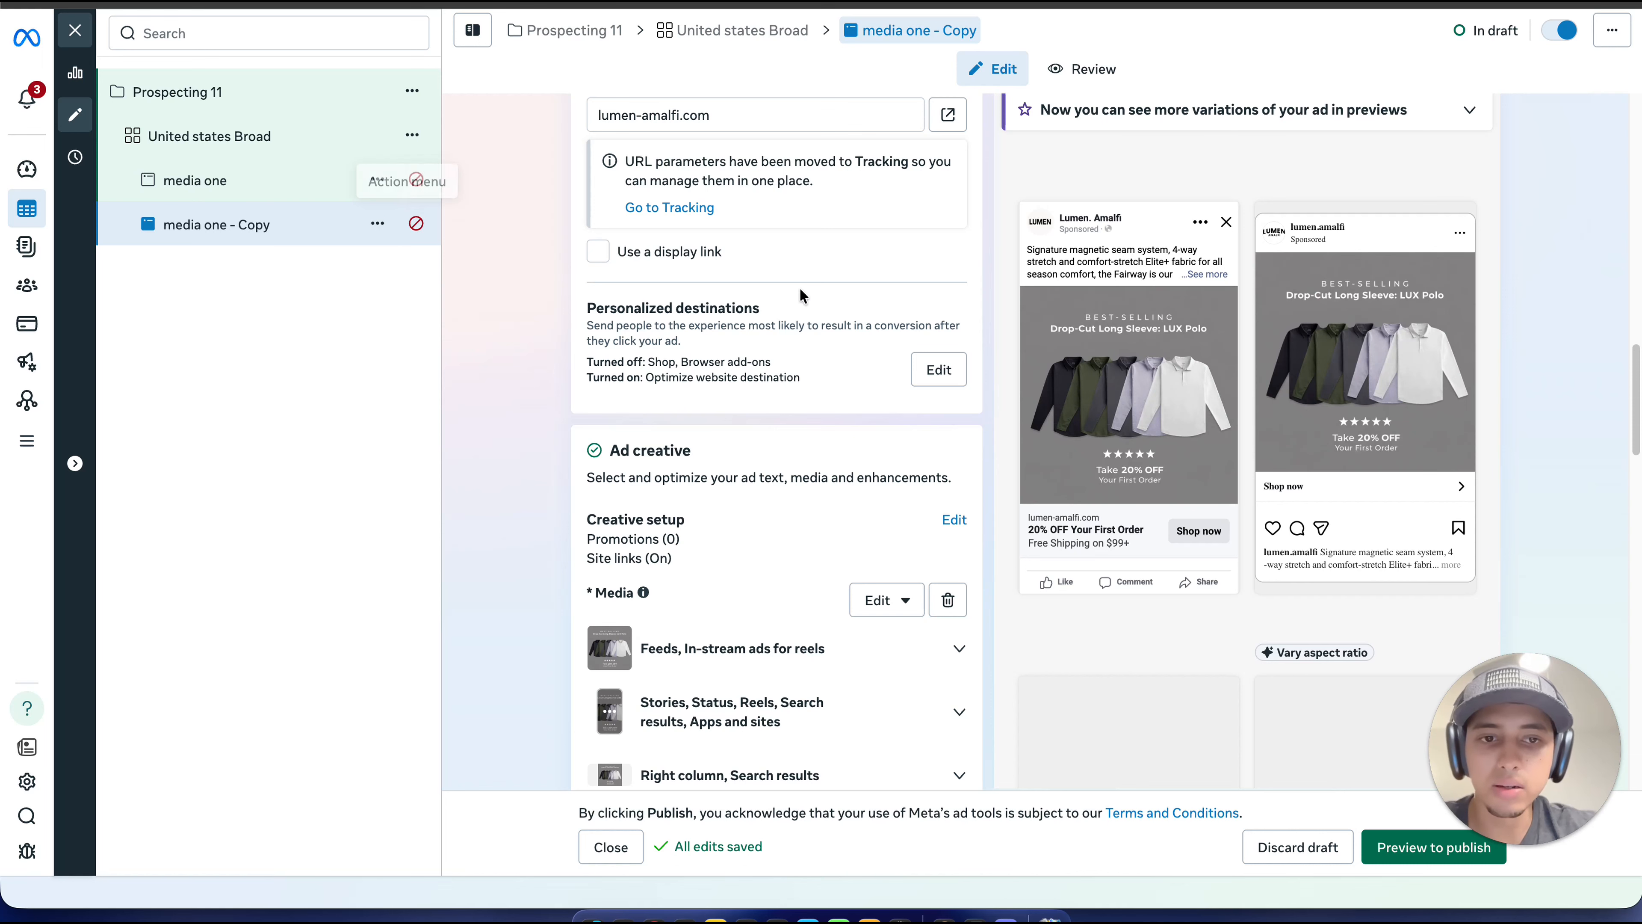
Step: Quick-duplicate "media one - Copy" and open the resulting "media one - Copy 2" for editing
scroll(1027, 313, down, 1)
scroll(1027, 306, down, 1)
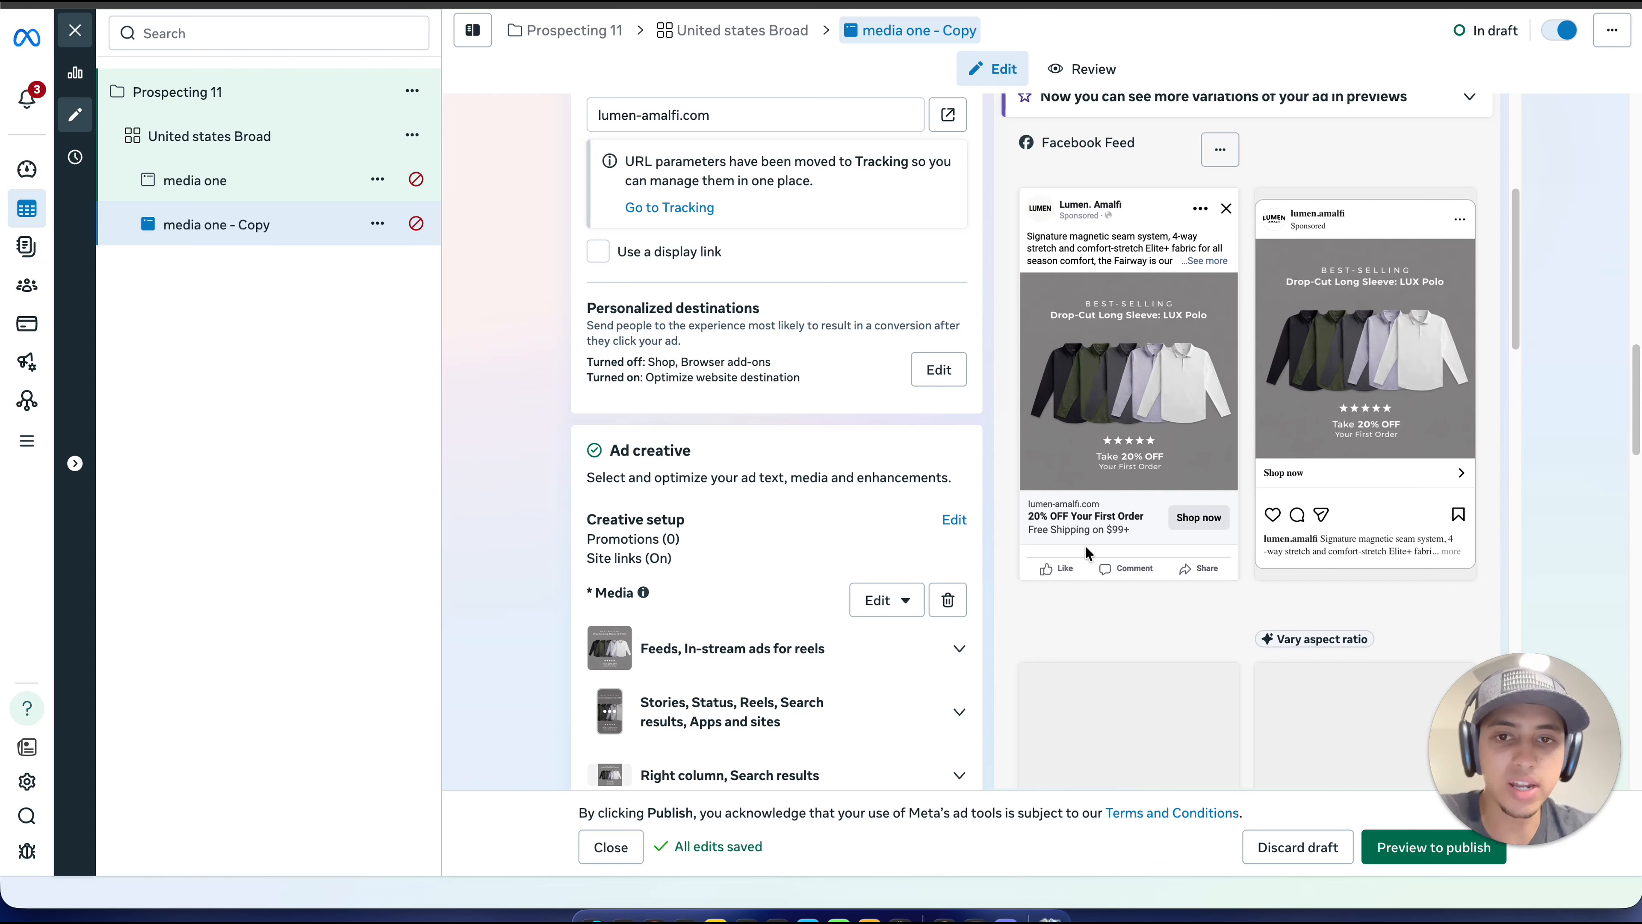
click(377, 223)
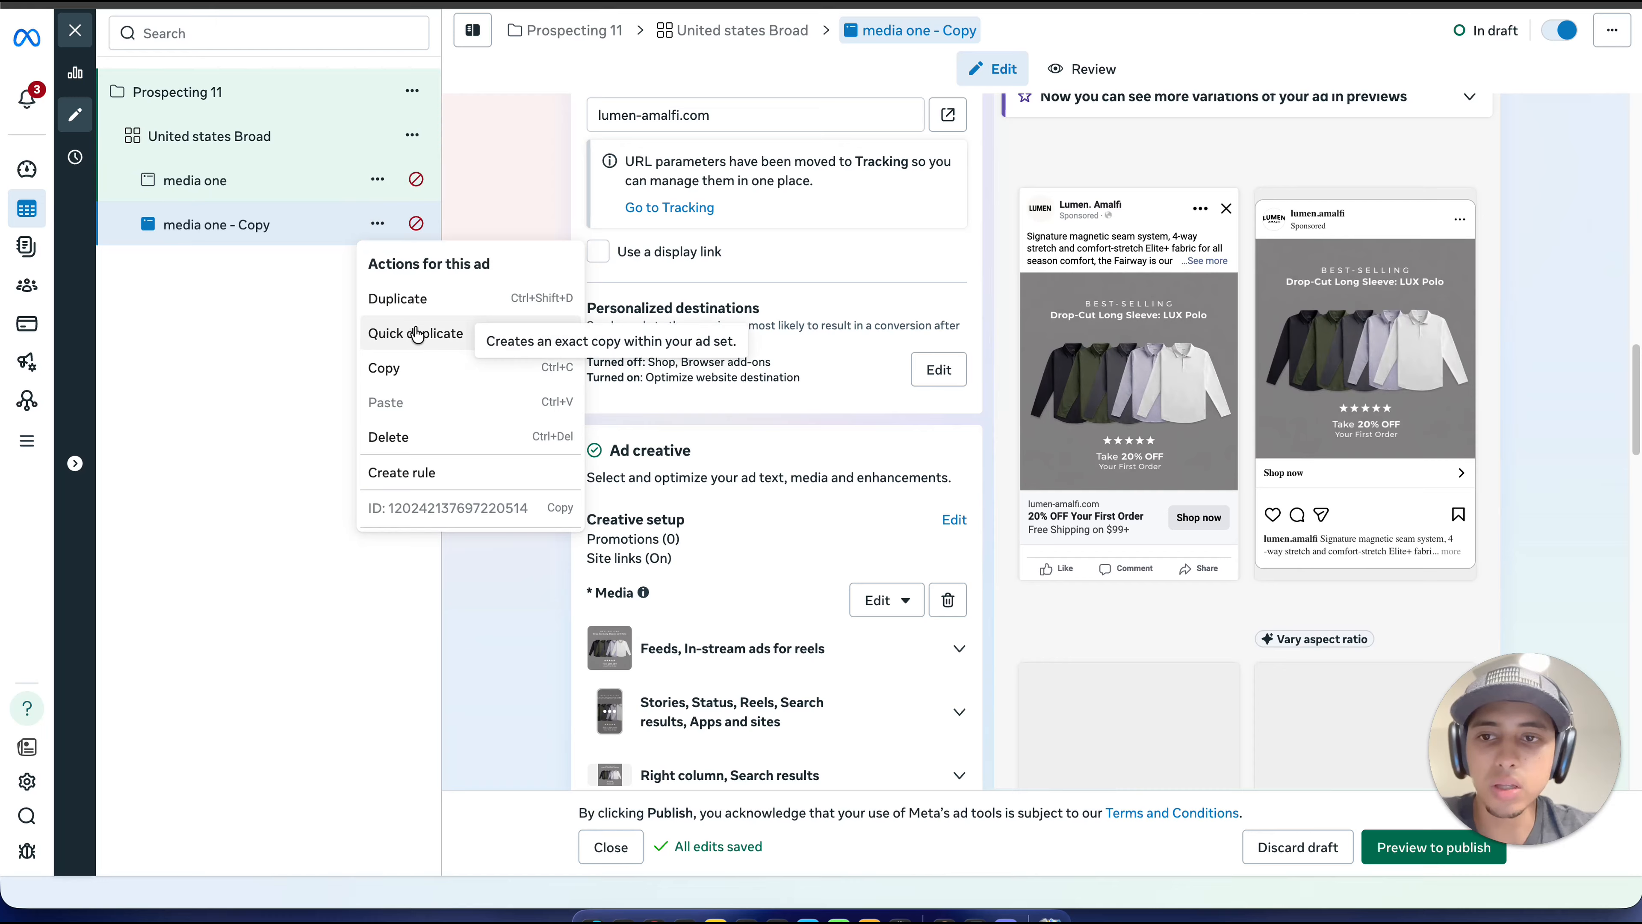
click(404, 333)
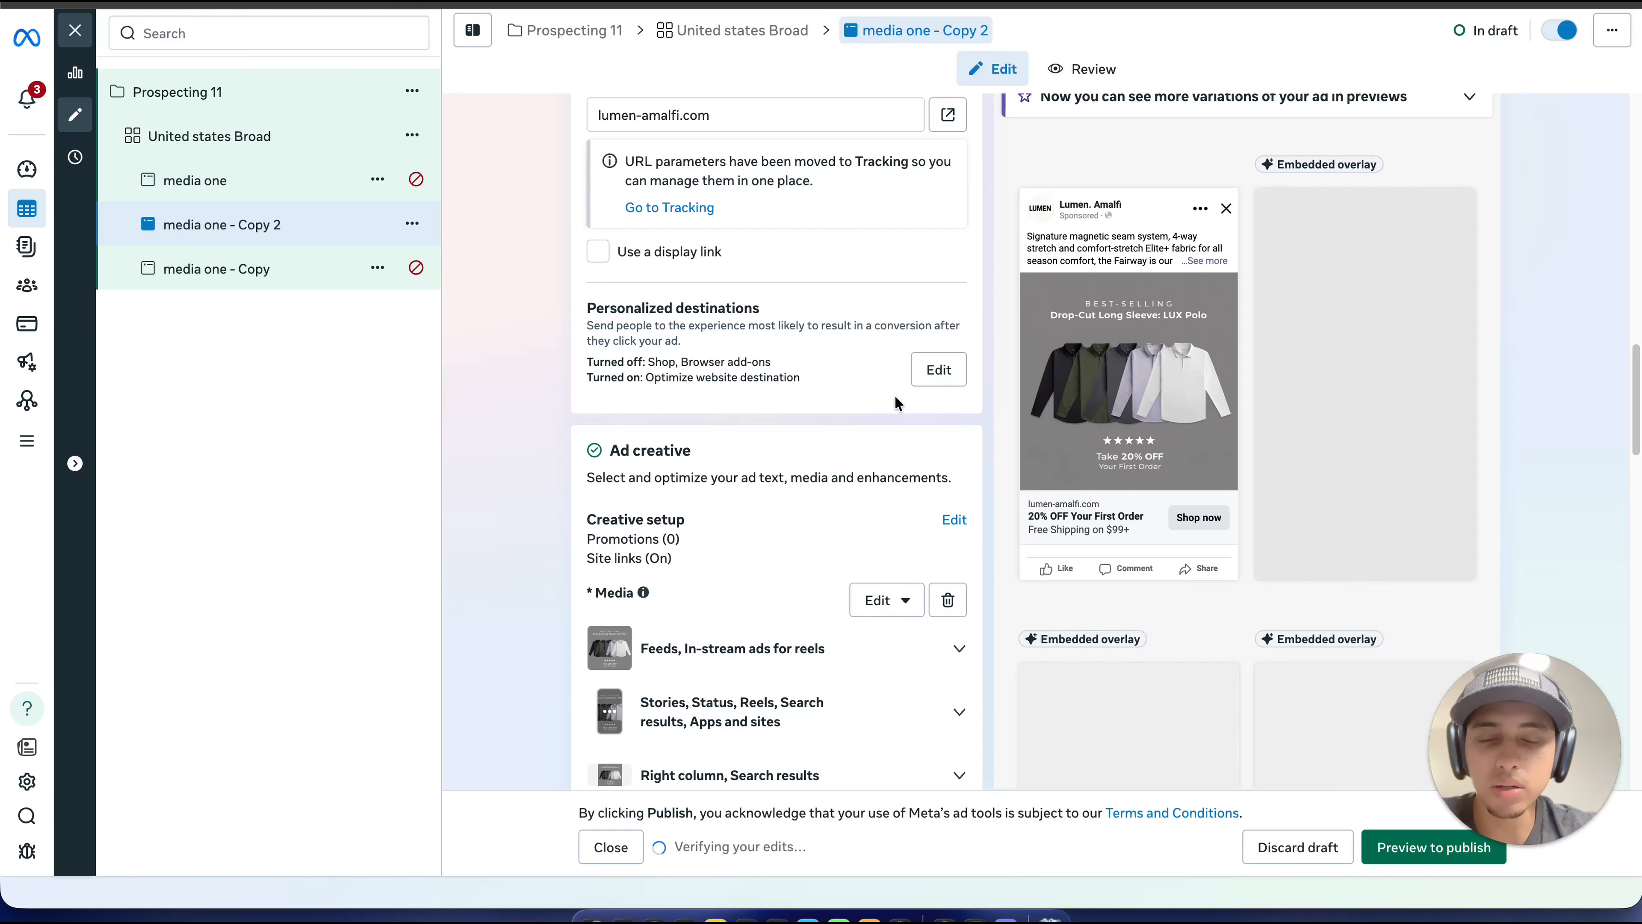
click(303, 277)
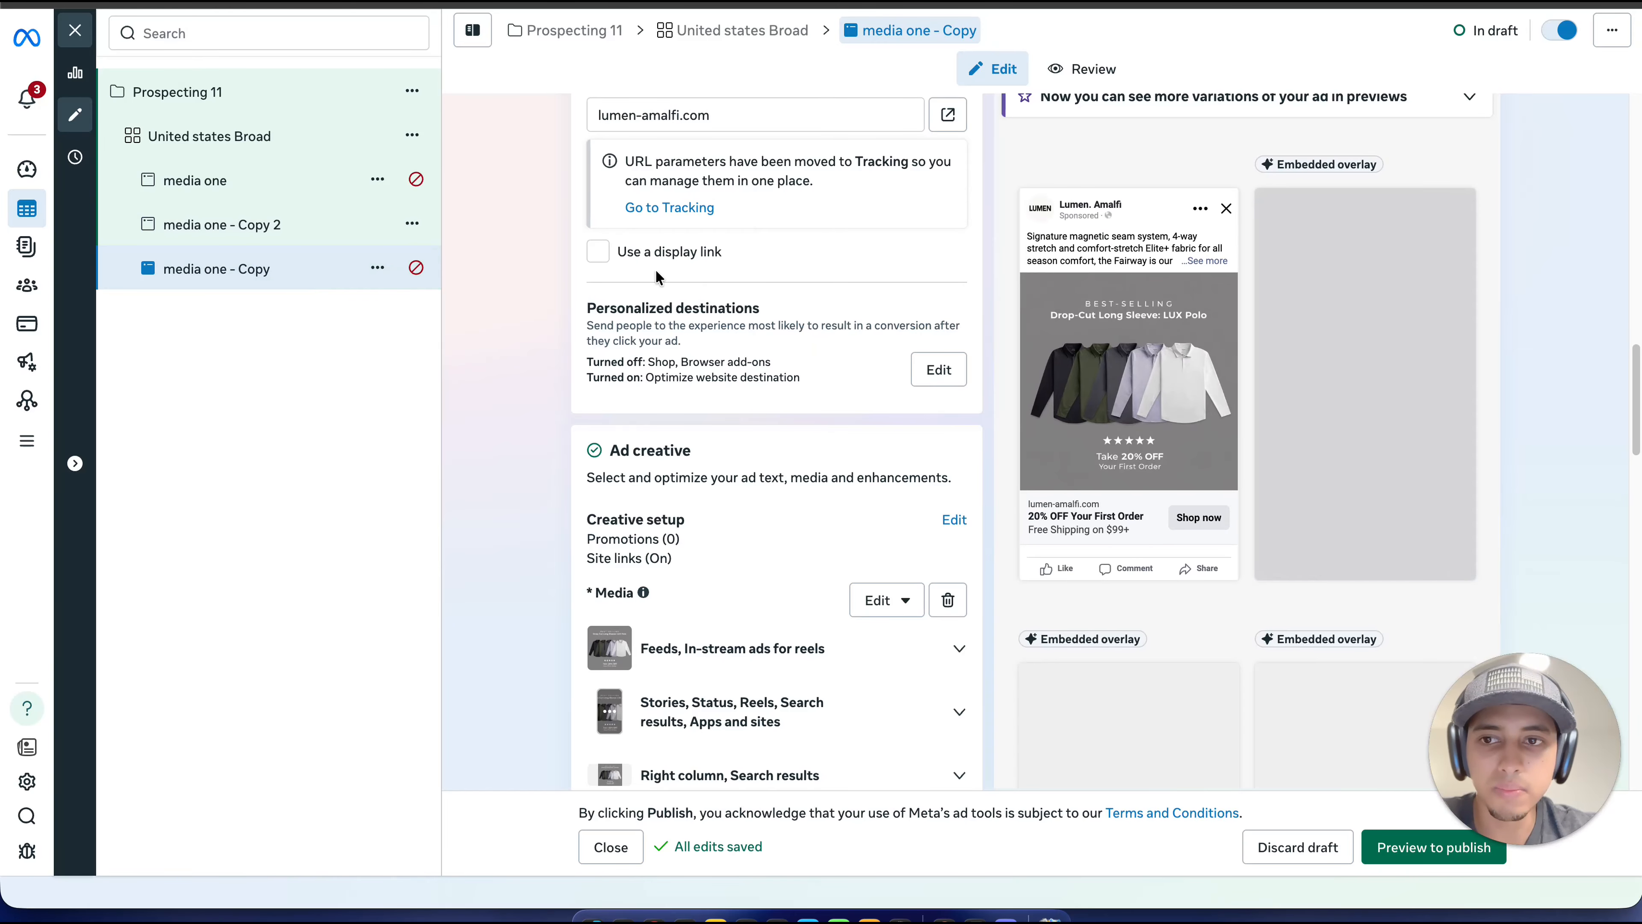
scroll(736, 276, up, 1)
click(335, 243)
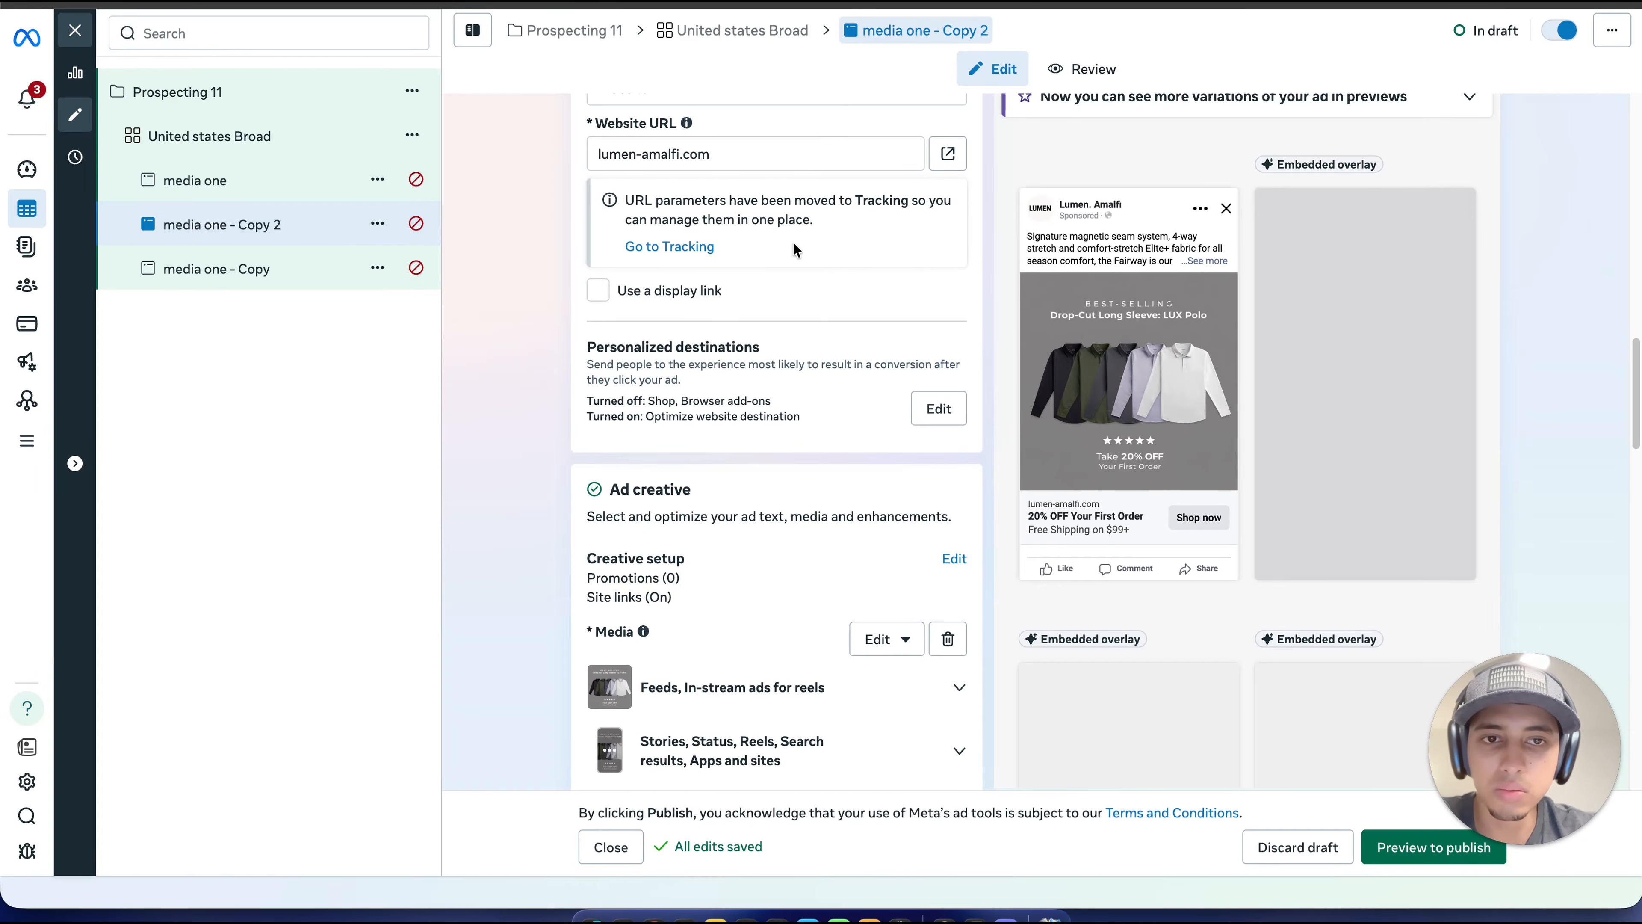
Step: Replace the media of "media one - Copy 2" with account image 3, the Elite+ Fairway pullover, keeping the suggested crops
scroll(795, 249, up, 1)
scroll(927, 424, down, 4)
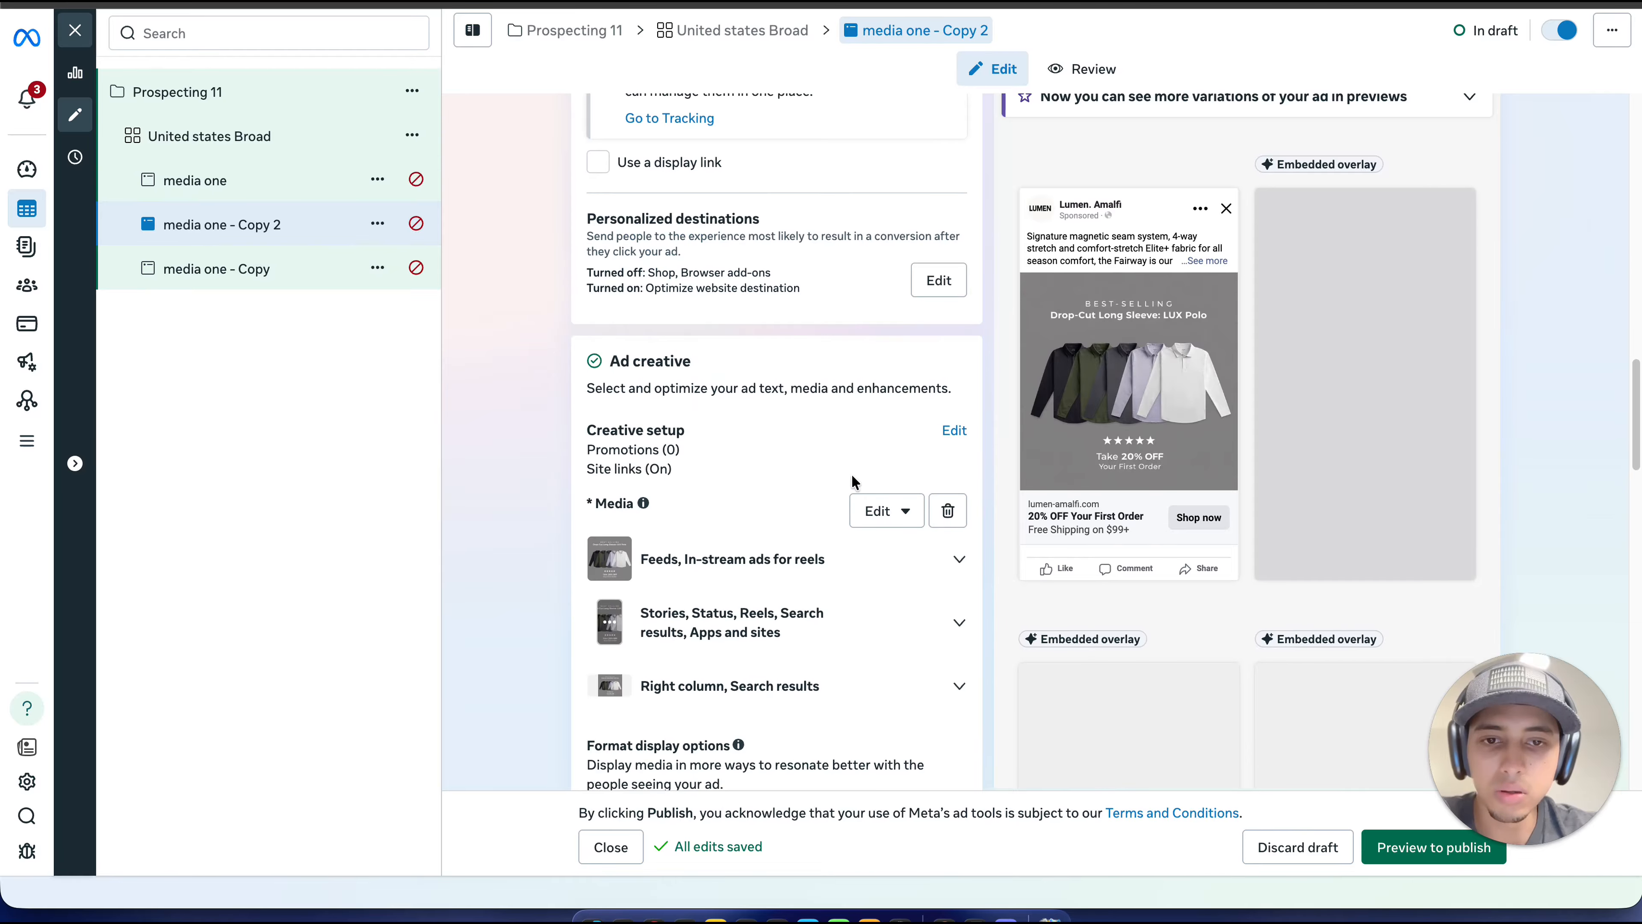
click(870, 507)
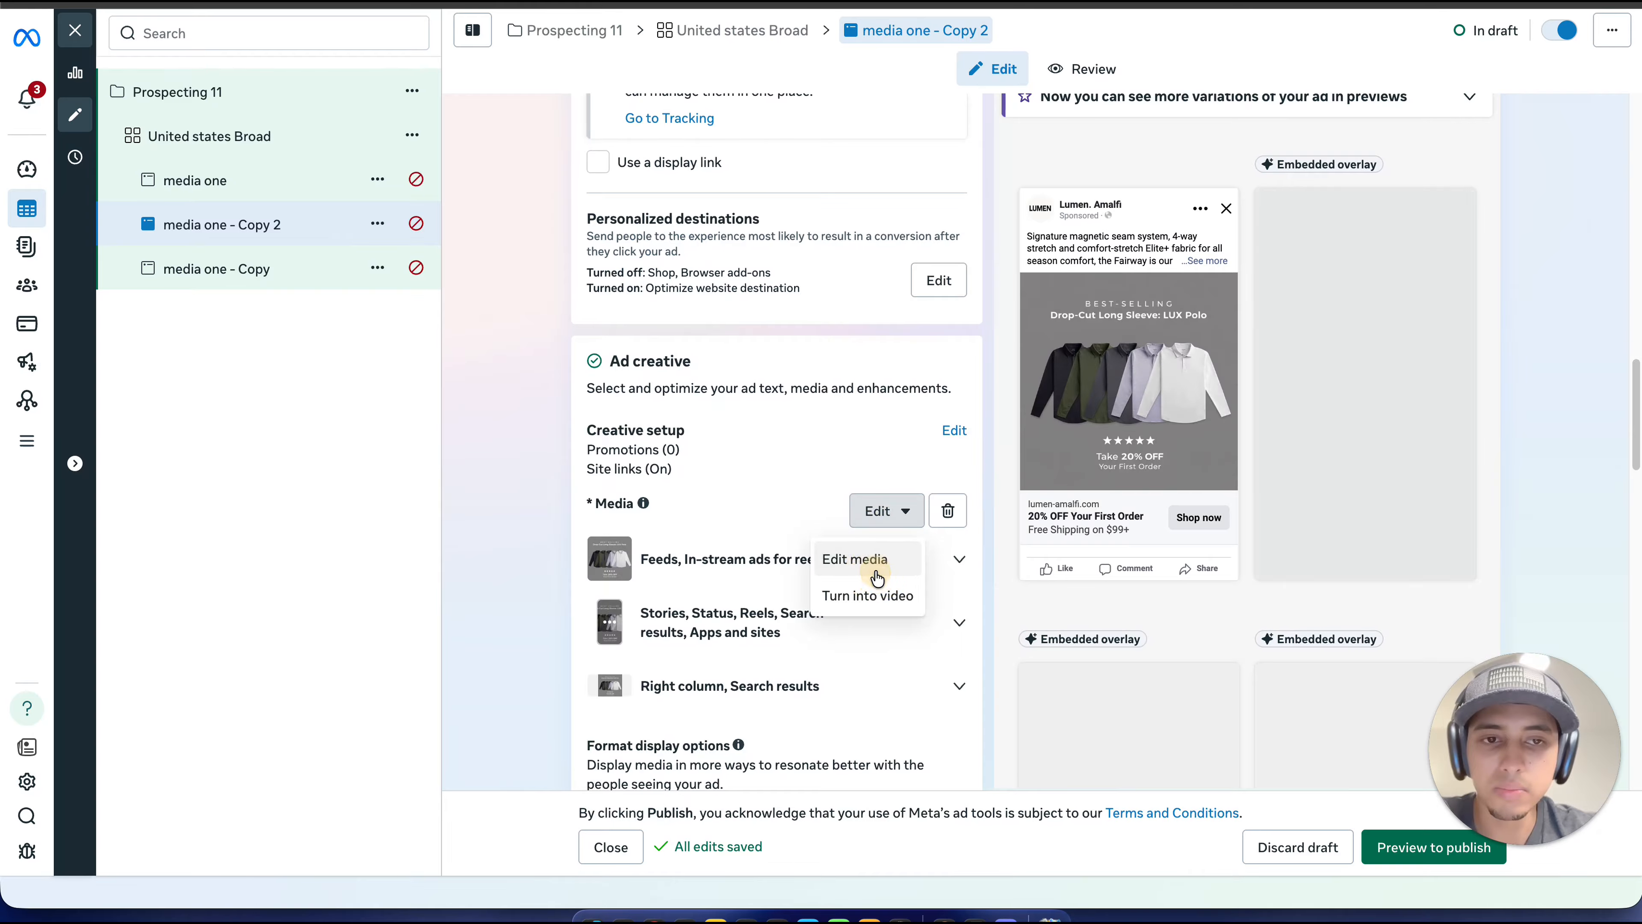
click(877, 576)
click(585, 313)
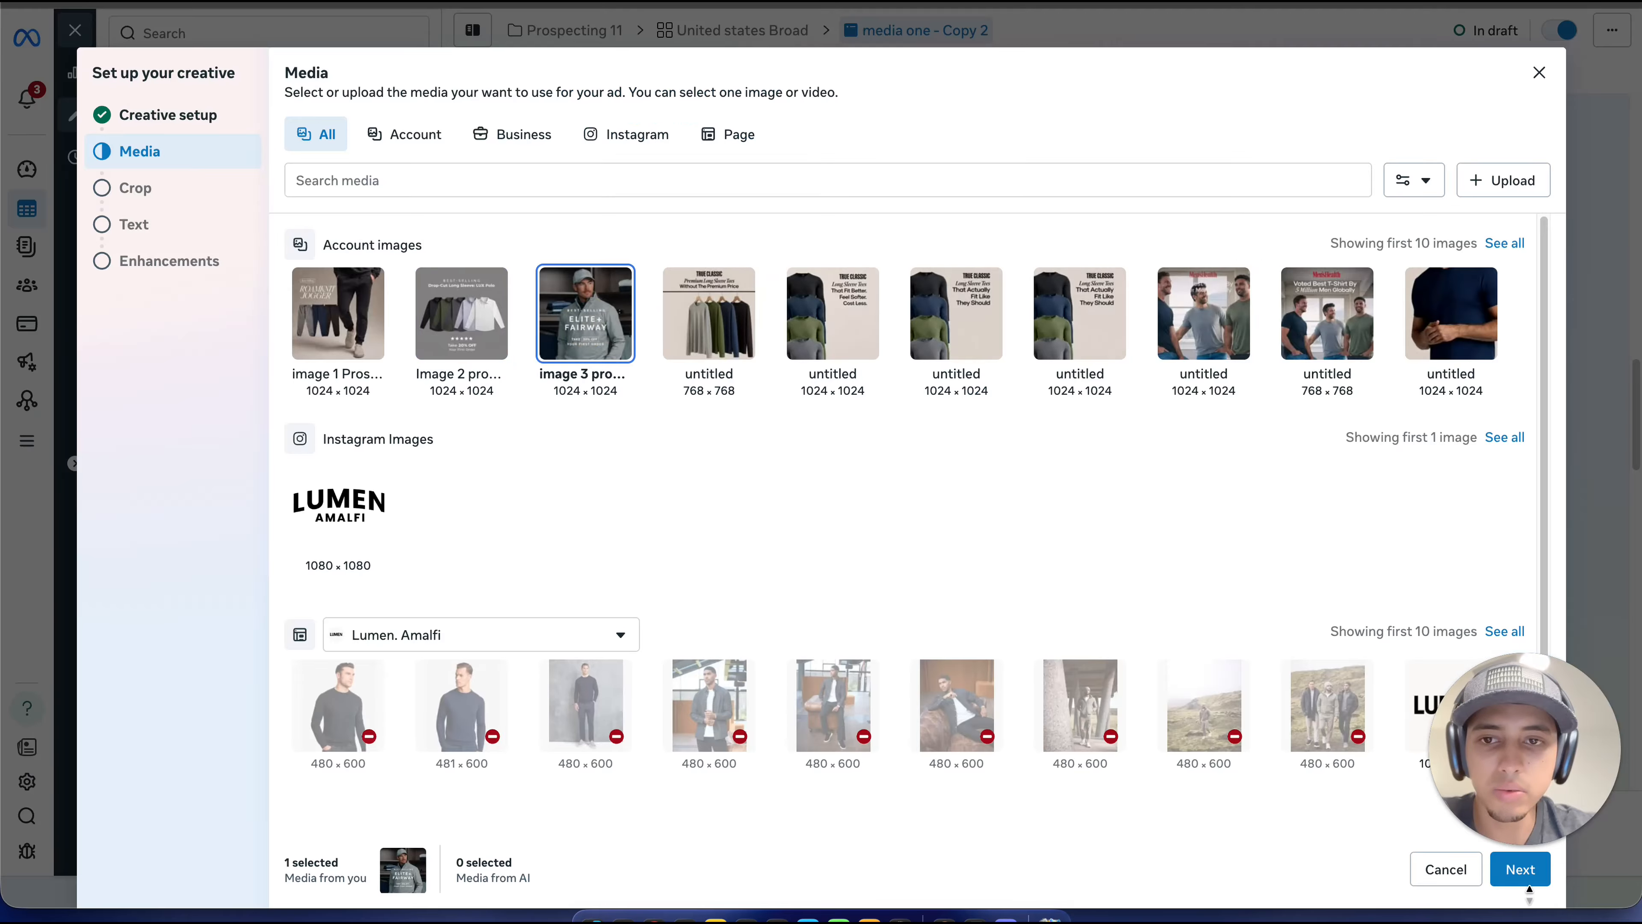
click(1521, 871)
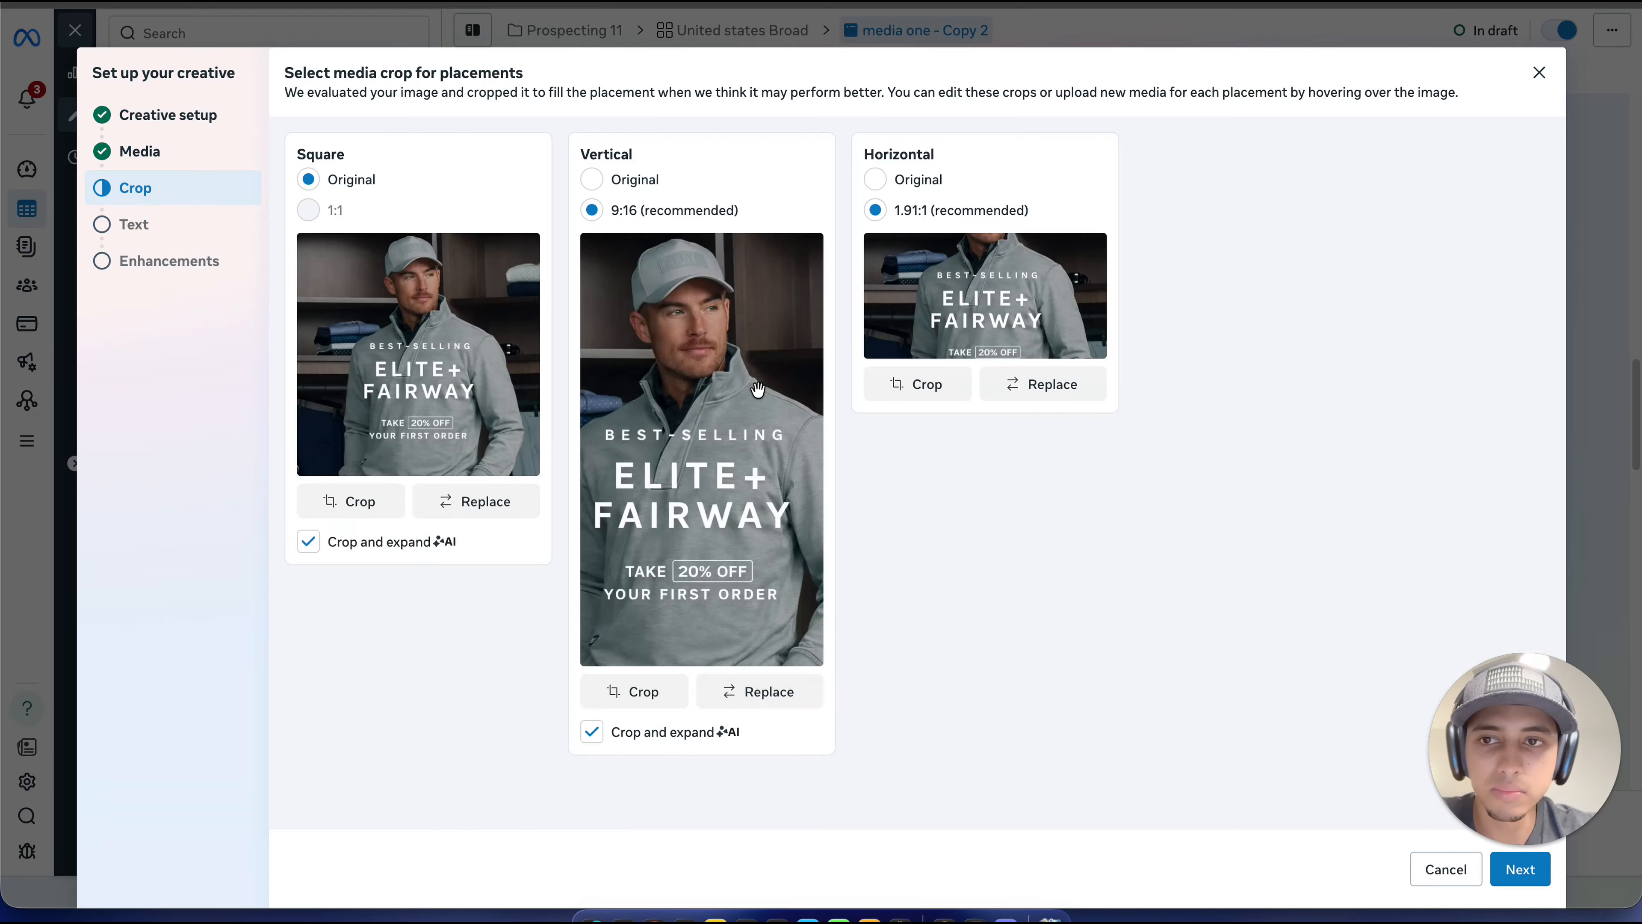
click(1538, 878)
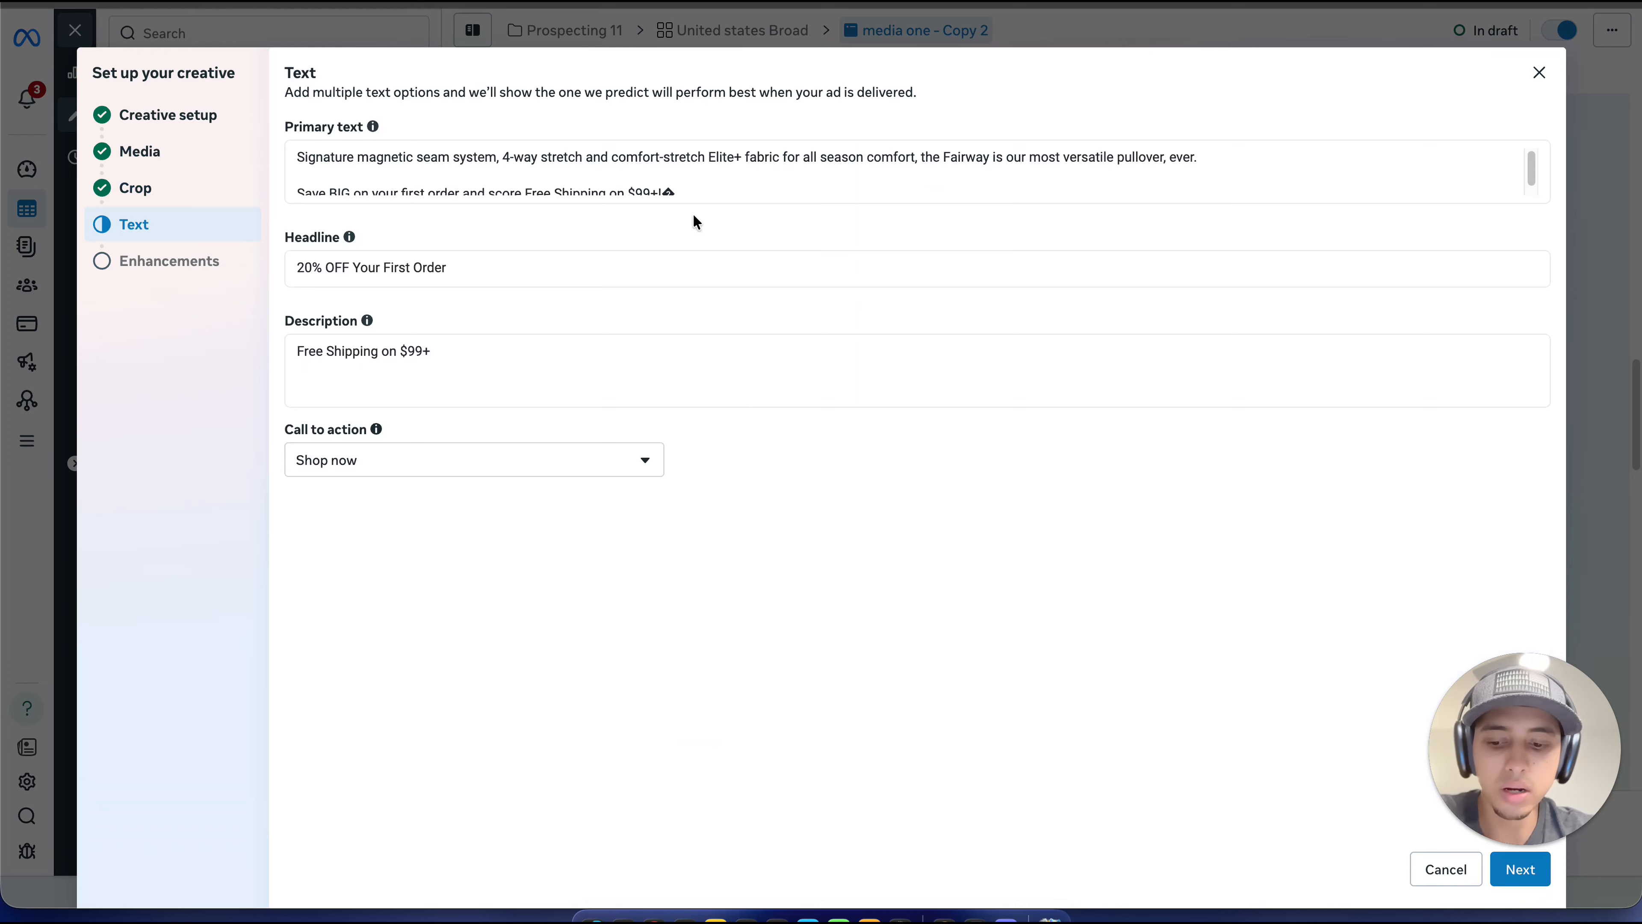
Step: Replace the primary text with the "An all-time best seller, our Drop-Cut Long Sleeve: LUX Polo" paragraph, and finish the creative with Add music off
click(680, 204)
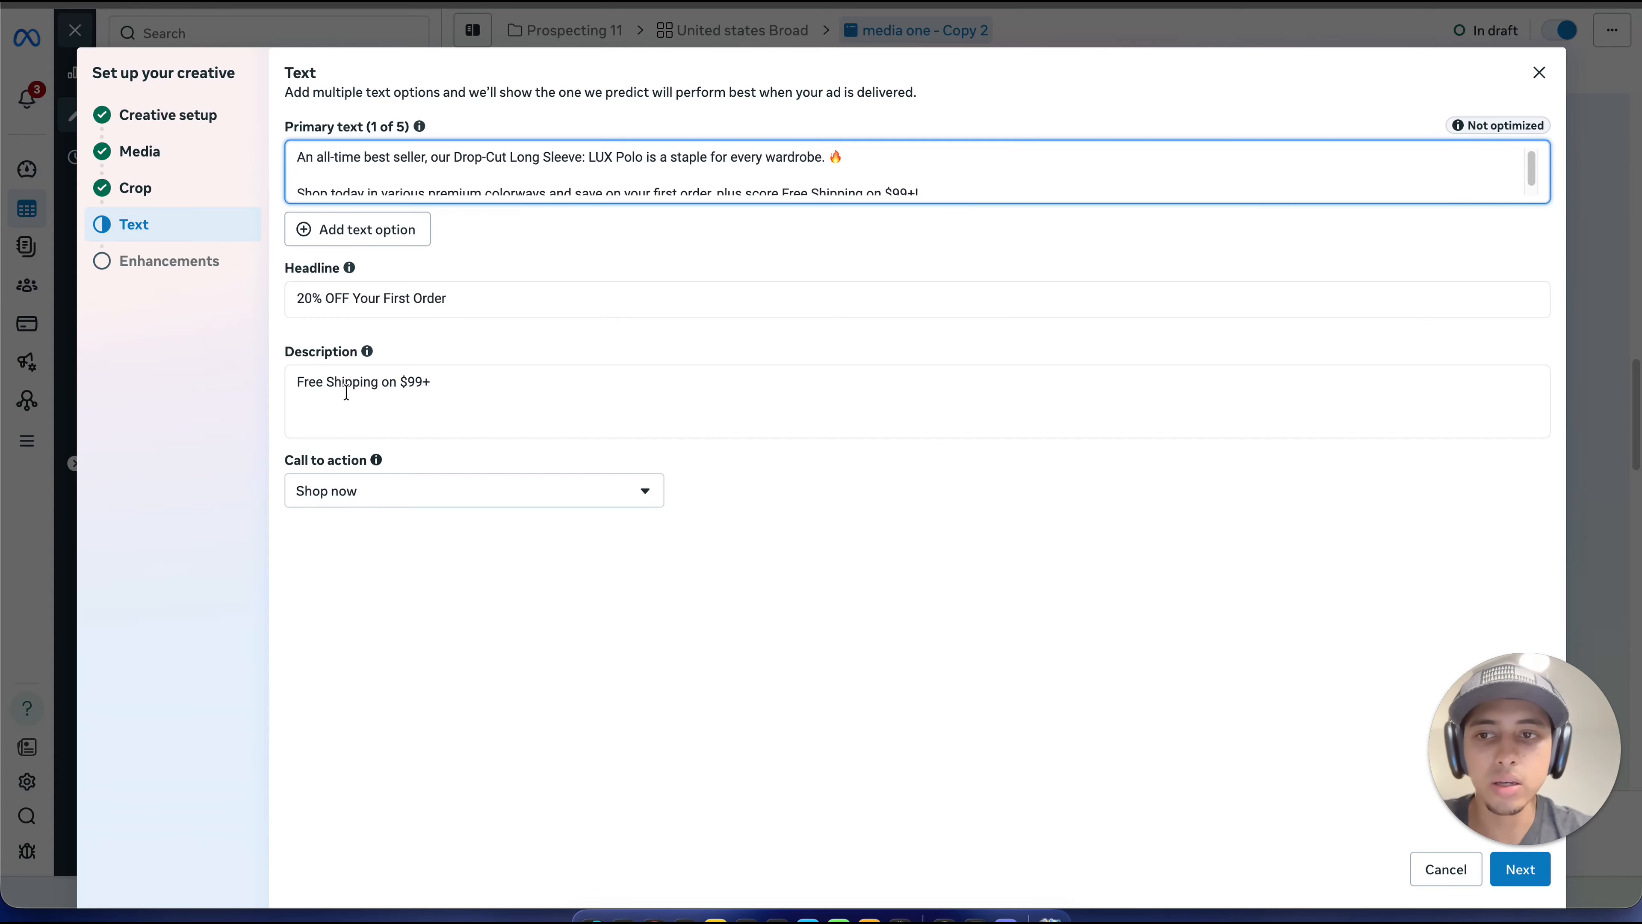
click(1501, 883)
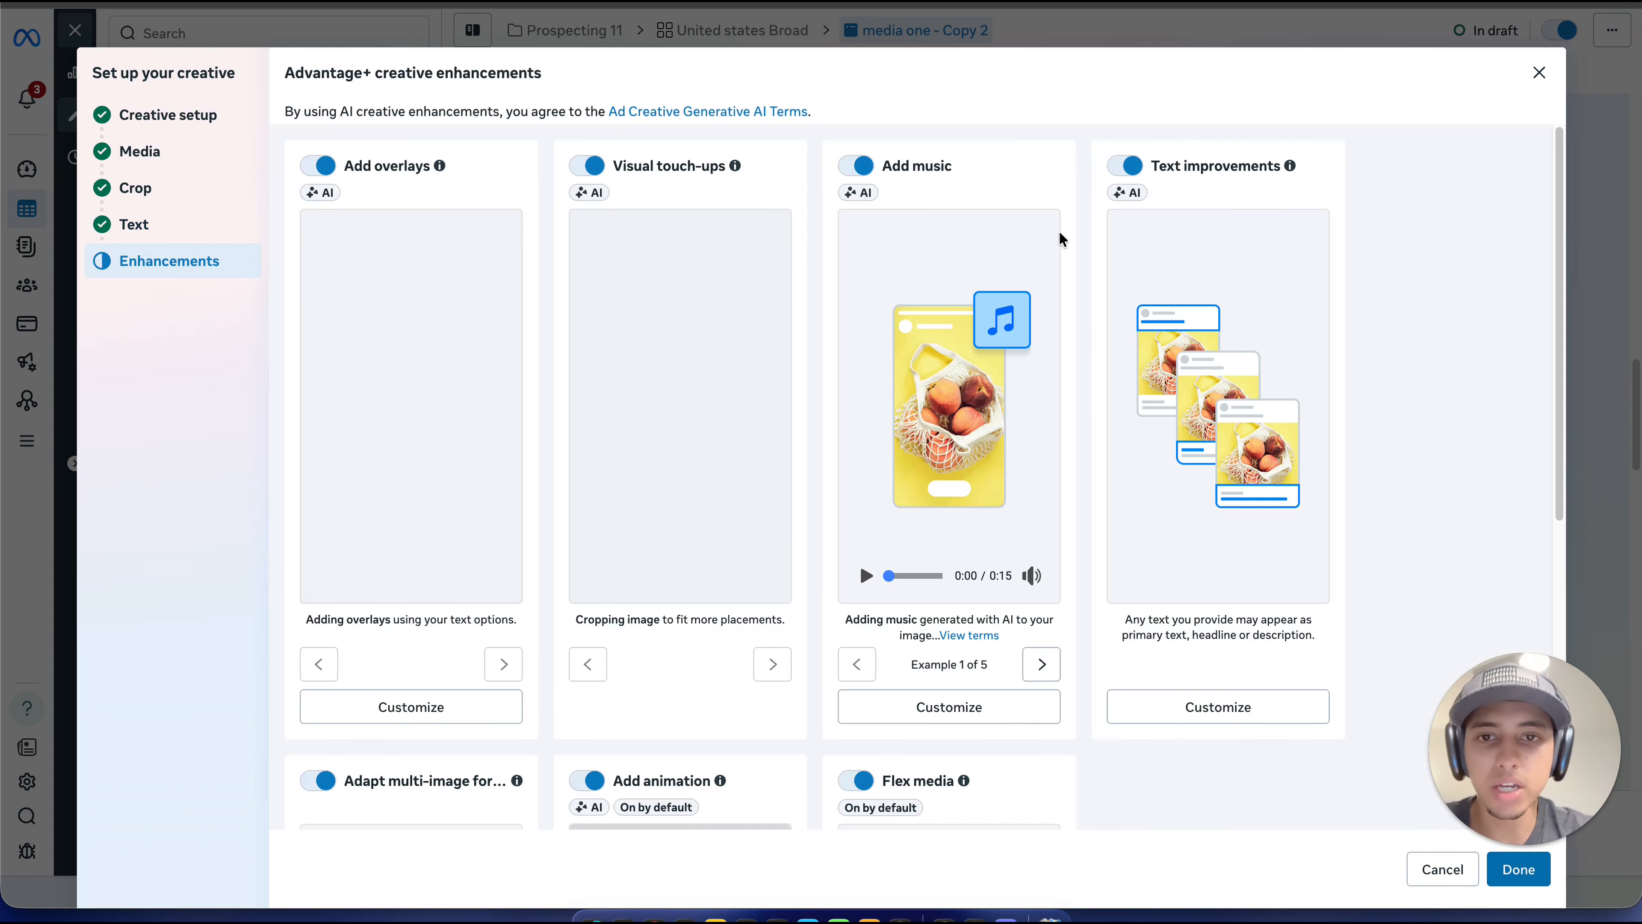
click(870, 171)
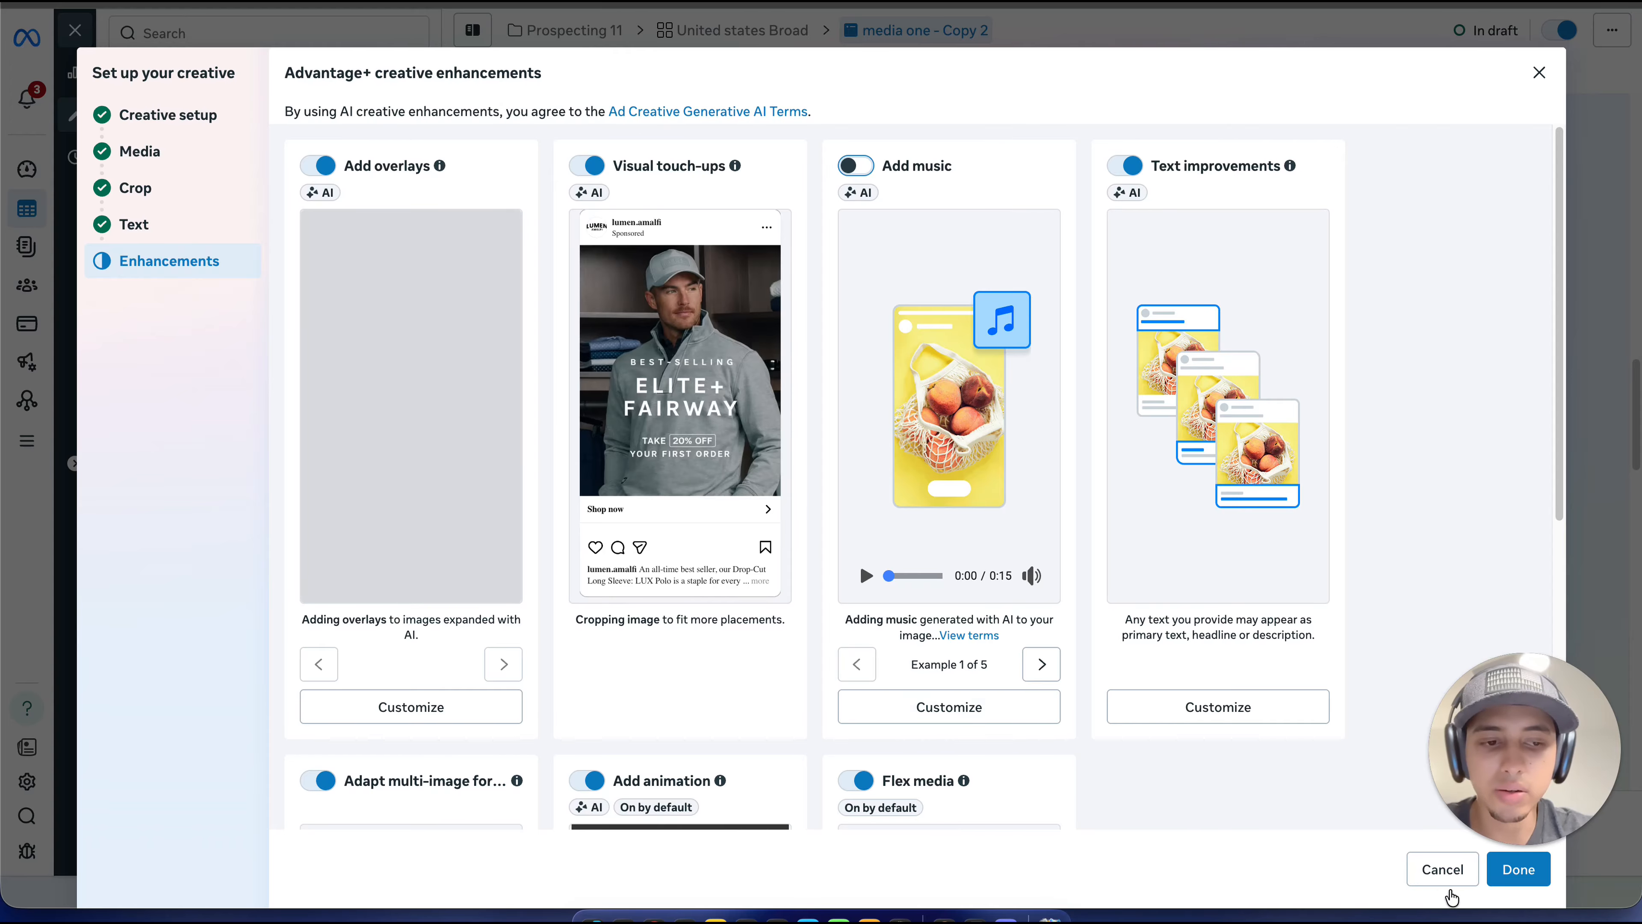
click(1518, 869)
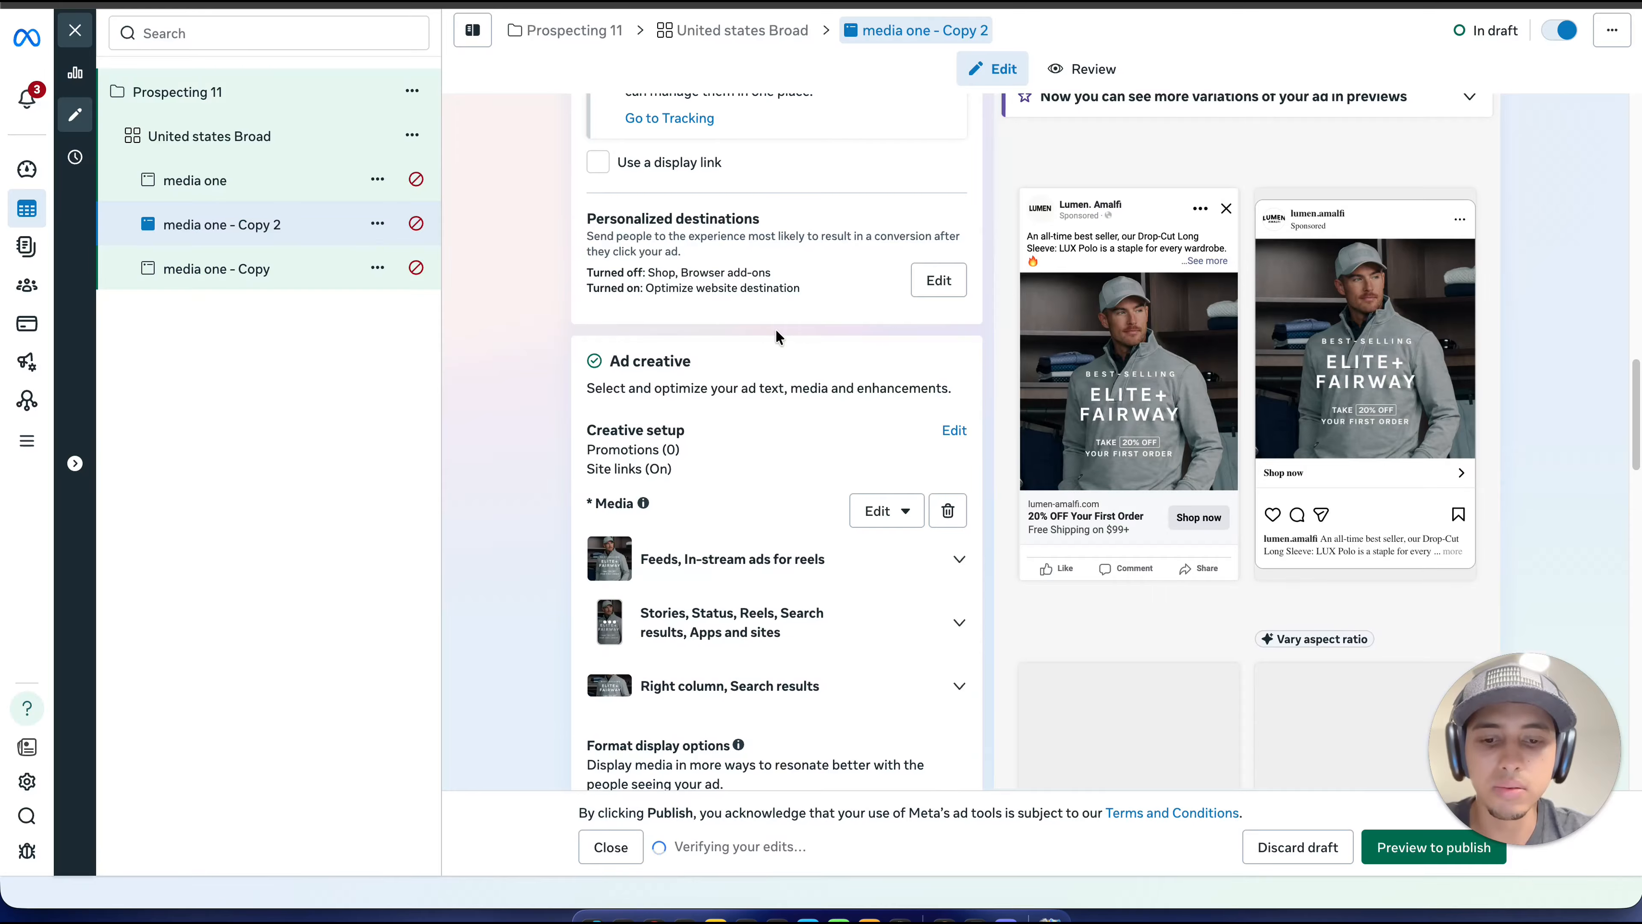
scroll(747, 268, up, 1)
scroll(746, 270, up, 5)
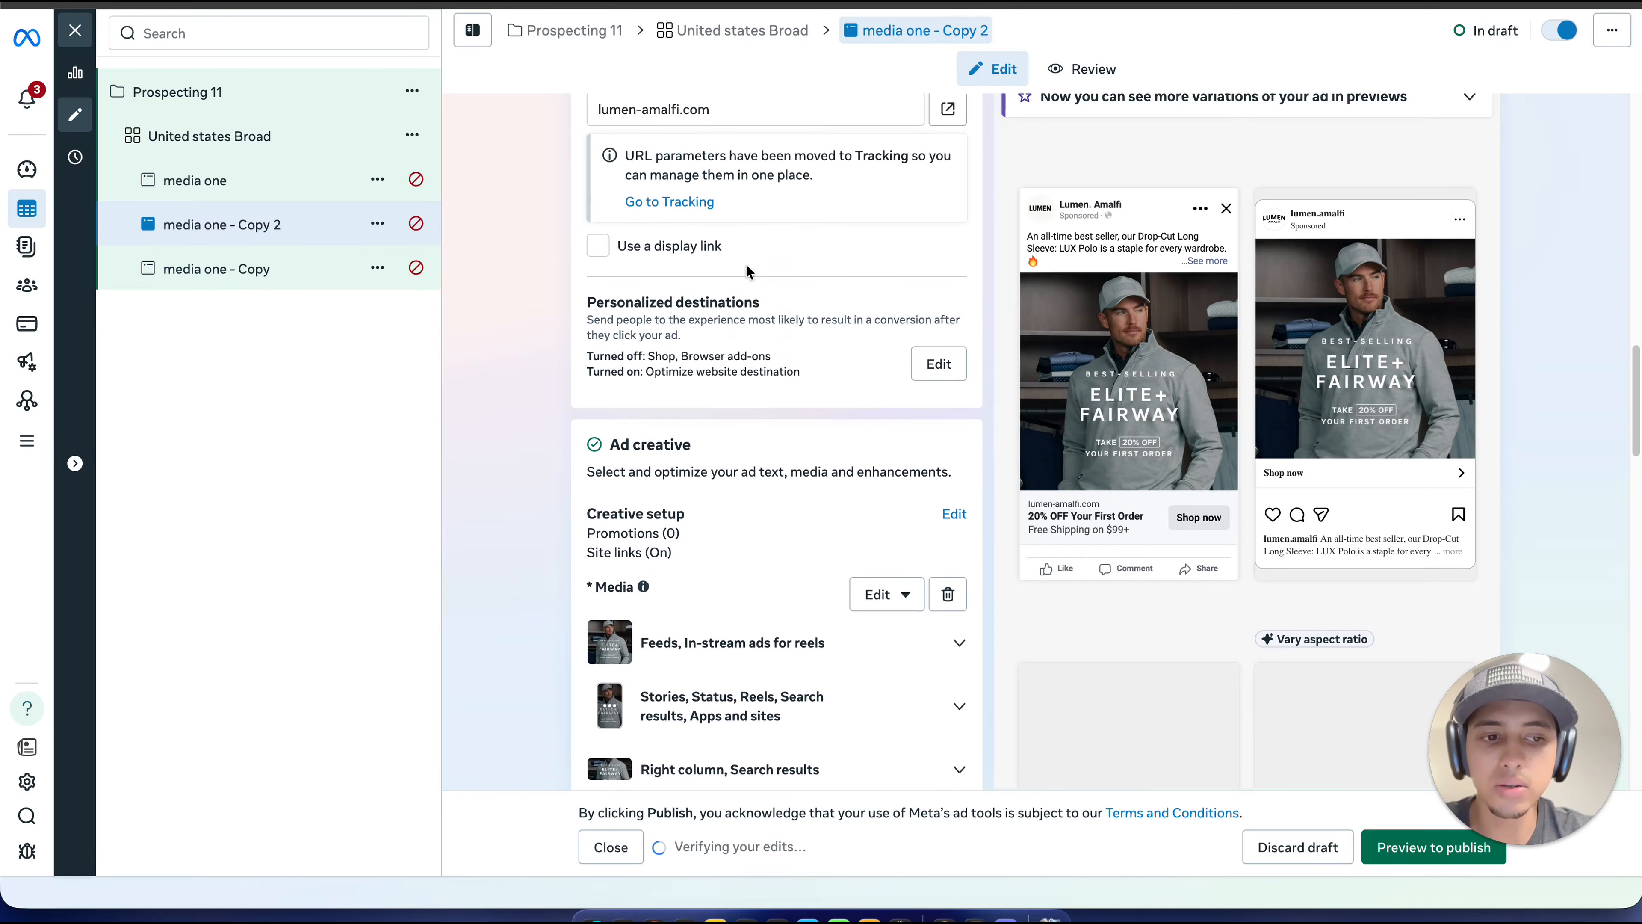
Step: Rename the ad "media one - Copy 2" as "media 2"
scroll(1009, 339, up, 1)
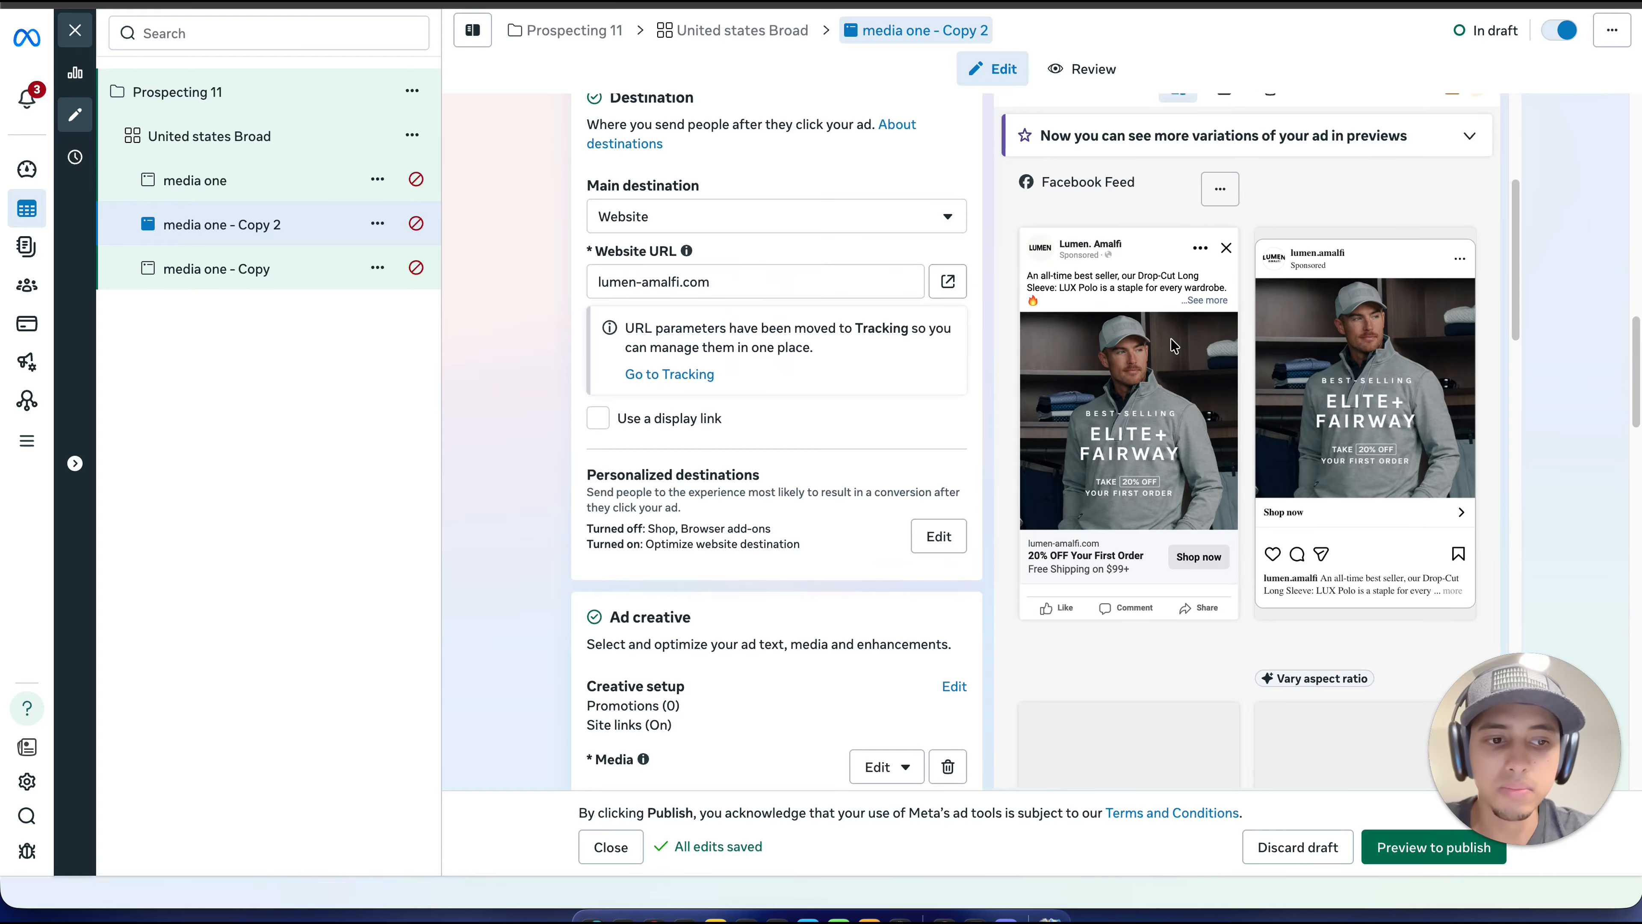
scroll(771, 284, up, 10)
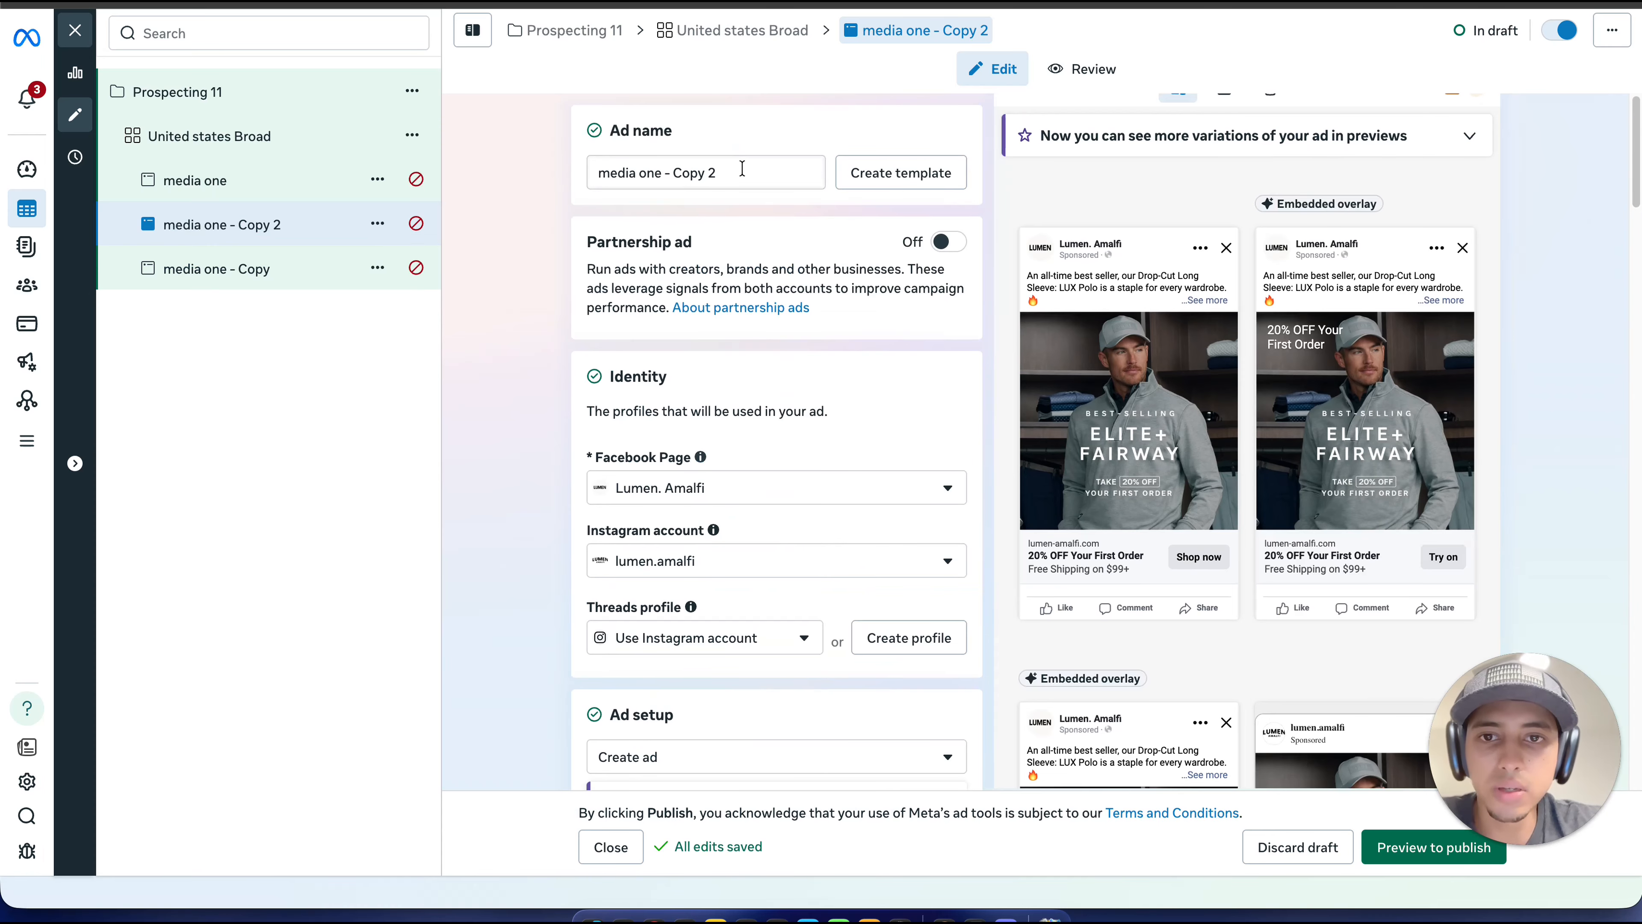
drag(744, 172, 633, 171)
key(BackSpace)
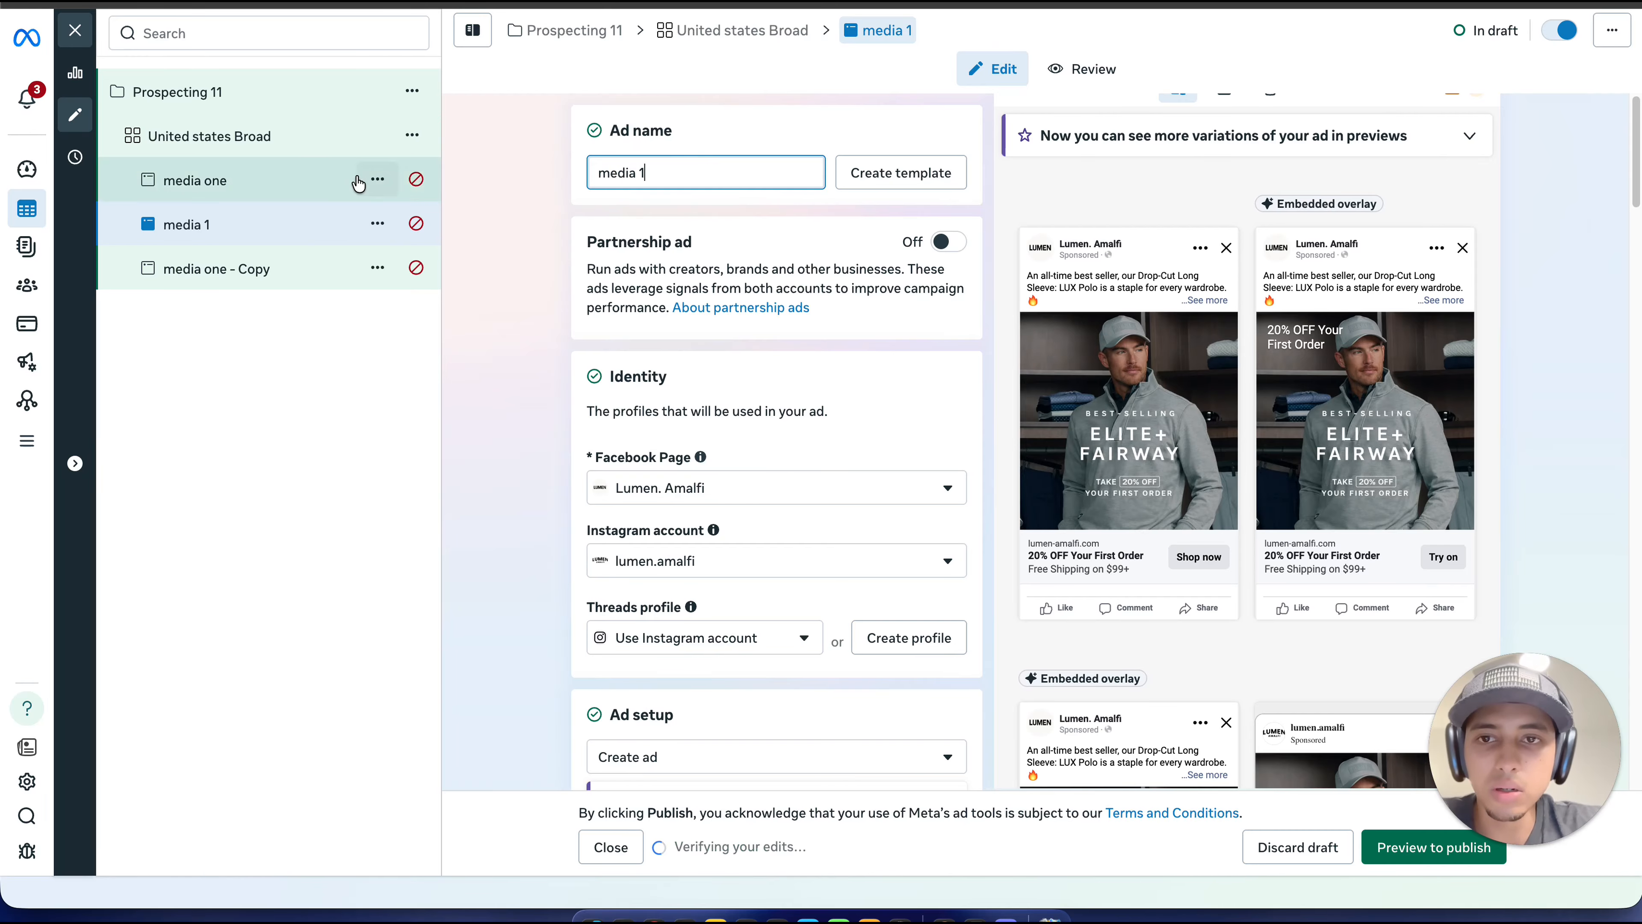
text(1)
key(BackSpace)
text(2)
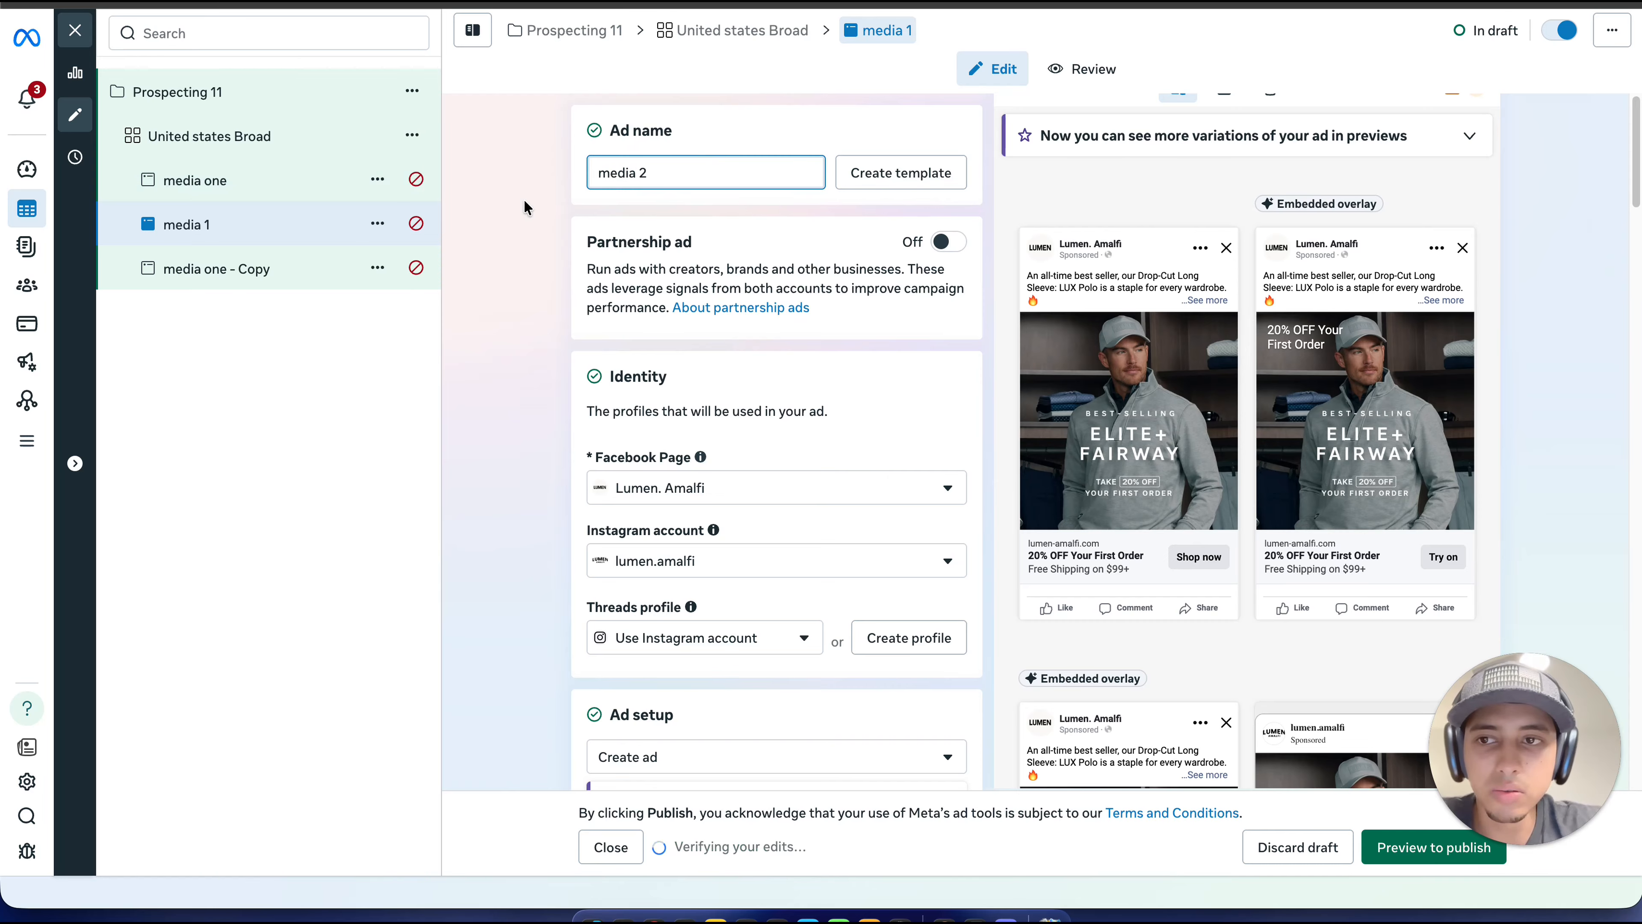
Step: Rename the ad "media one" as "media 1"
click(291, 182)
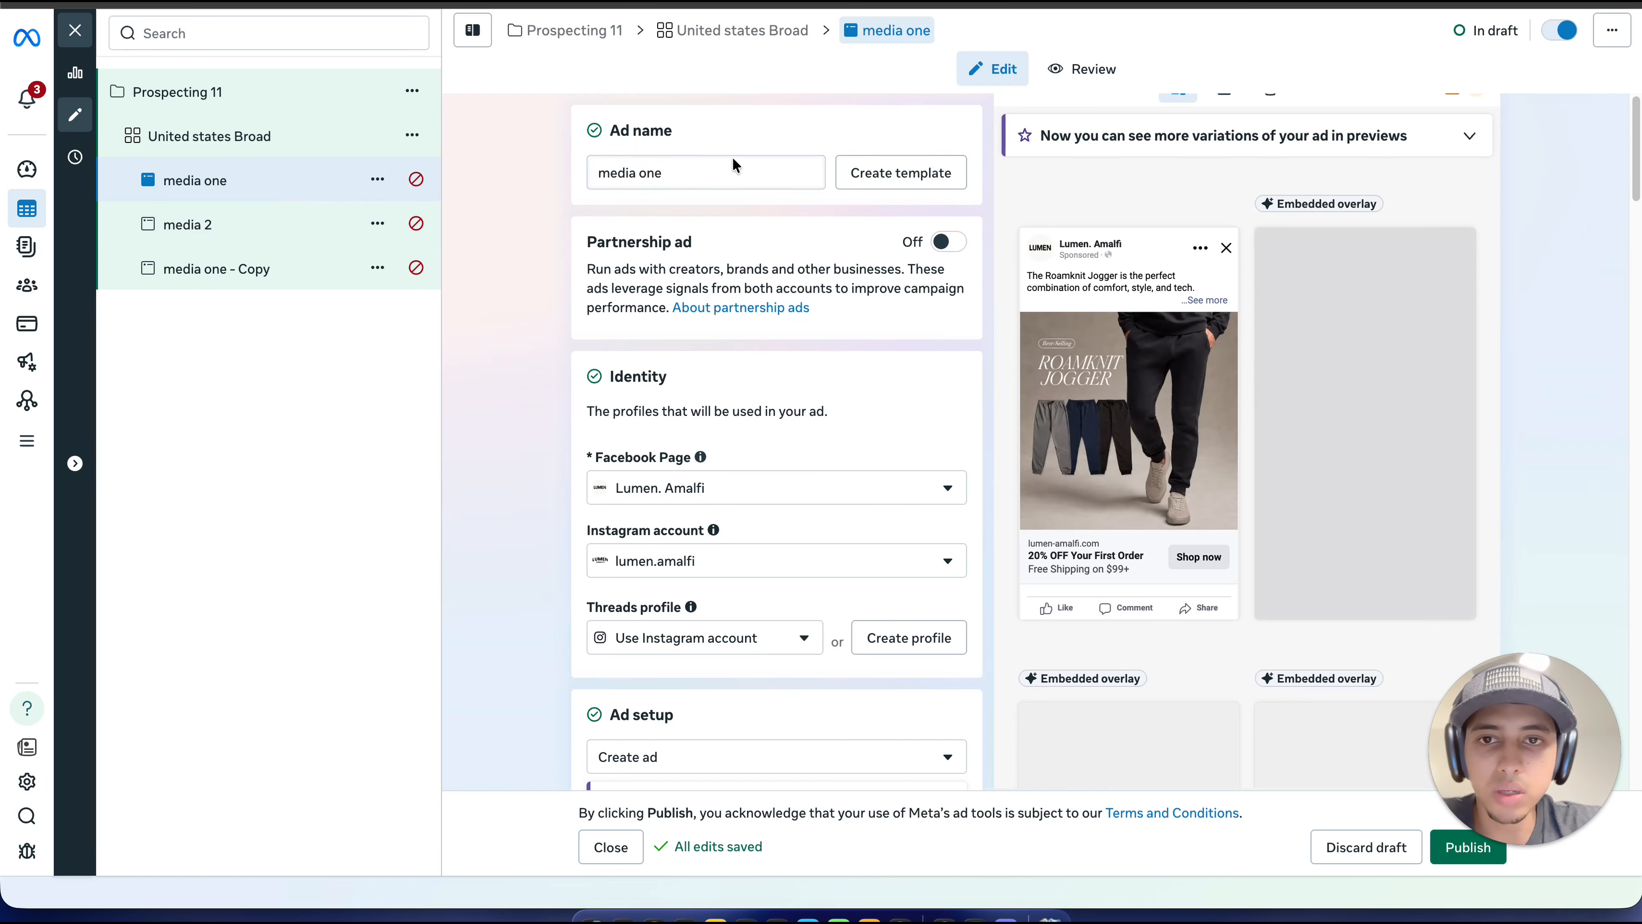
click(696, 170)
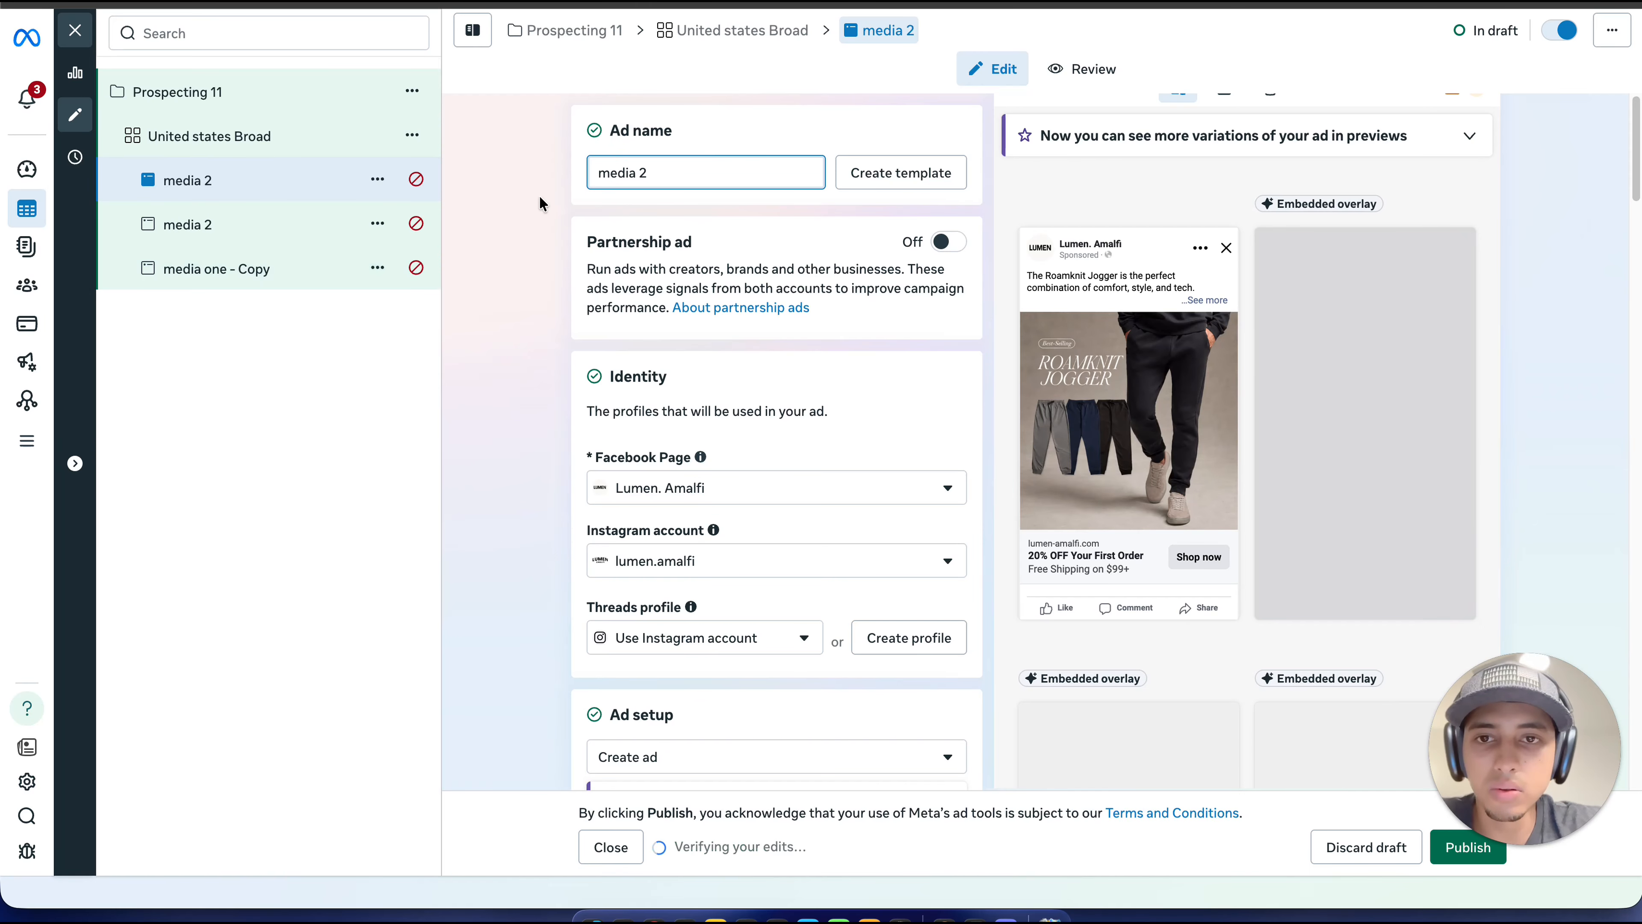
key(BackSpace)
text(1)
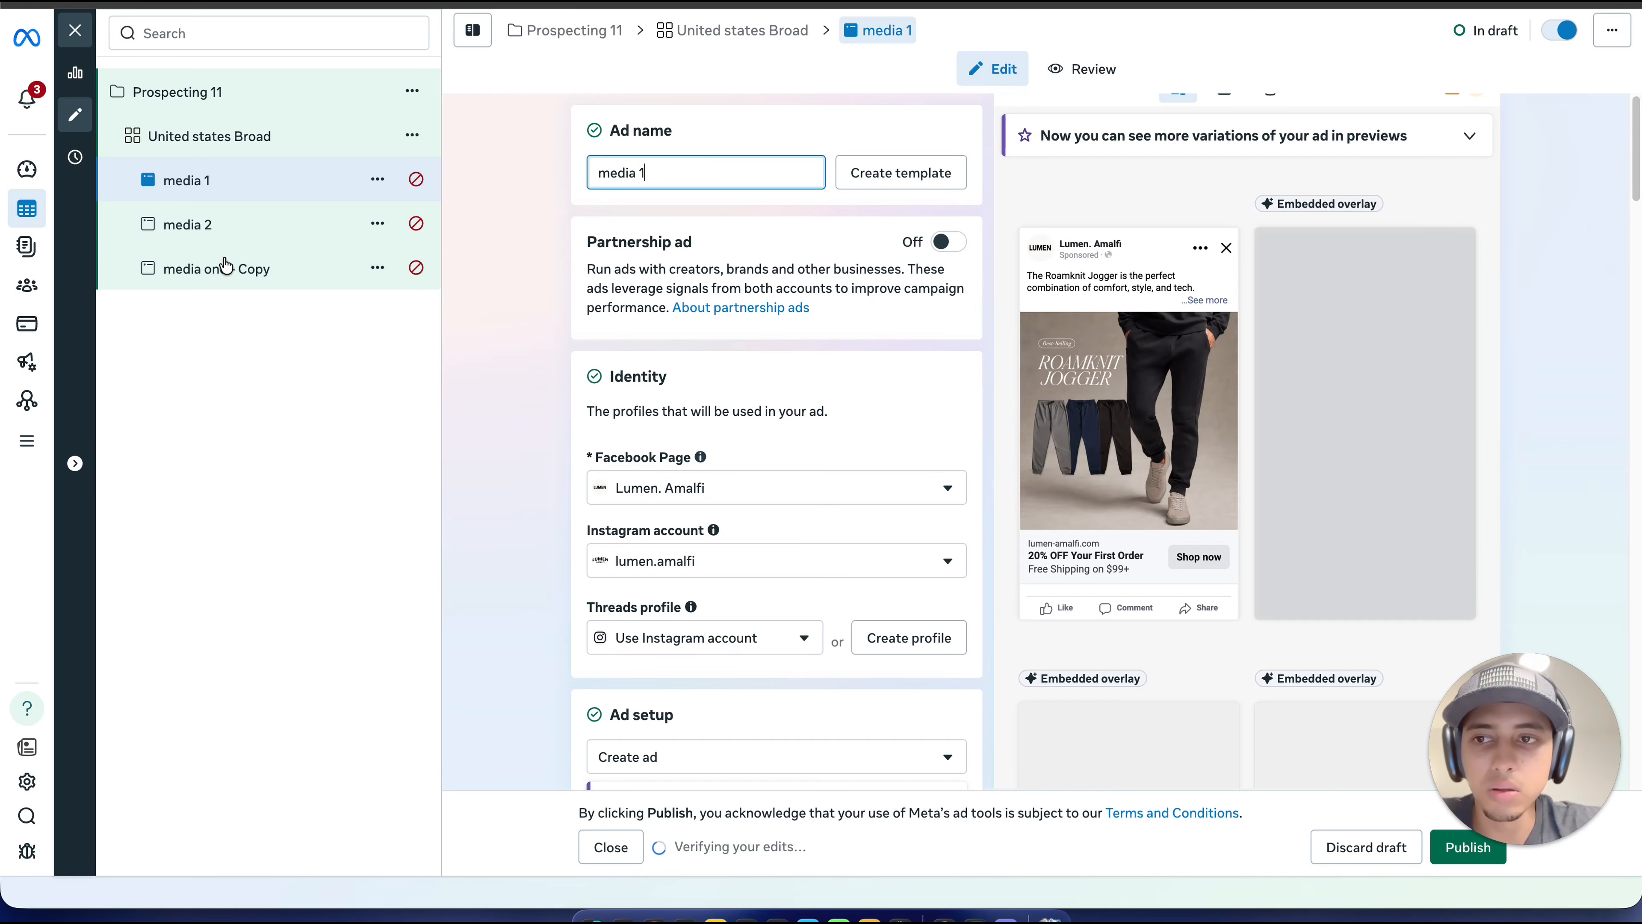
Step: Rename the ad "media one - Copy" as "media 3"
click(225, 268)
double_click(745, 169)
key(BackSpace)
key(BackSpace)
key(BackSpace)
key(BackSpace)
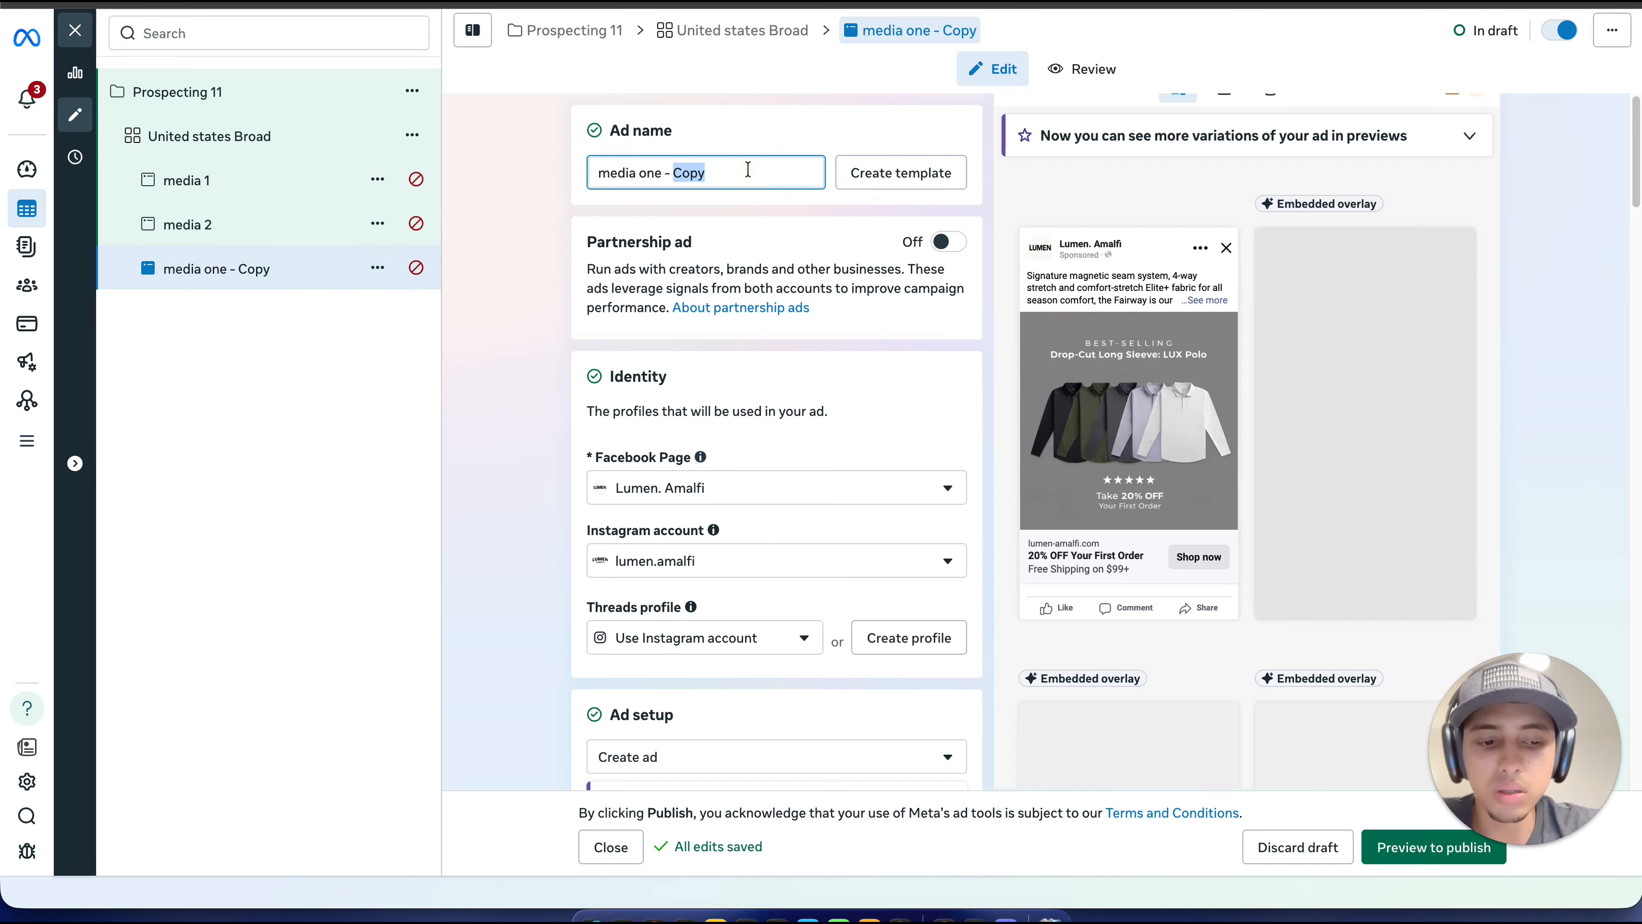
click(499, 256)
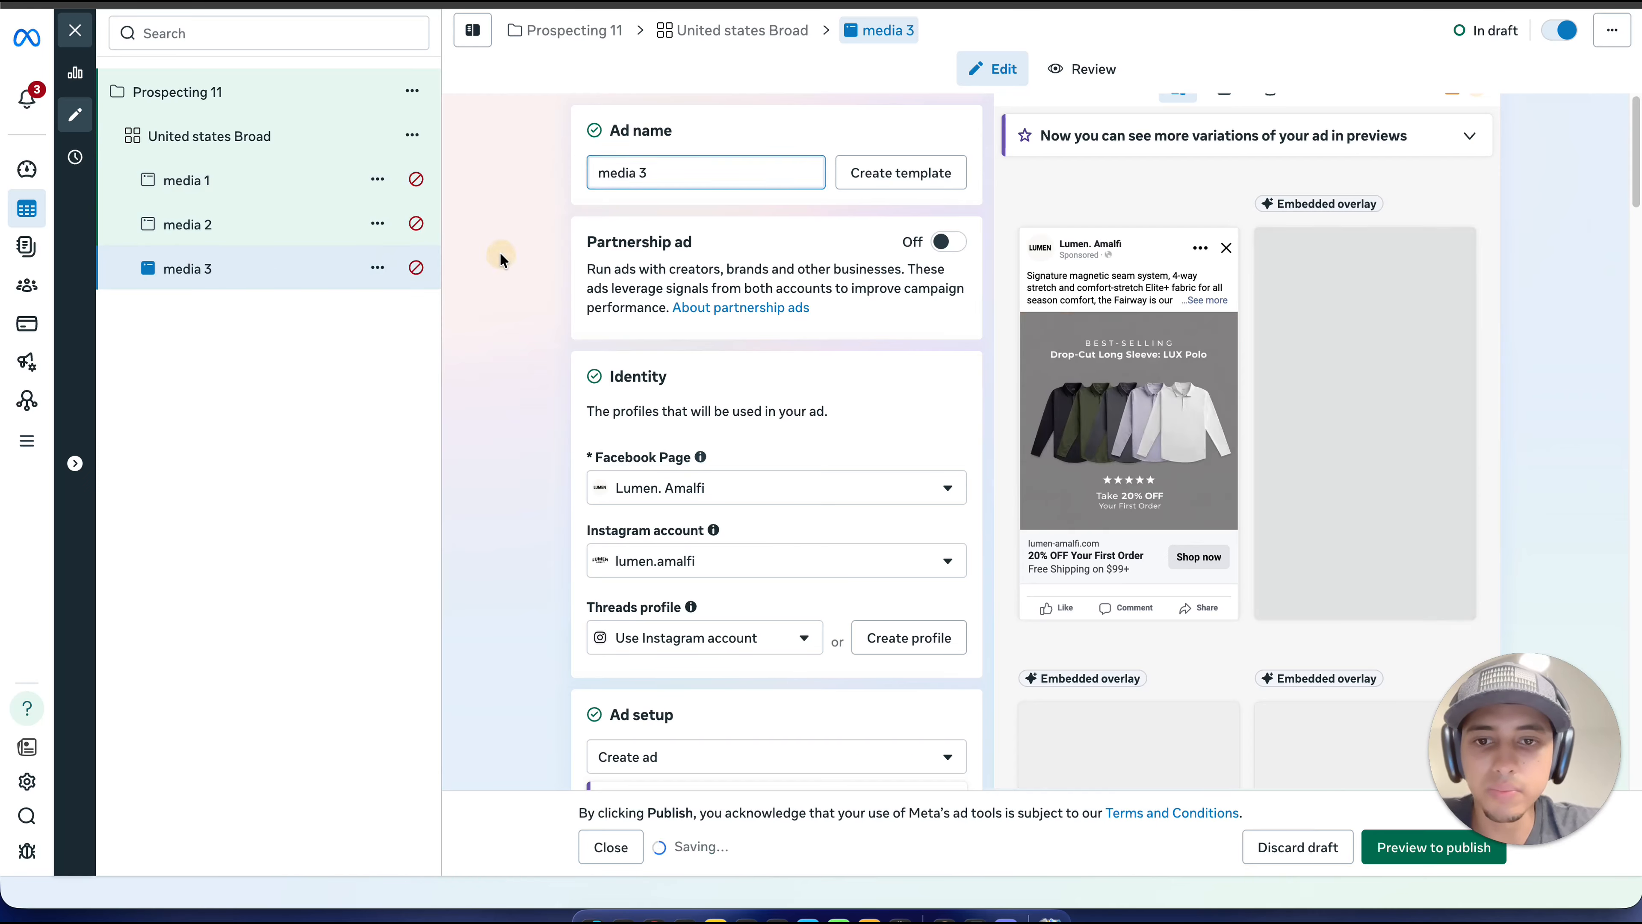
Step: Set the website URL of the ad "media 1" to lumen-amalfi.com/joggers
click(281, 187)
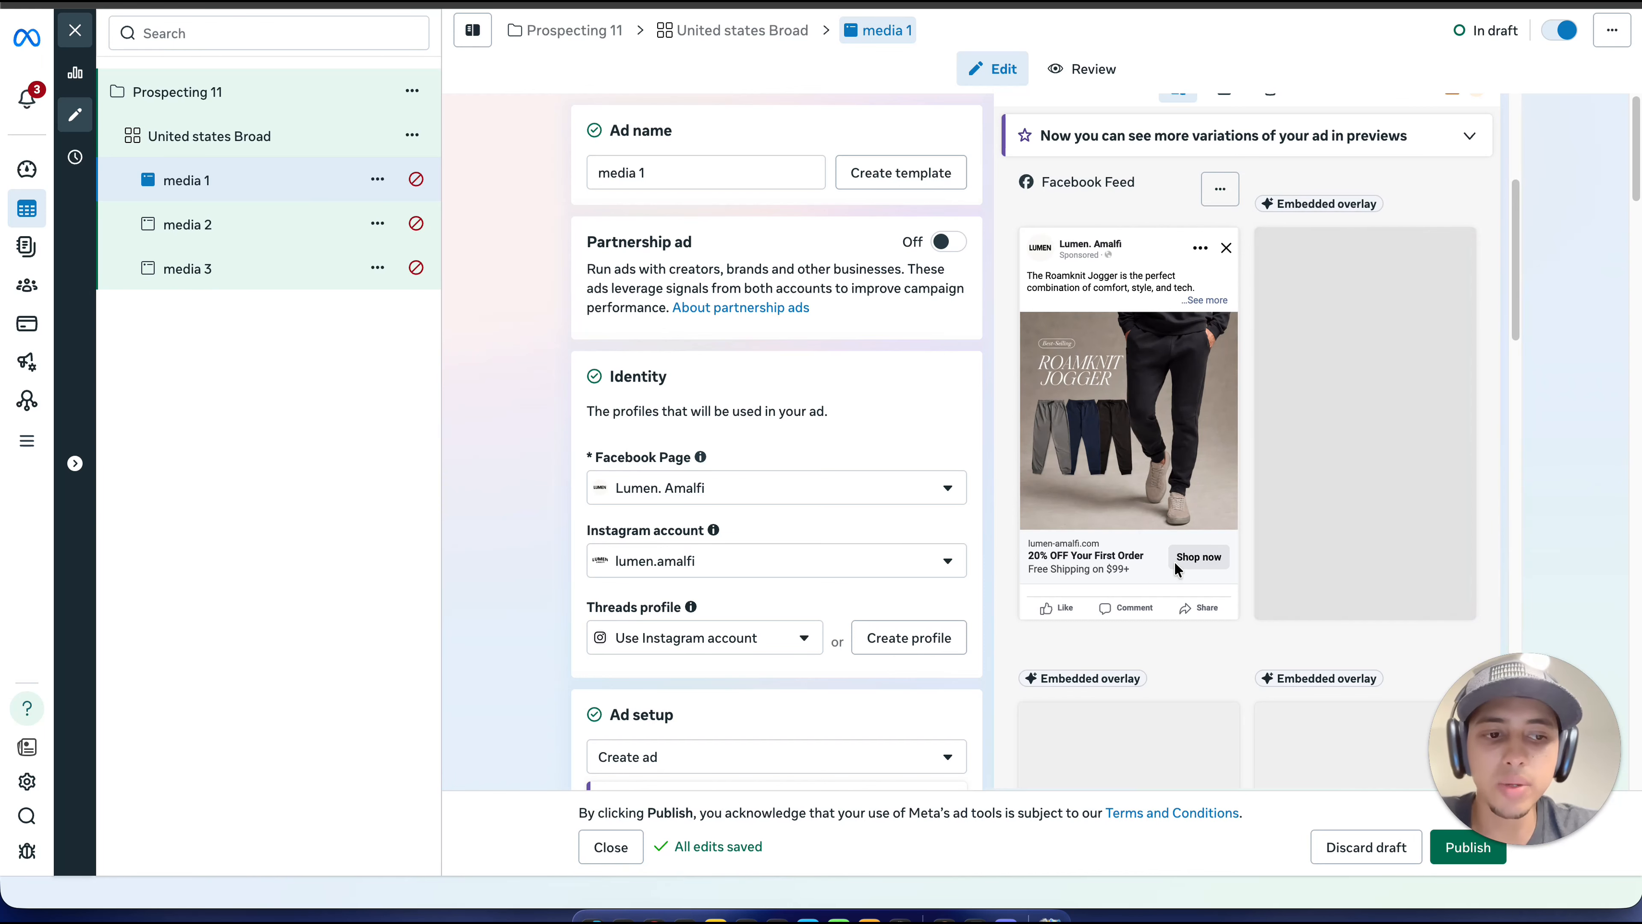
scroll(1013, 332, down, 2)
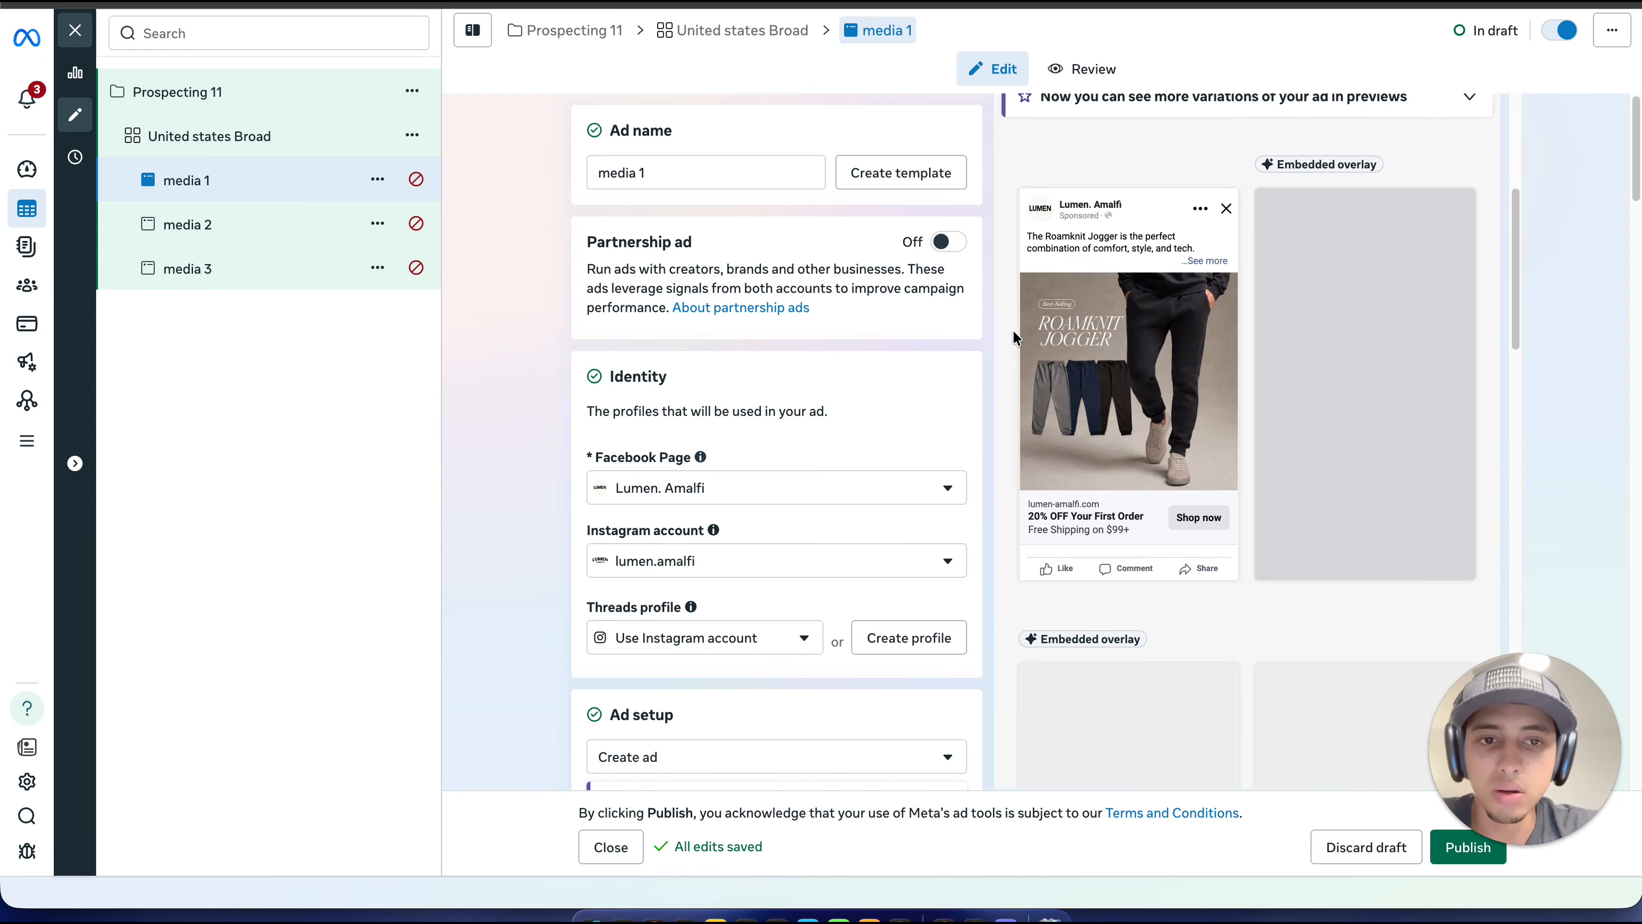
scroll(731, 366, down, 15)
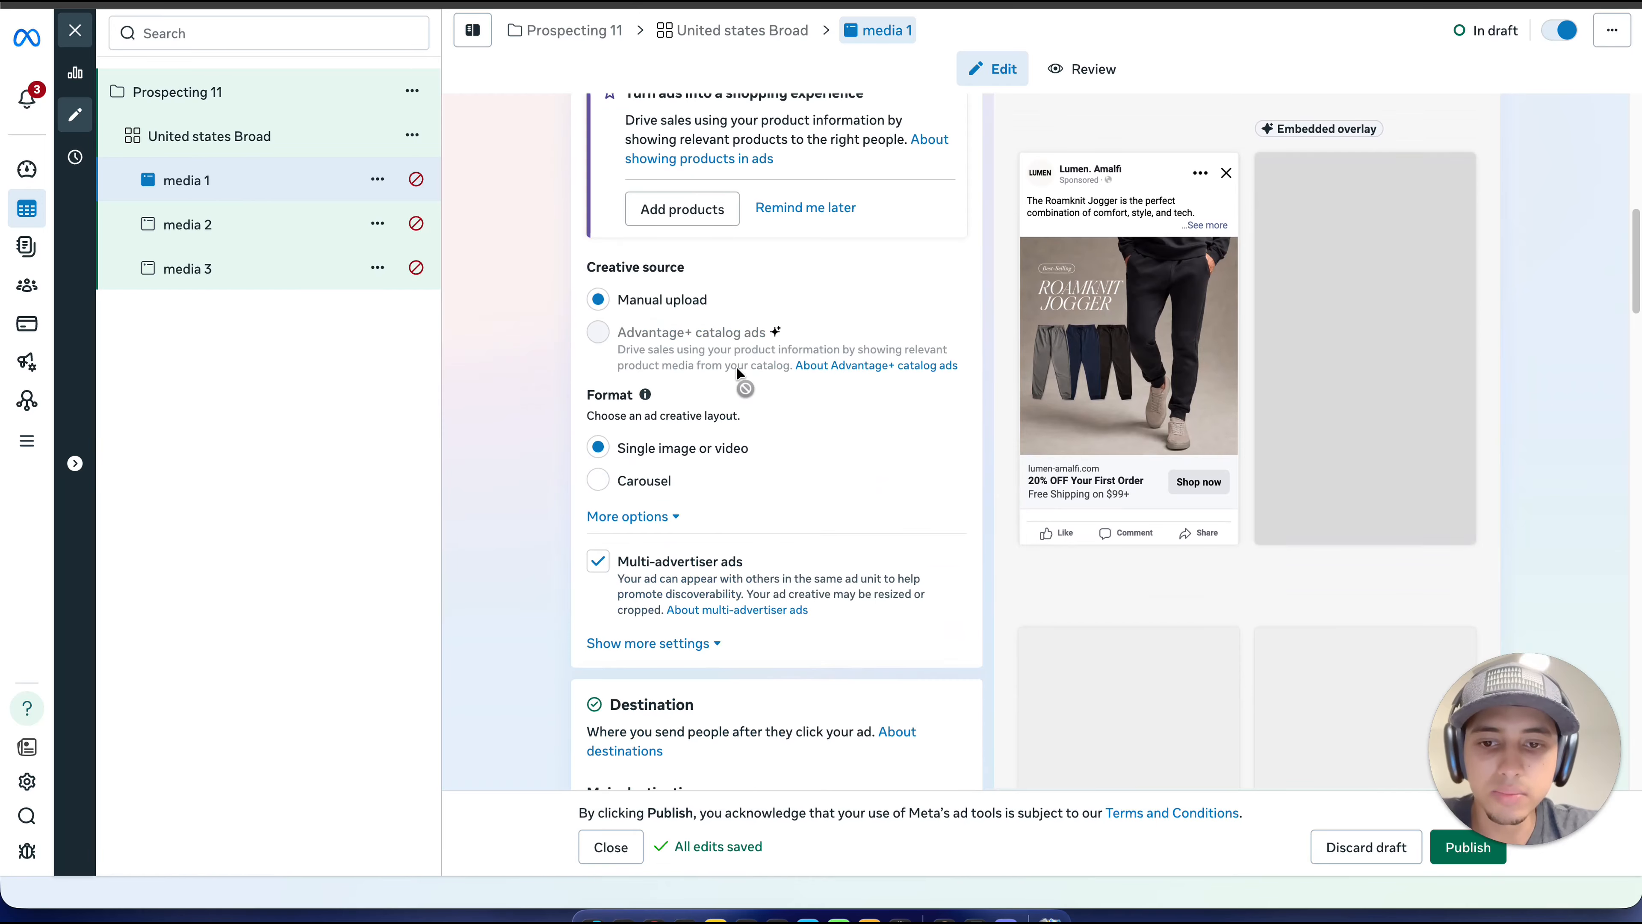
scroll(750, 370, down, 4)
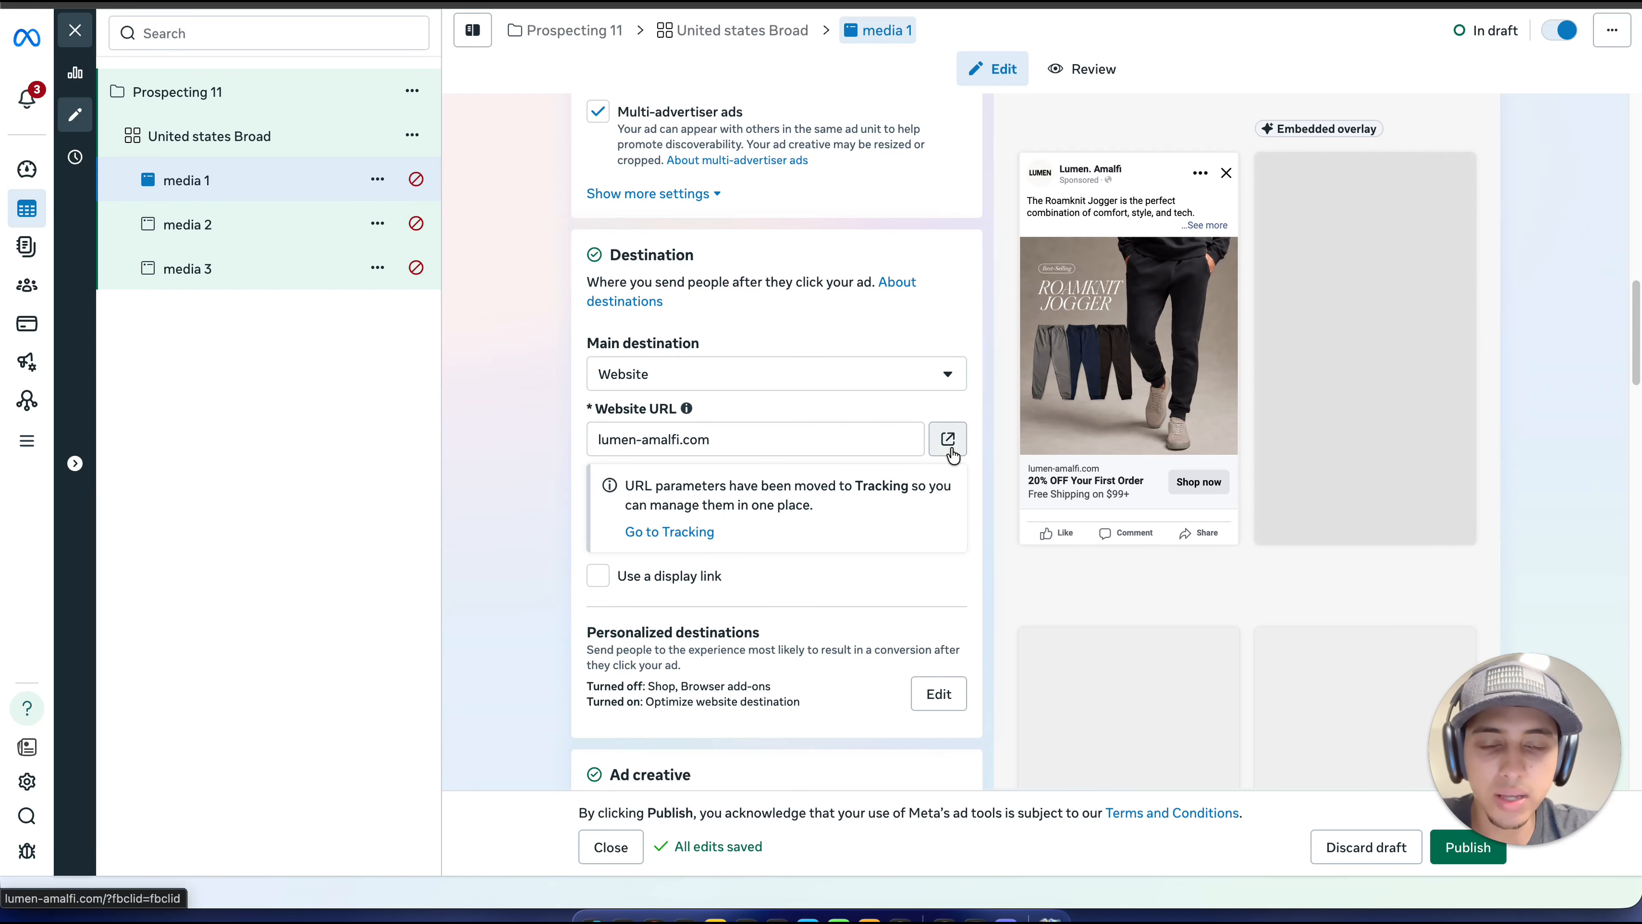
double_click(769, 443)
key(super+a)
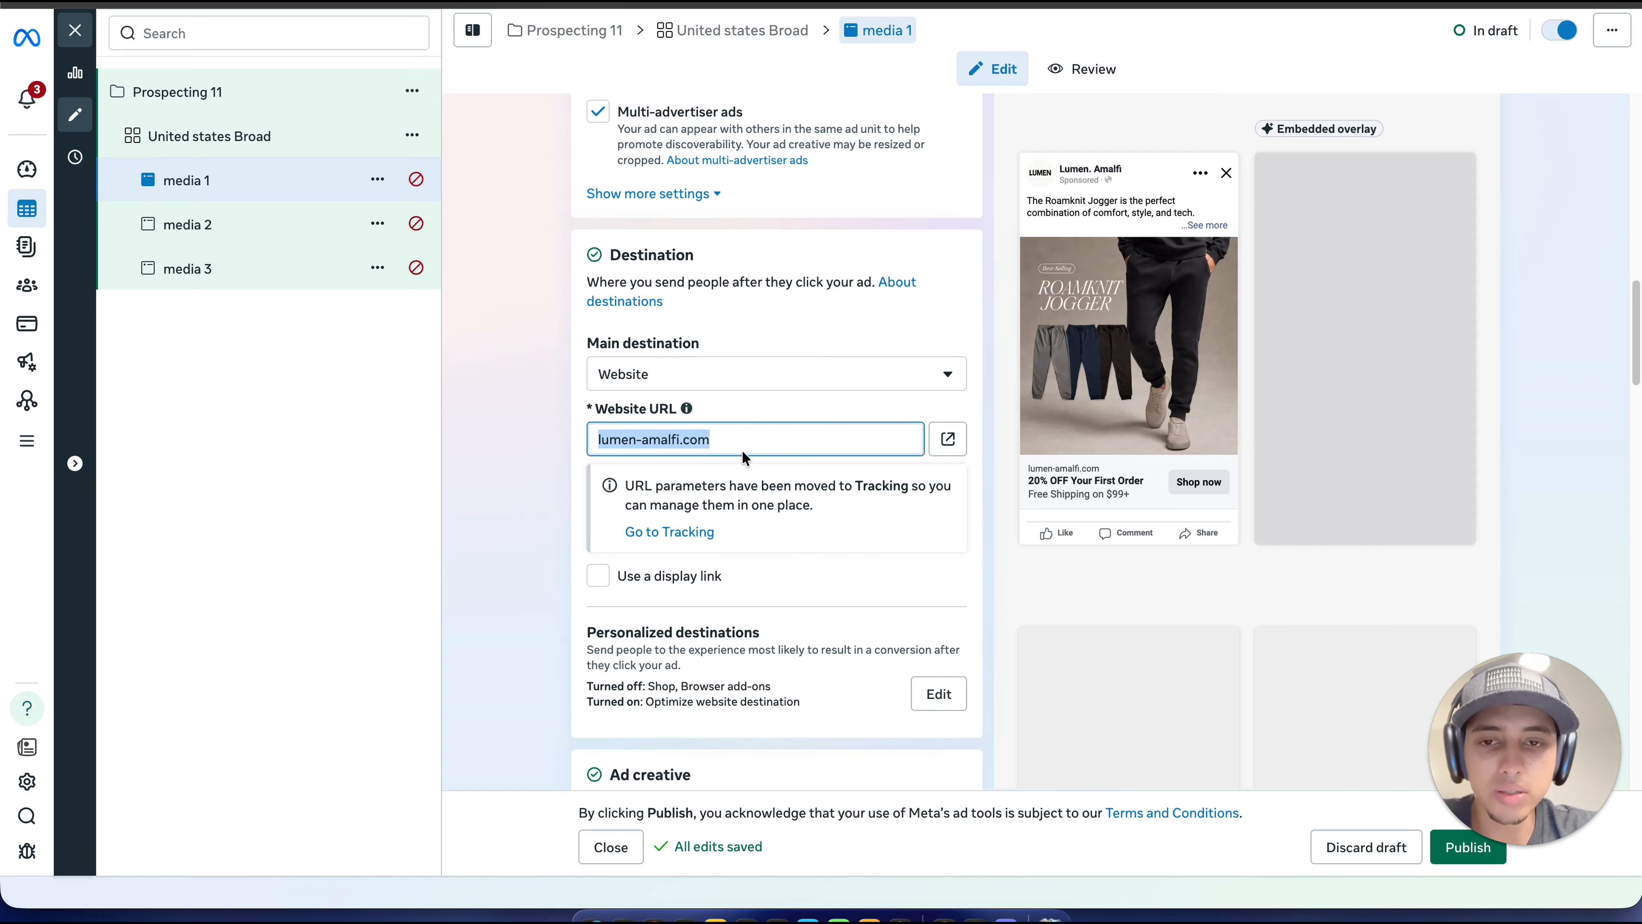
click(755, 444)
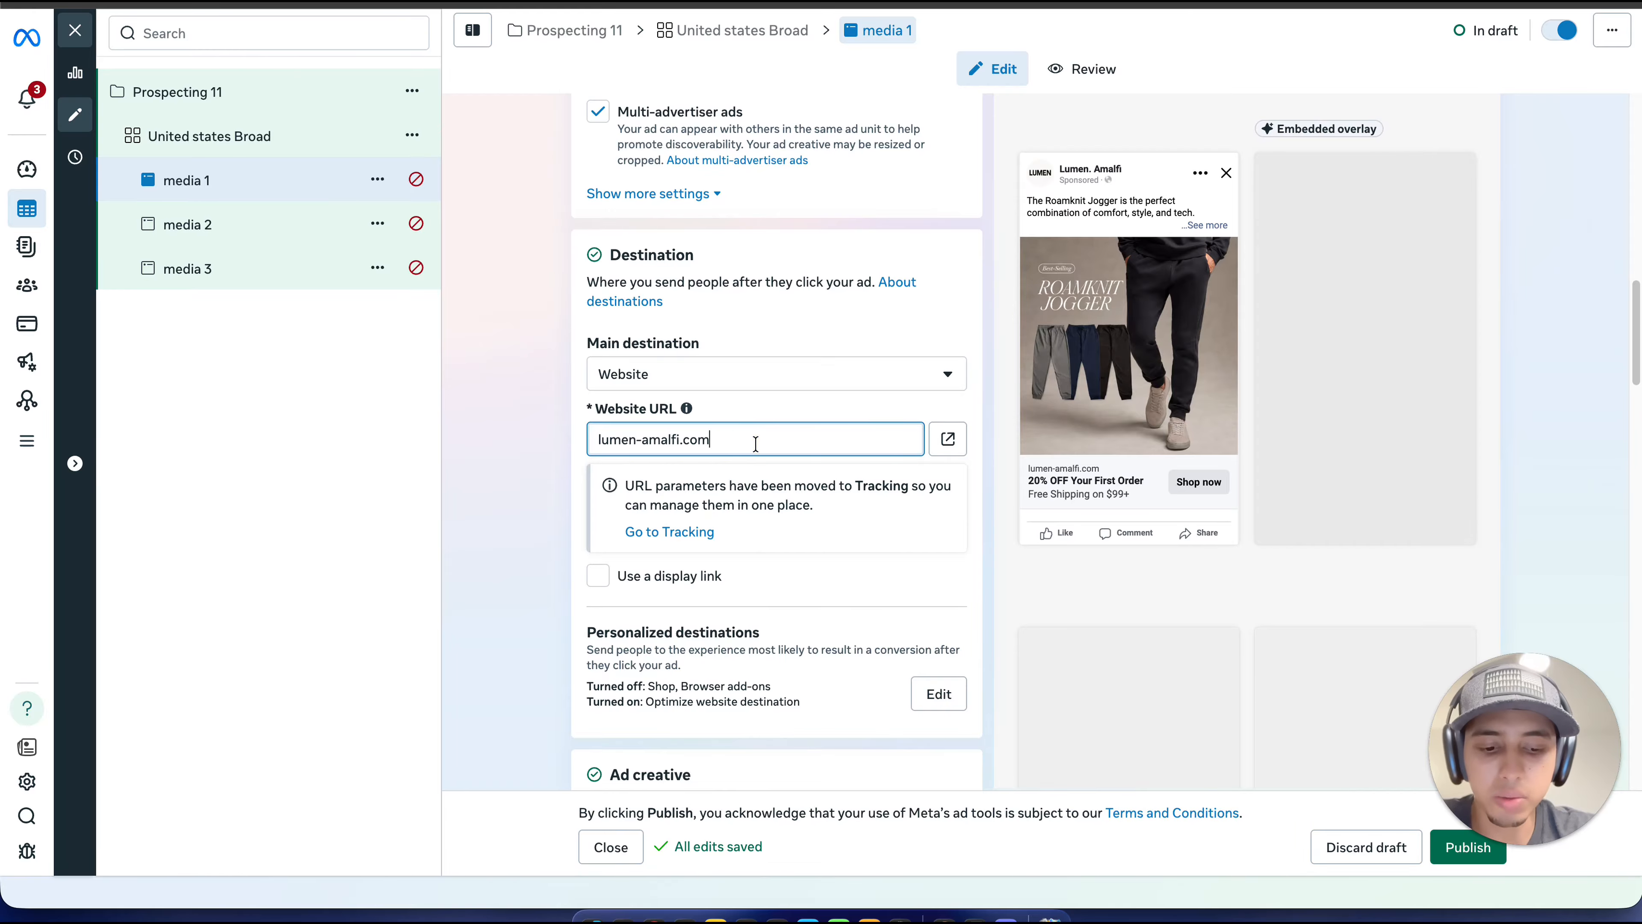
text(/)
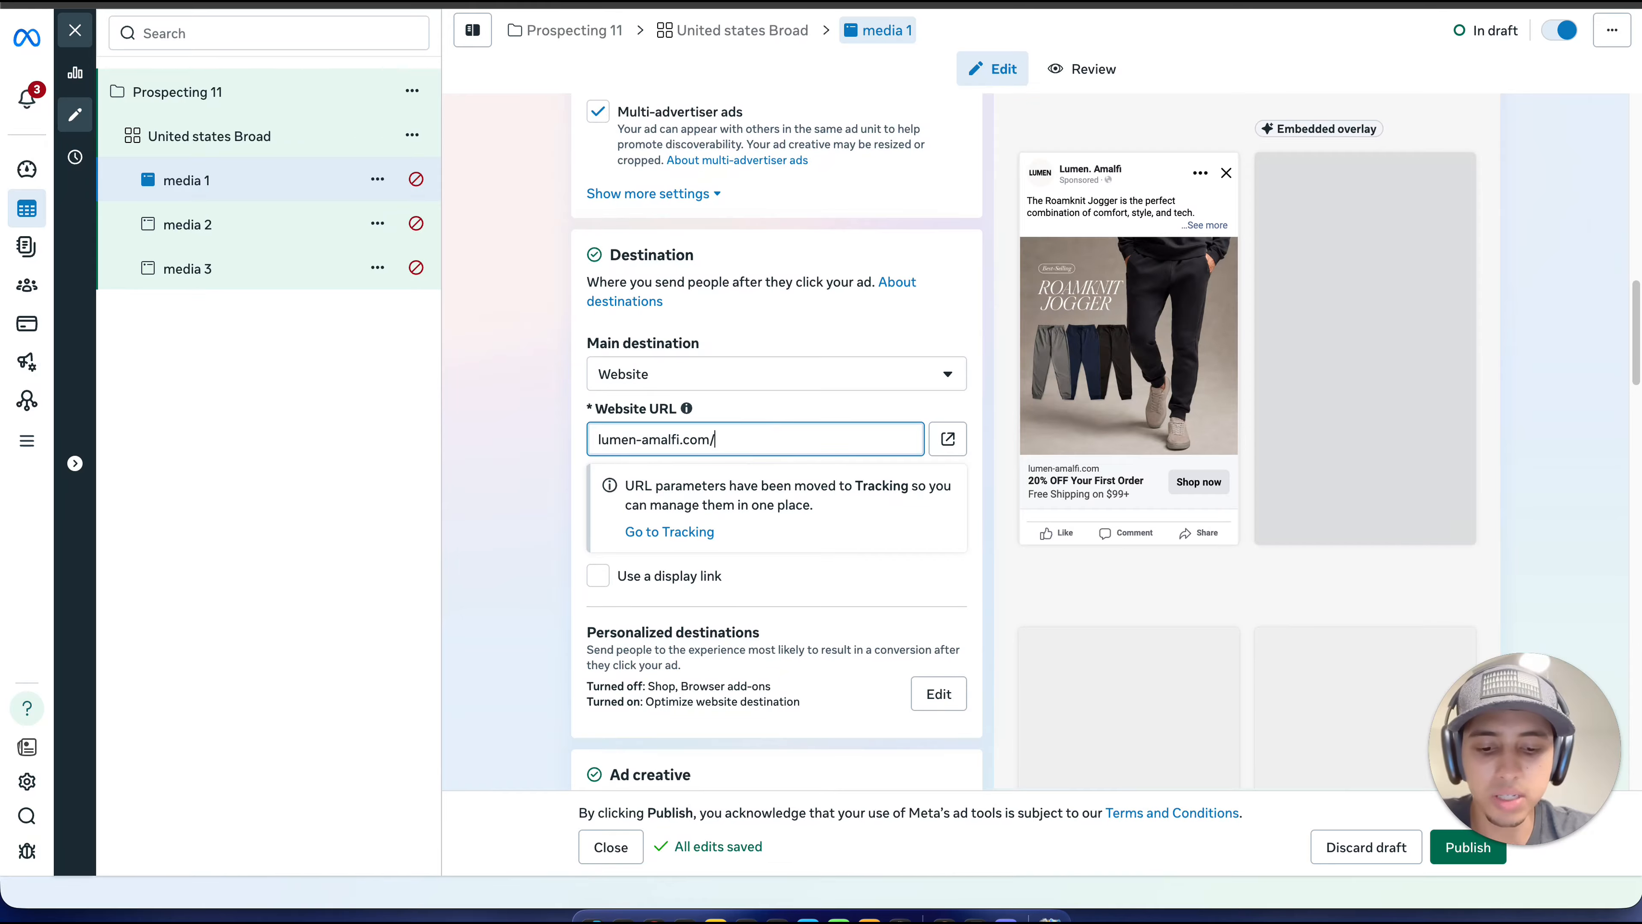
text(joggers)
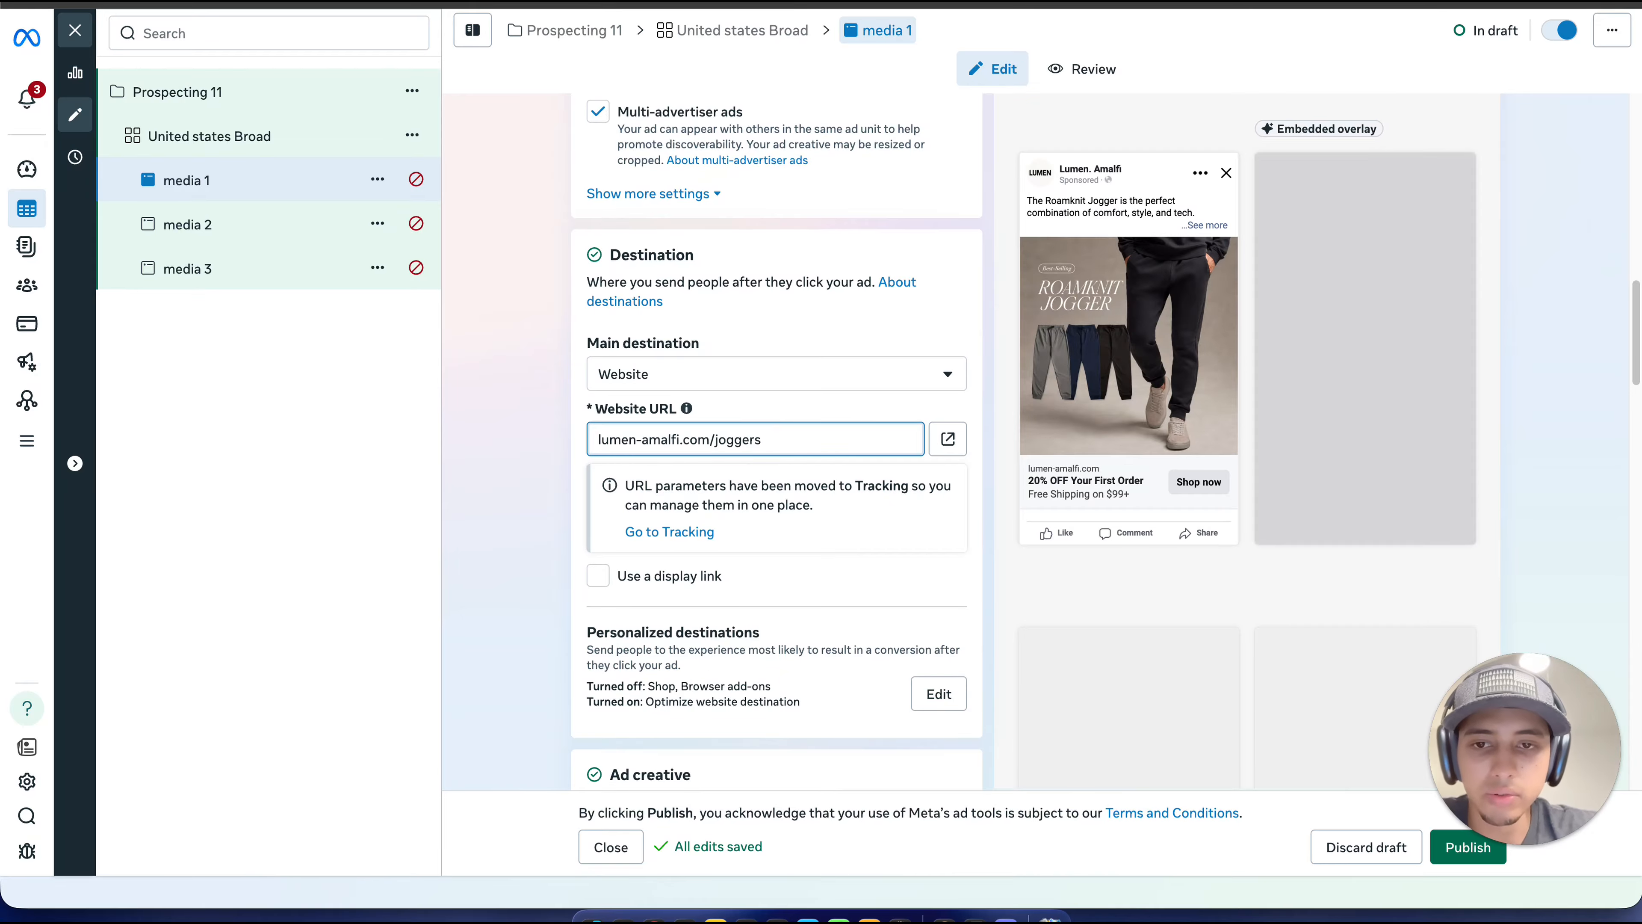
click(530, 442)
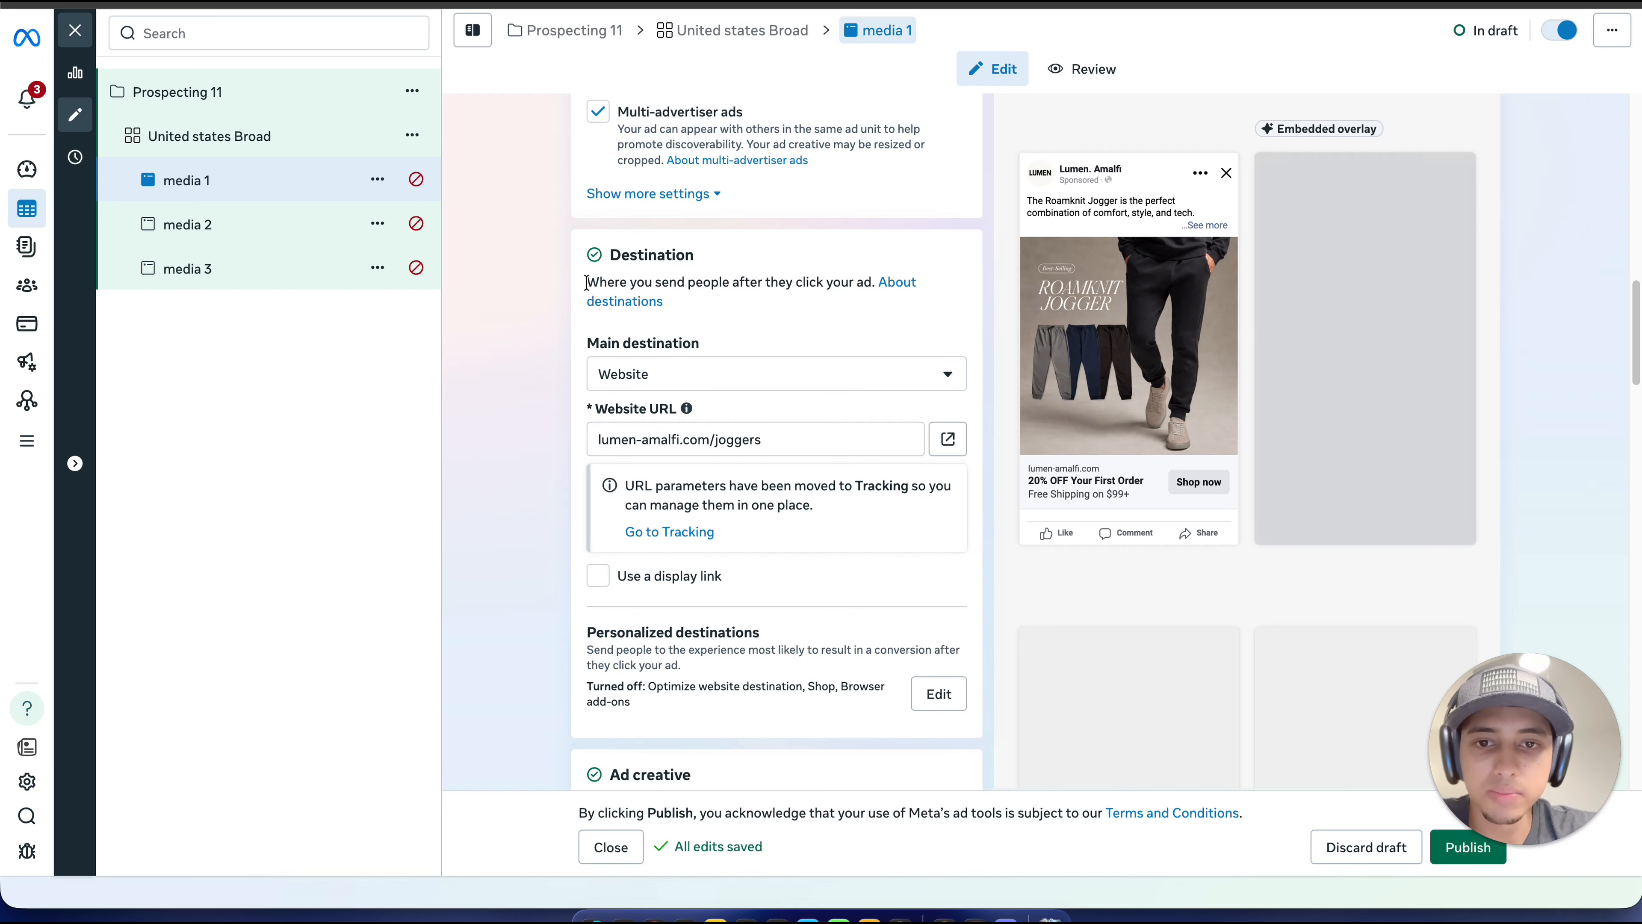
Step: Review the ad creative settings of "media 1" and its Facebook Feed and Instagram Stories previews
scroll(718, 338, down, 15)
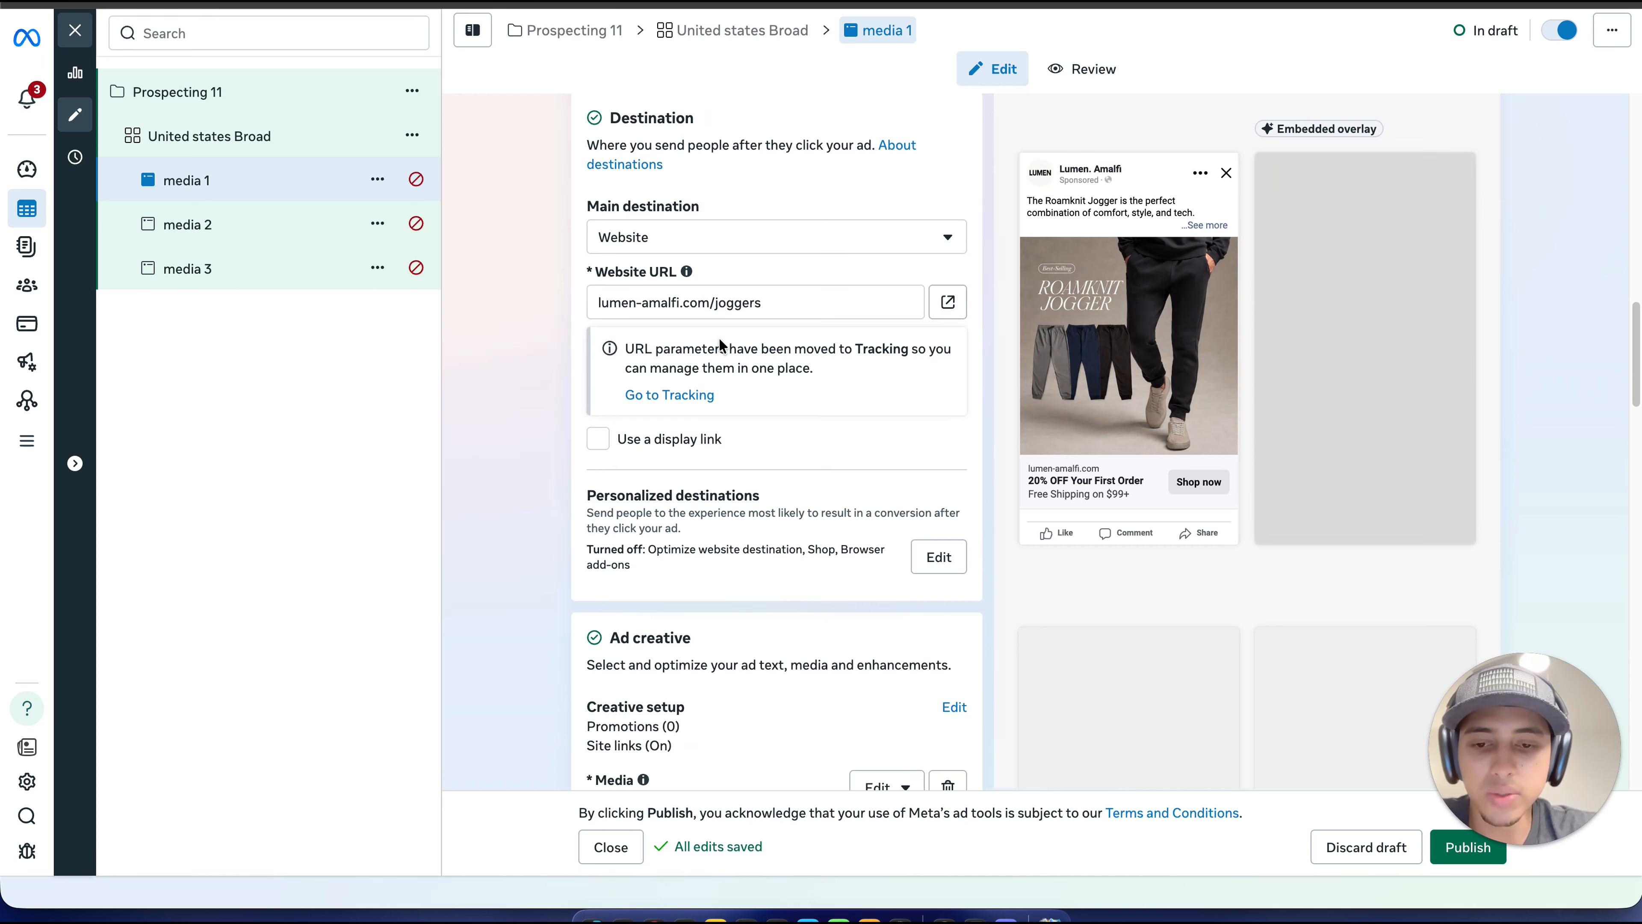
scroll(720, 344, down, 1)
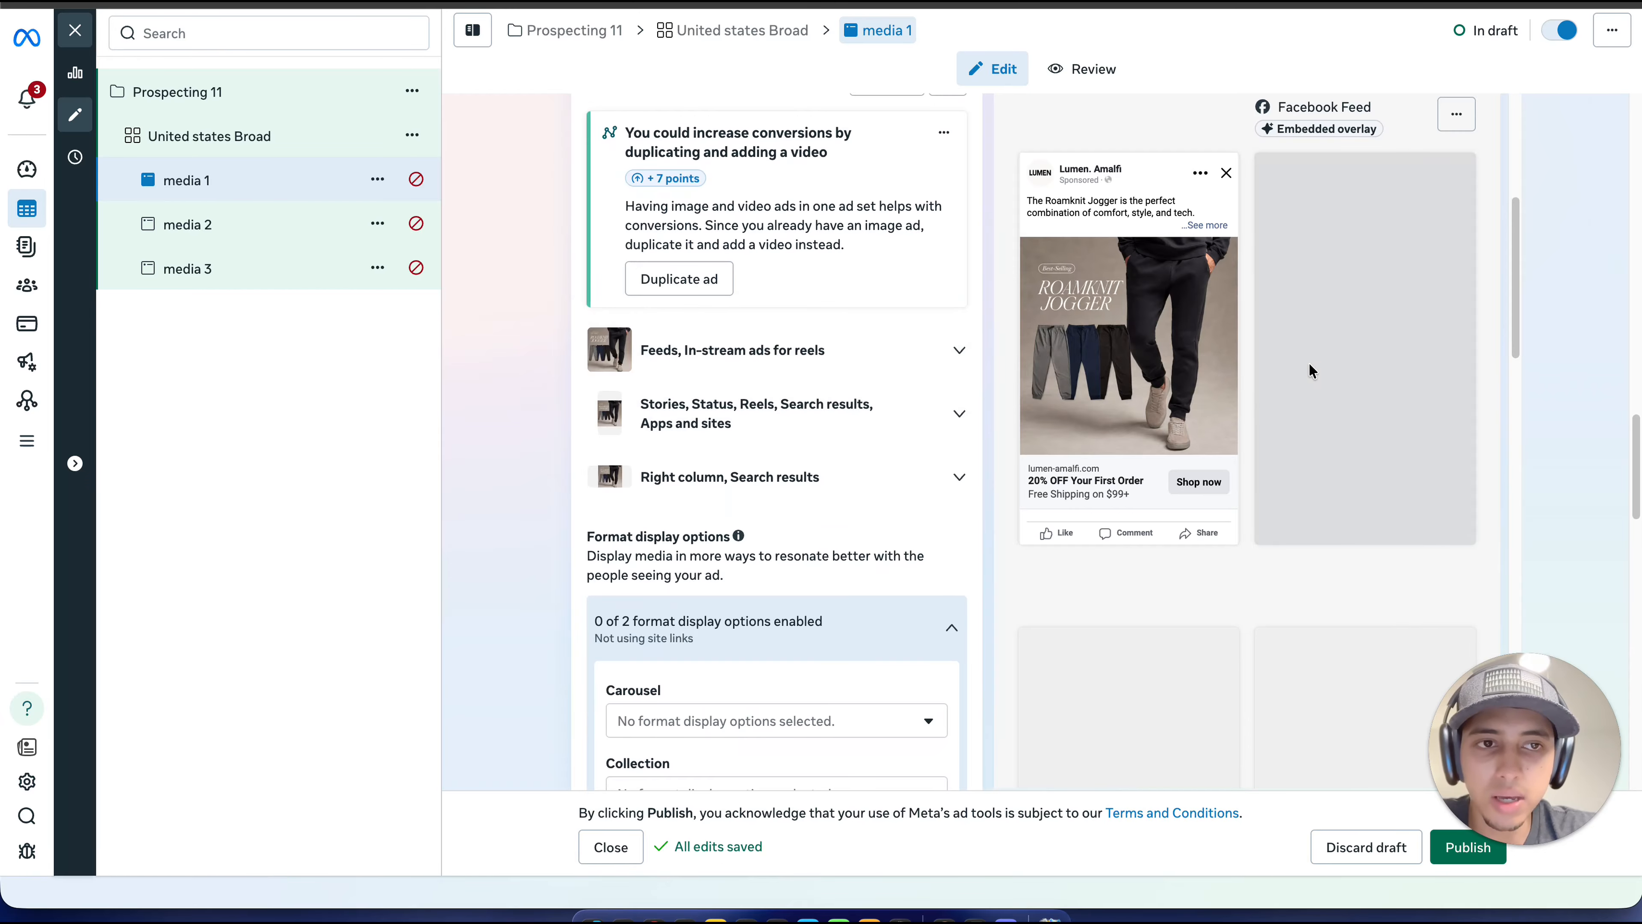
scroll(1319, 356, down, 2)
scroll(1237, 507, down, 8)
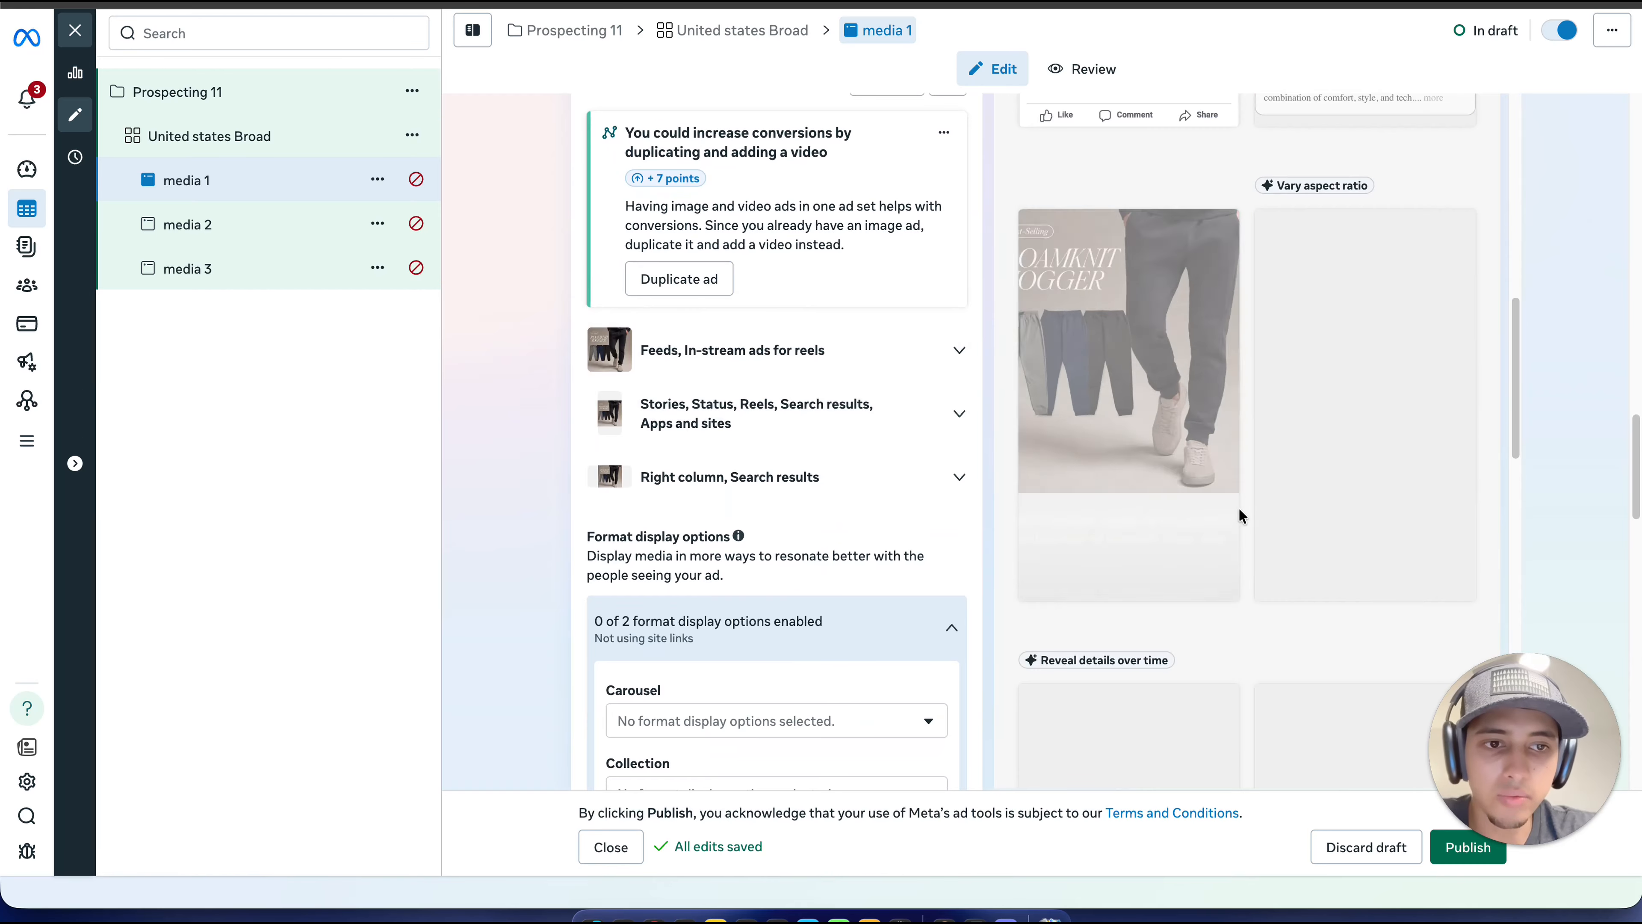
scroll(1239, 511, up, 3)
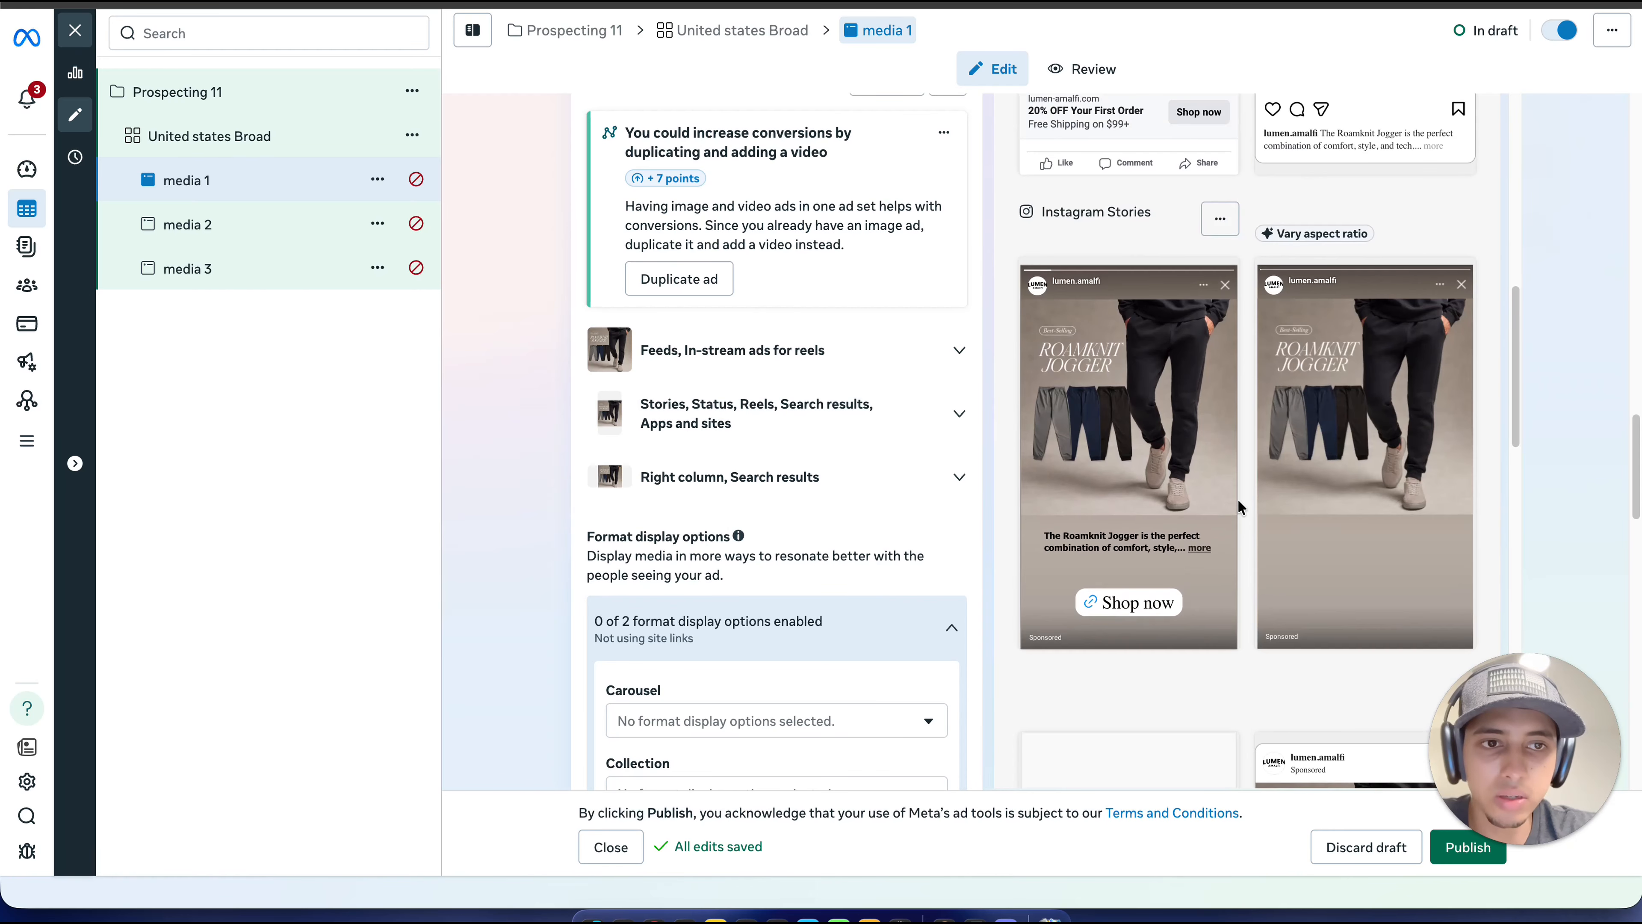
scroll(1238, 504, up, 12)
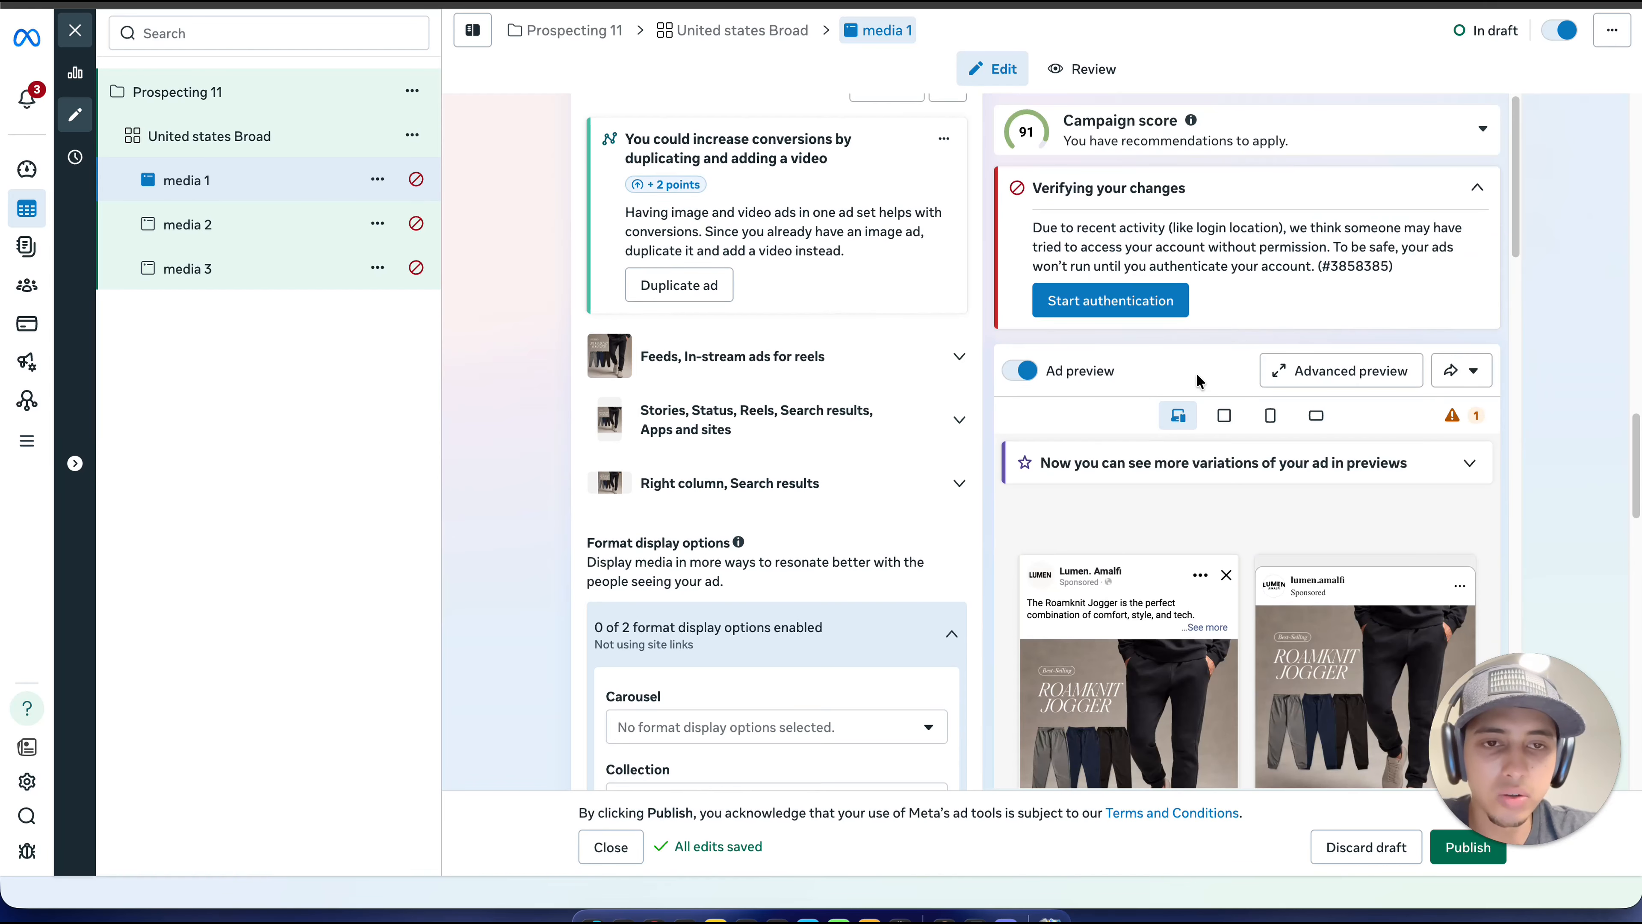
scroll(1199, 381, up, 2)
scroll(1236, 603, down, 6)
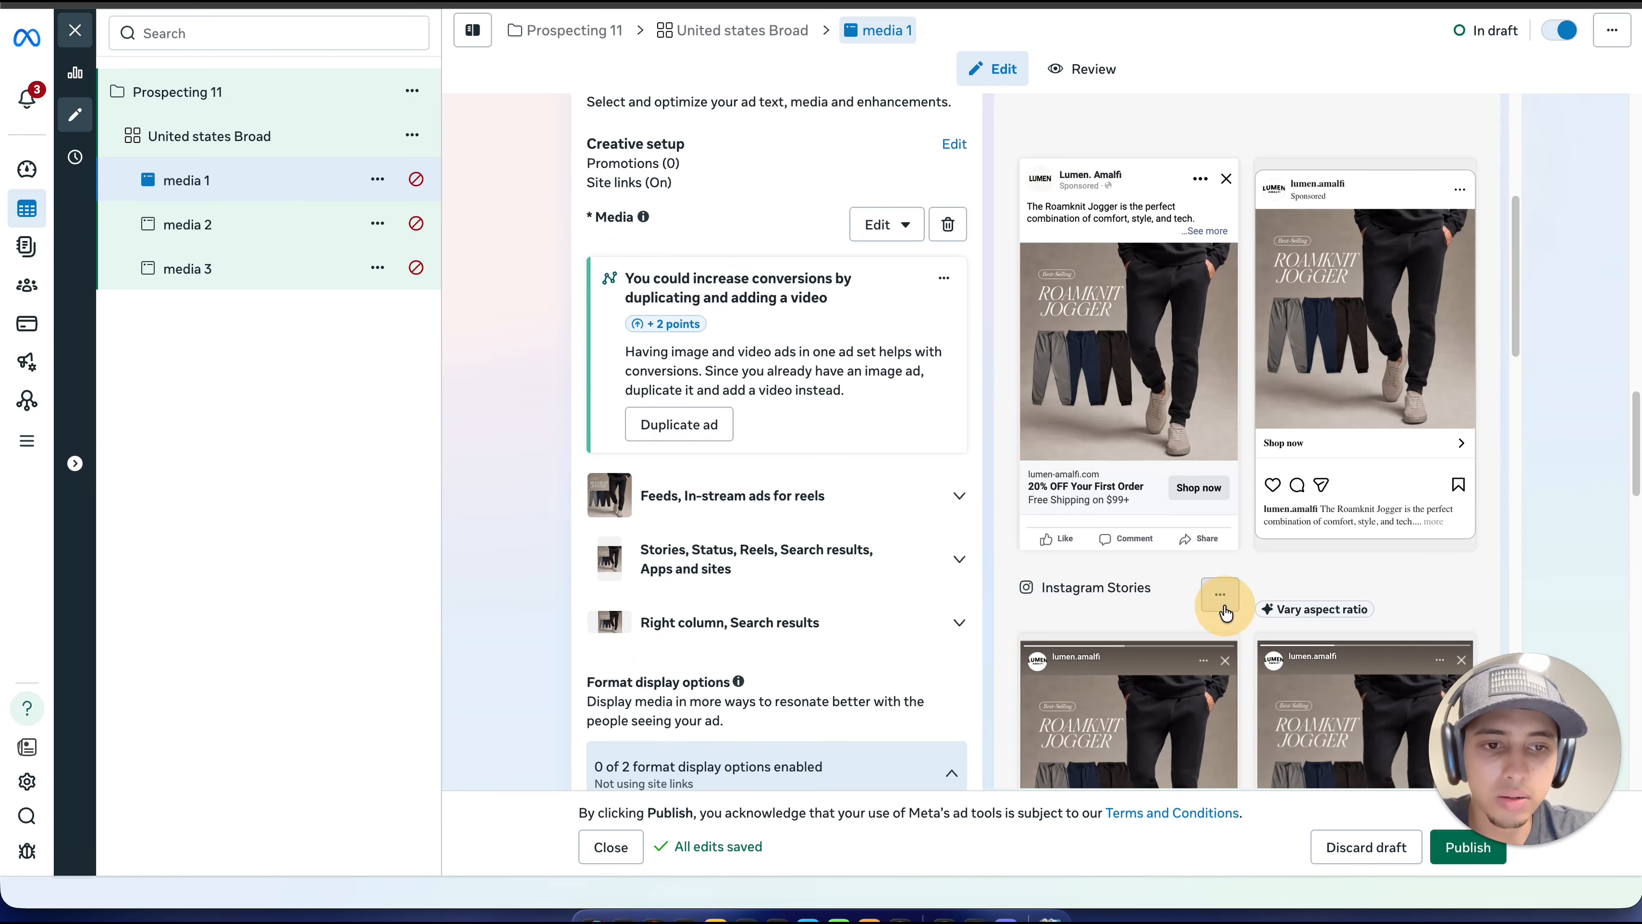
Step: Inspect the editing options for the Instagram Stories placement of "media 1" and close them without changes
click(1220, 598)
click(1263, 646)
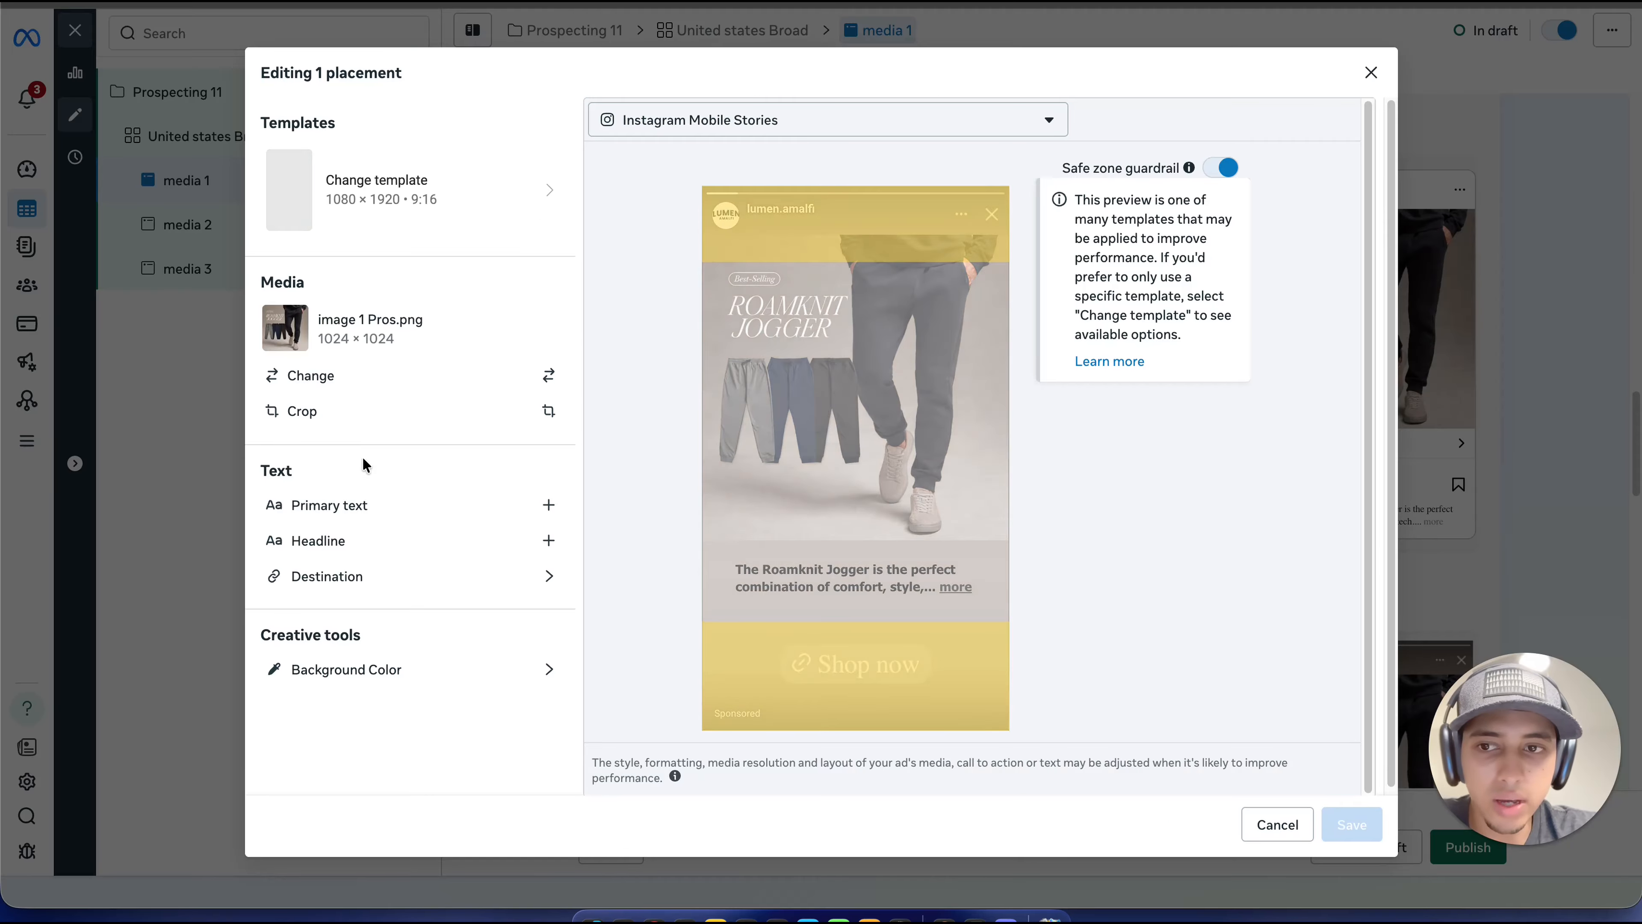
click(1542, 288)
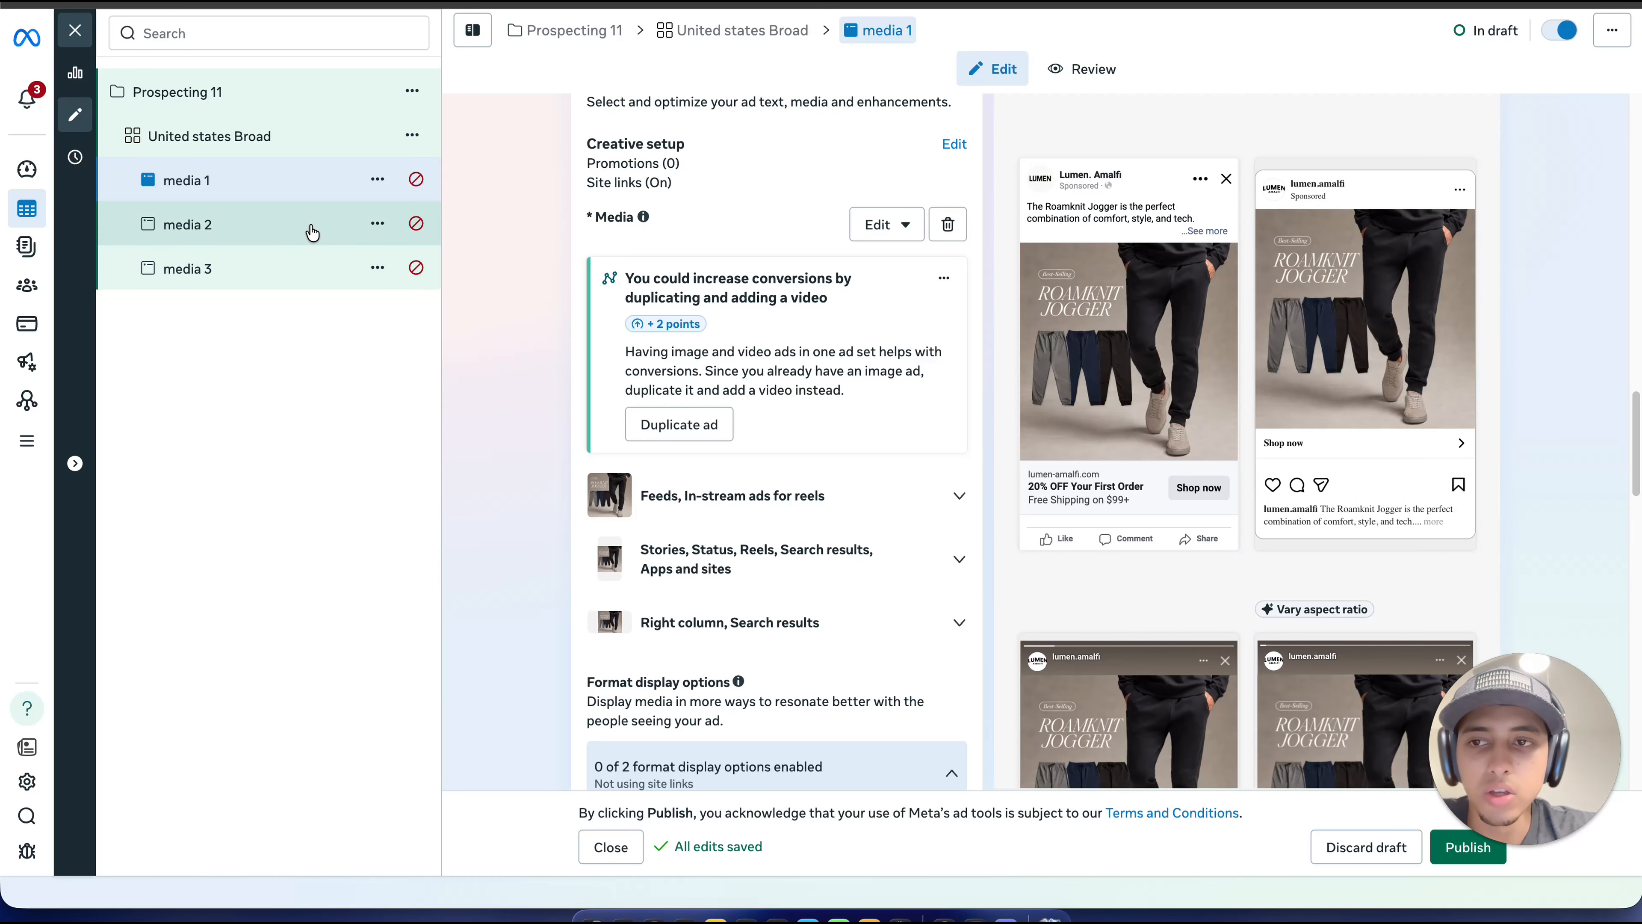
Step: Review the previews of "media 2" and "media 3", expanding the full primary text in the Facebook Feed preview of "media 3"
click(344, 234)
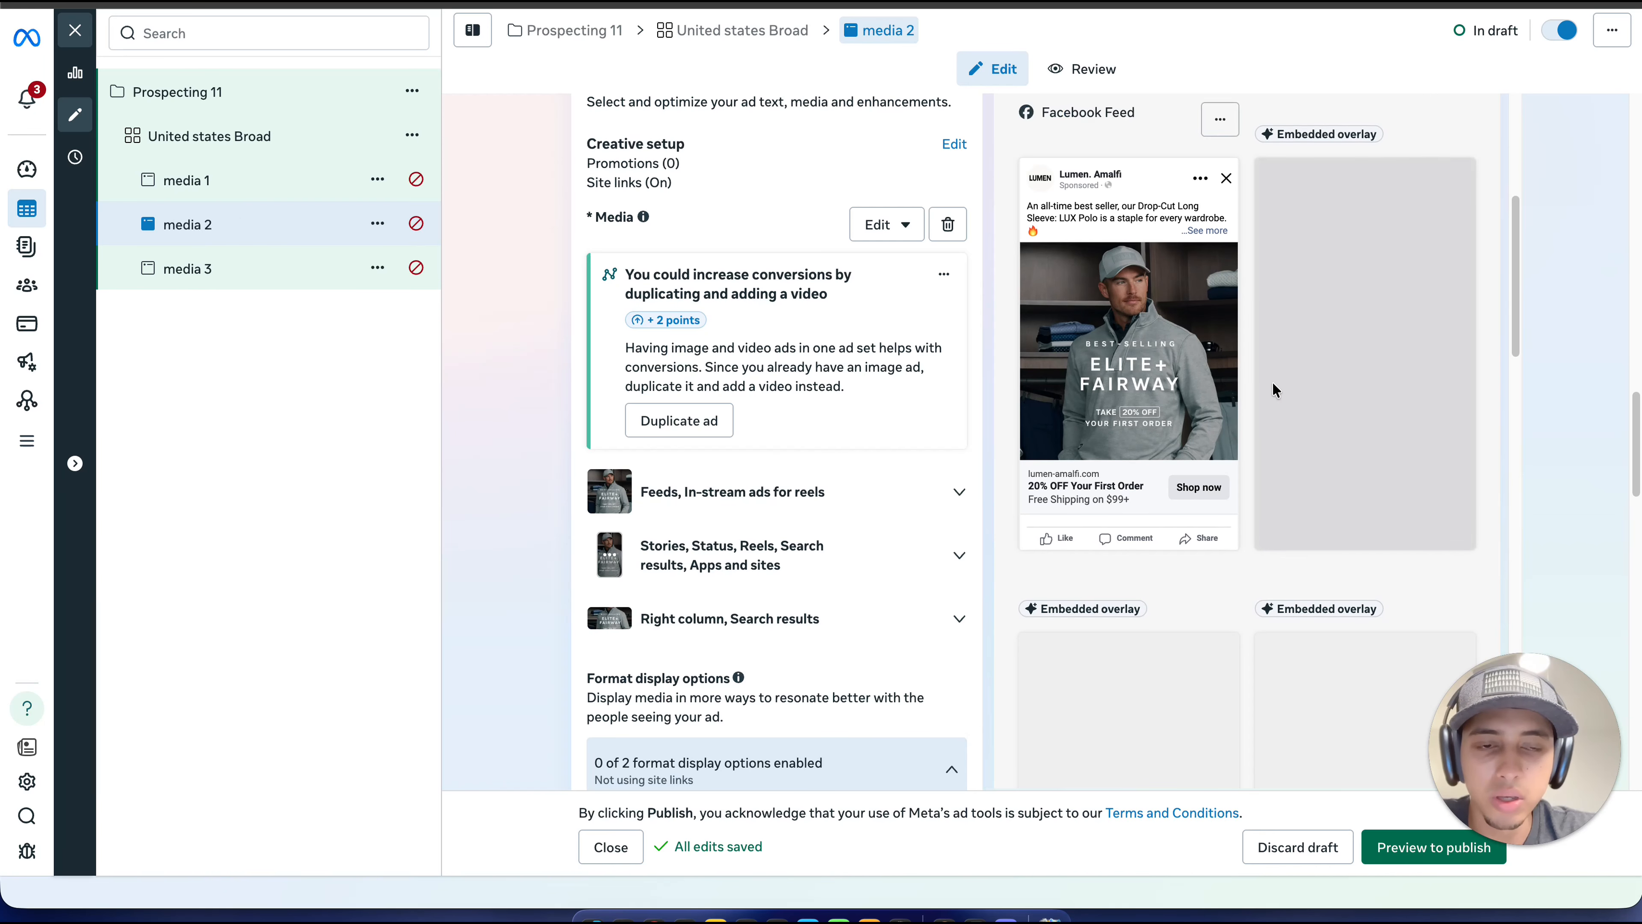
scroll(1052, 310, down, 1)
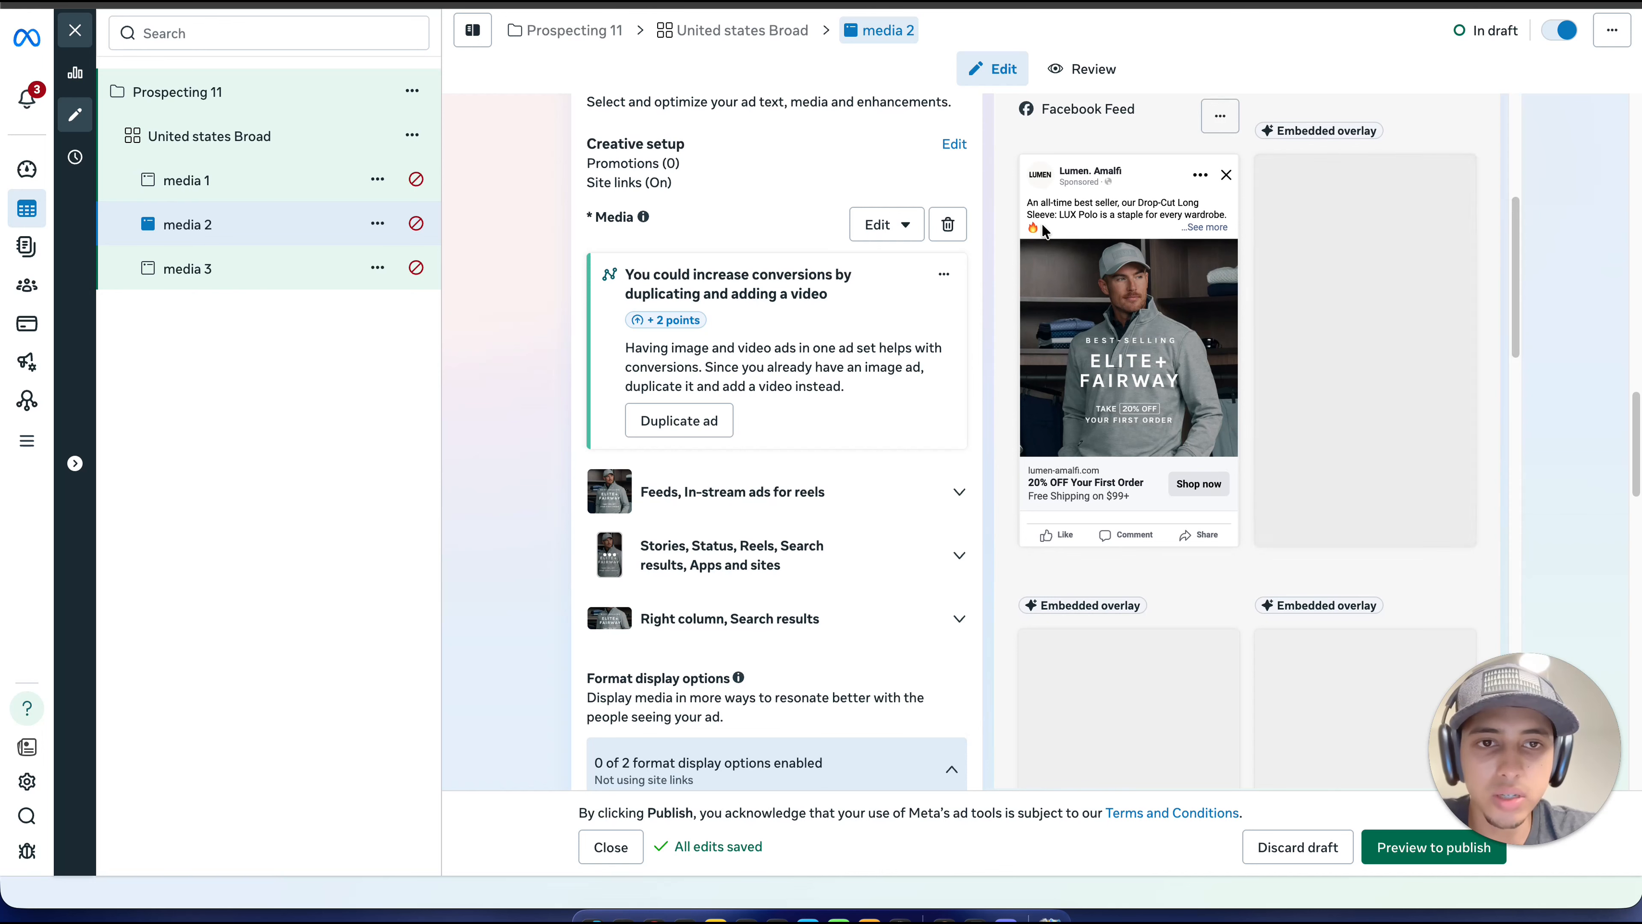
click(280, 273)
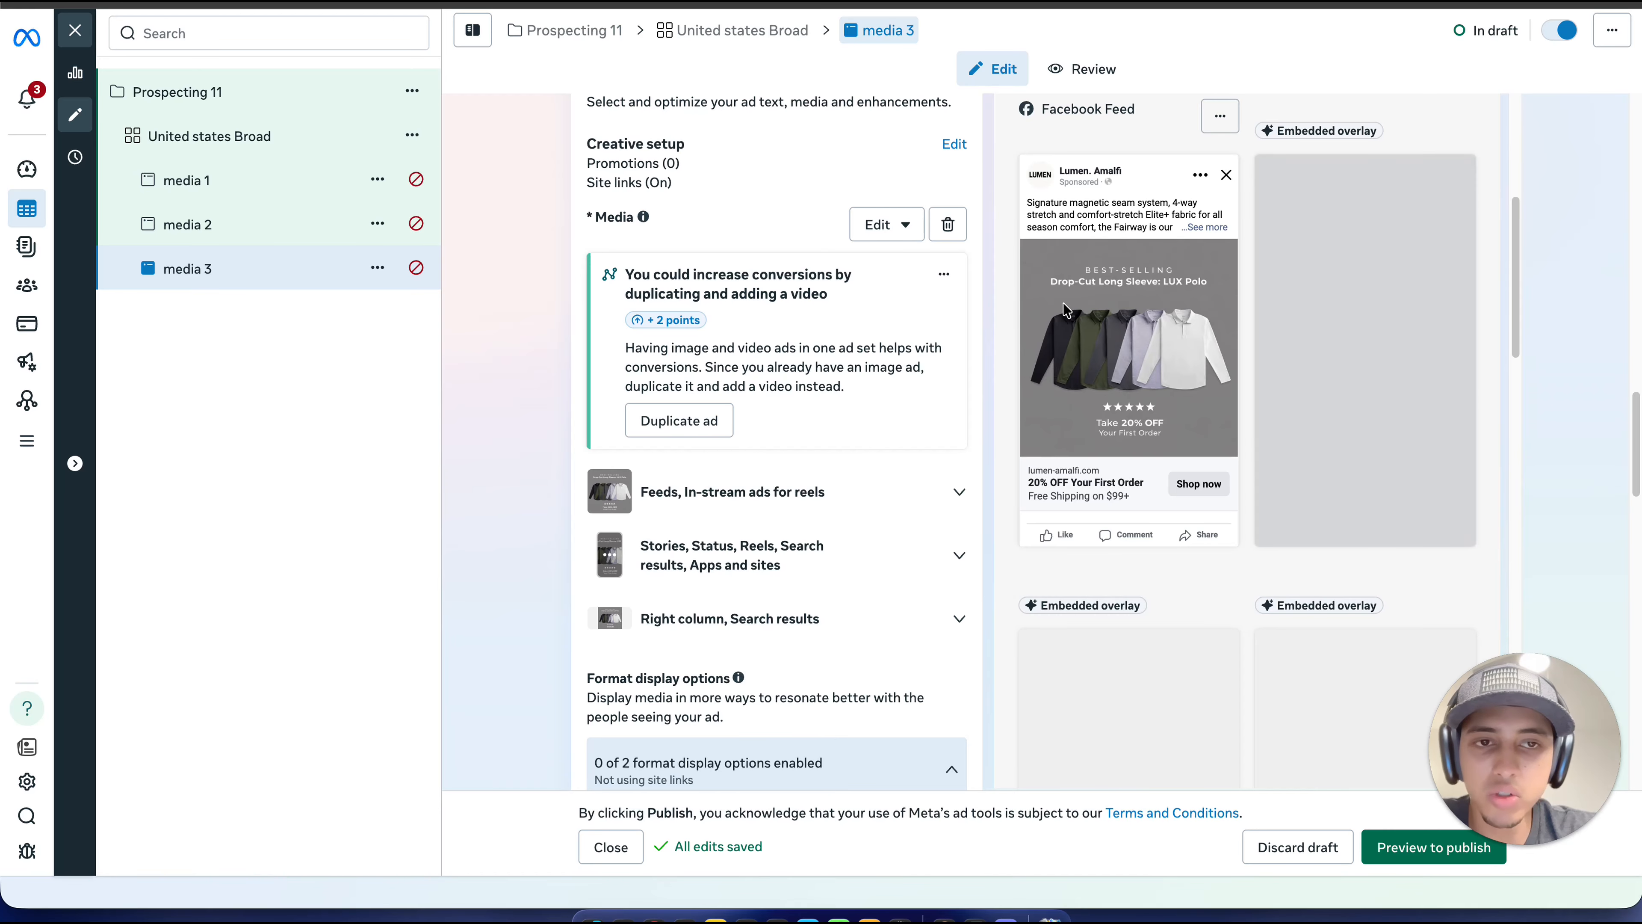
click(1219, 227)
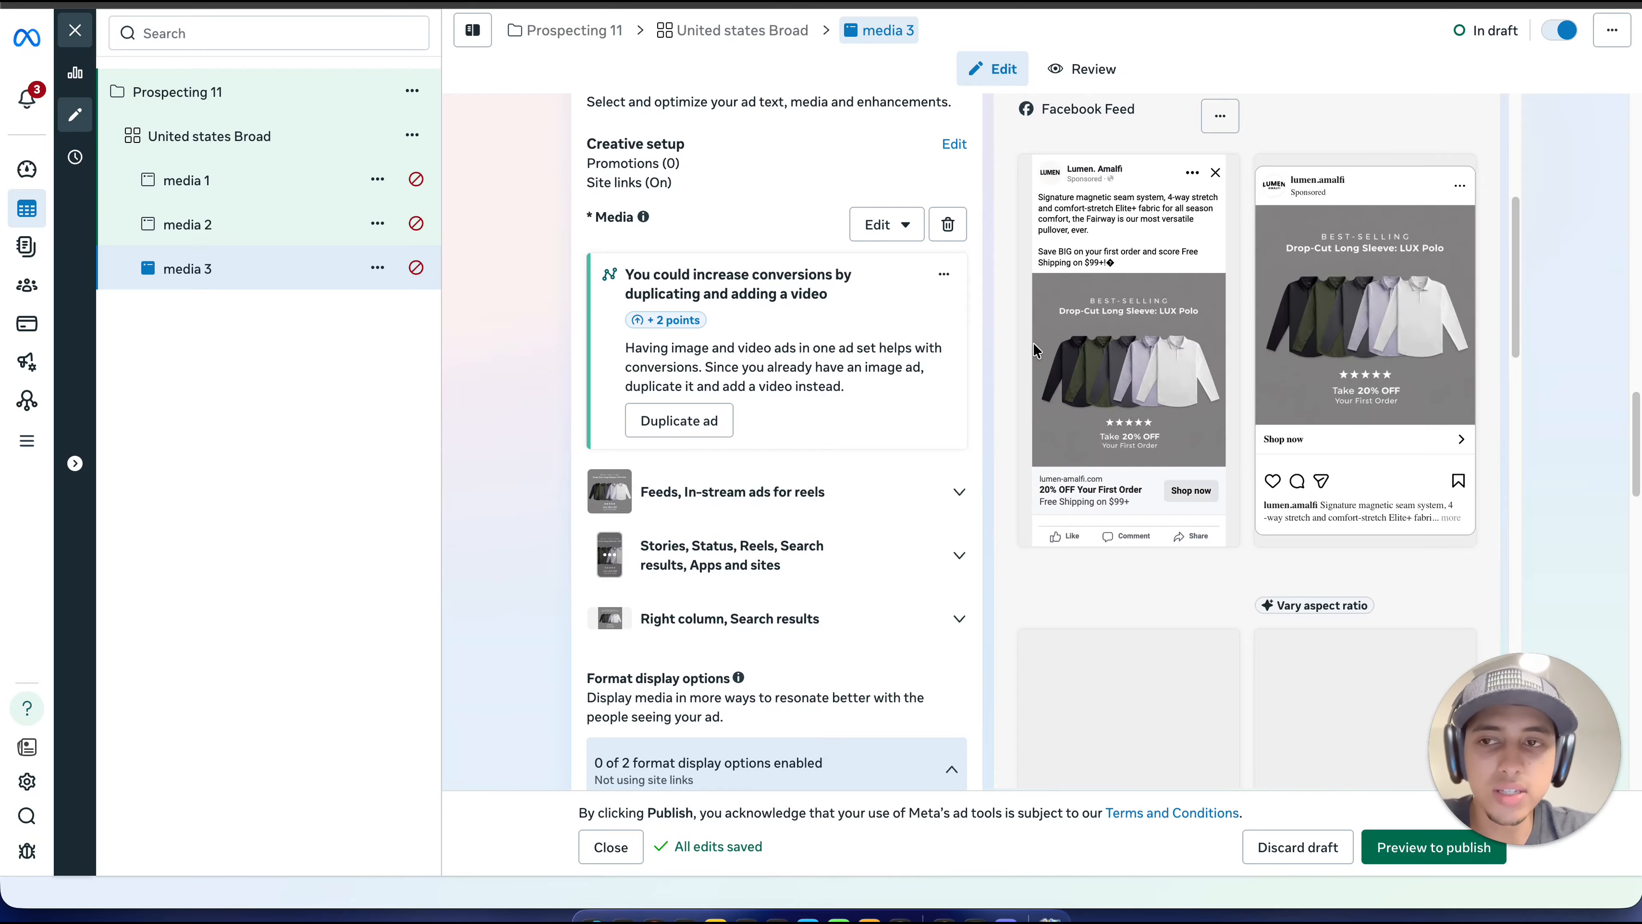
scroll(743, 272, down, 1)
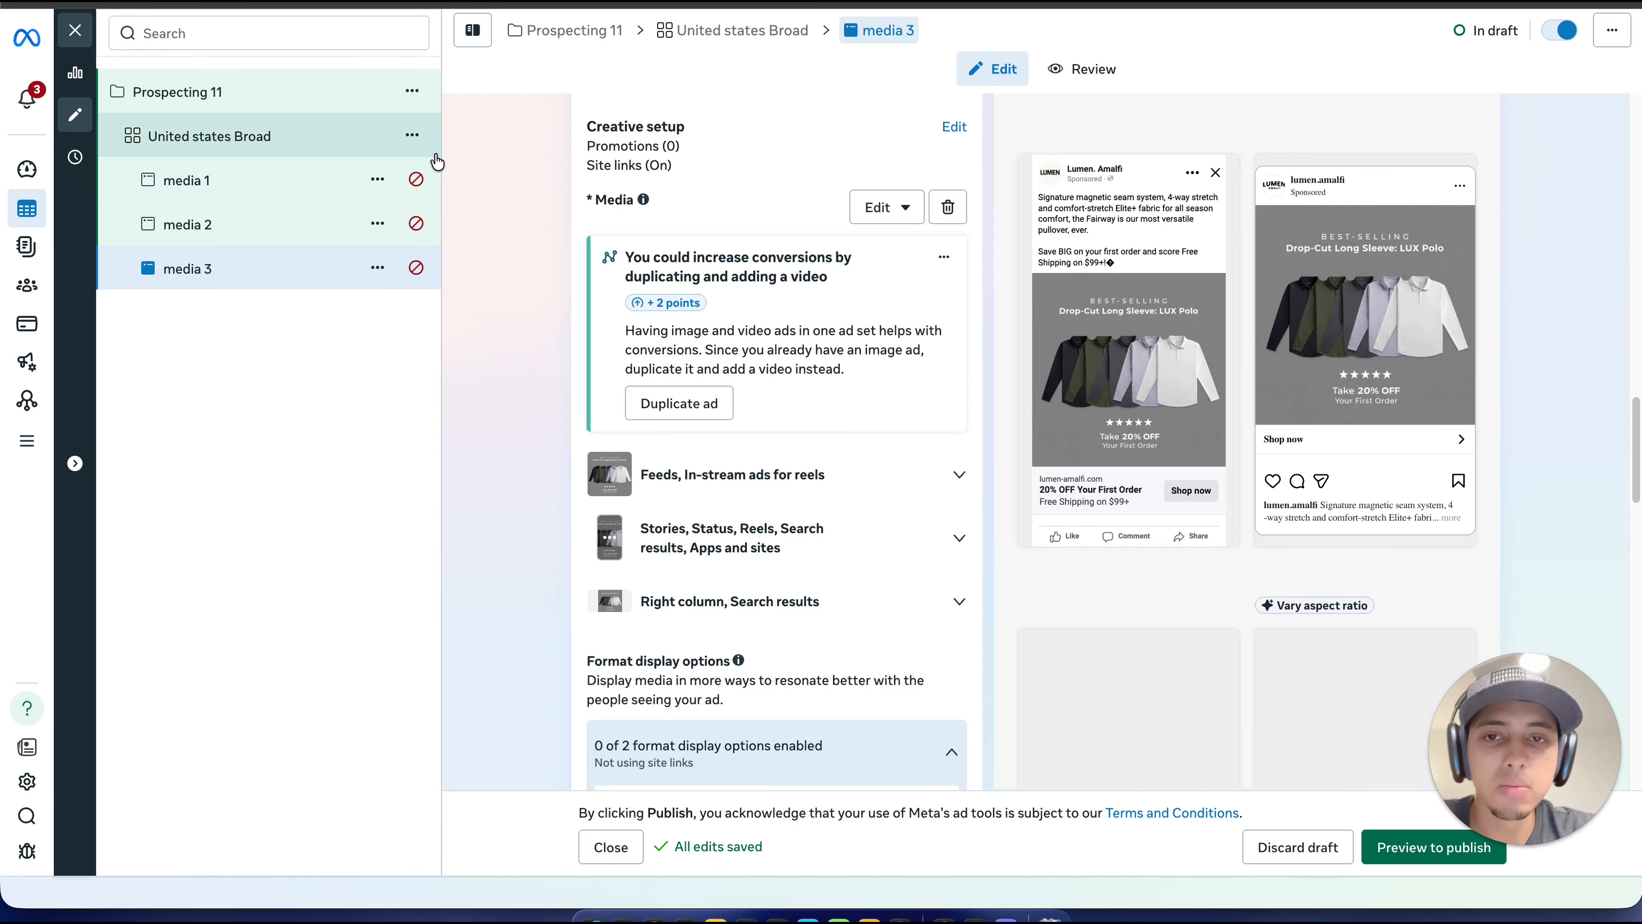
Step: Quick-duplicate the ad set "United states Broad" within the campaign and replace that part of the copy's name with "LA Audience"
click(411, 136)
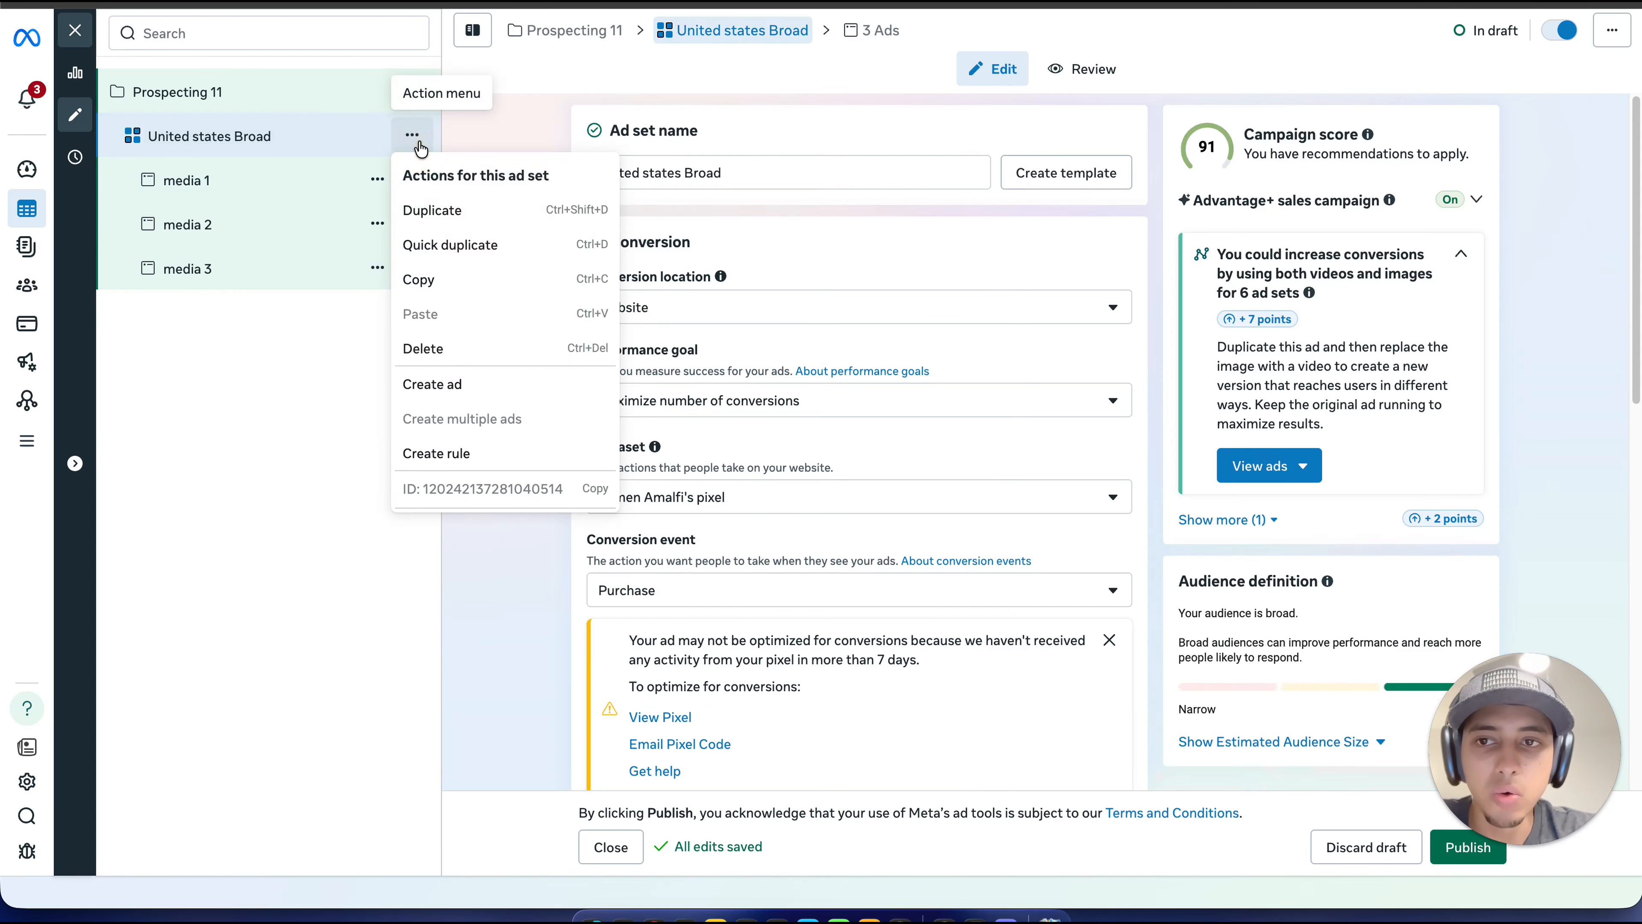
click(489, 244)
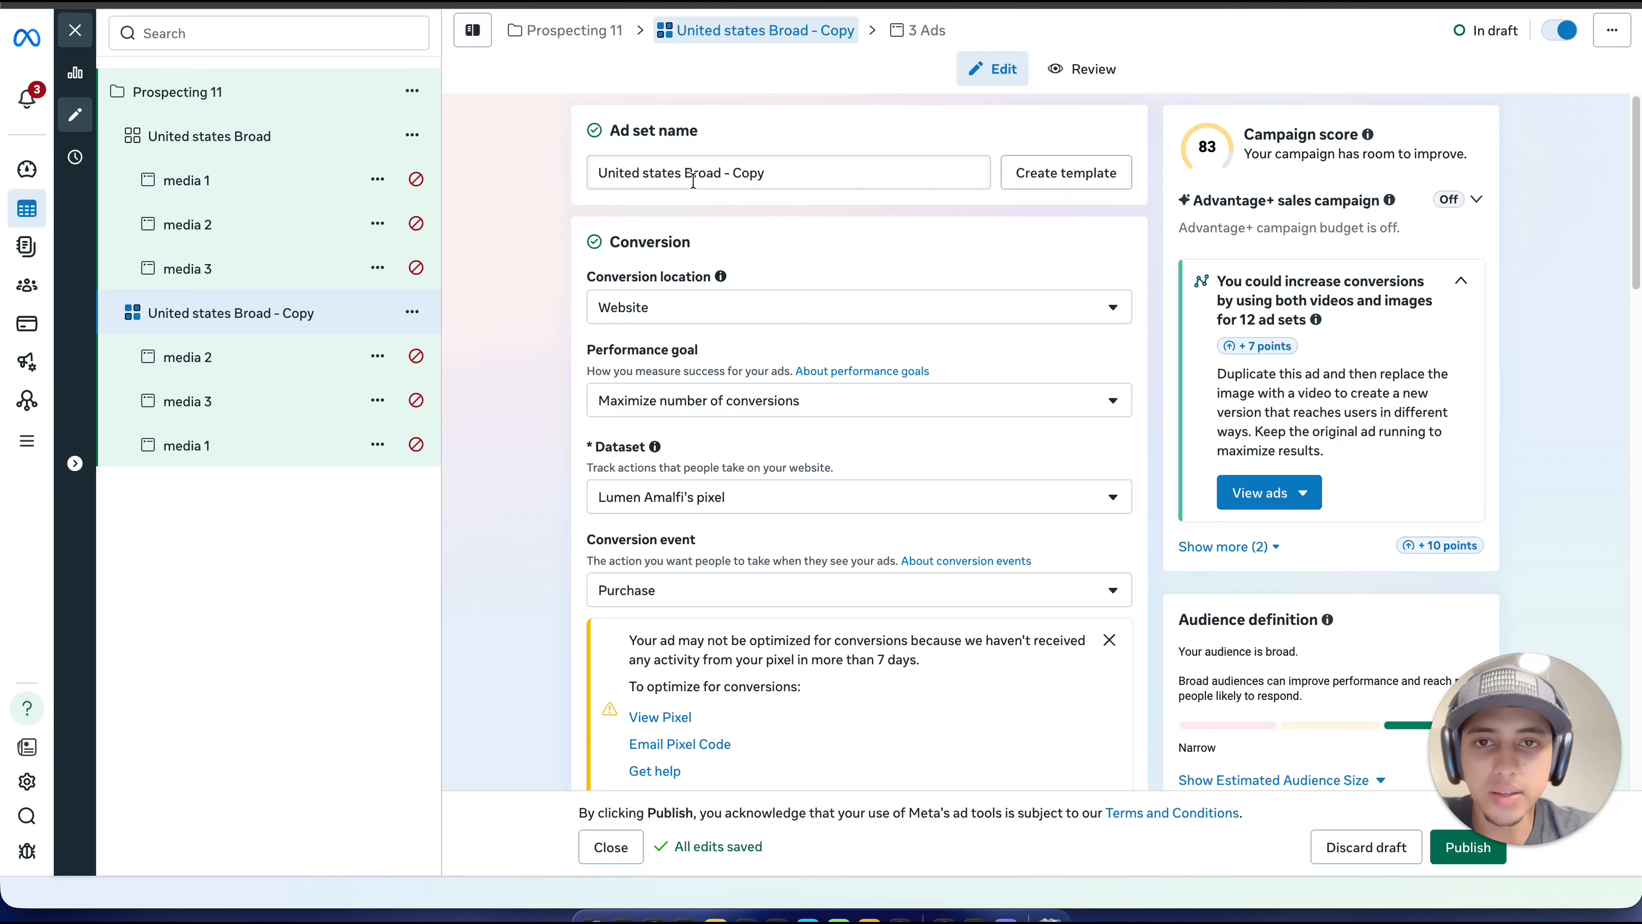
click(697, 177)
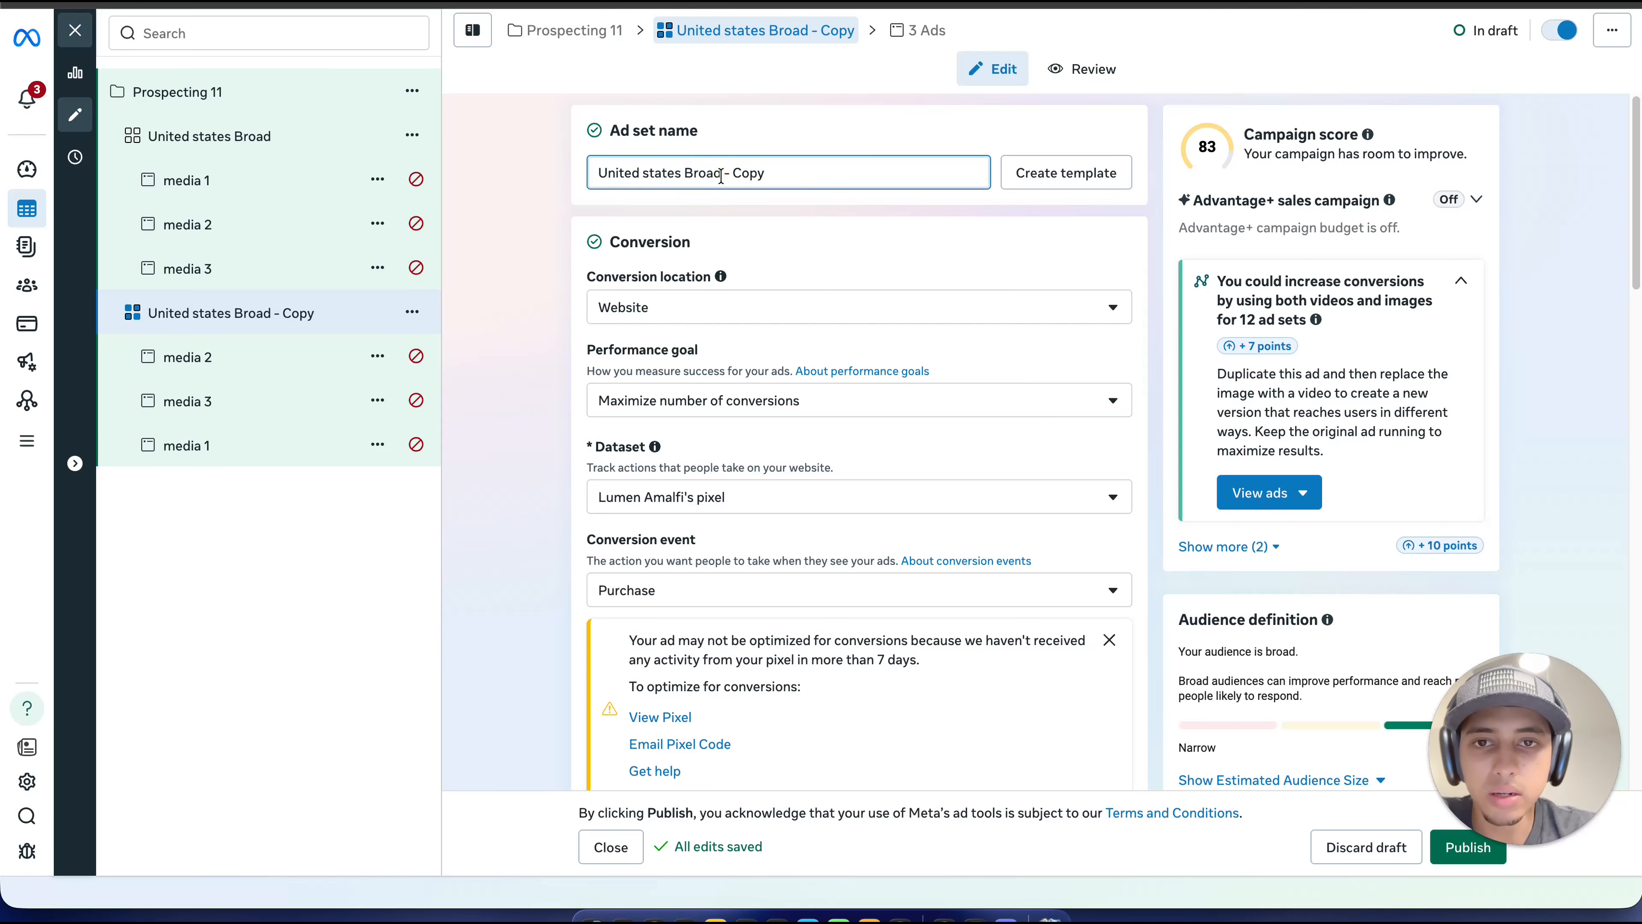
drag(721, 176, 575, 173)
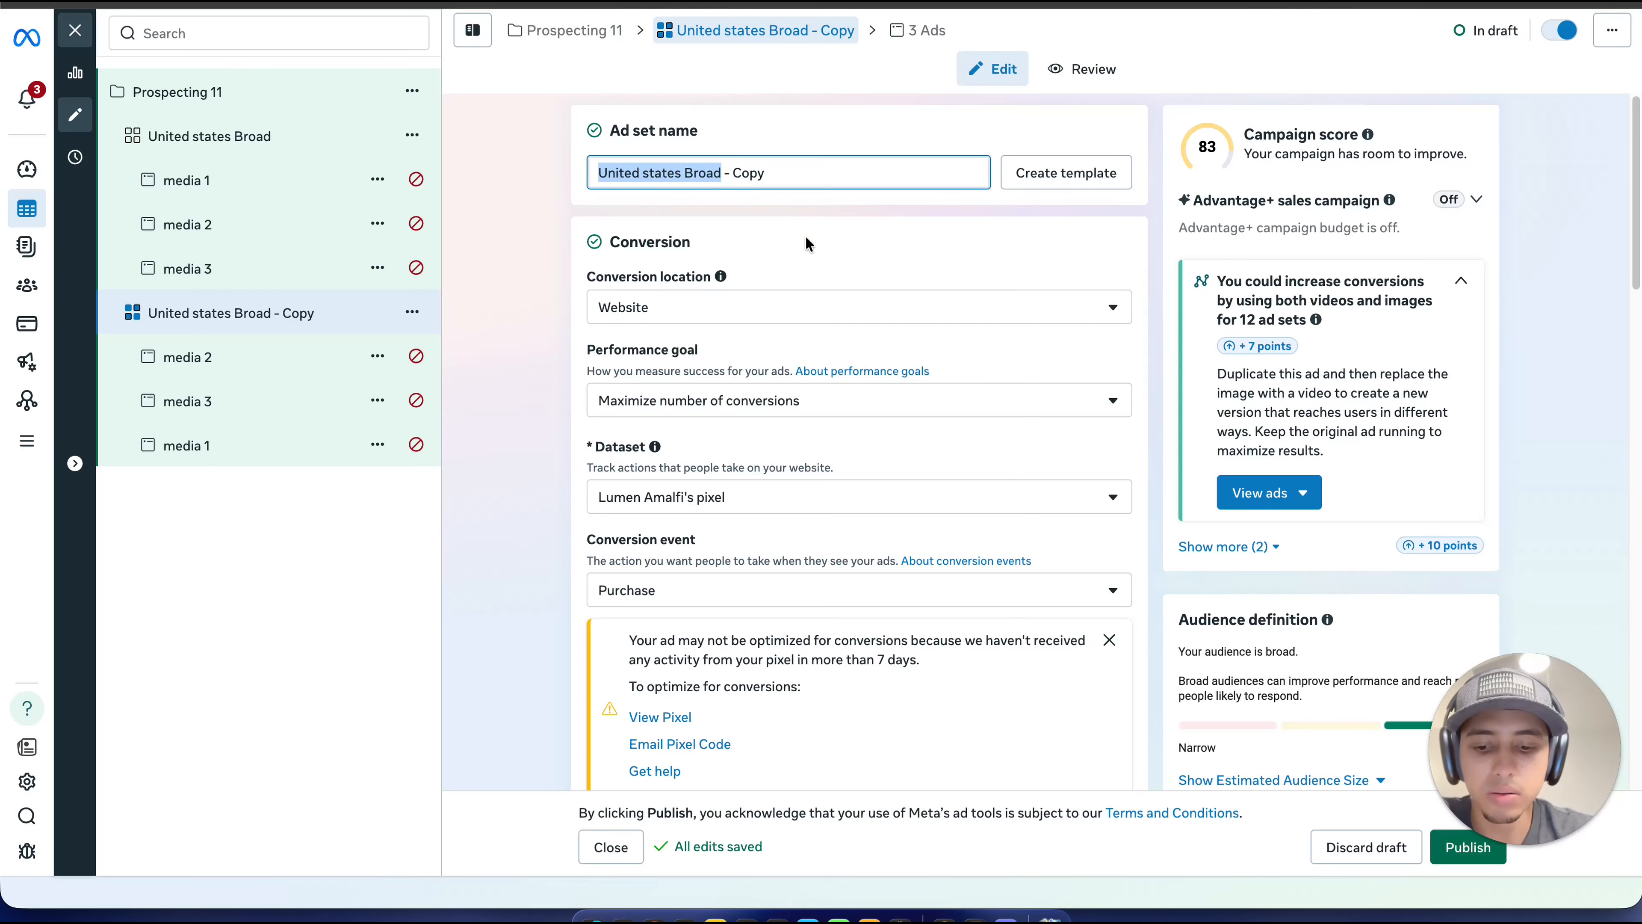
text(La)
key(BackSpace)
text(A)
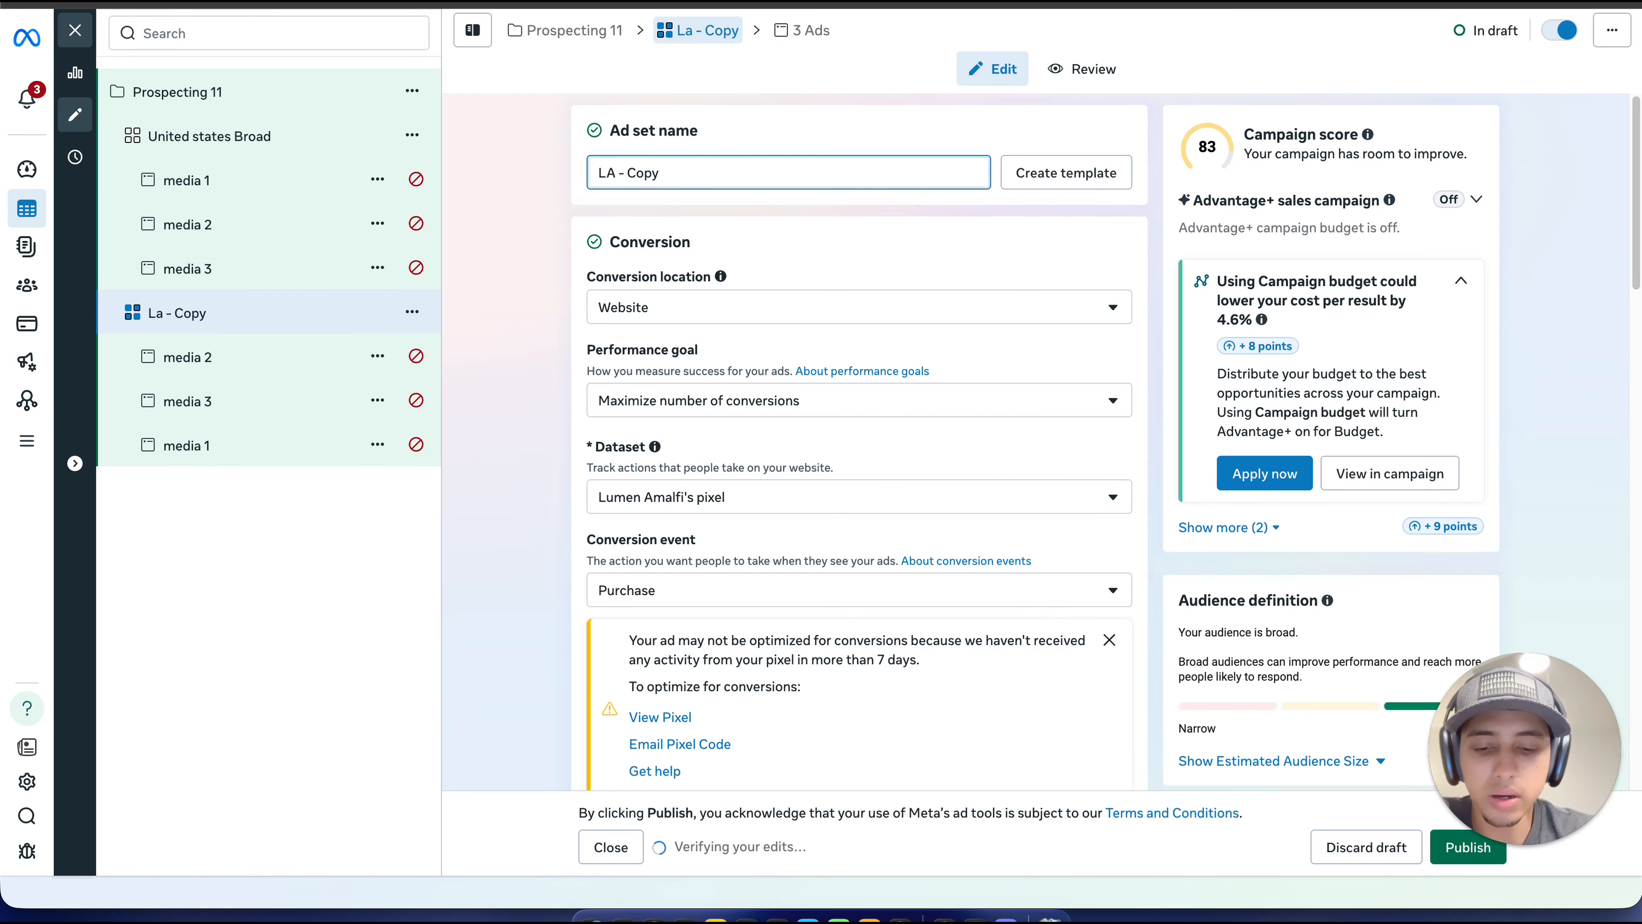
text( Audinc)
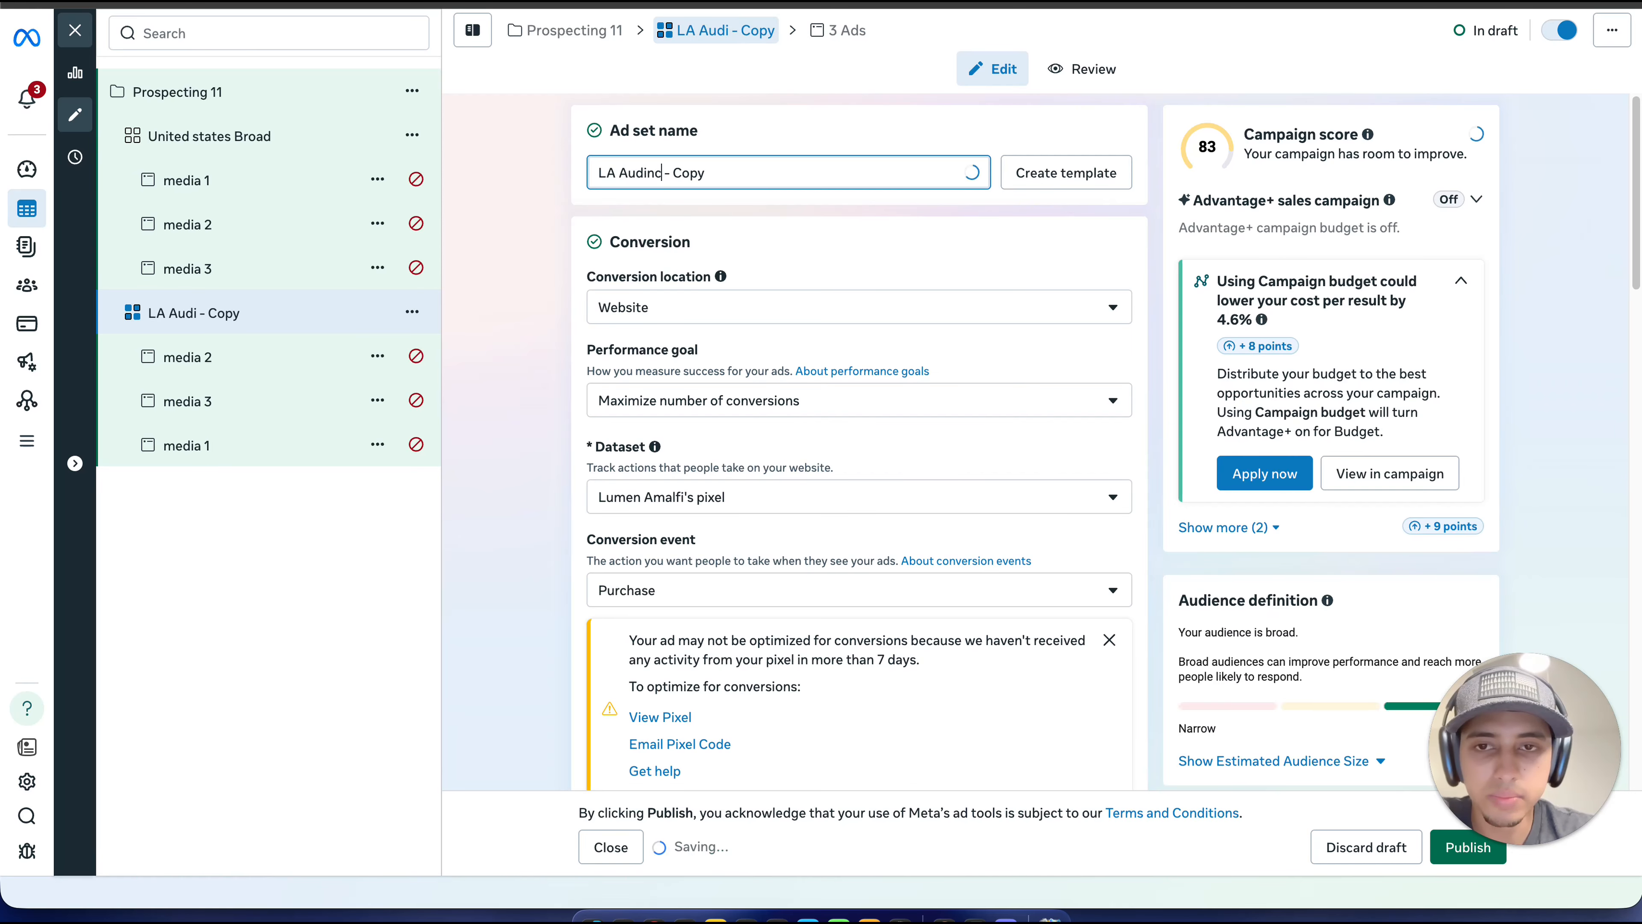
text(e)
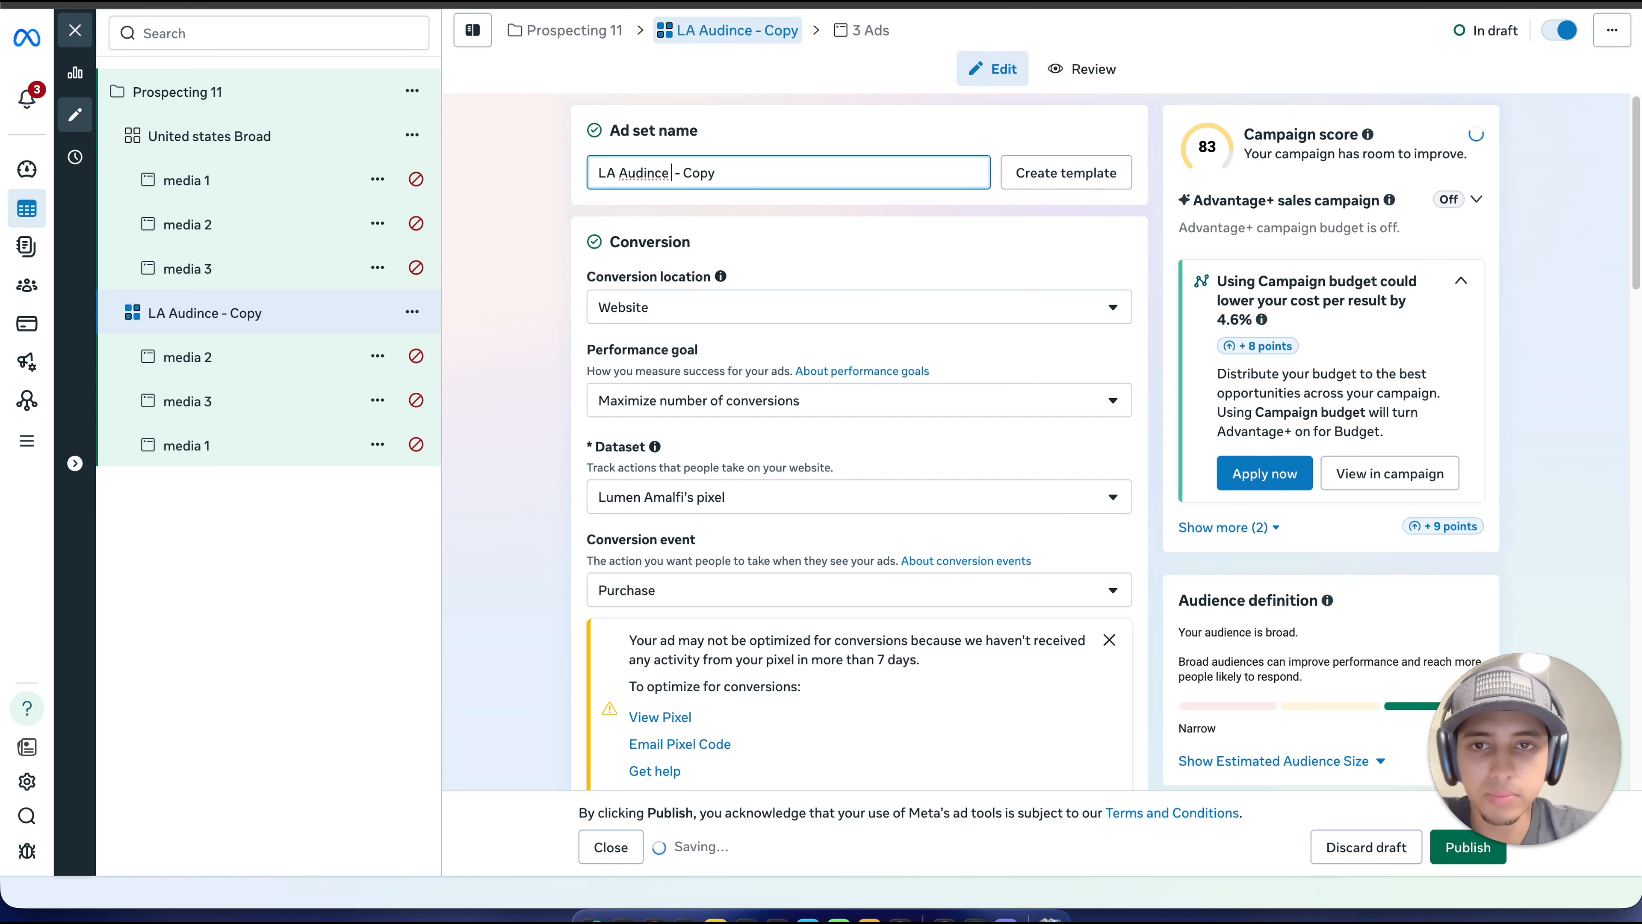
right_click(649, 167)
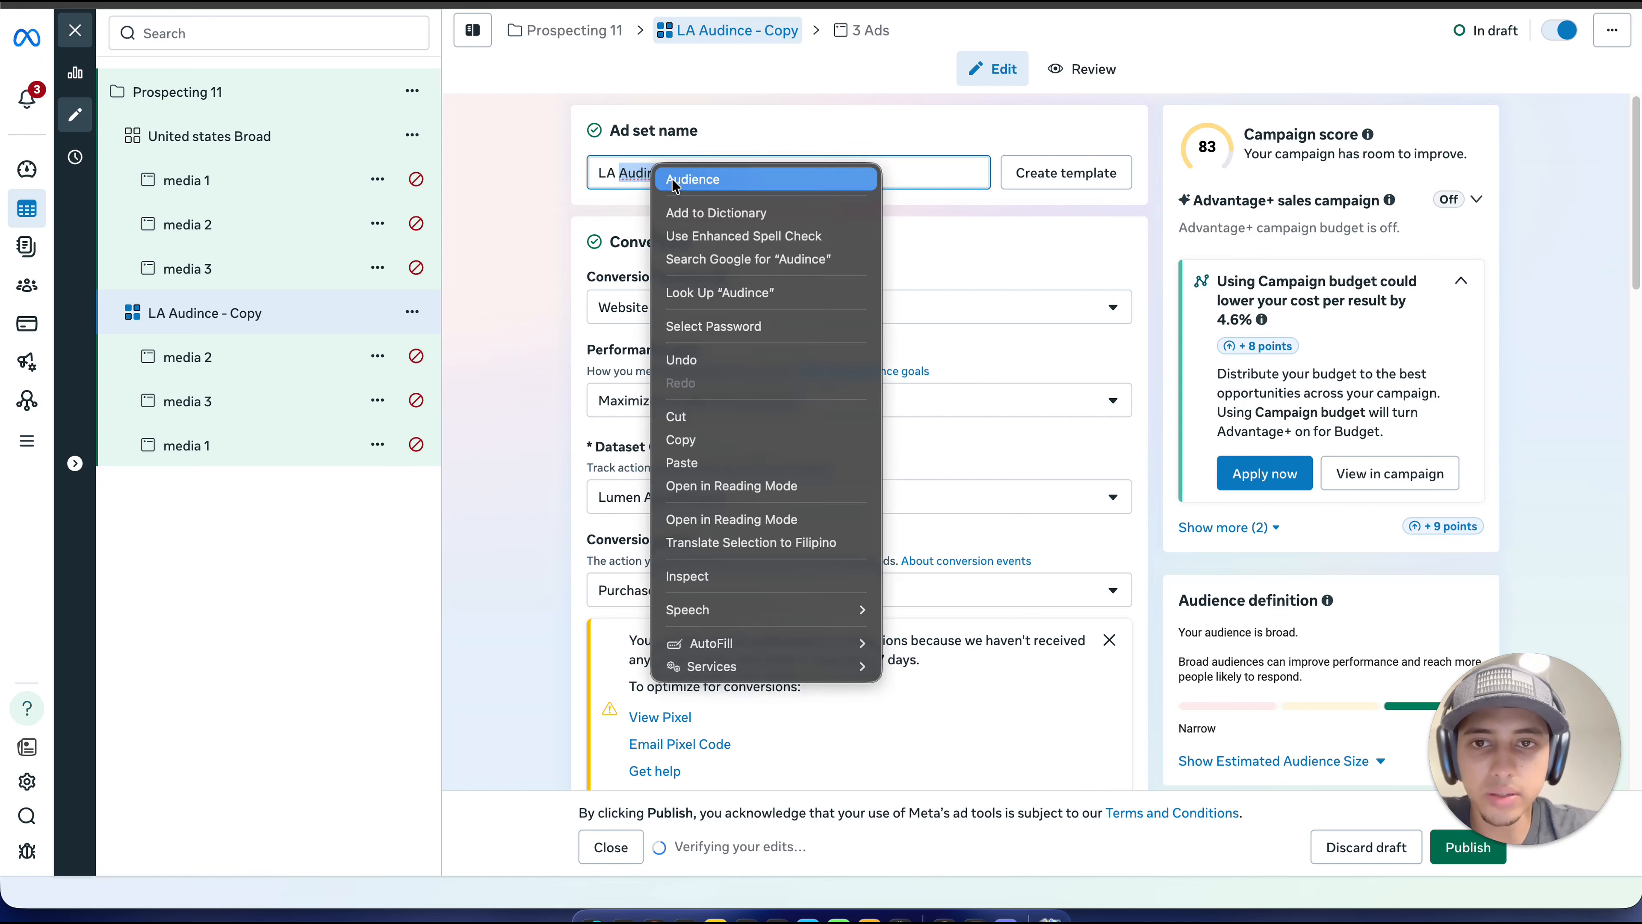
click(675, 176)
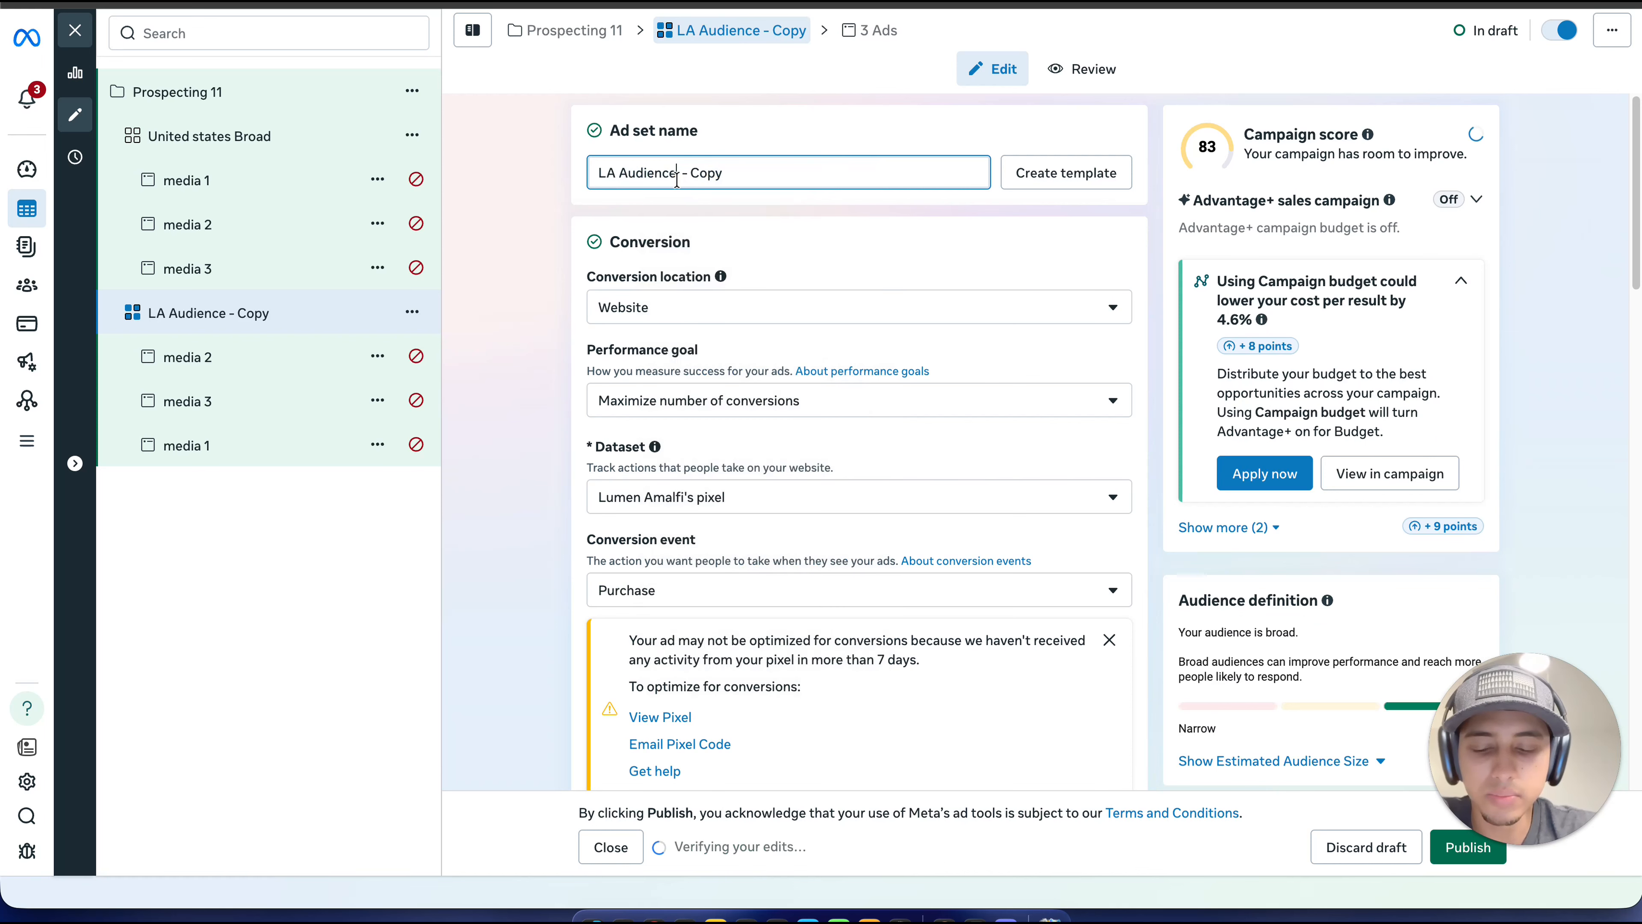
Step: Replace the "- Copy" ending of the duplicated ad set's name with "USA"
scroll(679, 178, down, 1)
click(829, 152)
click(817, 166)
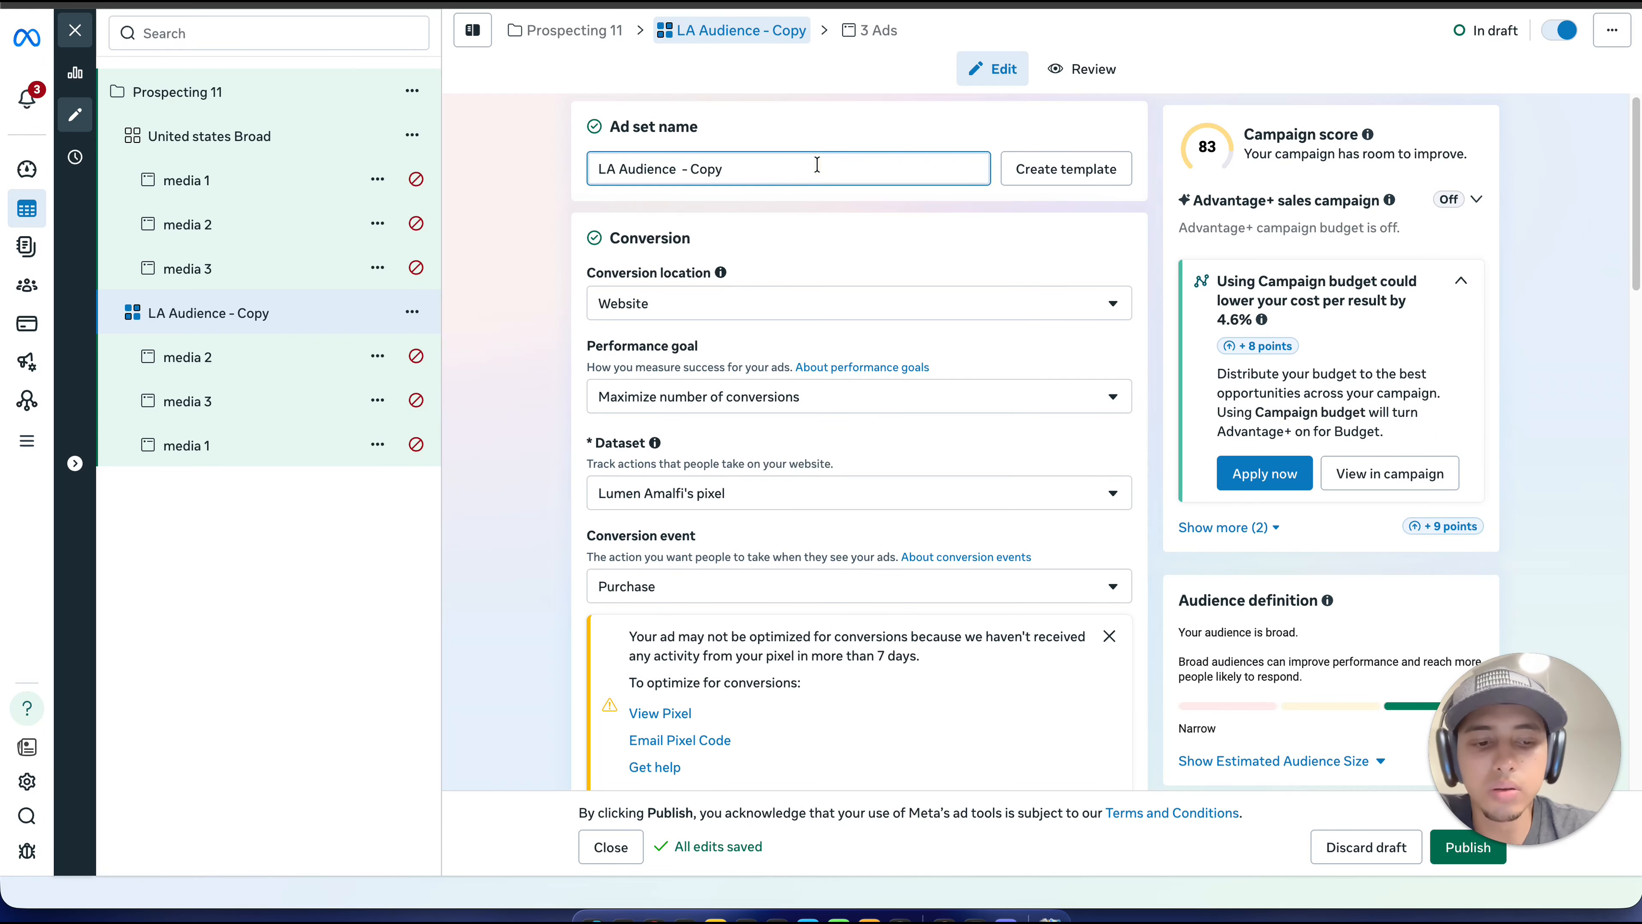
key(BackSpace)
key(BackSpace)
key(BackSpace)
key(BackSpace)
key(BackSpace)
key(BackSpace)
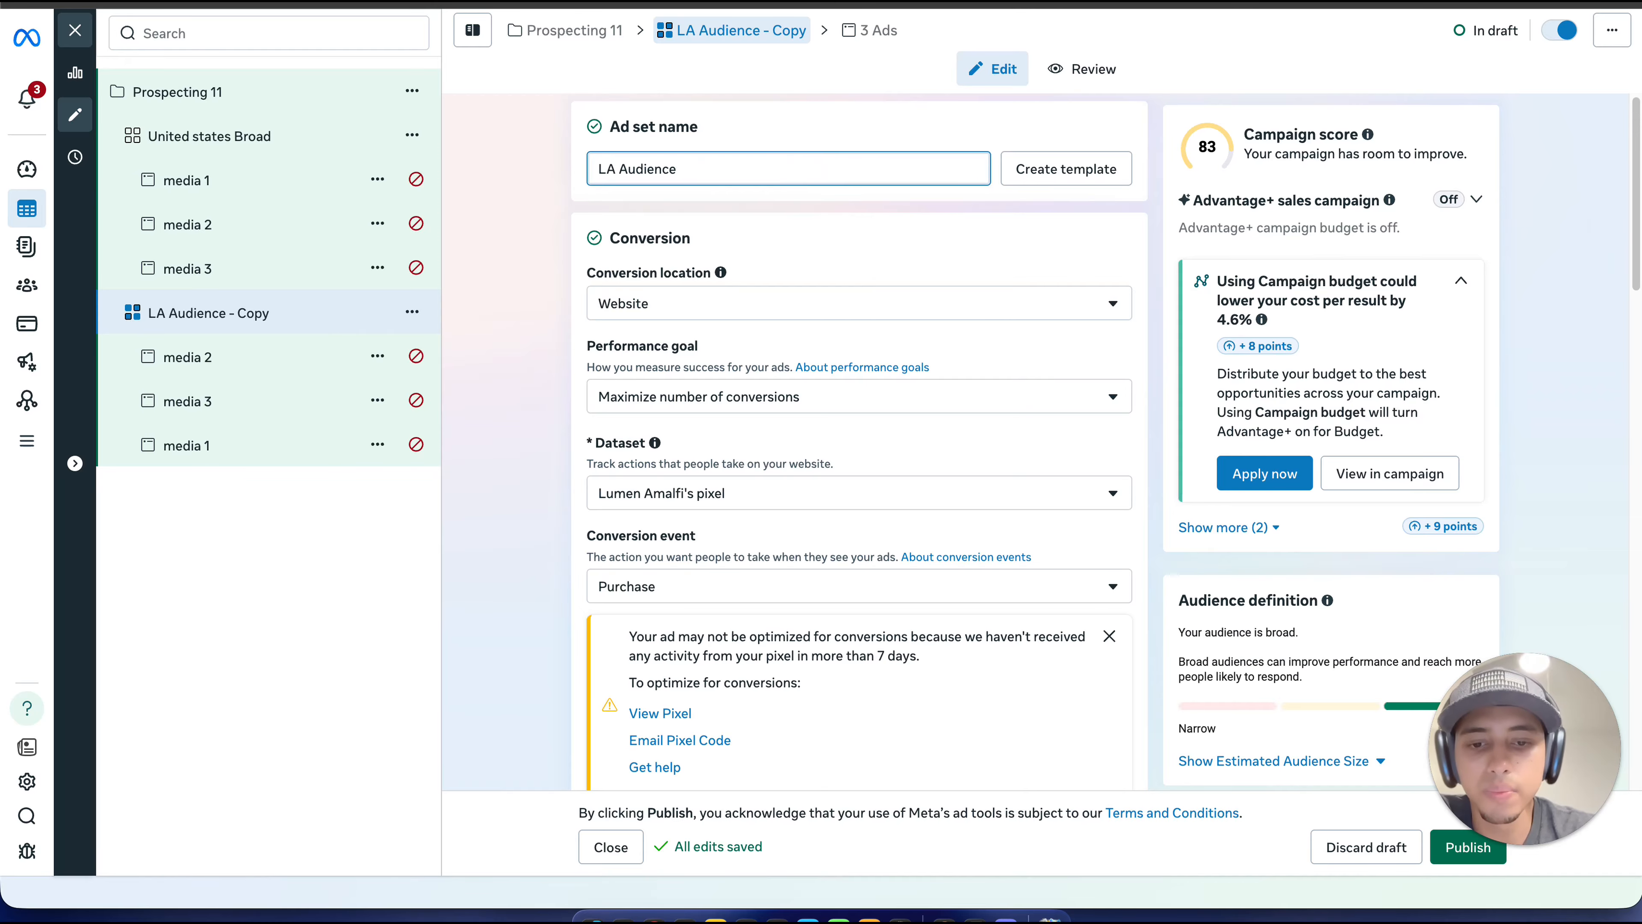
text(USA)
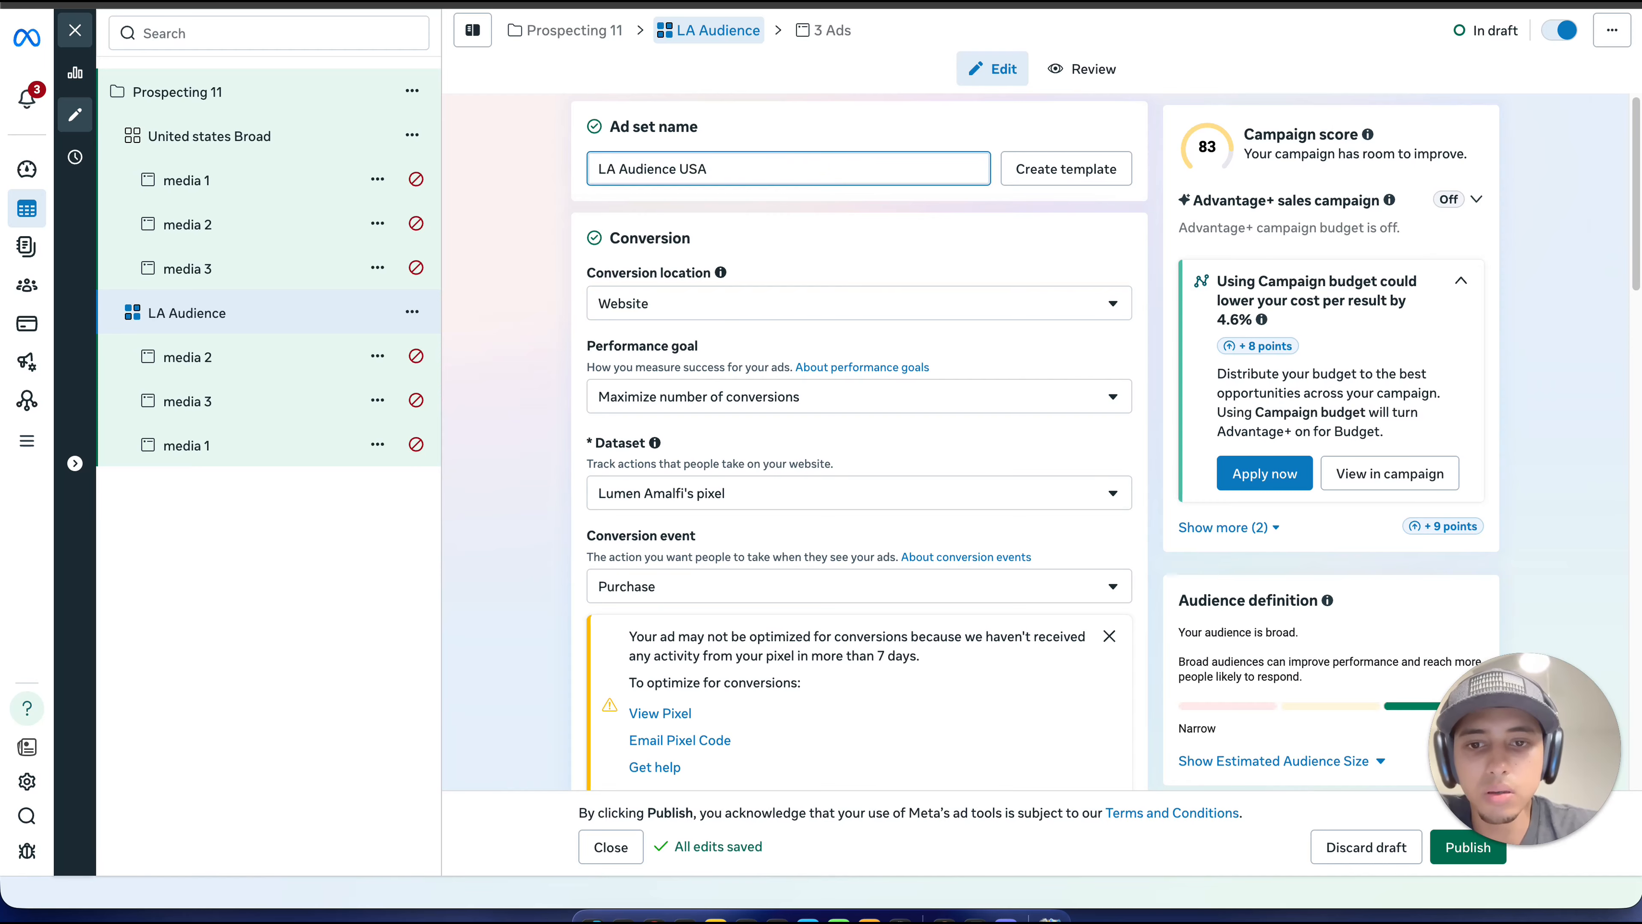
Step: Switch the audience setup of the ad set "LA Audience USA" to further limit the reach of its ads
scroll(816, 220, down, 7)
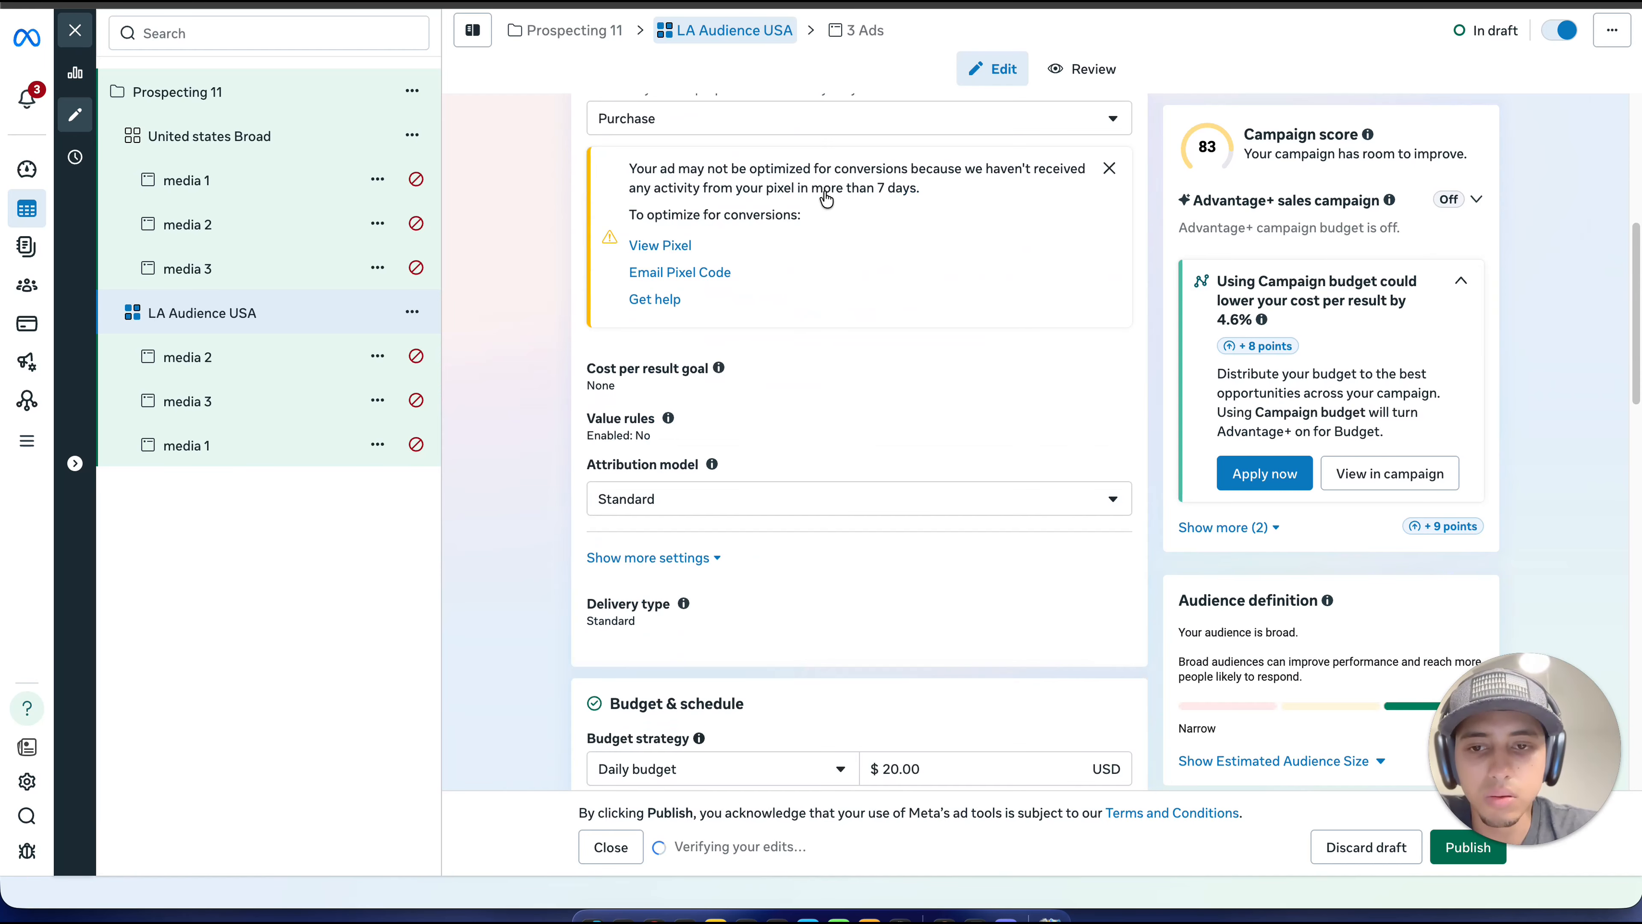
scroll(826, 199, down, 2)
scroll(823, 194, down, 15)
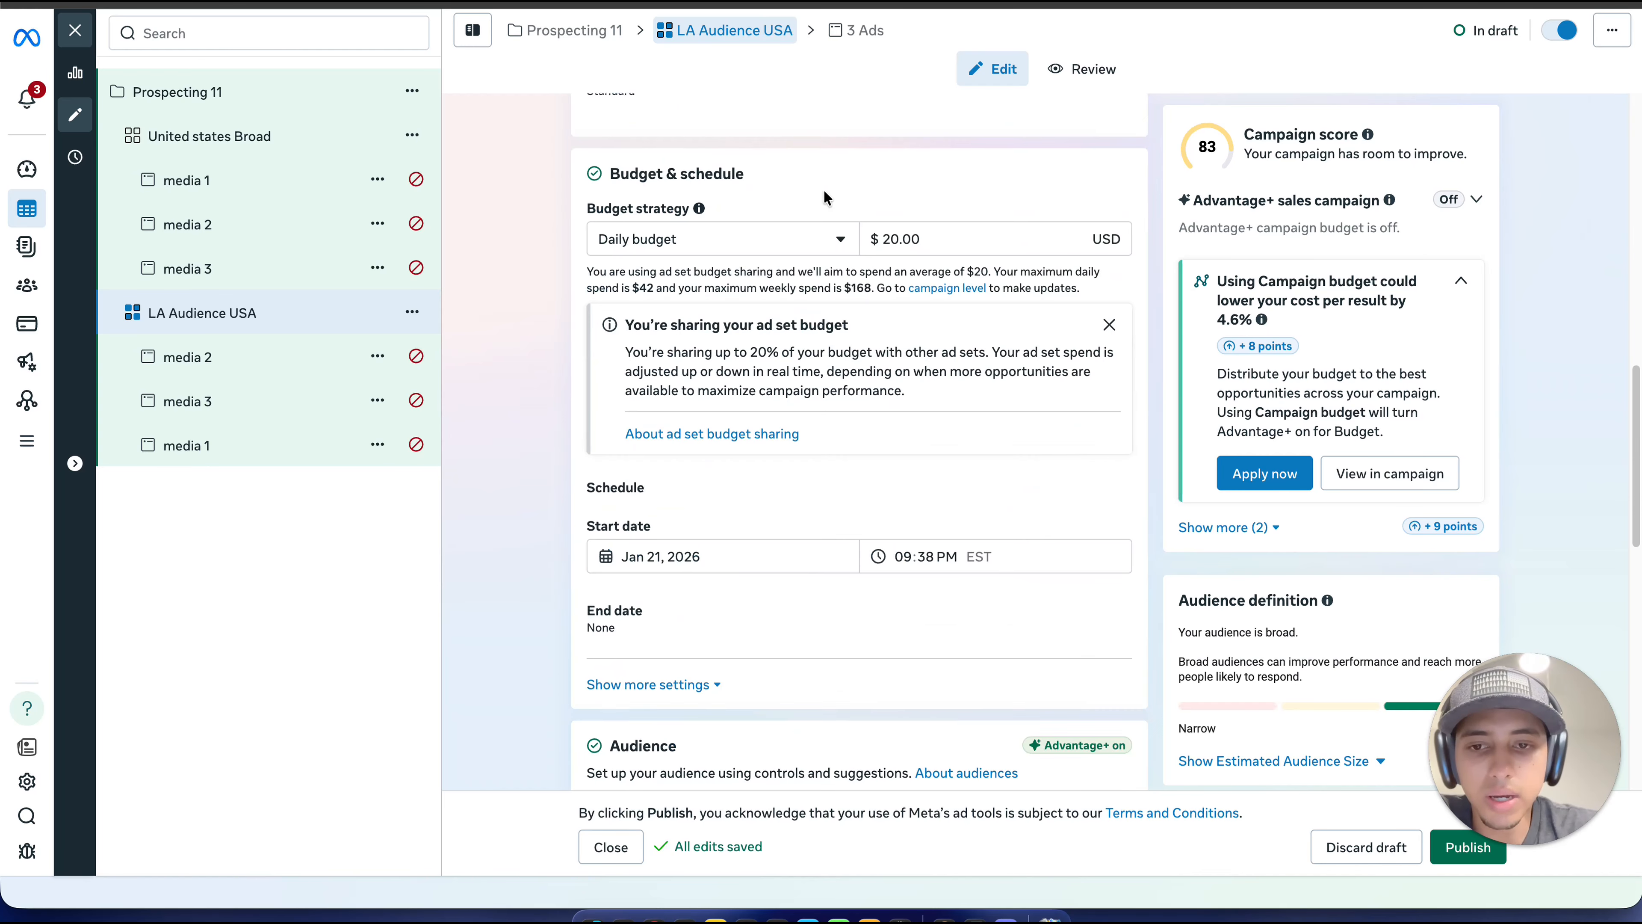
scroll(823, 196, down, 2)
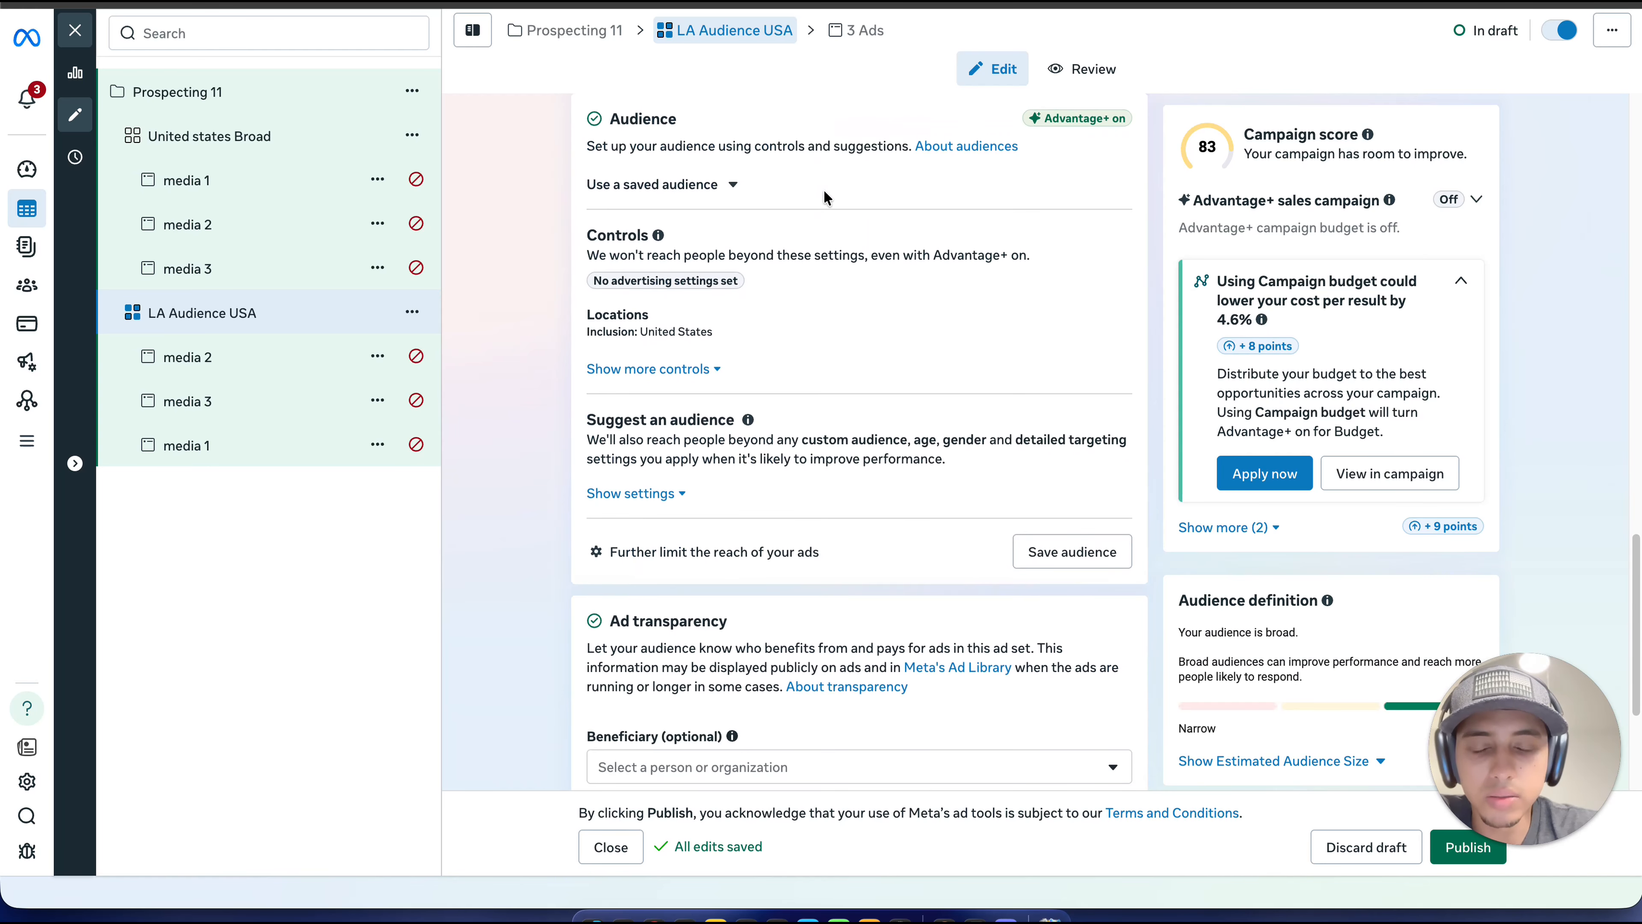
click(777, 555)
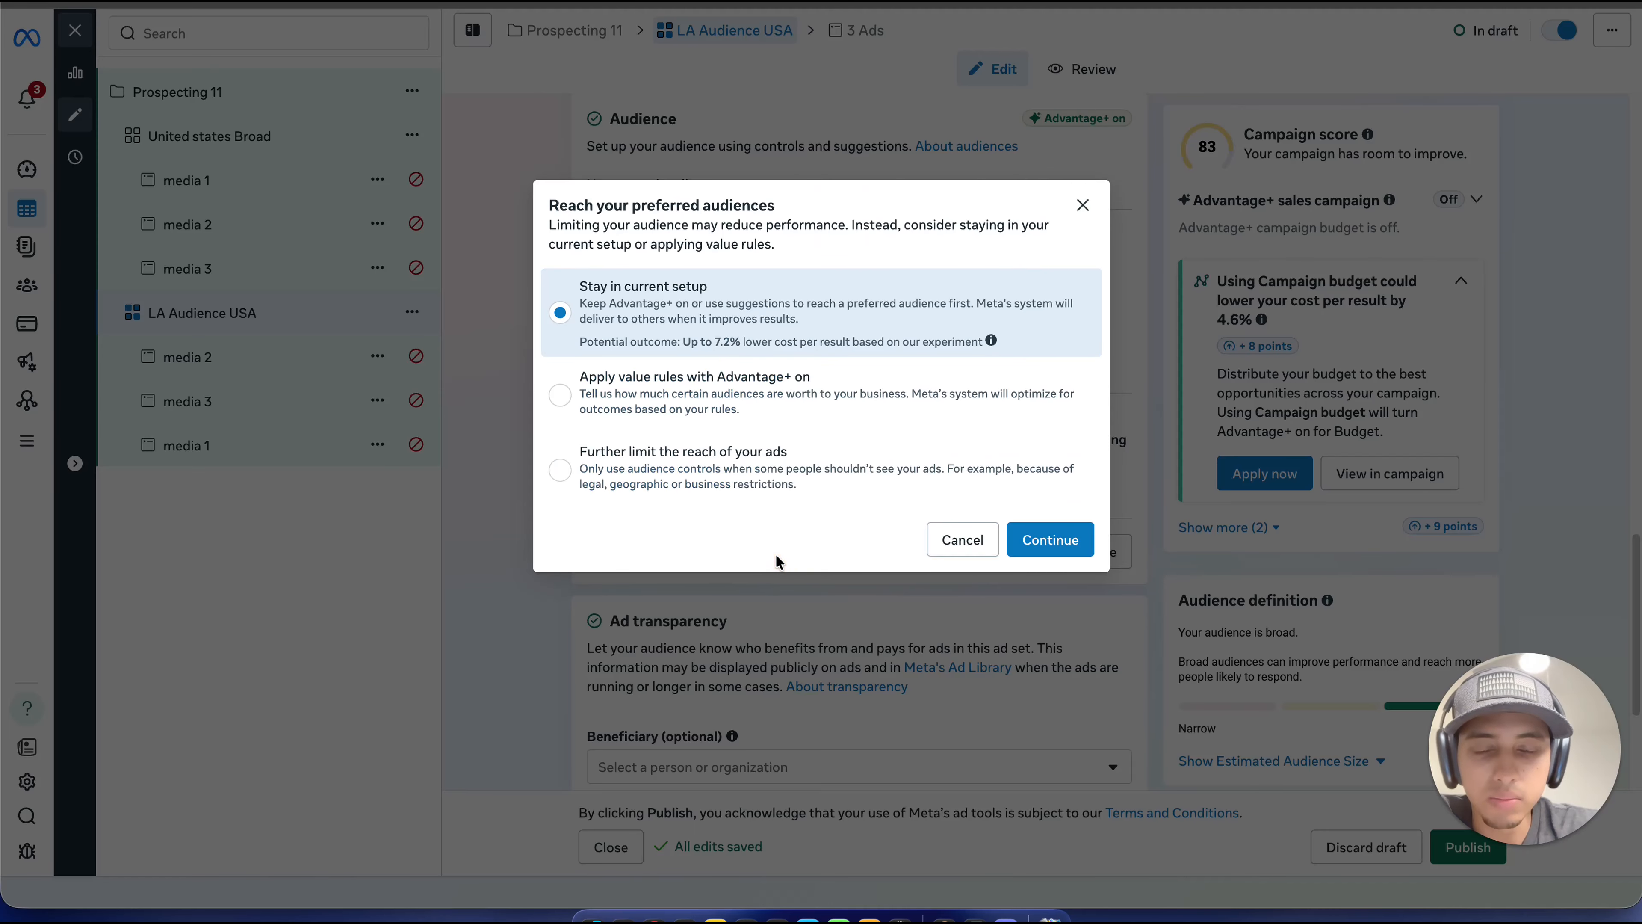
click(796, 466)
click(1052, 539)
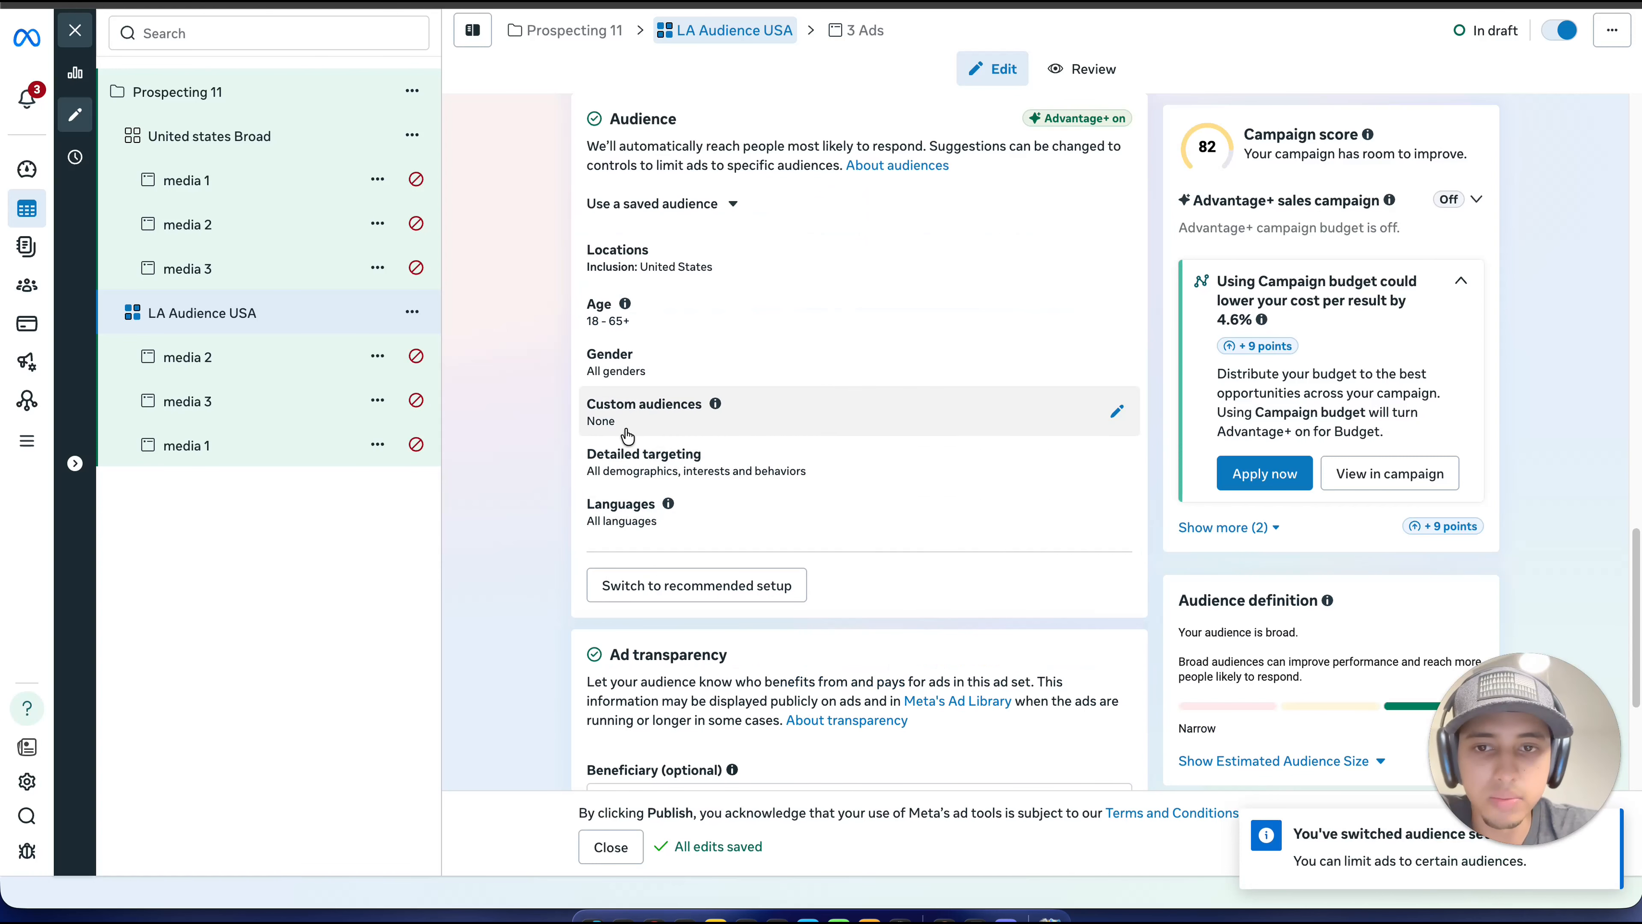
Step: Open the custom audiences setting and look through the existing audiences
click(745, 413)
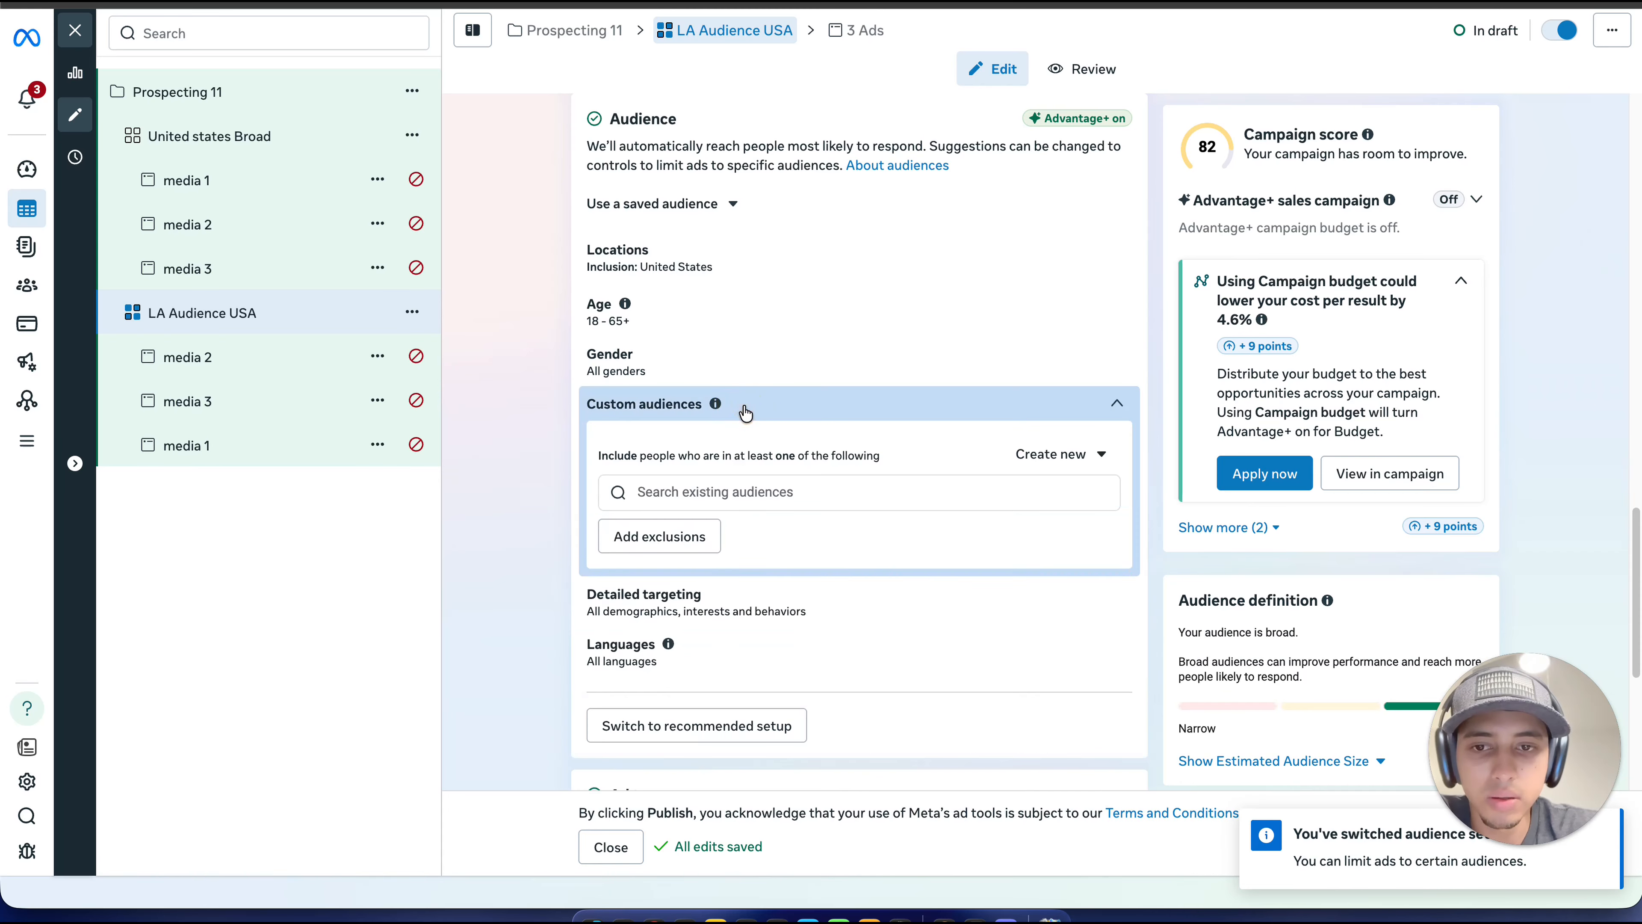
click(741, 494)
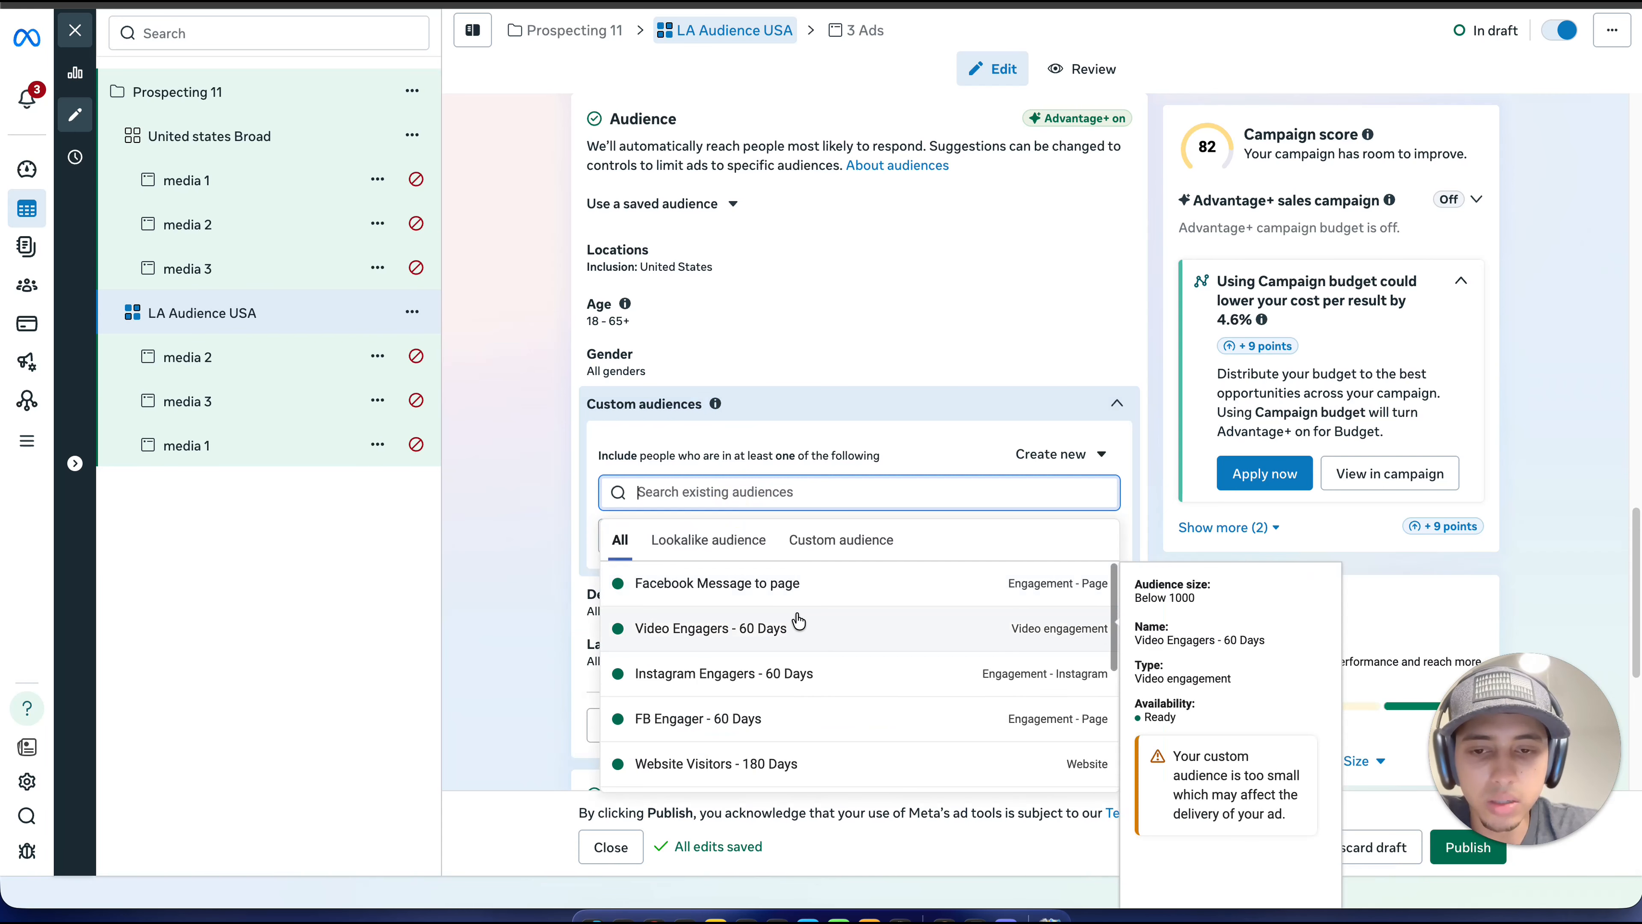
scroll(796, 615, down, 1)
Step: Rename the duplicated ad set to "LA Purchases USA"
scroll(796, 414, up, 15)
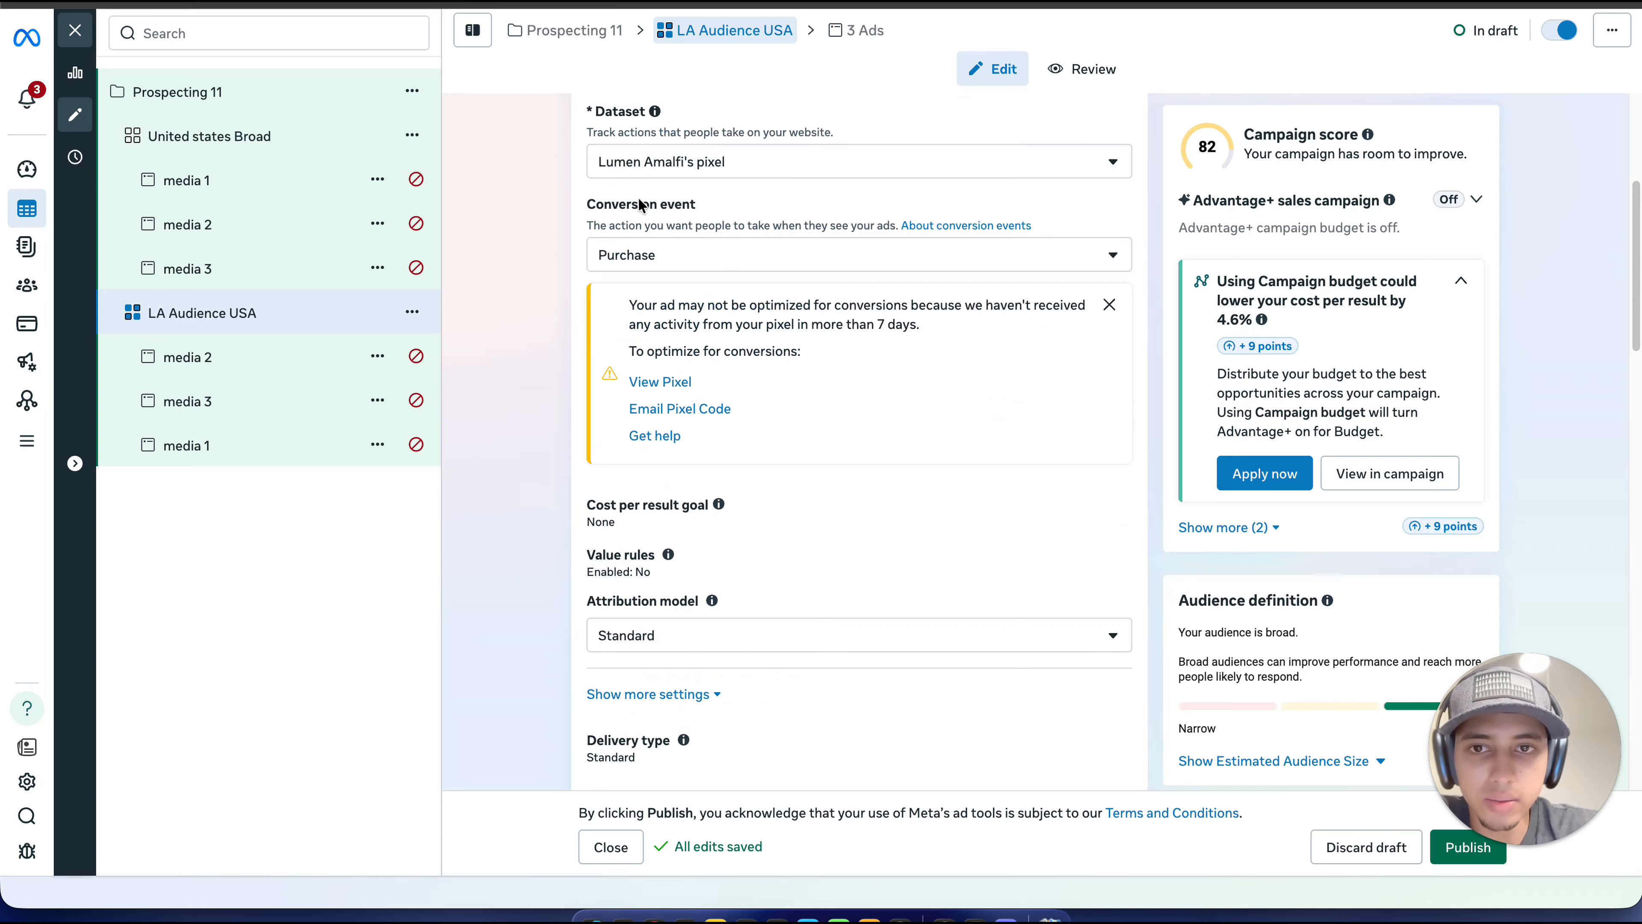
scroll(642, 205, up, 5)
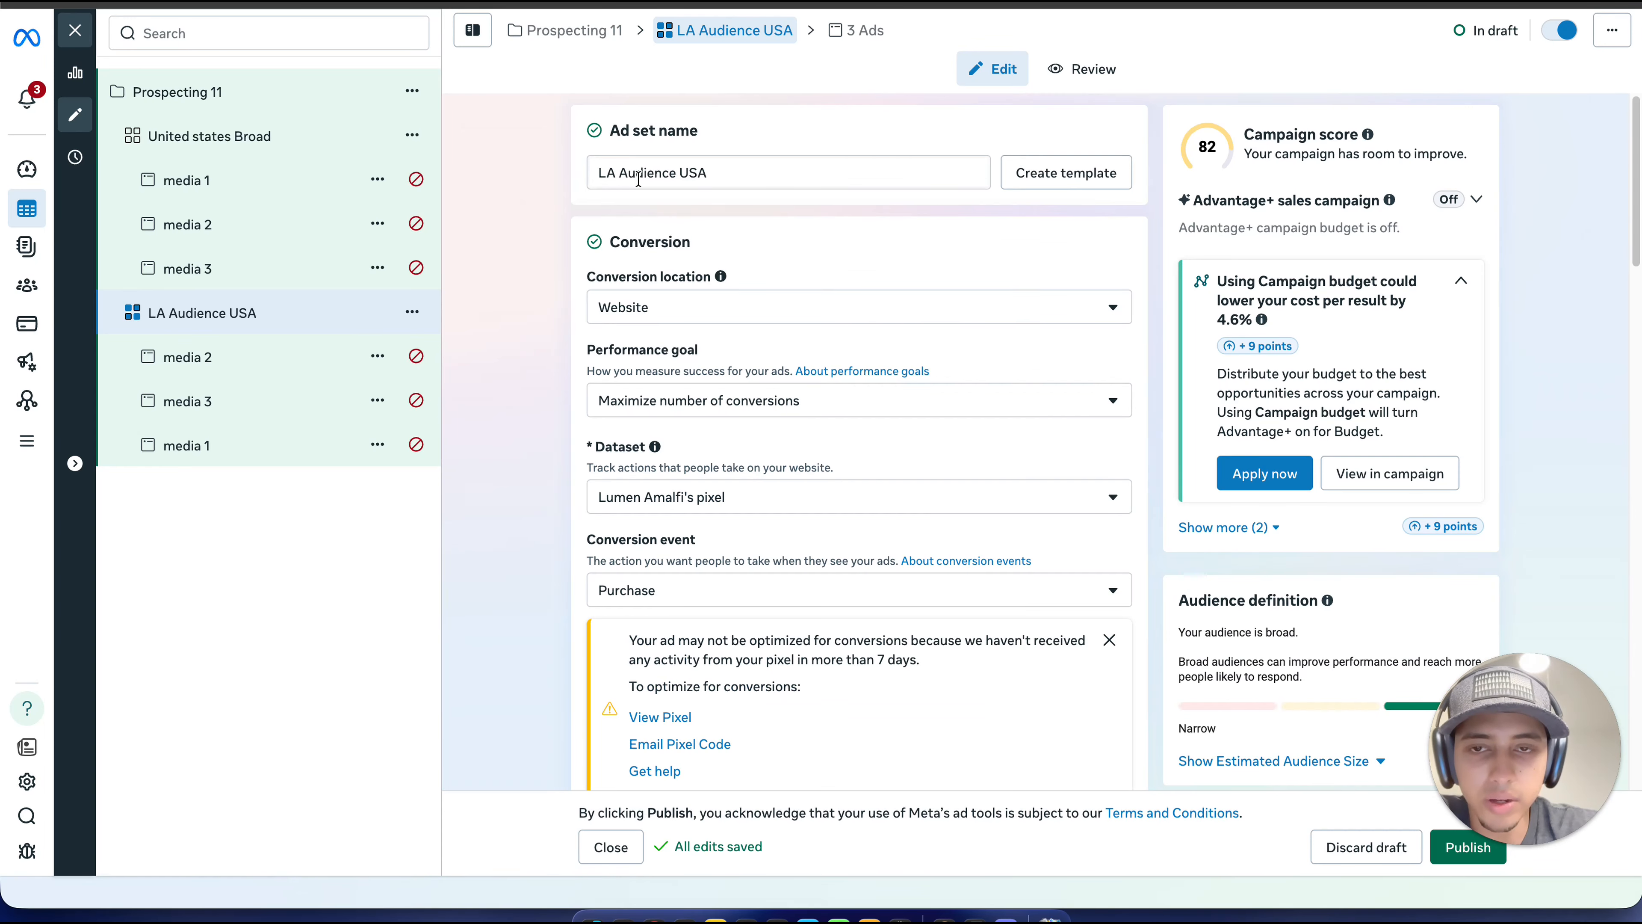
drag(673, 175, 618, 176)
key(BackSpace)
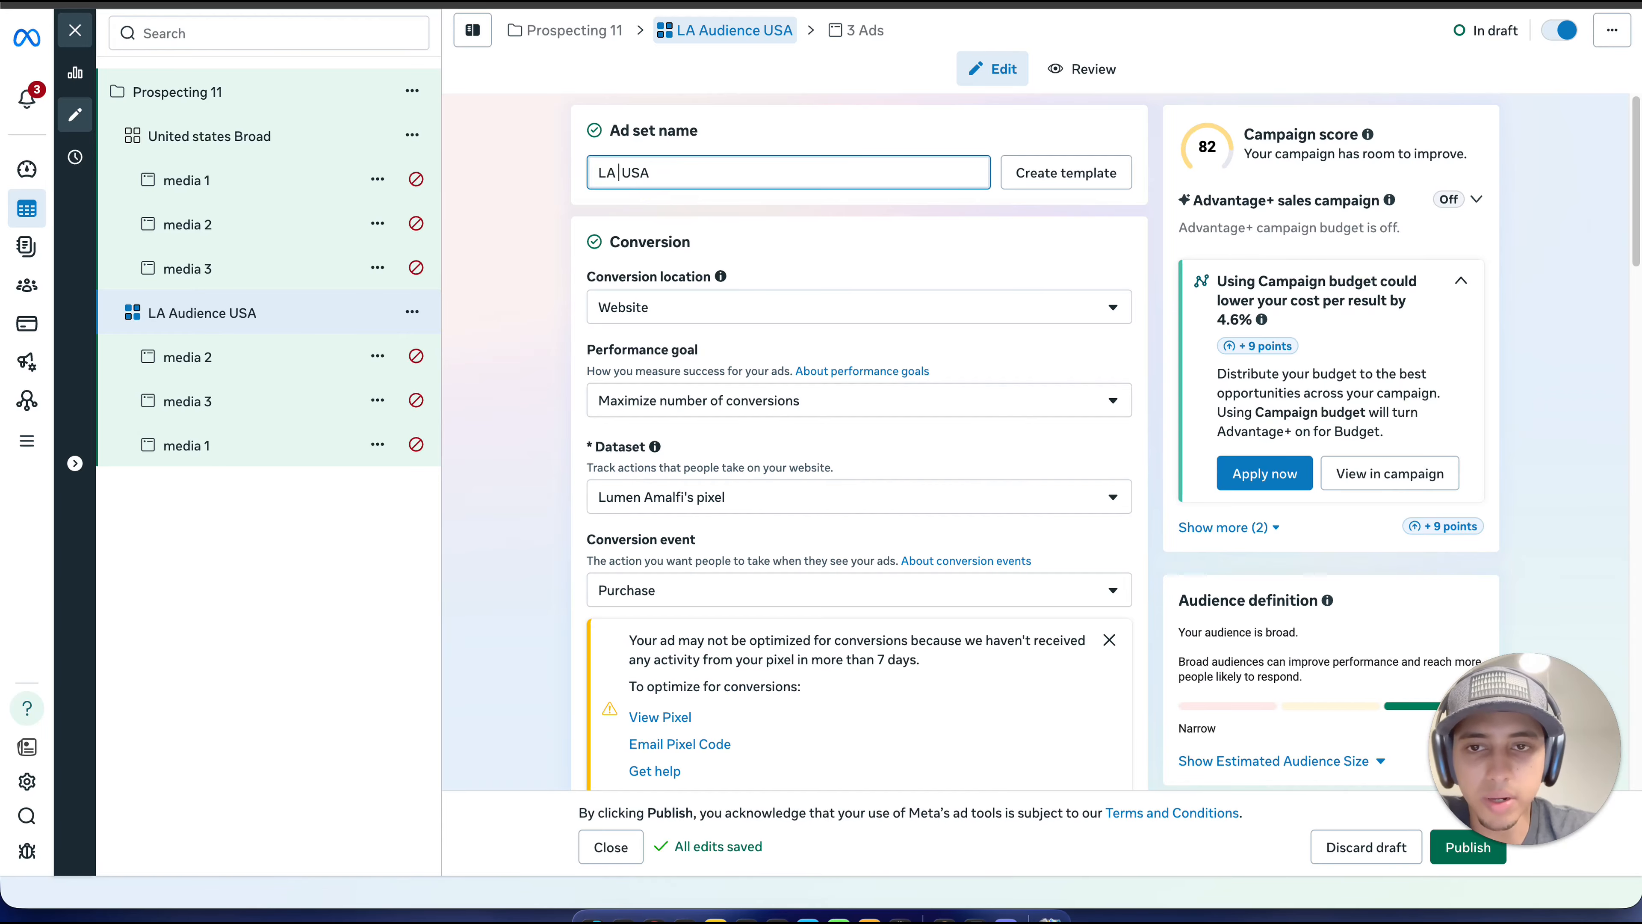
text(Purc)
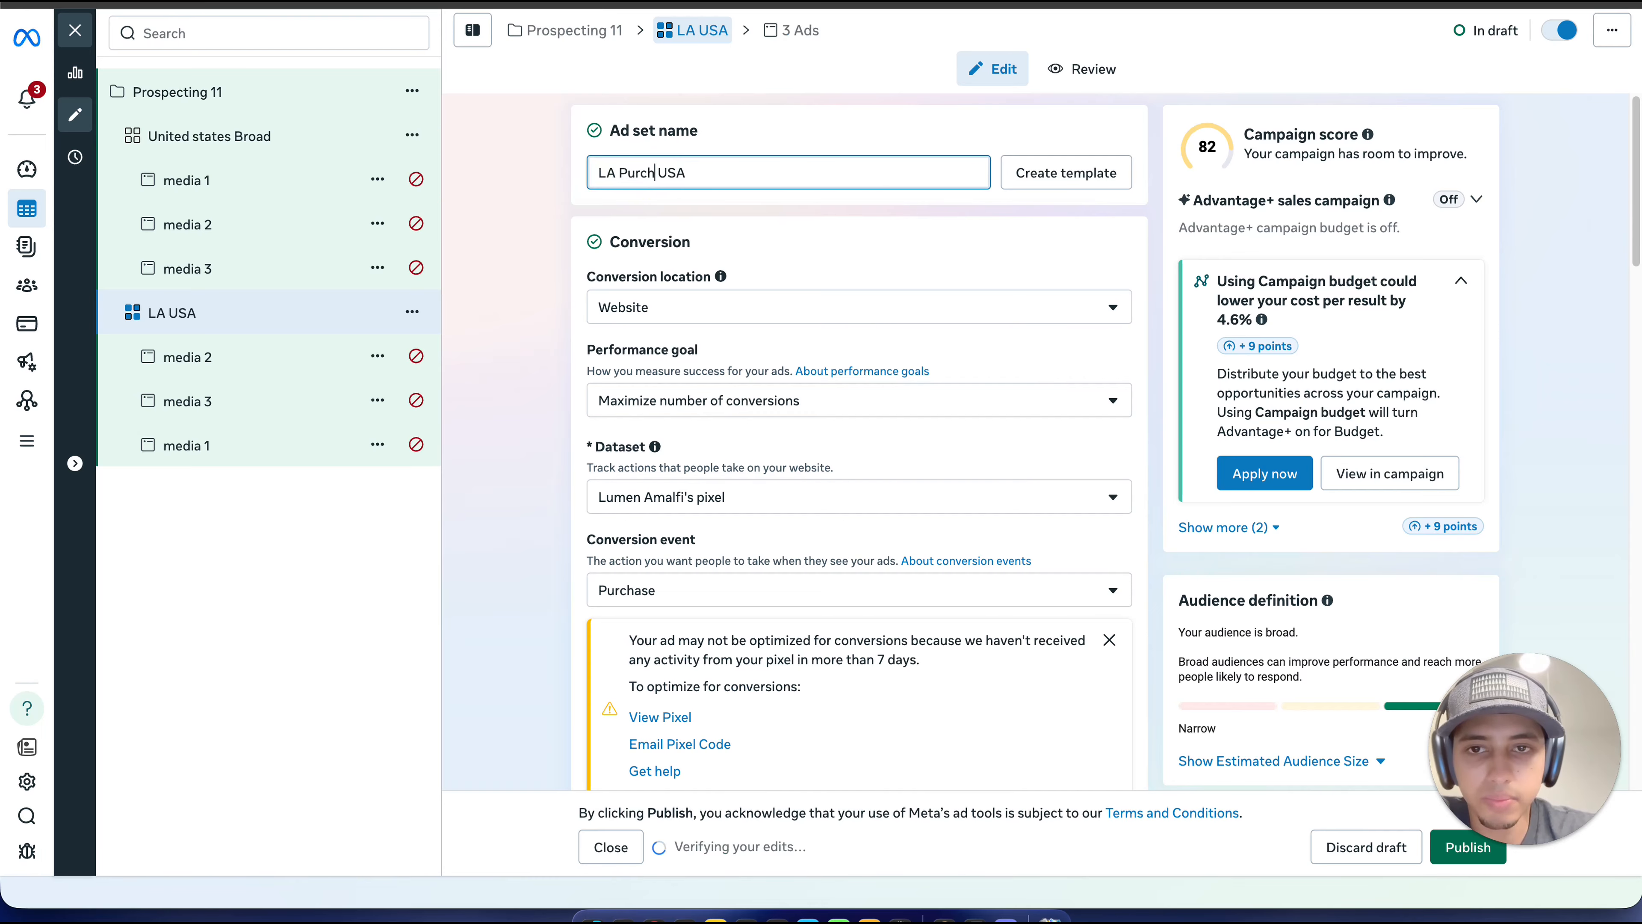
text(acses)
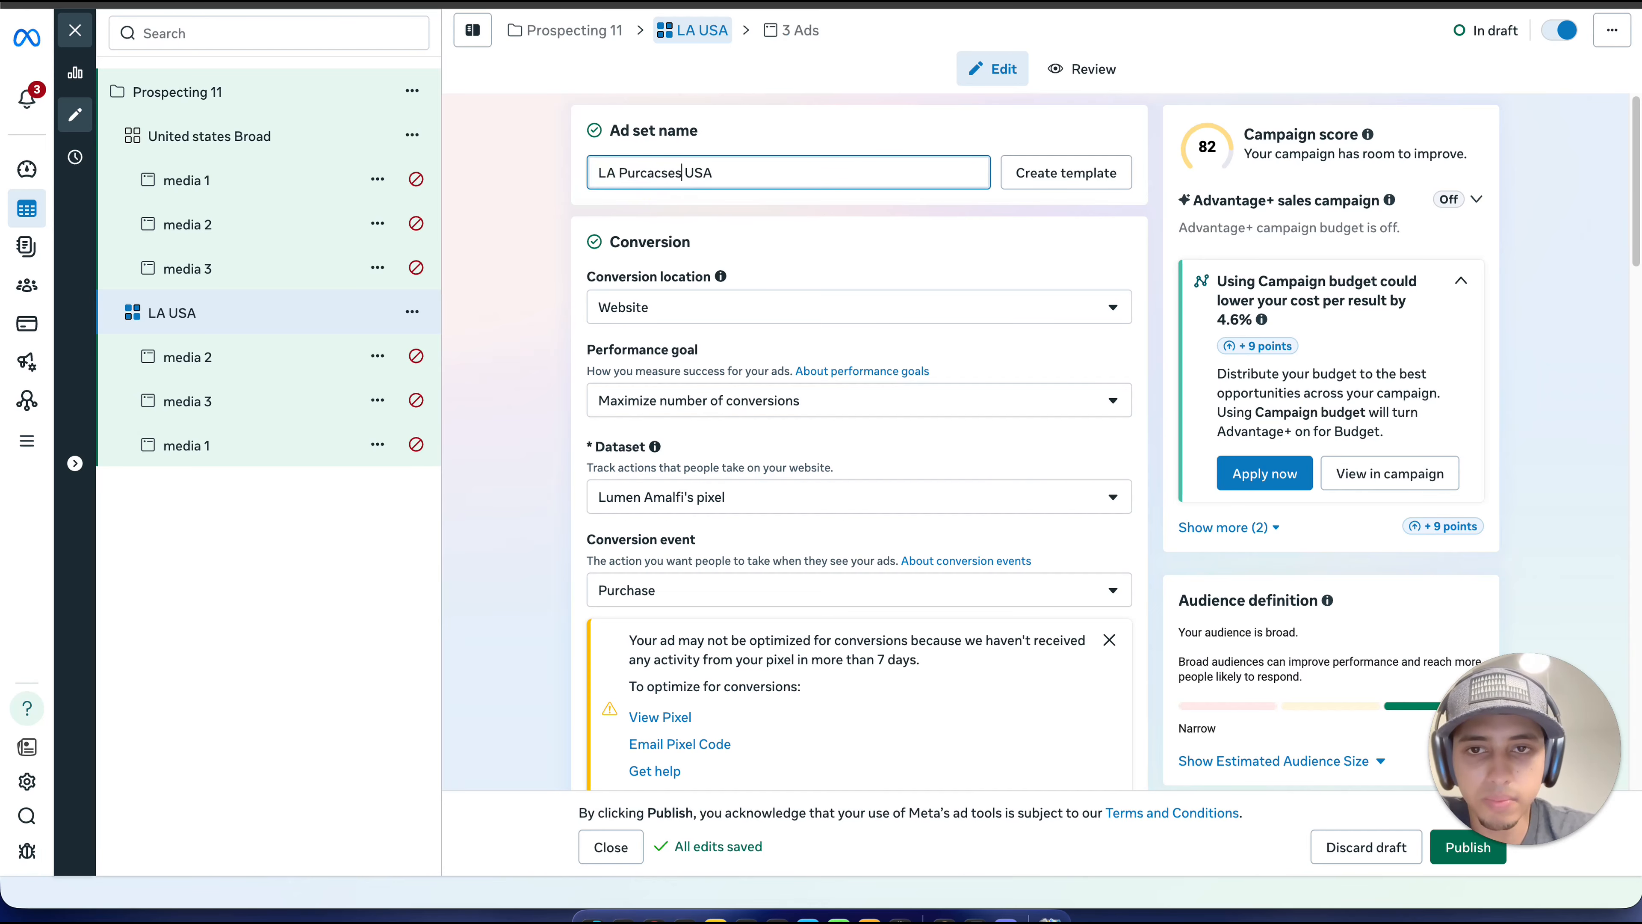
right_click(660, 173)
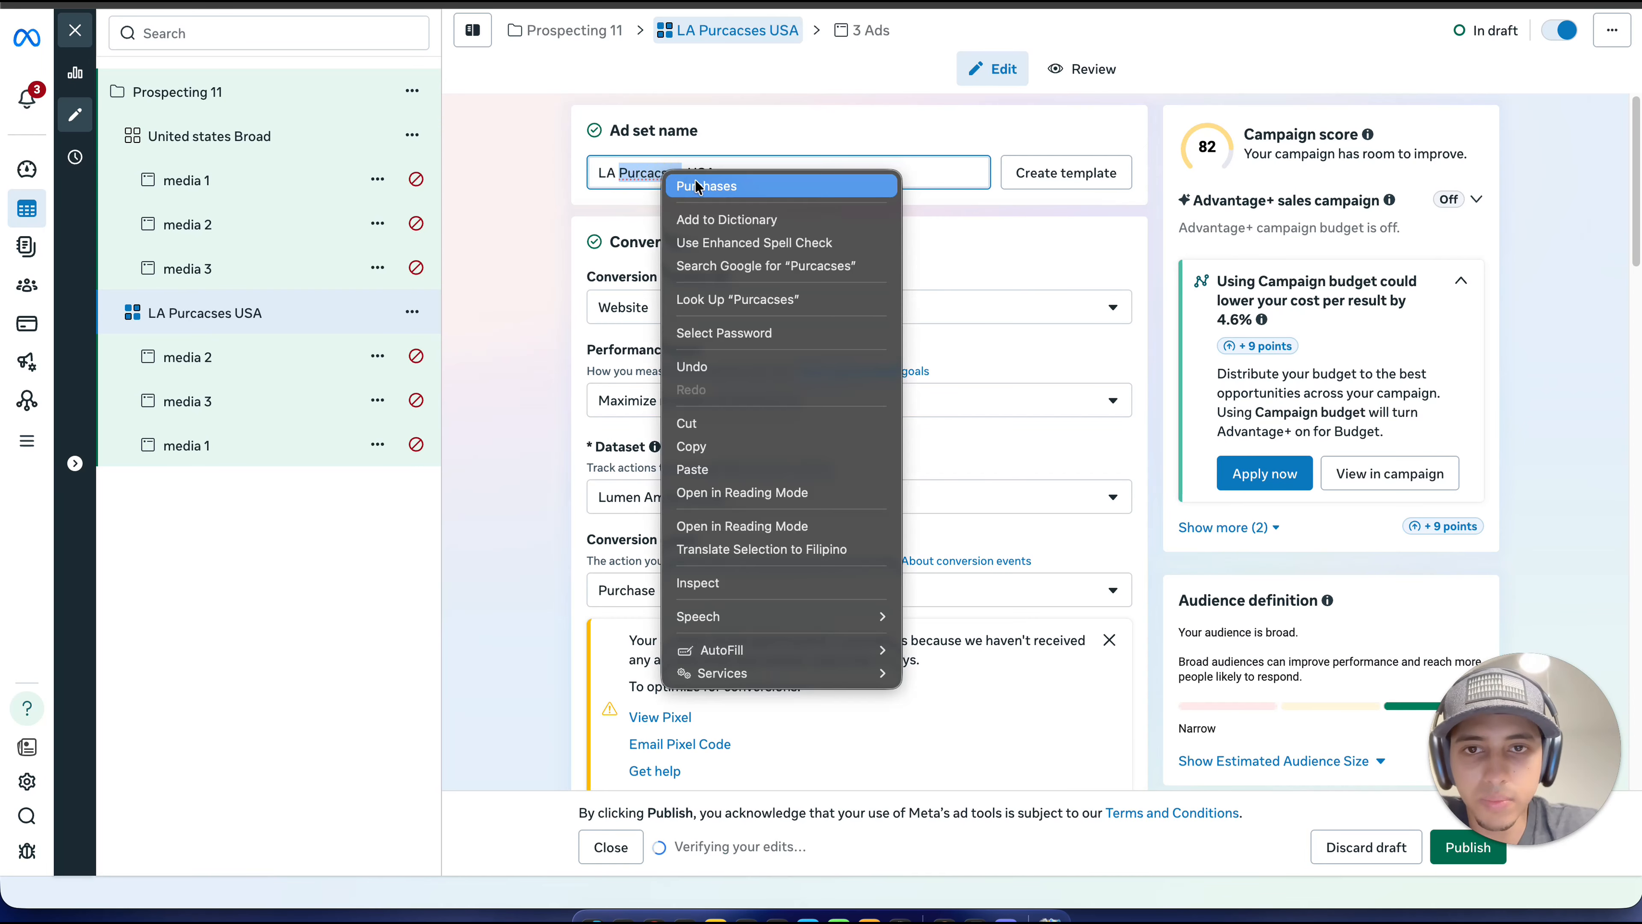
click(695, 180)
Step: Include the custom audience "All Website Purchases 180 days" in the audience of the ad set "LA Purchases USA"
scroll(743, 200, down, 1)
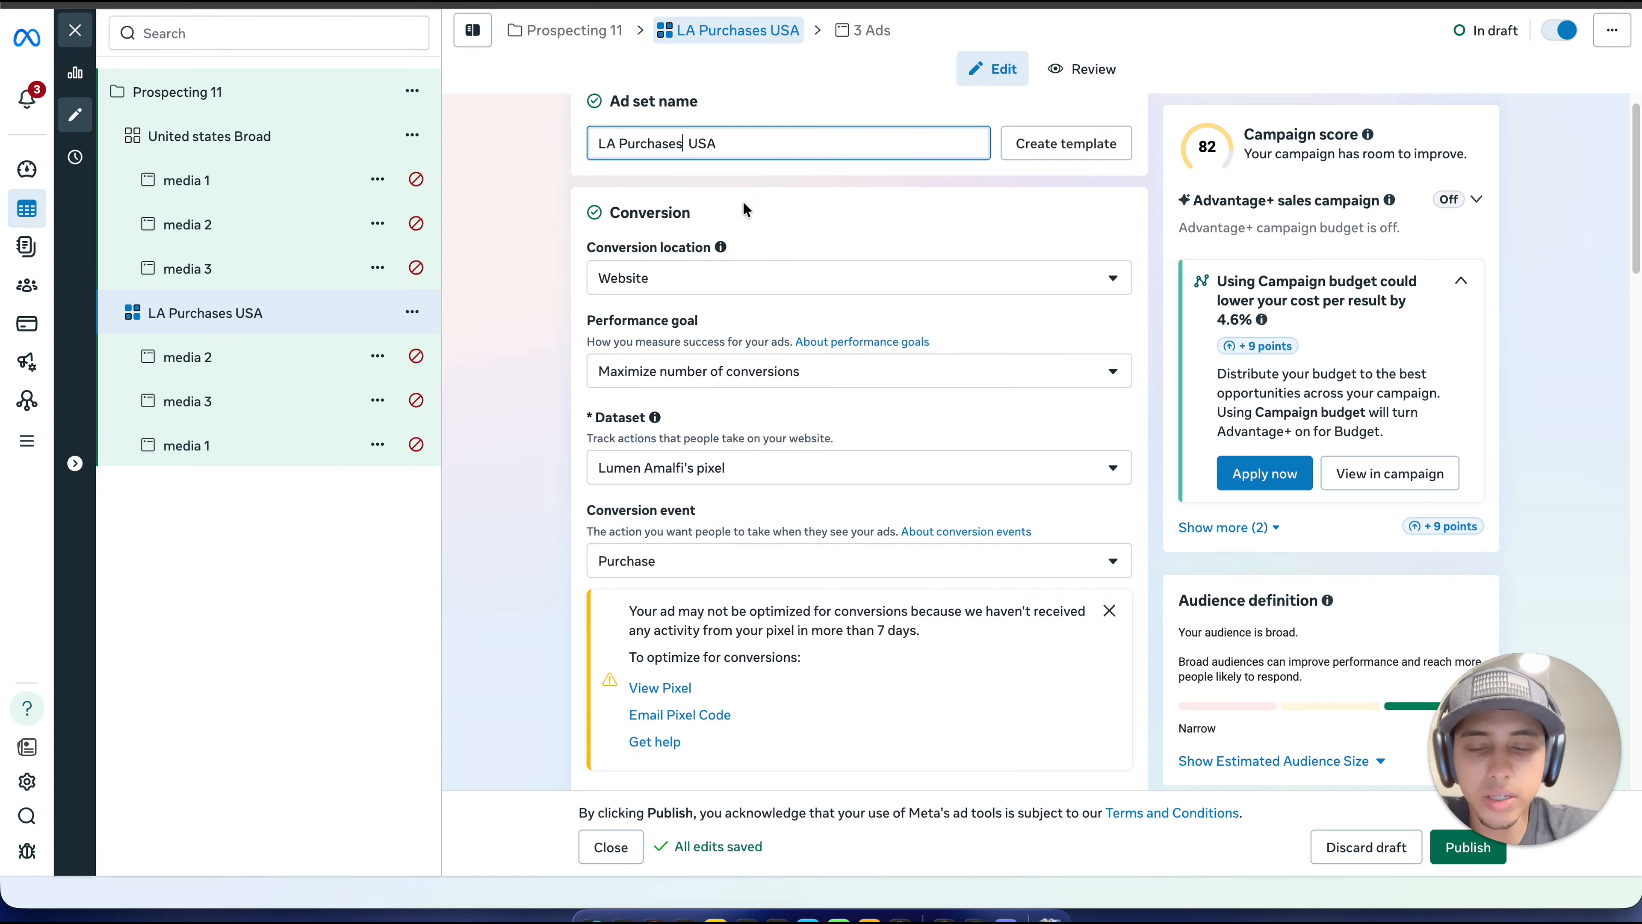
scroll(744, 208, down, 15)
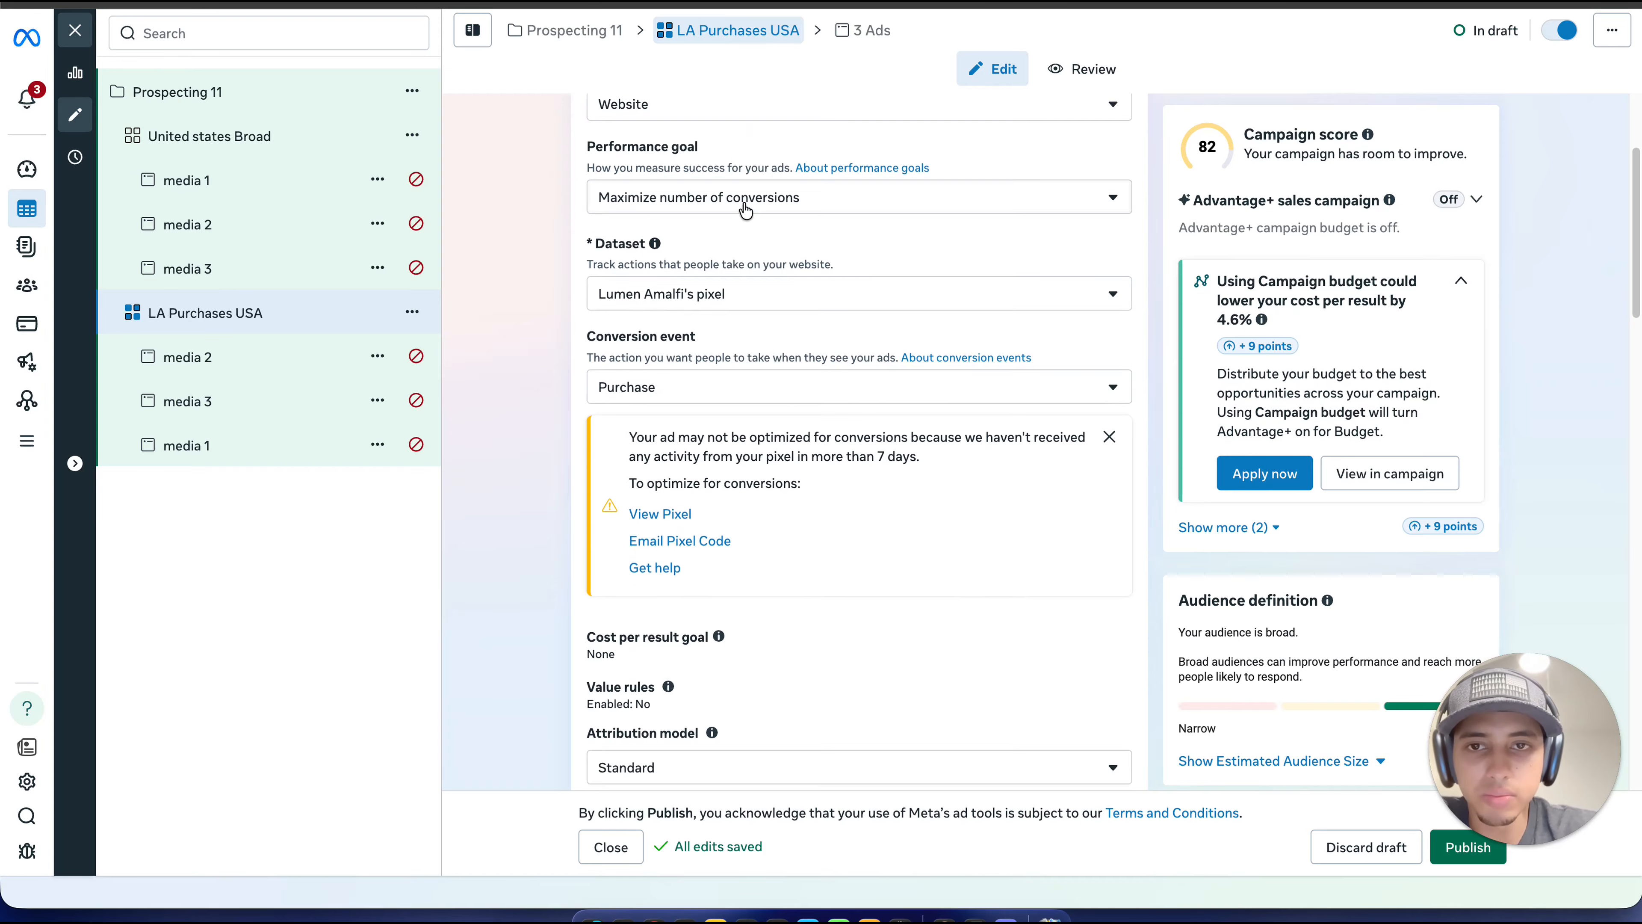
scroll(745, 209, down, 12)
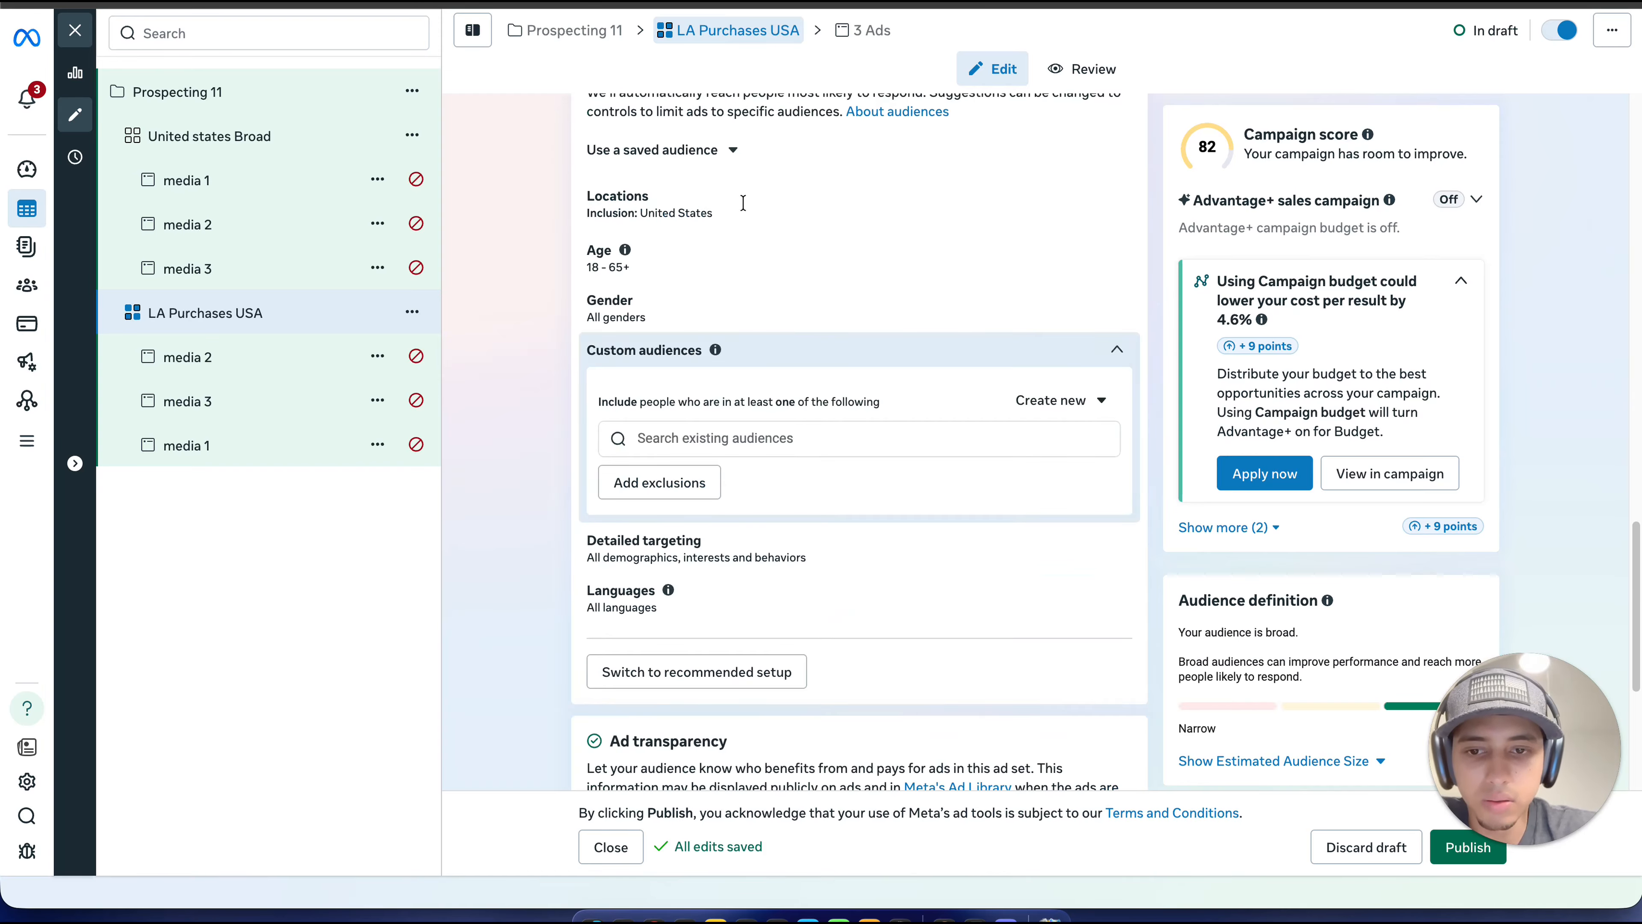
click(731, 263)
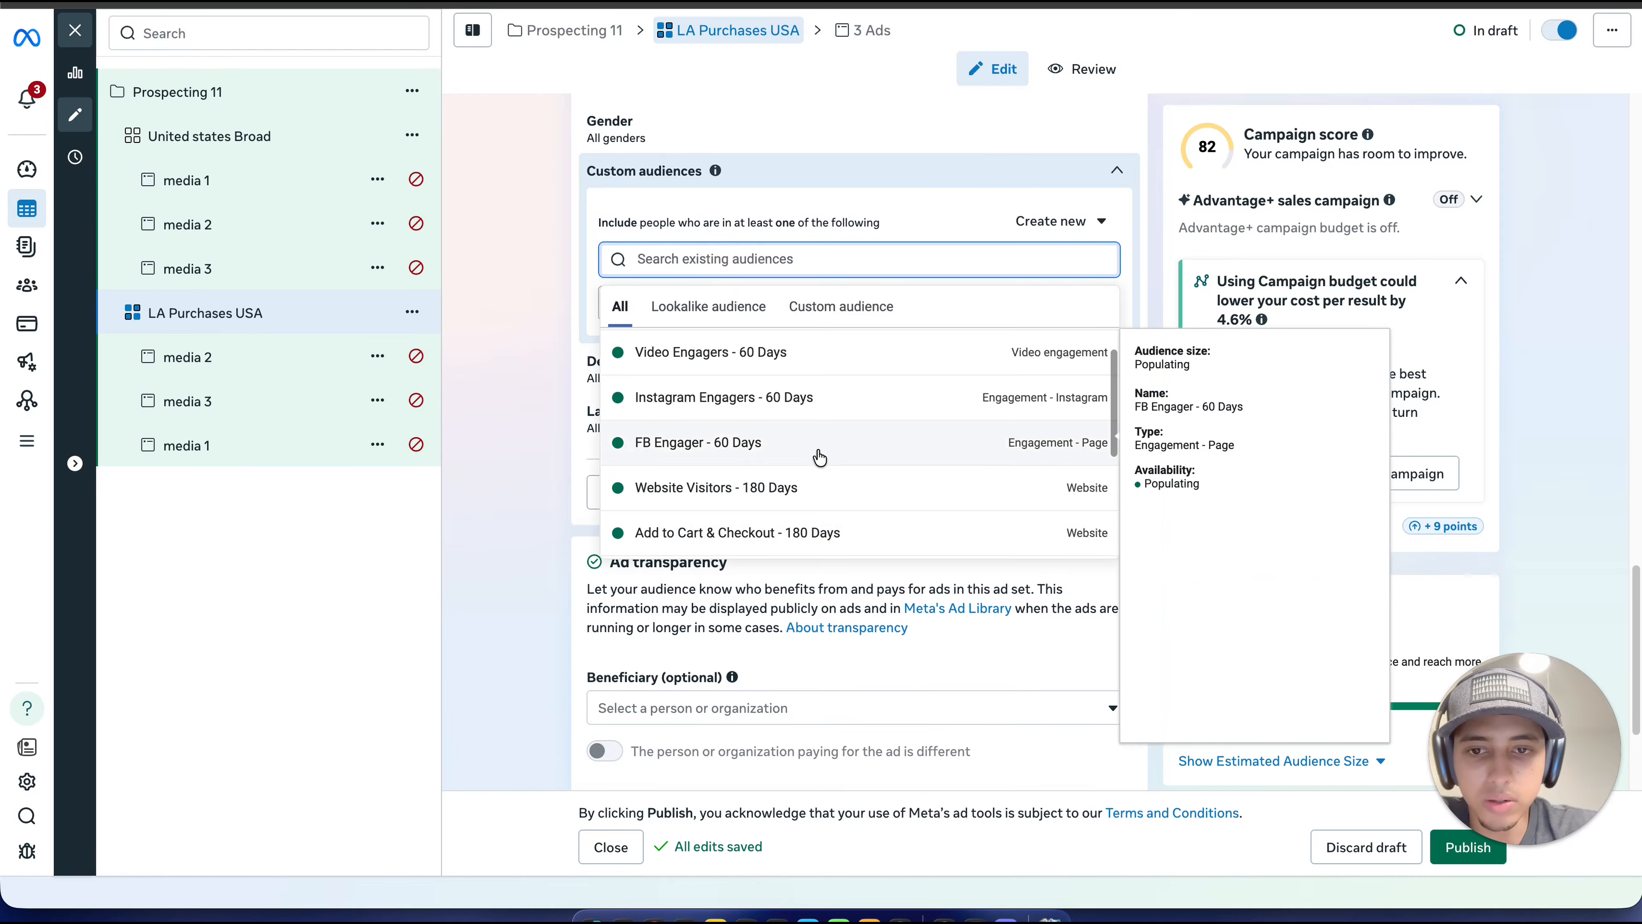
scroll(817, 454, down, 3)
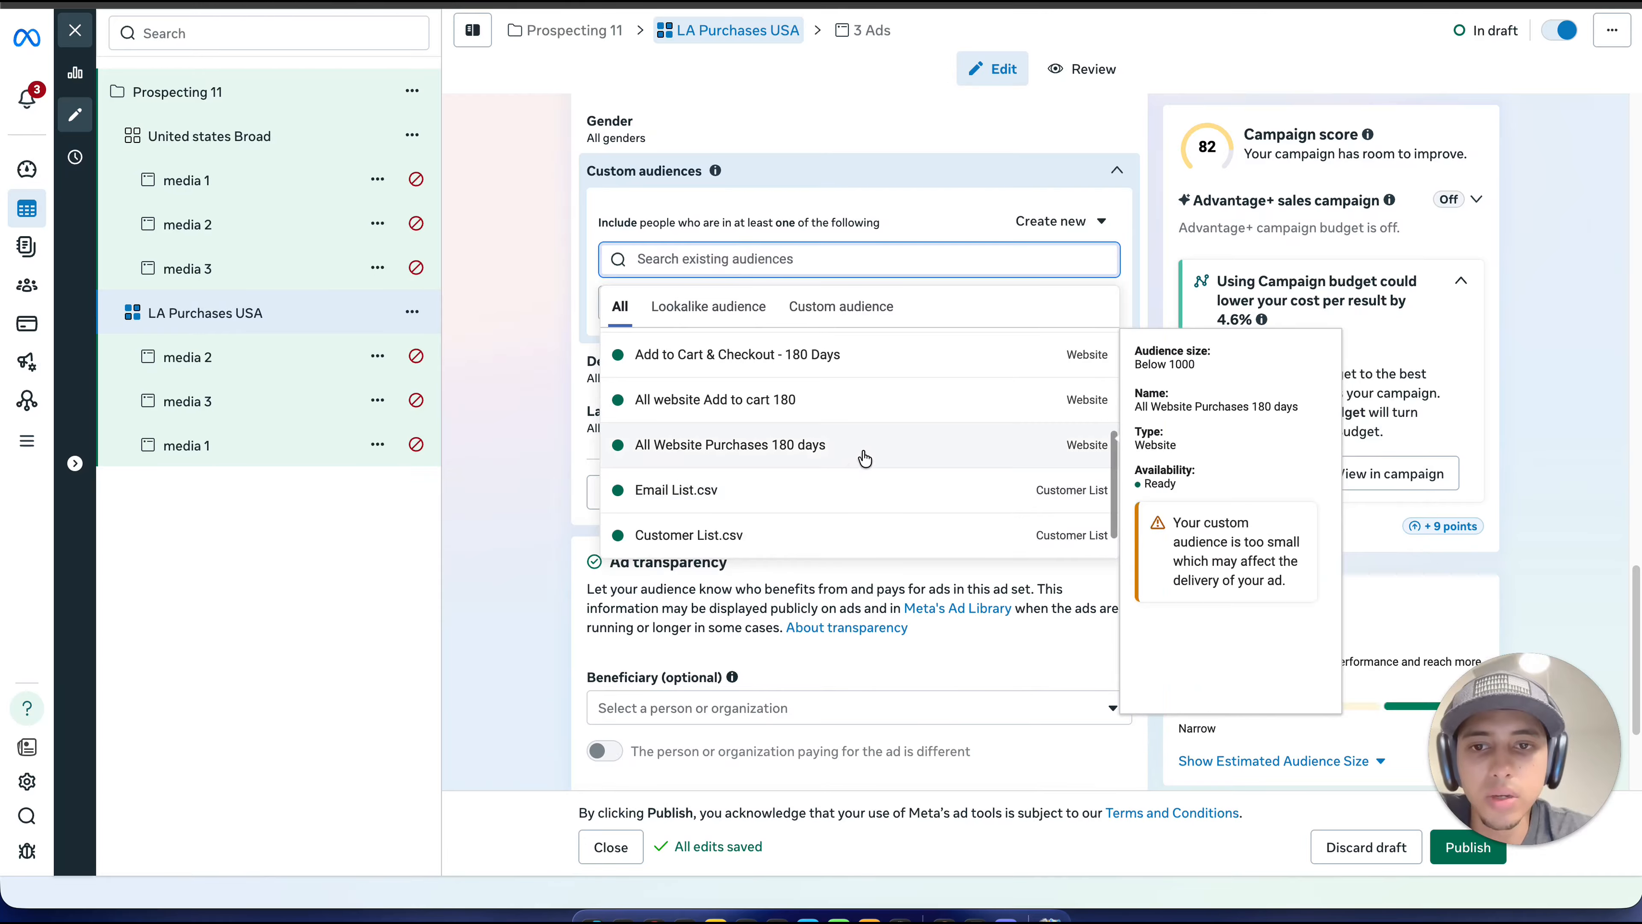
click(889, 461)
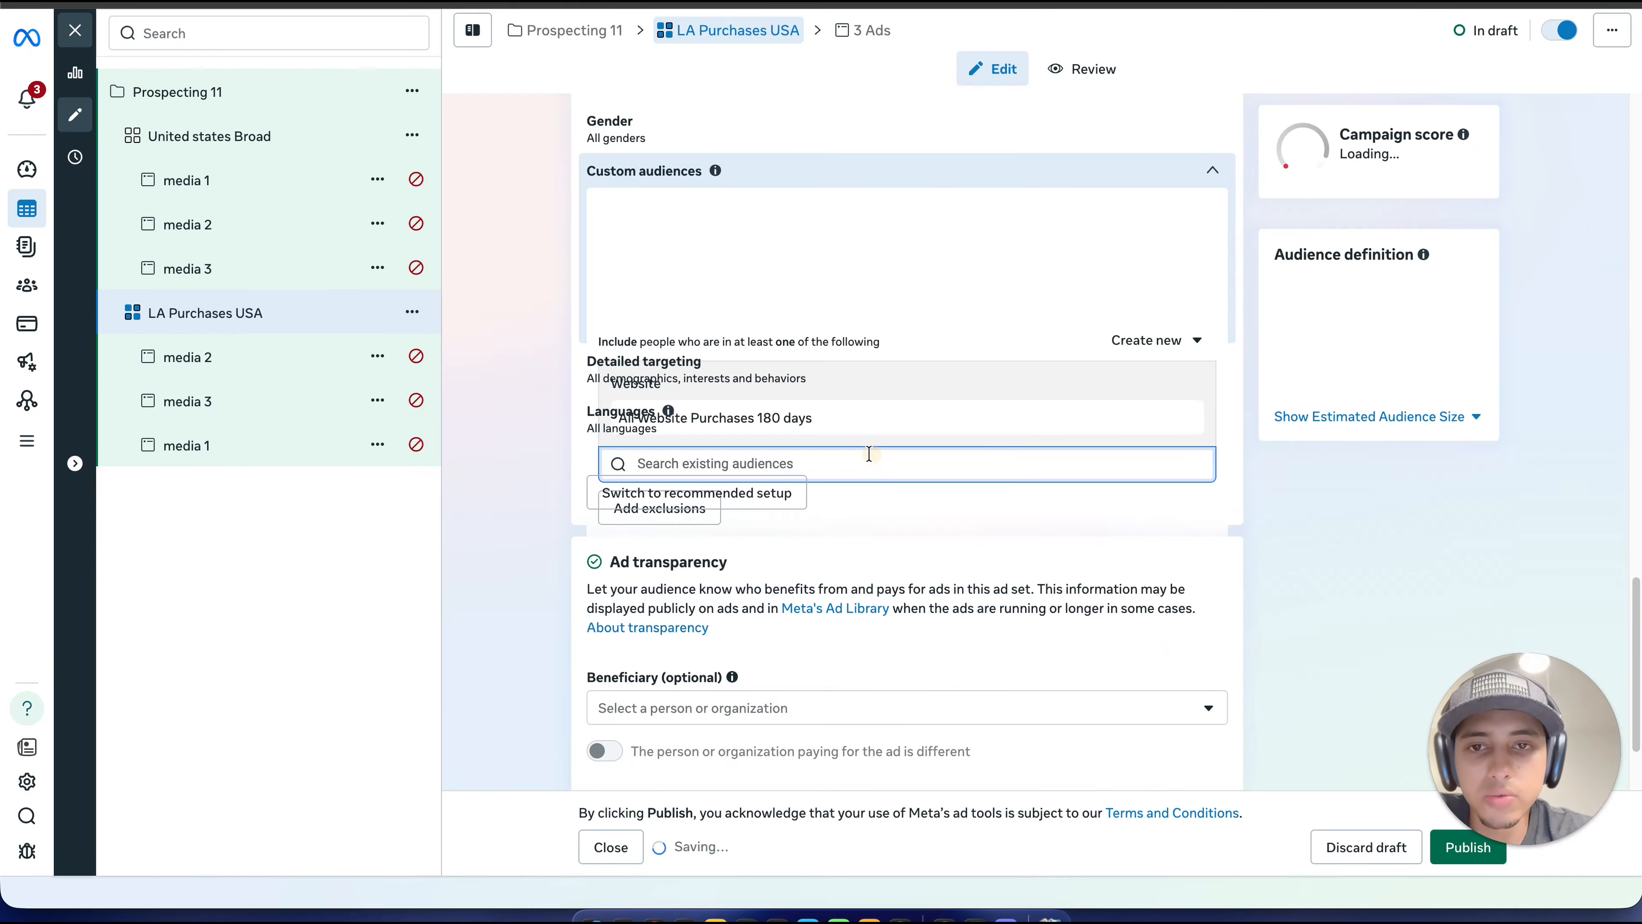
click(567, 321)
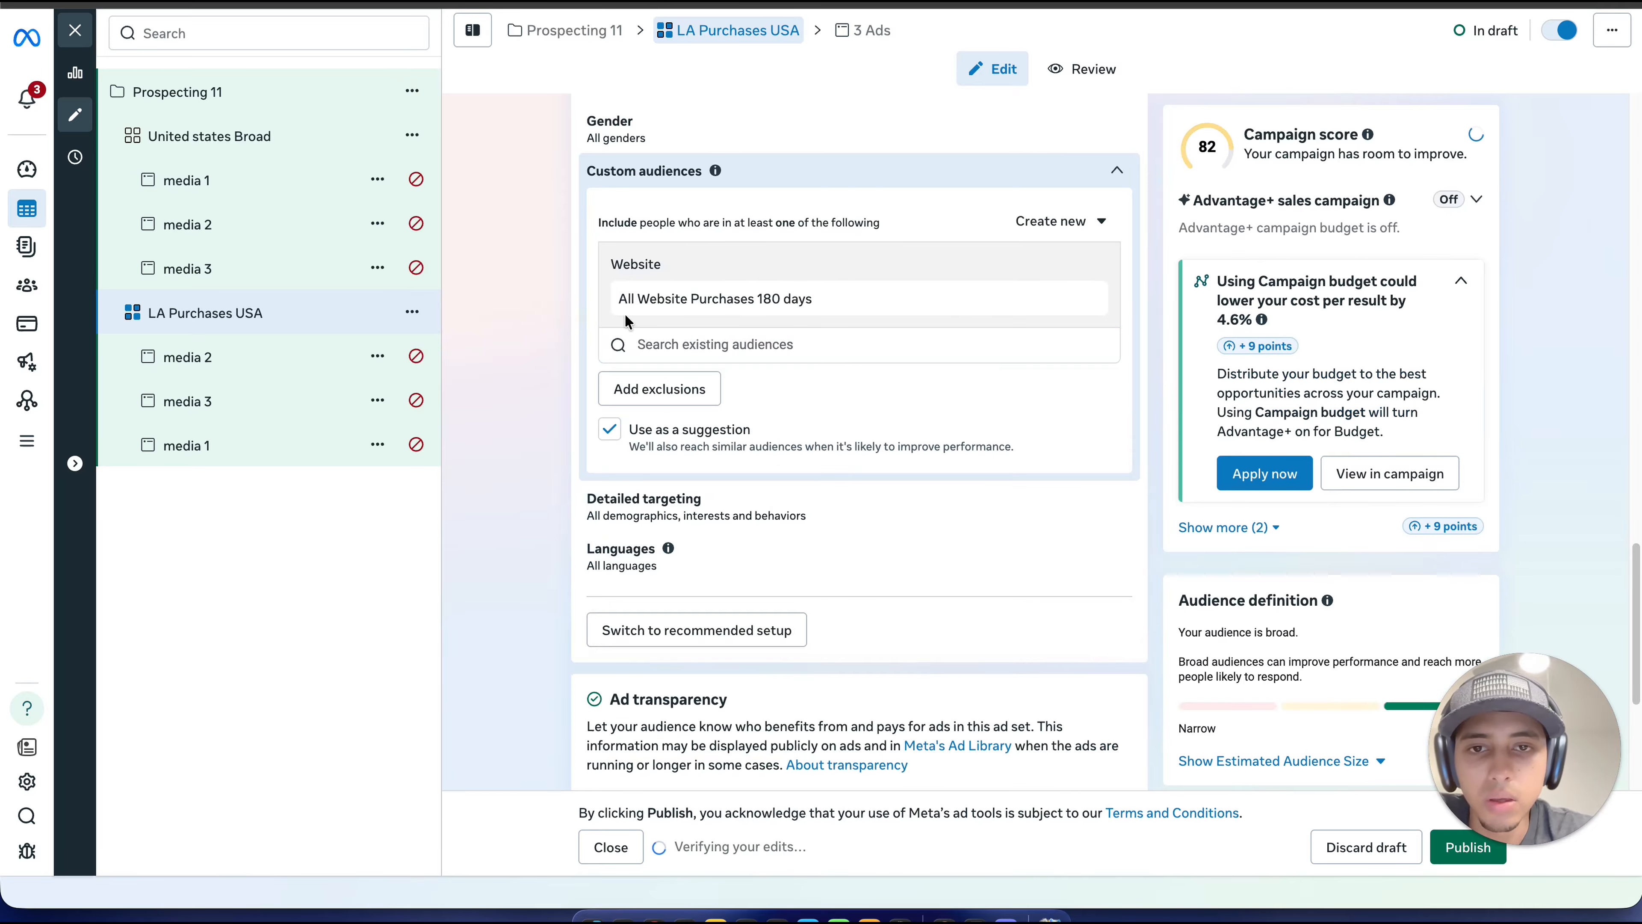
Step: Create a 1% United States lookalike audience from the custom audience "All Website Purchases 180 days"
click(970, 294)
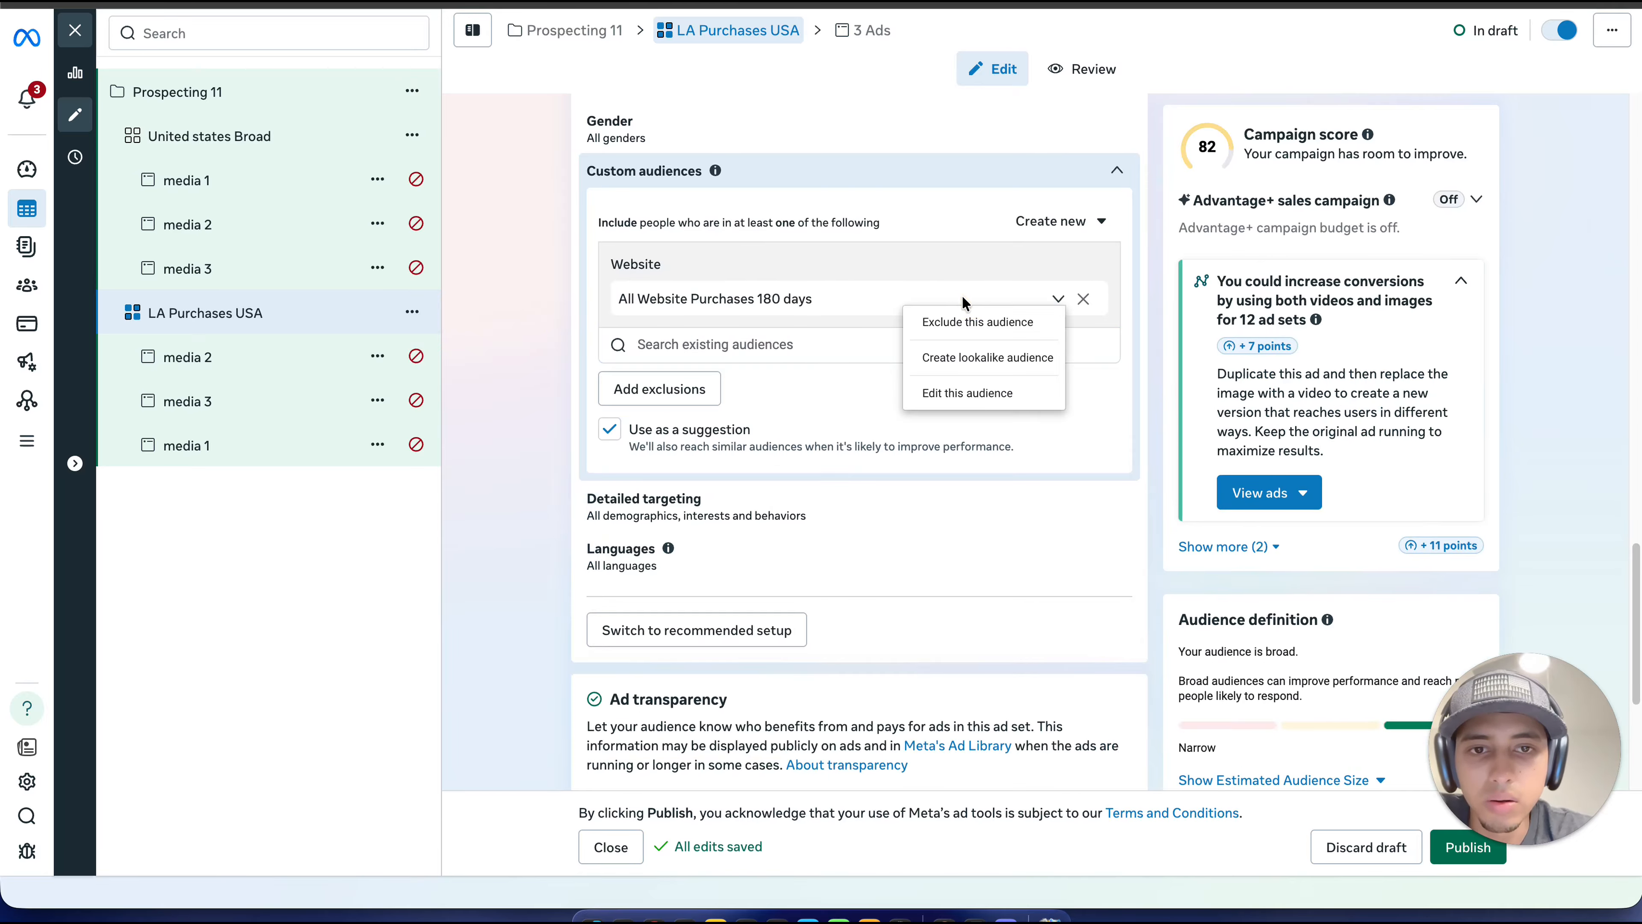
click(966, 364)
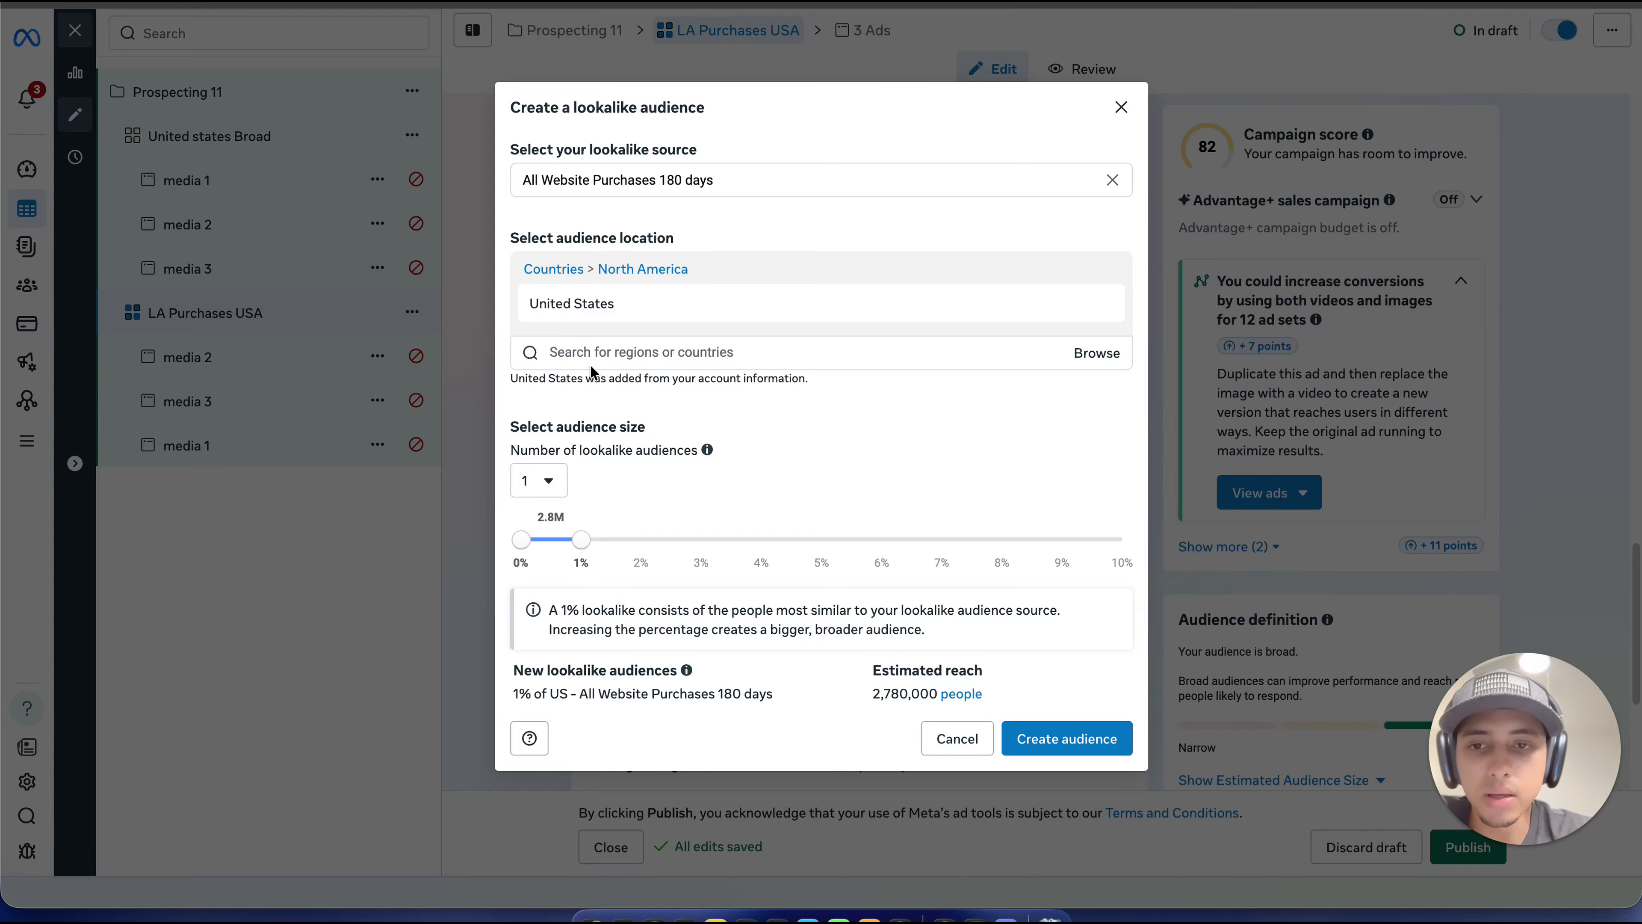
mouse_move(654, 304)
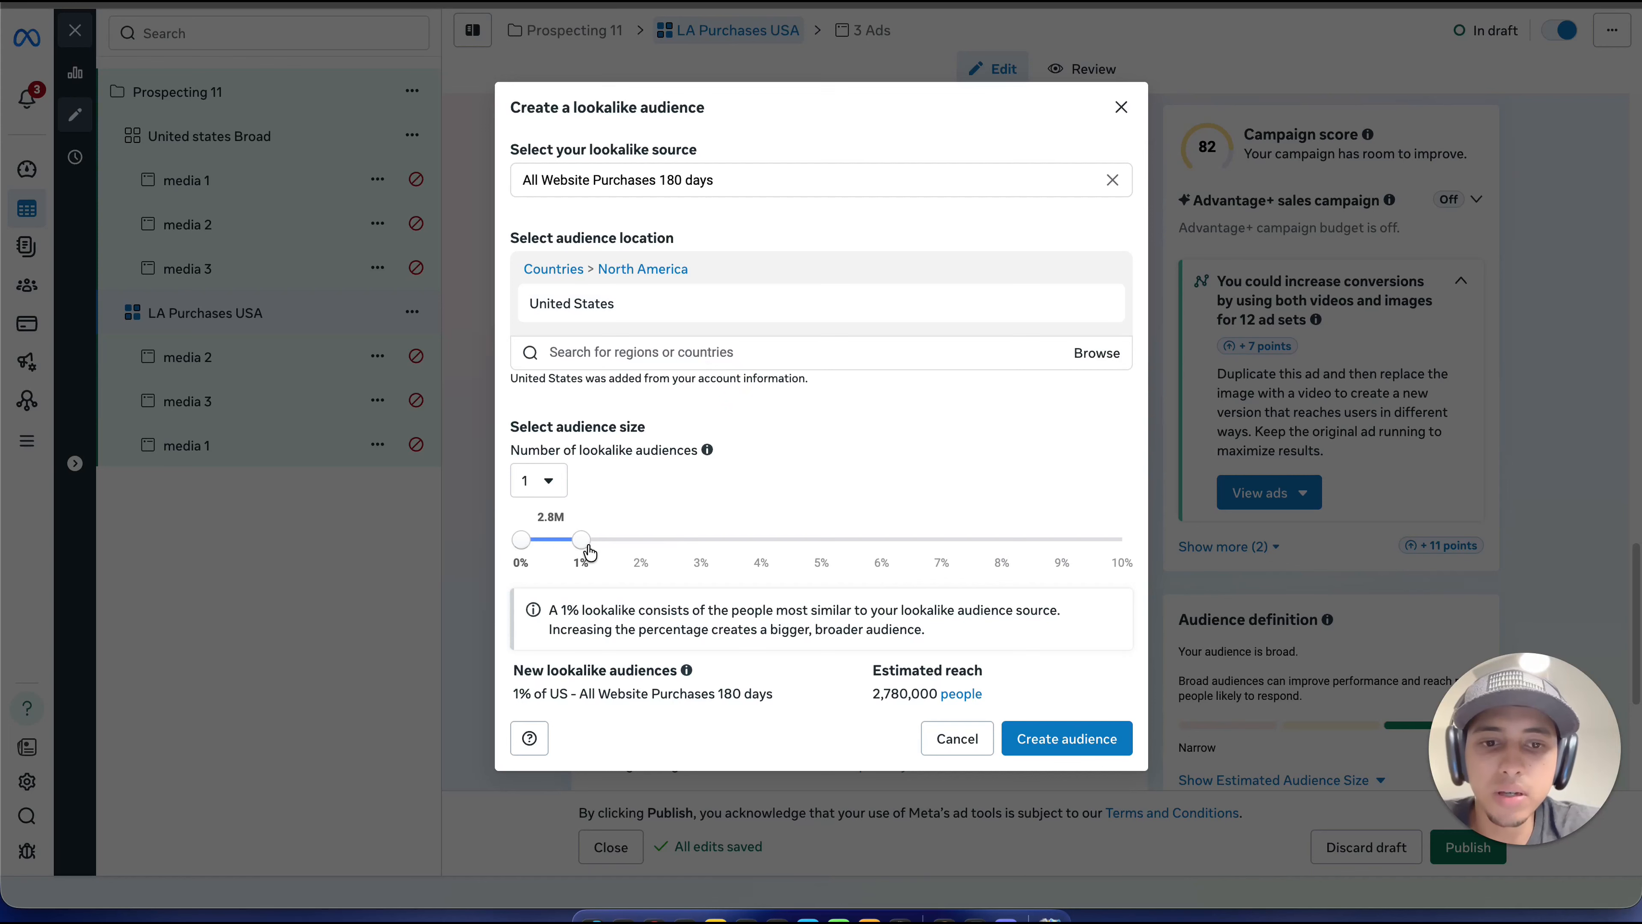
click(1051, 750)
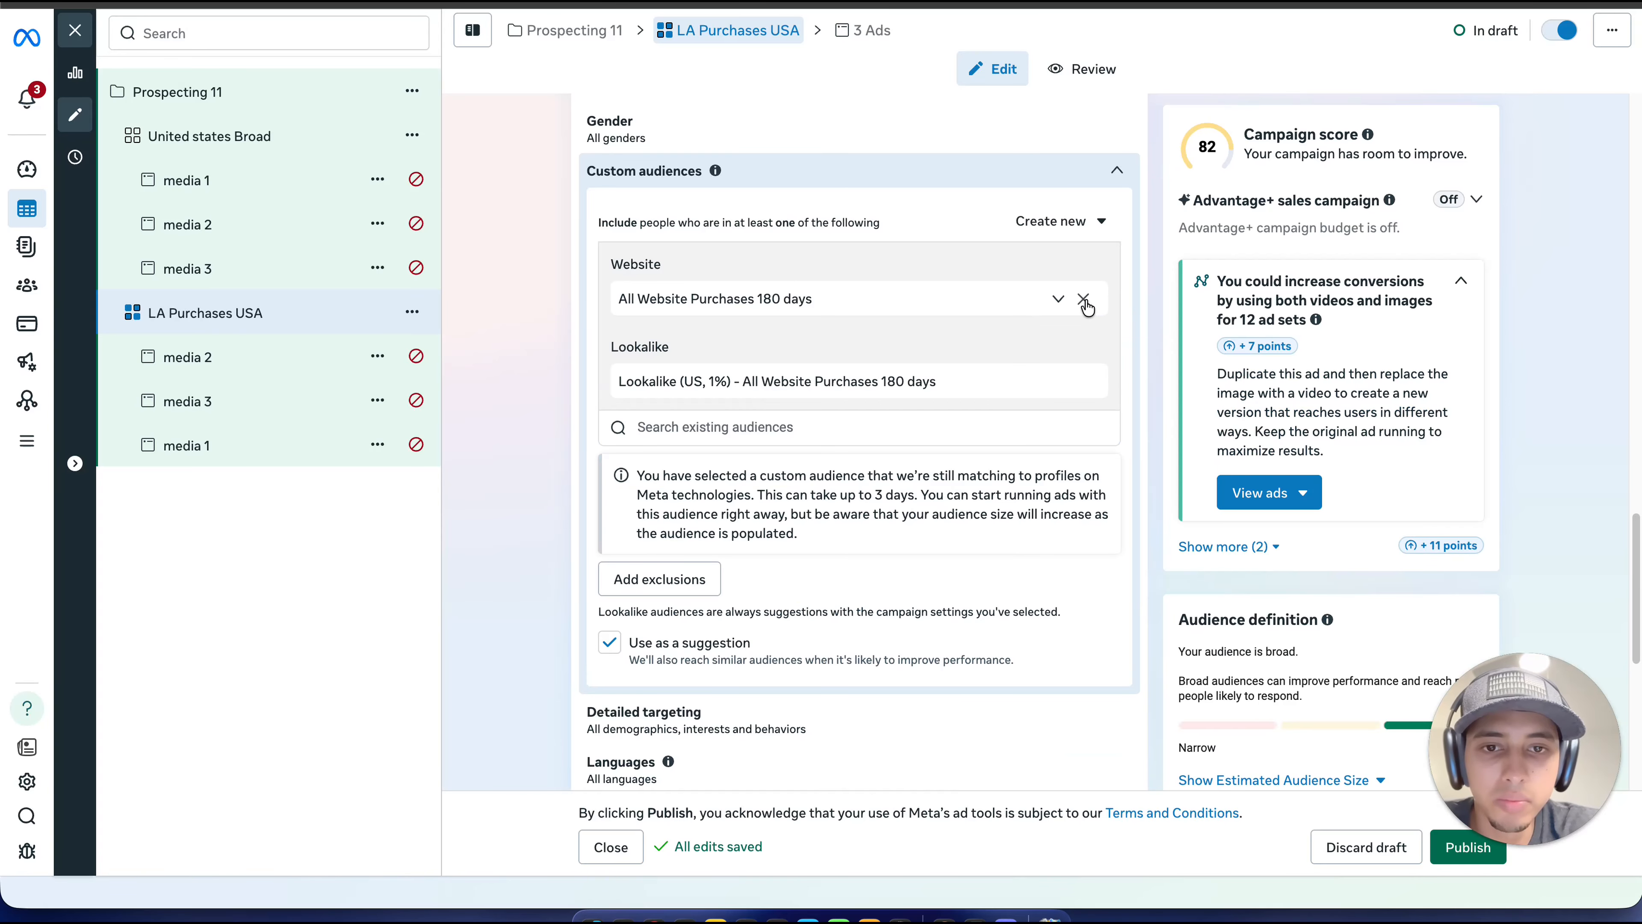
Step: Remove the source audience "All Website Purchases 180 days" from the ad set "LA Purchases USA" and review its remaining audience settings
click(1084, 304)
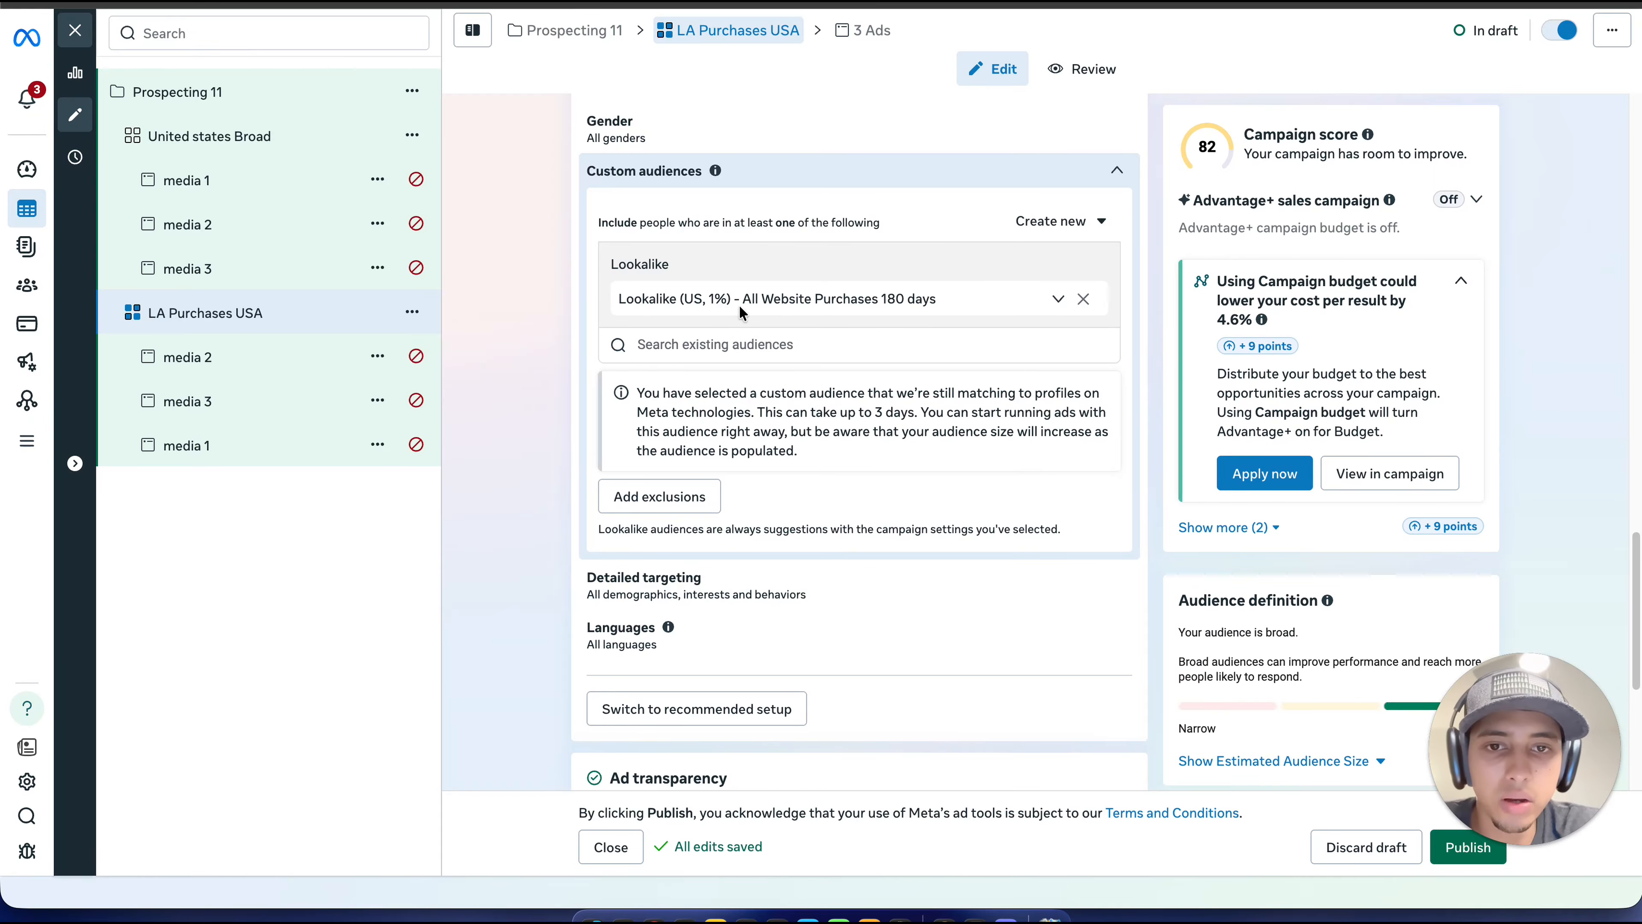
scroll(832, 312, down, 1)
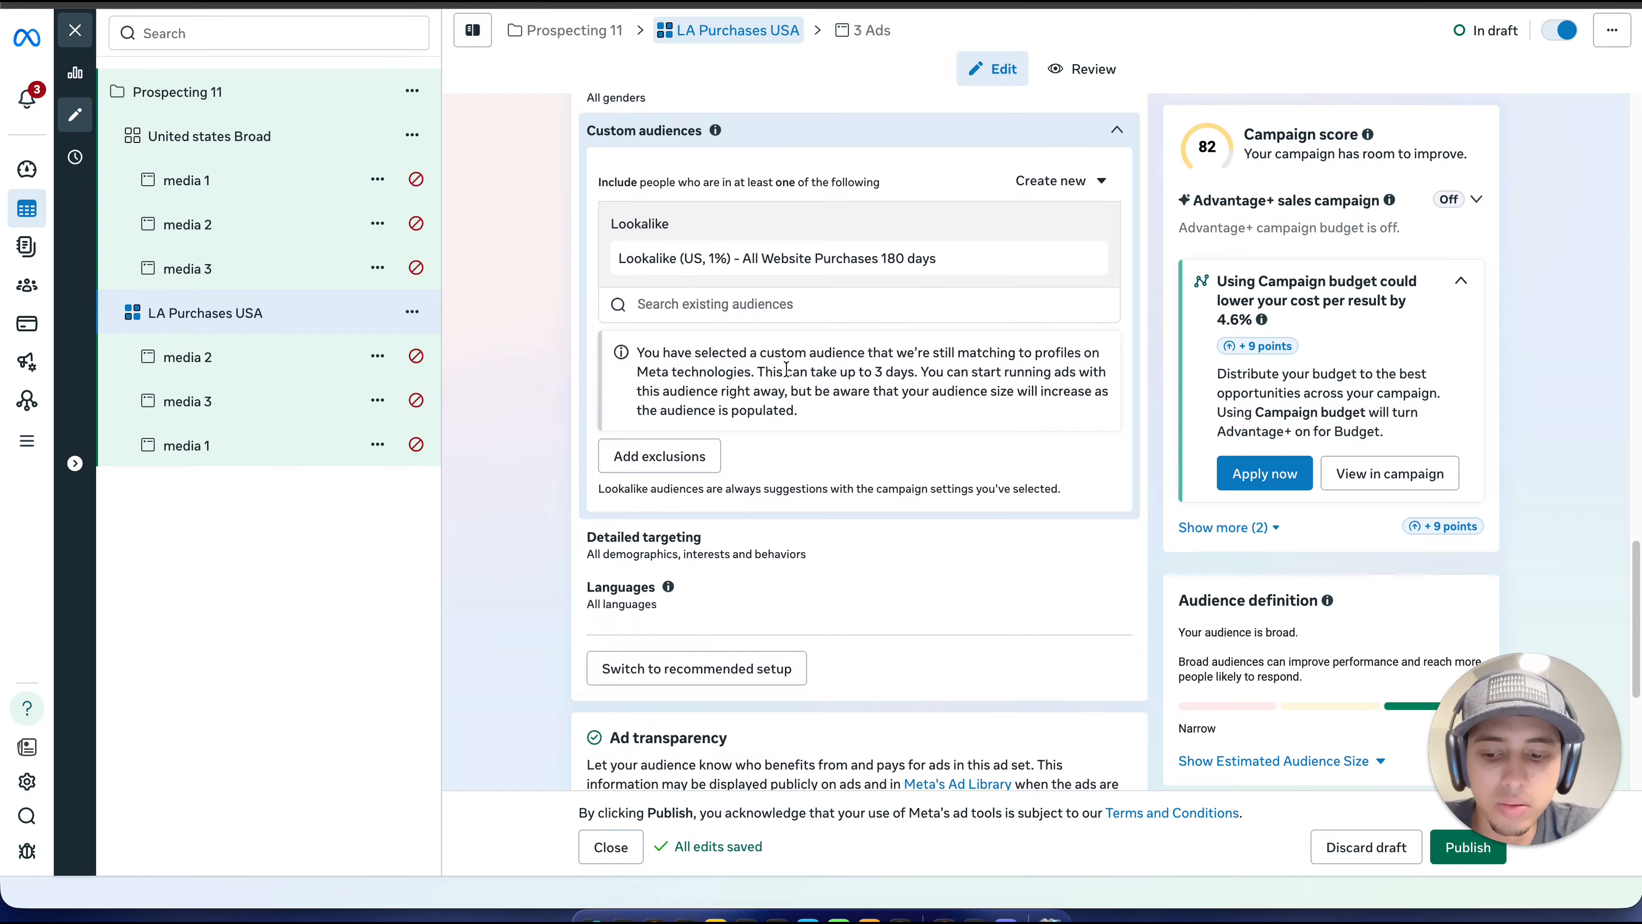
scroll(786, 368, up, 3)
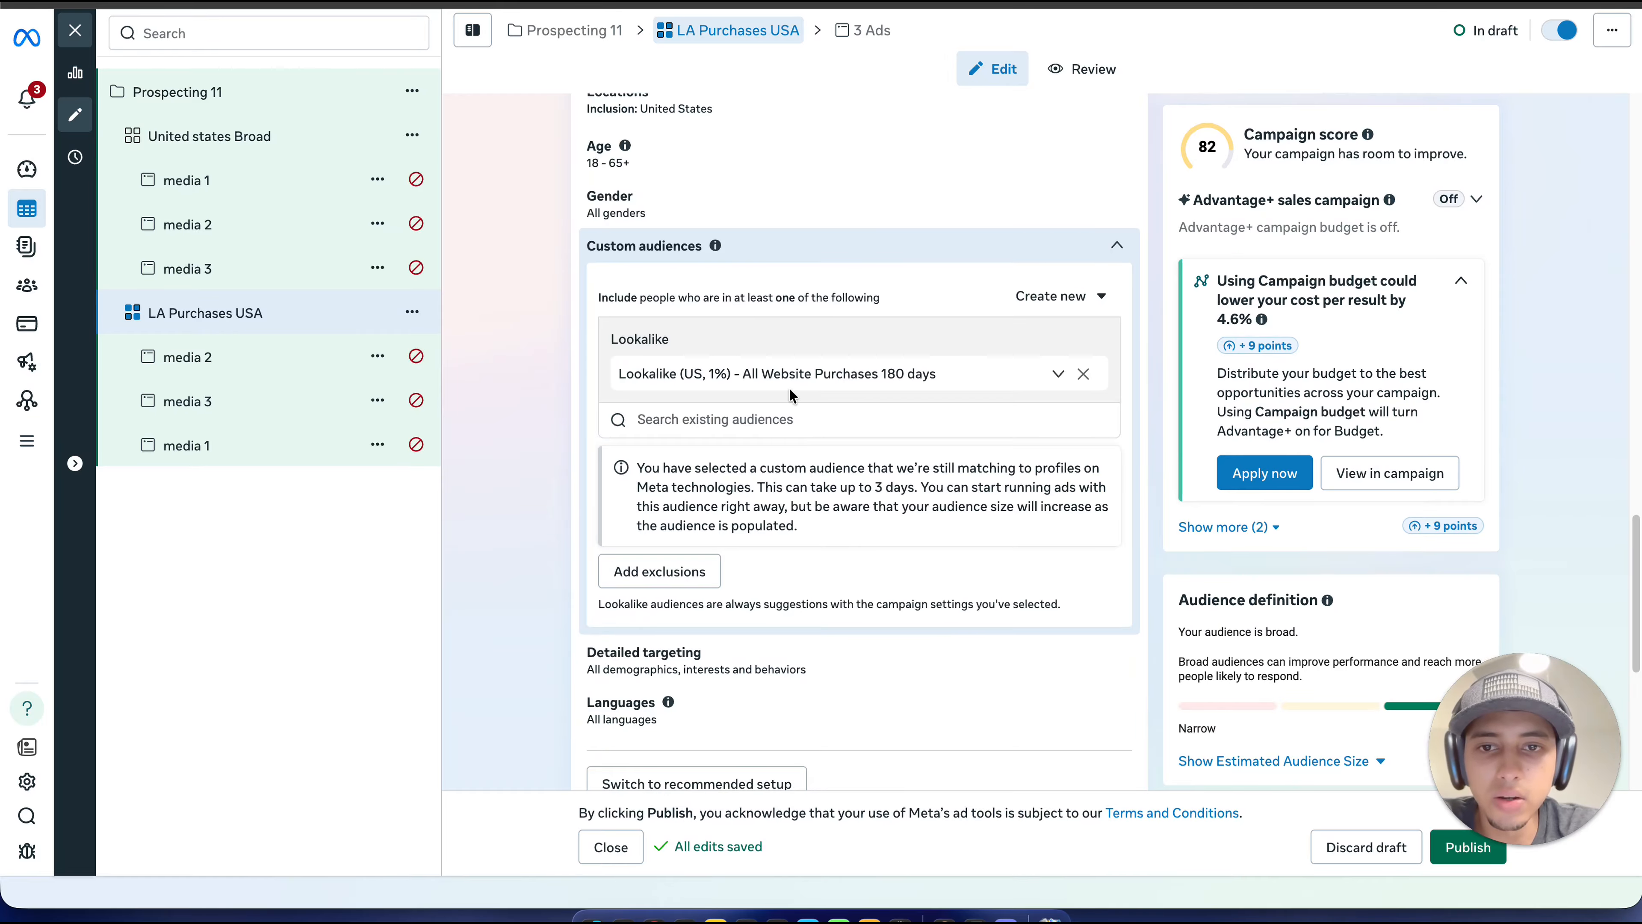
scroll(790, 394, up, 4)
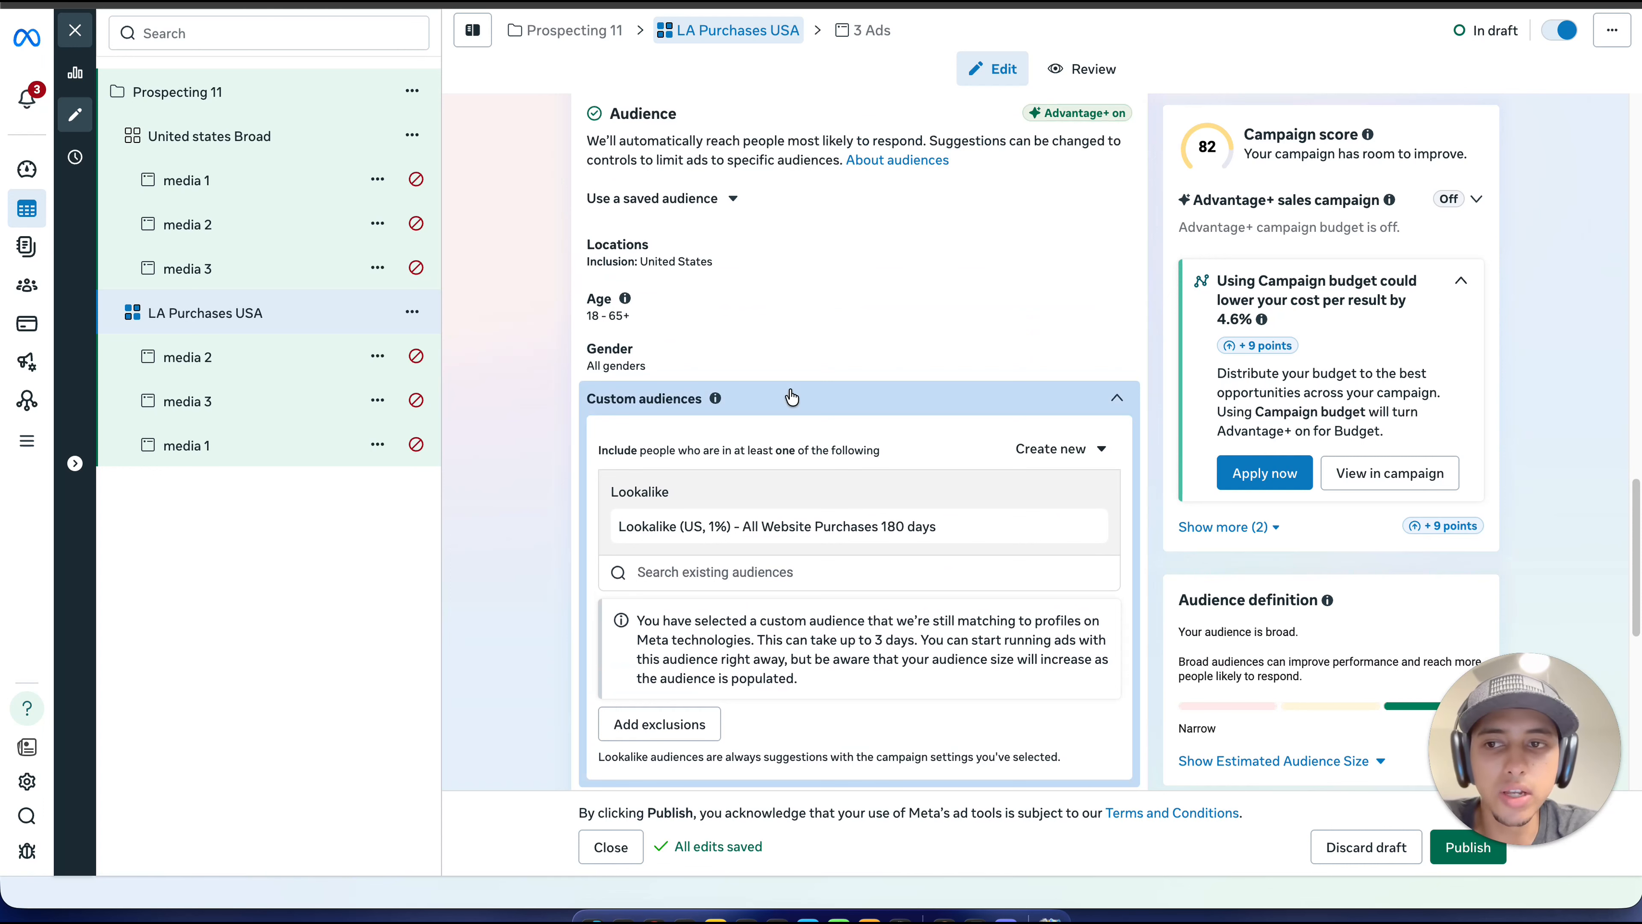
scroll(791, 397, down, 3)
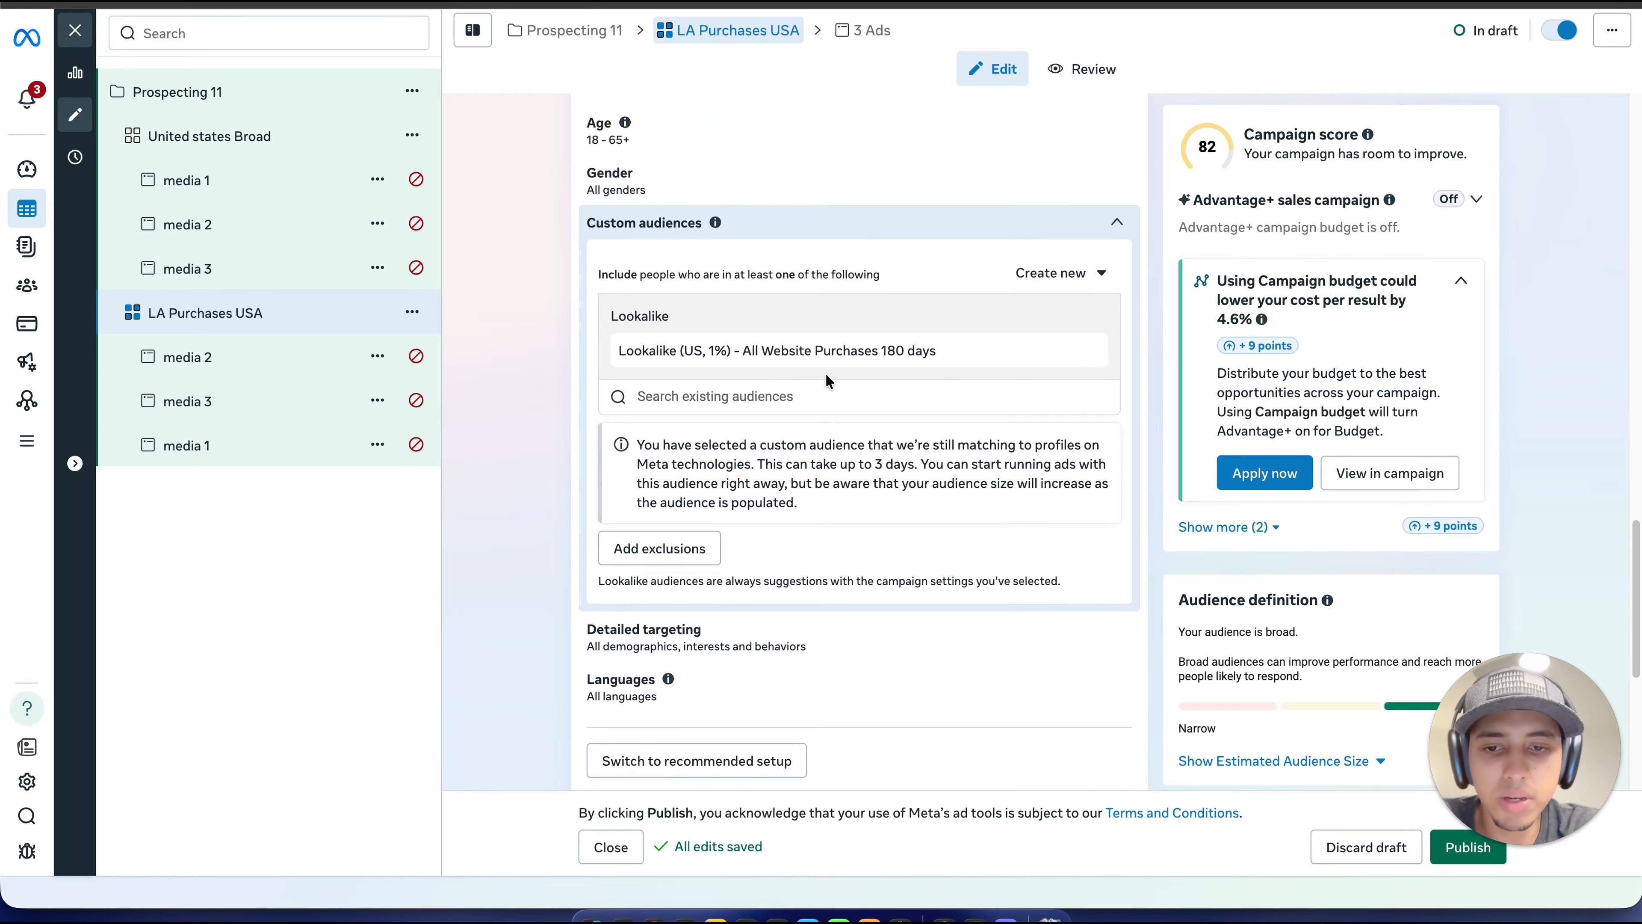
scroll(831, 377, down, 6)
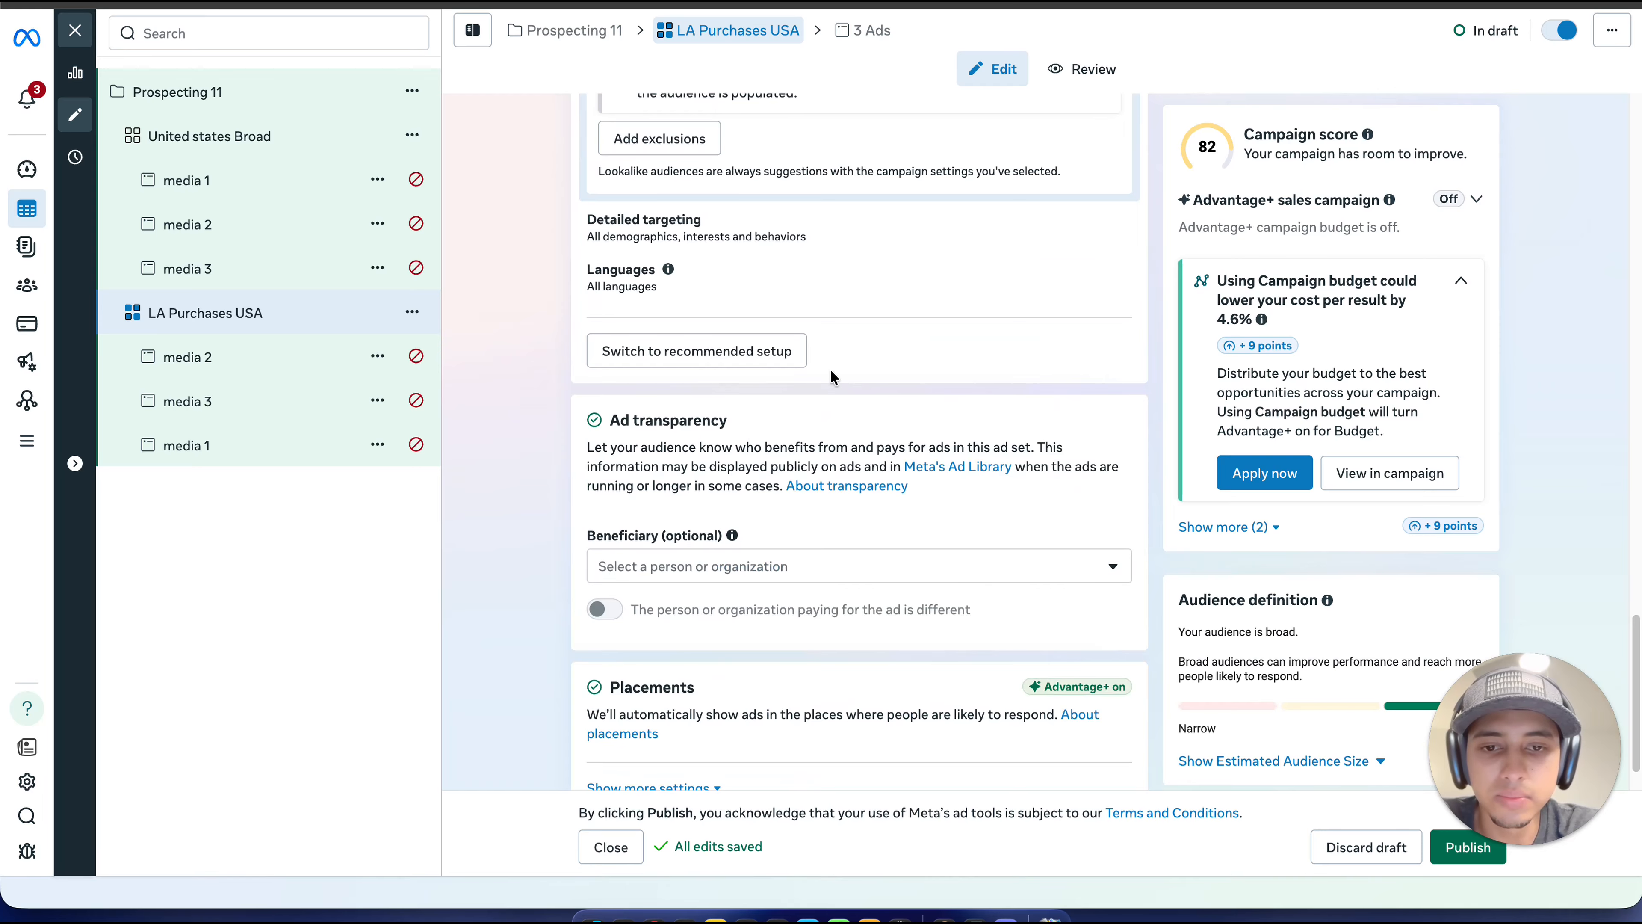
scroll(830, 378, down, 1)
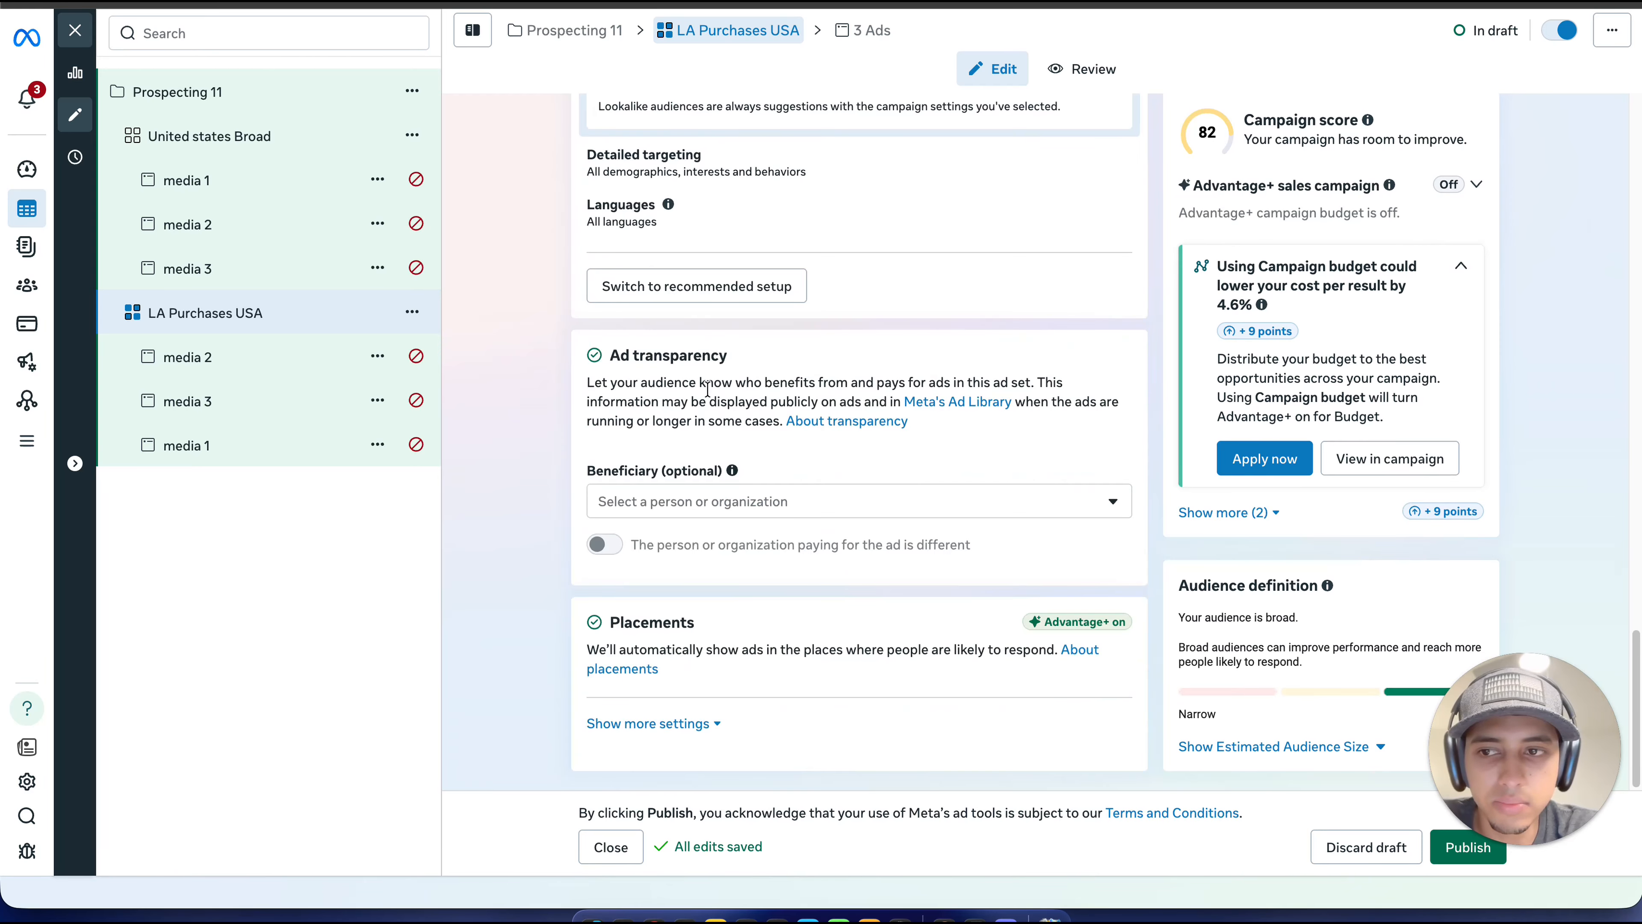
Step: Look through the ads media 1, media 2 and media 3 in the ad set "LA Purchases USA"
click(302, 362)
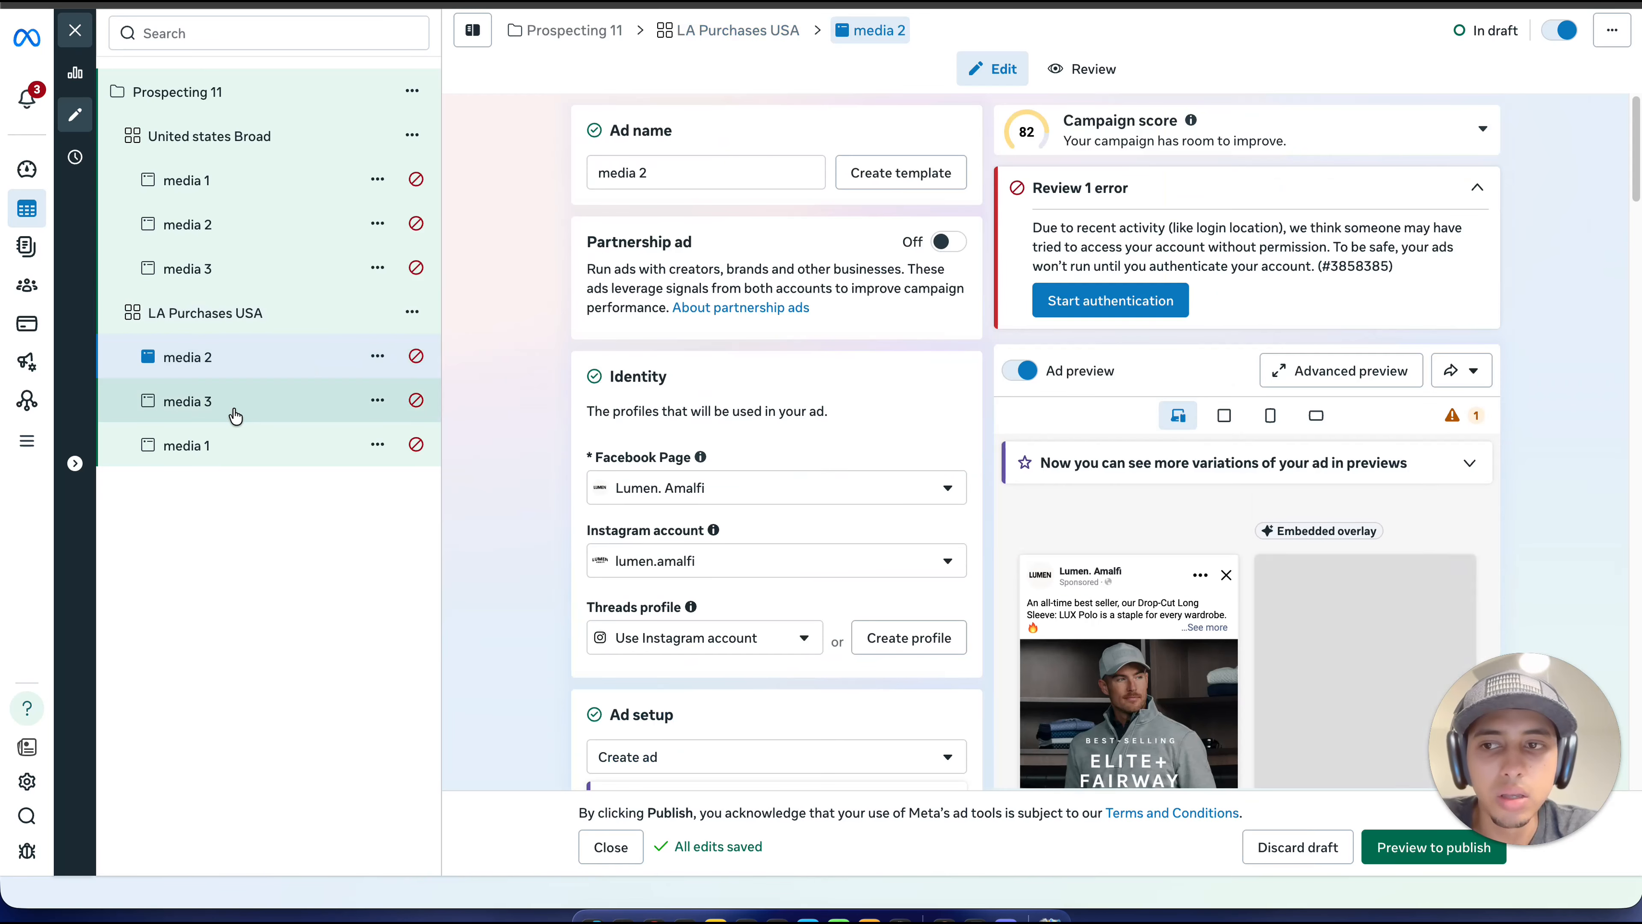
click(232, 407)
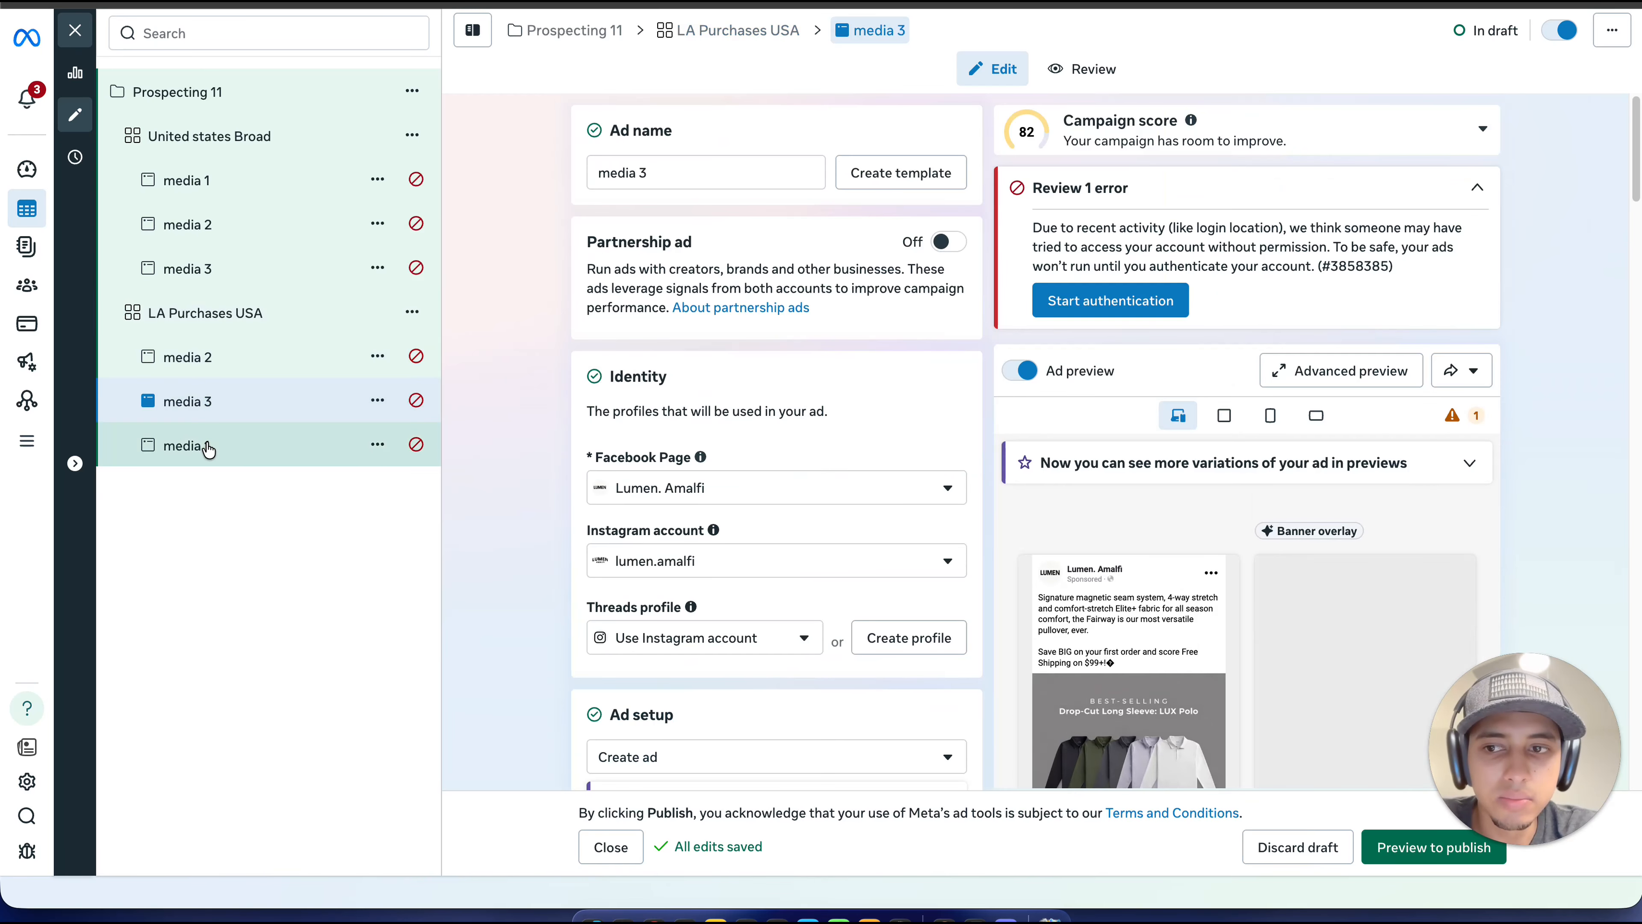
scroll(1148, 532, down, 5)
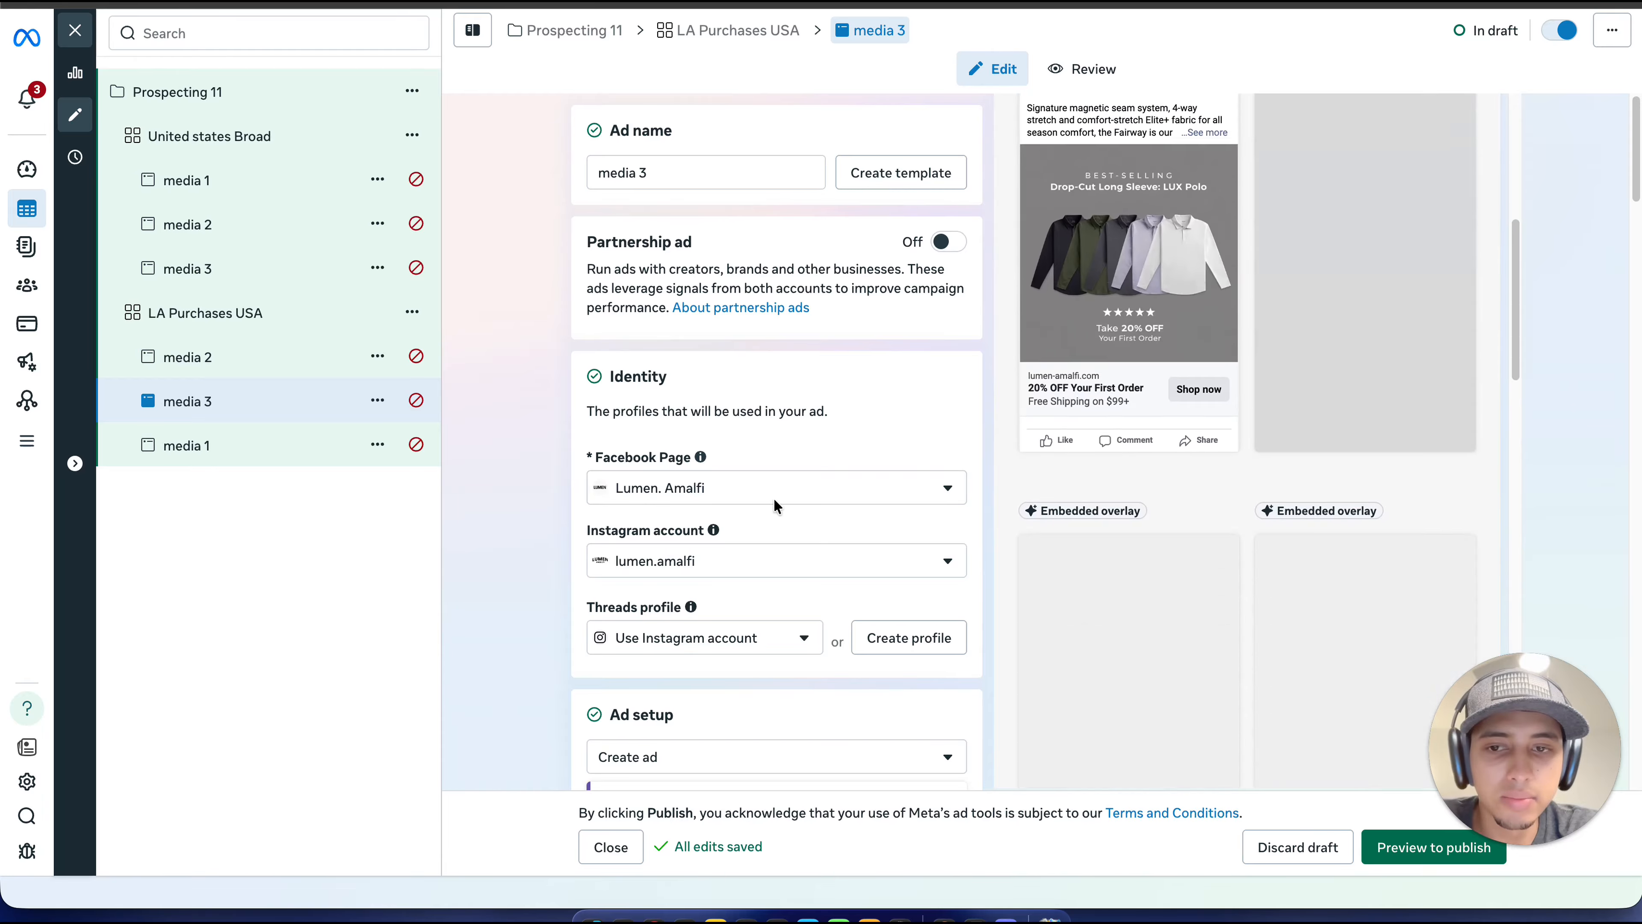
click(277, 446)
click(268, 358)
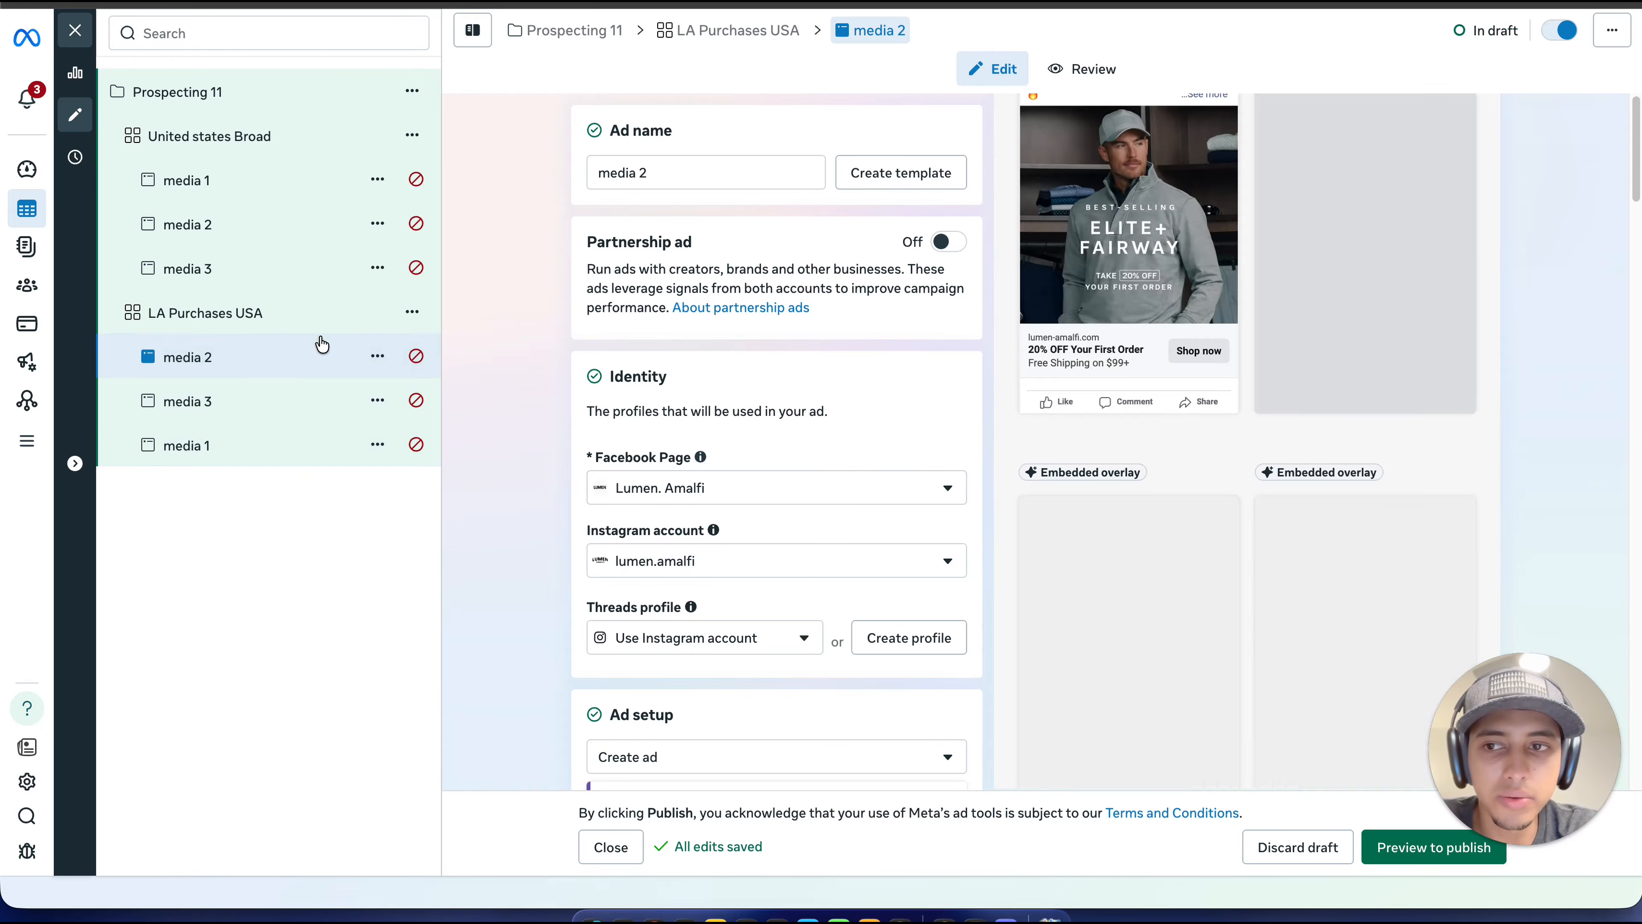
Step: Quick-duplicate the ad set "LA Purchases USA" within the campaign Prospecting 11
click(312, 317)
click(423, 315)
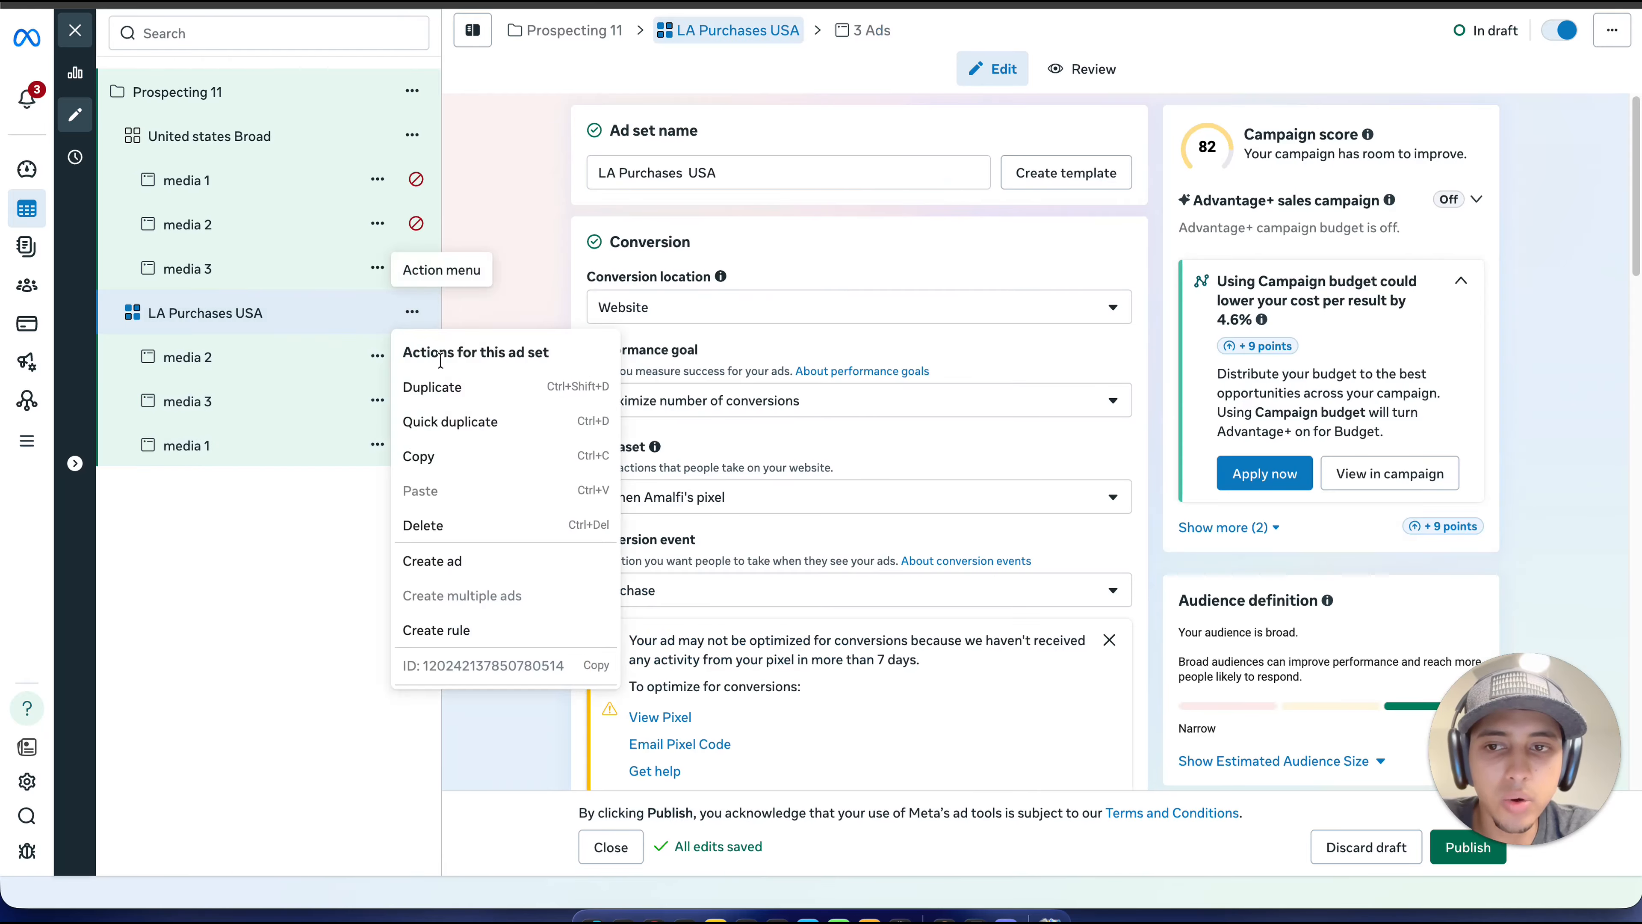
click(477, 427)
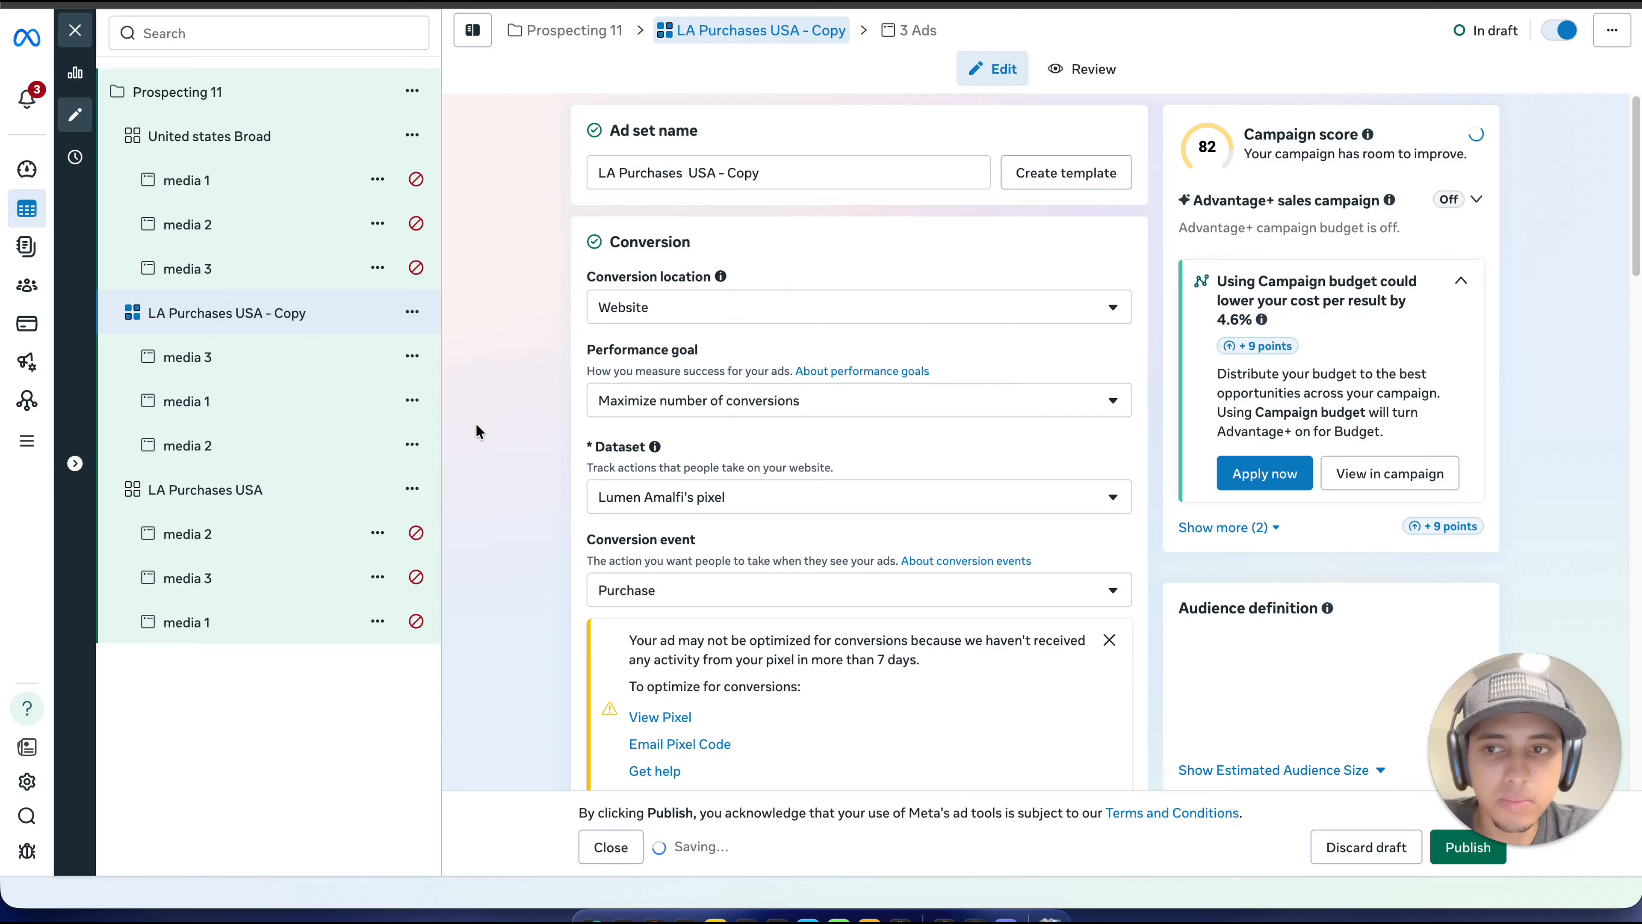
Step: Remove "Lookalike (US, 1%) - All Website Purchases 180 days" from the custom audiences of the original ad set "LA Purchases USA"
click(320, 502)
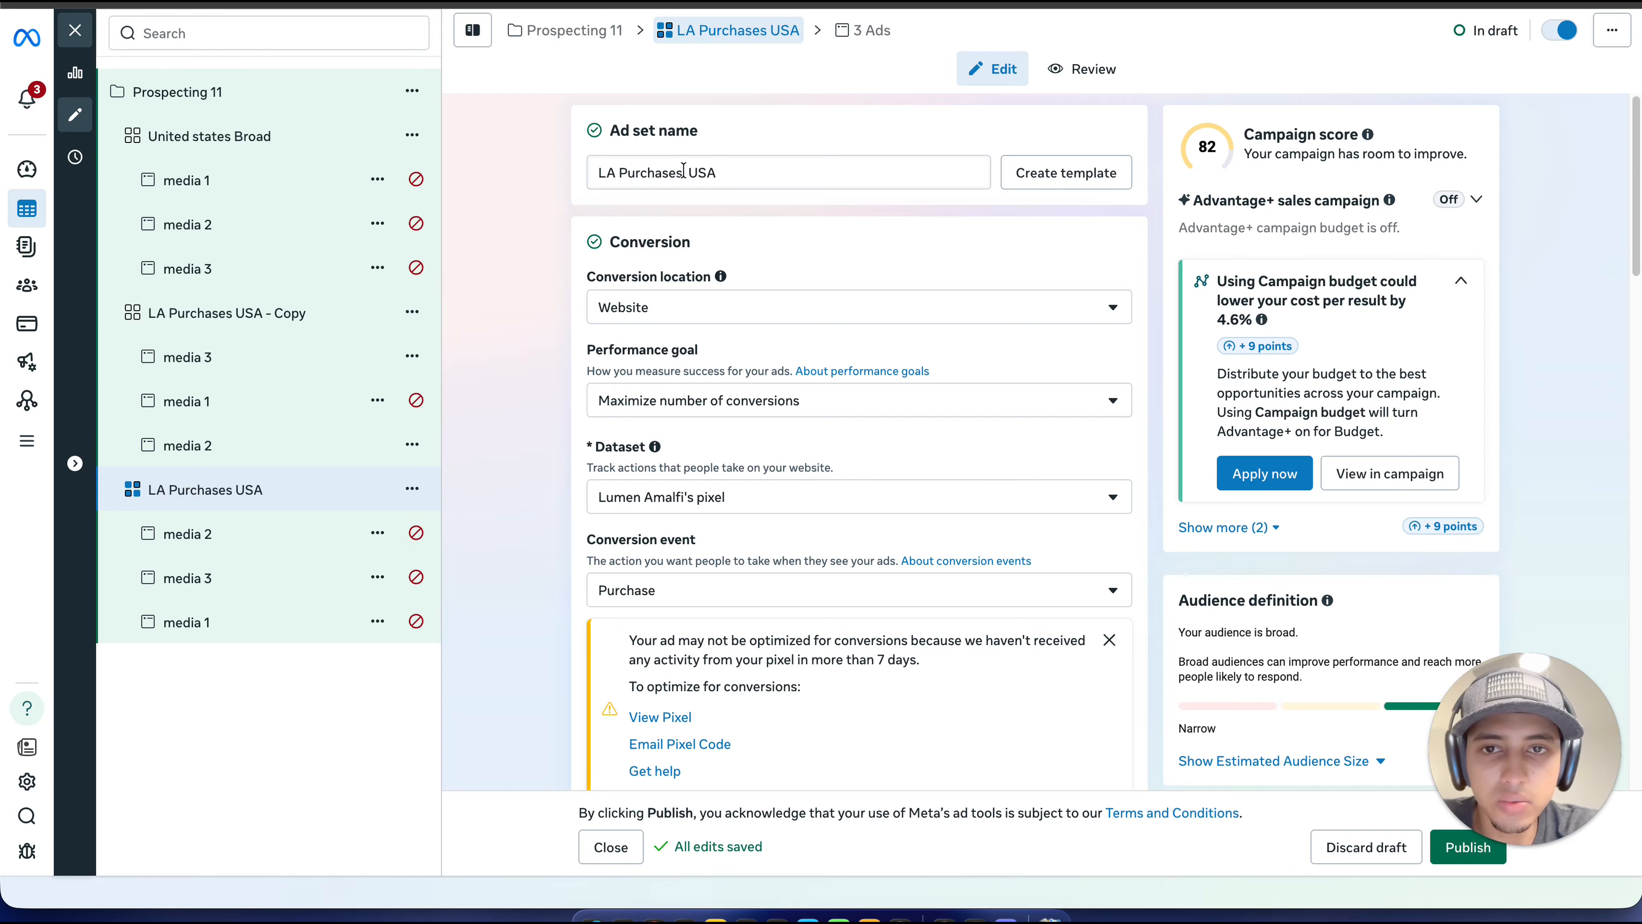
drag(686, 172, 586, 174)
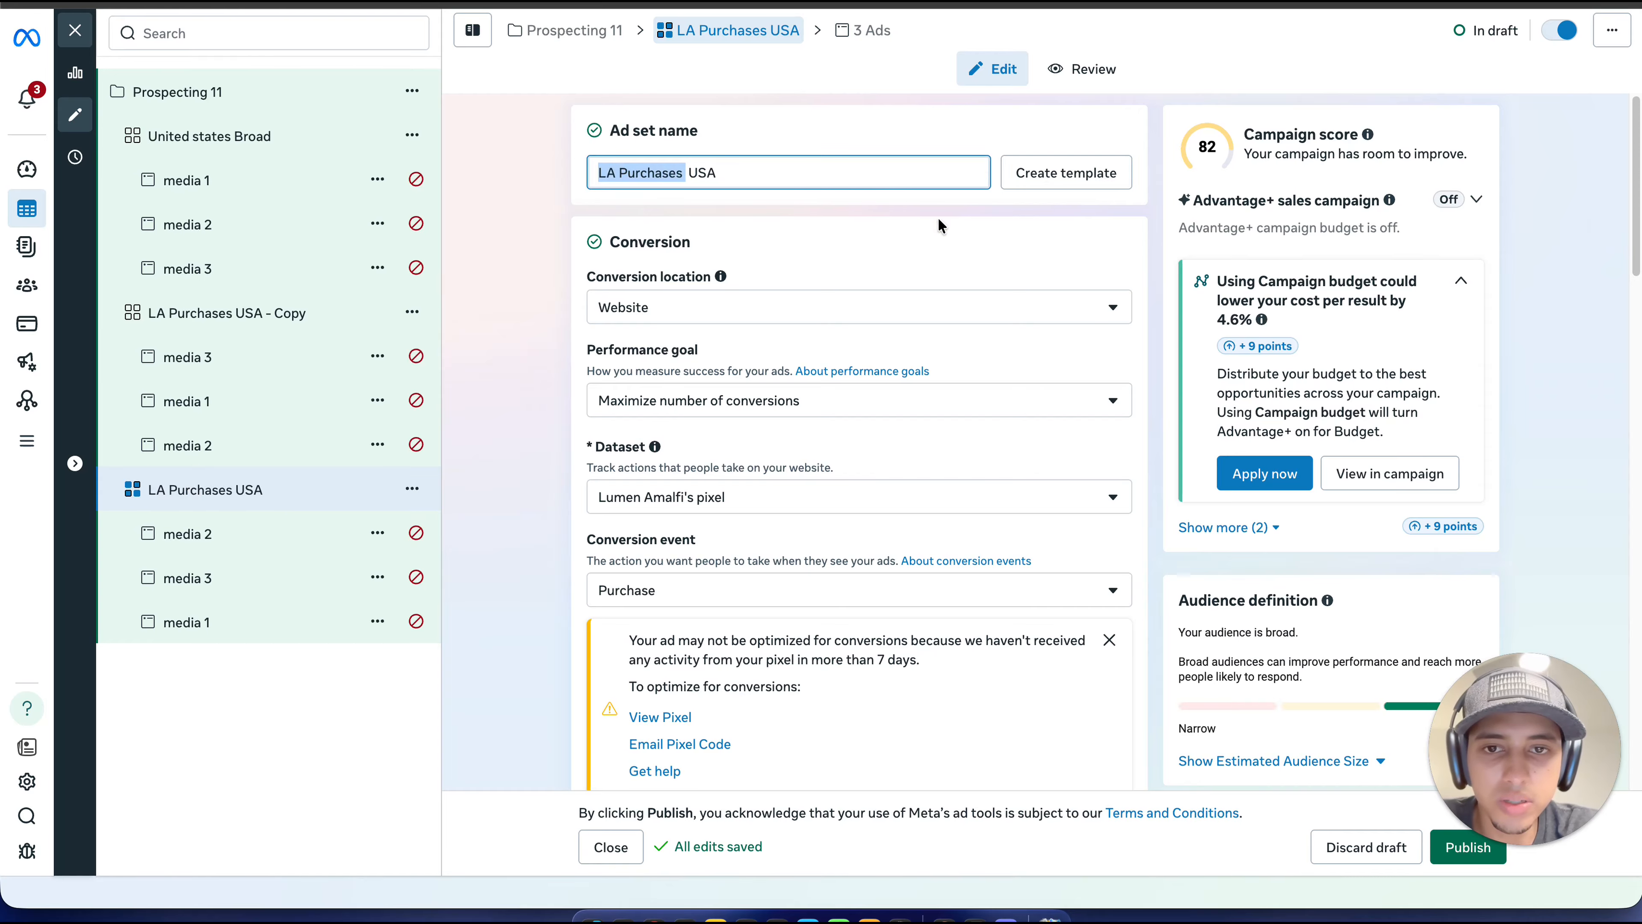
click(725, 218)
scroll(724, 225, down, 10)
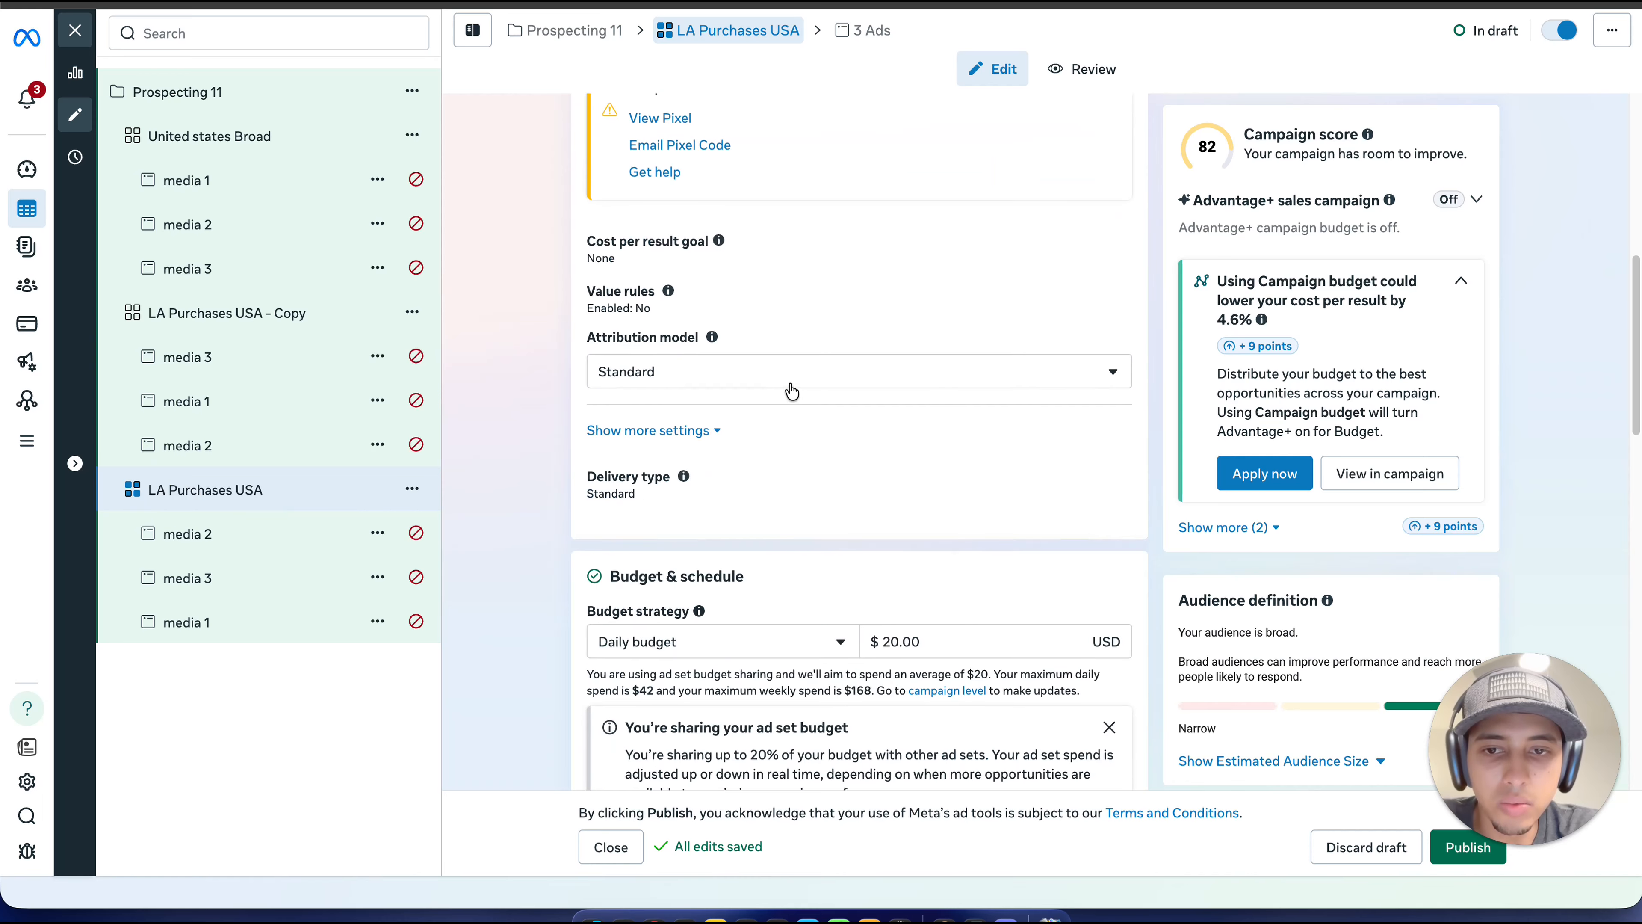
scroll(793, 428, down, 15)
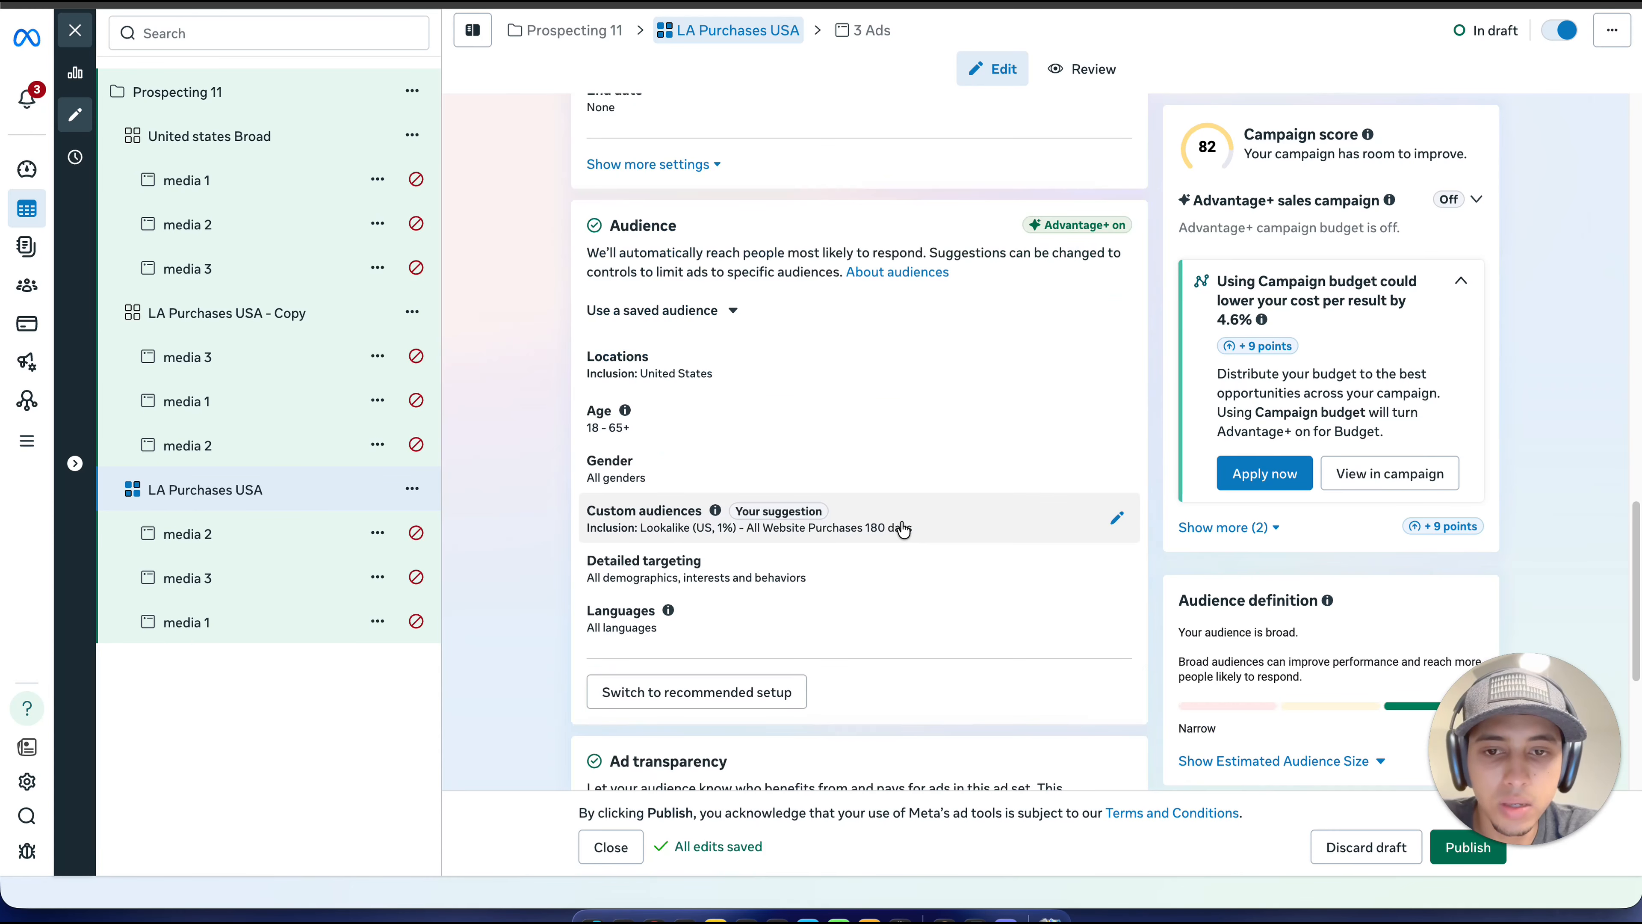
click(1110, 525)
scroll(1110, 529, down, 2)
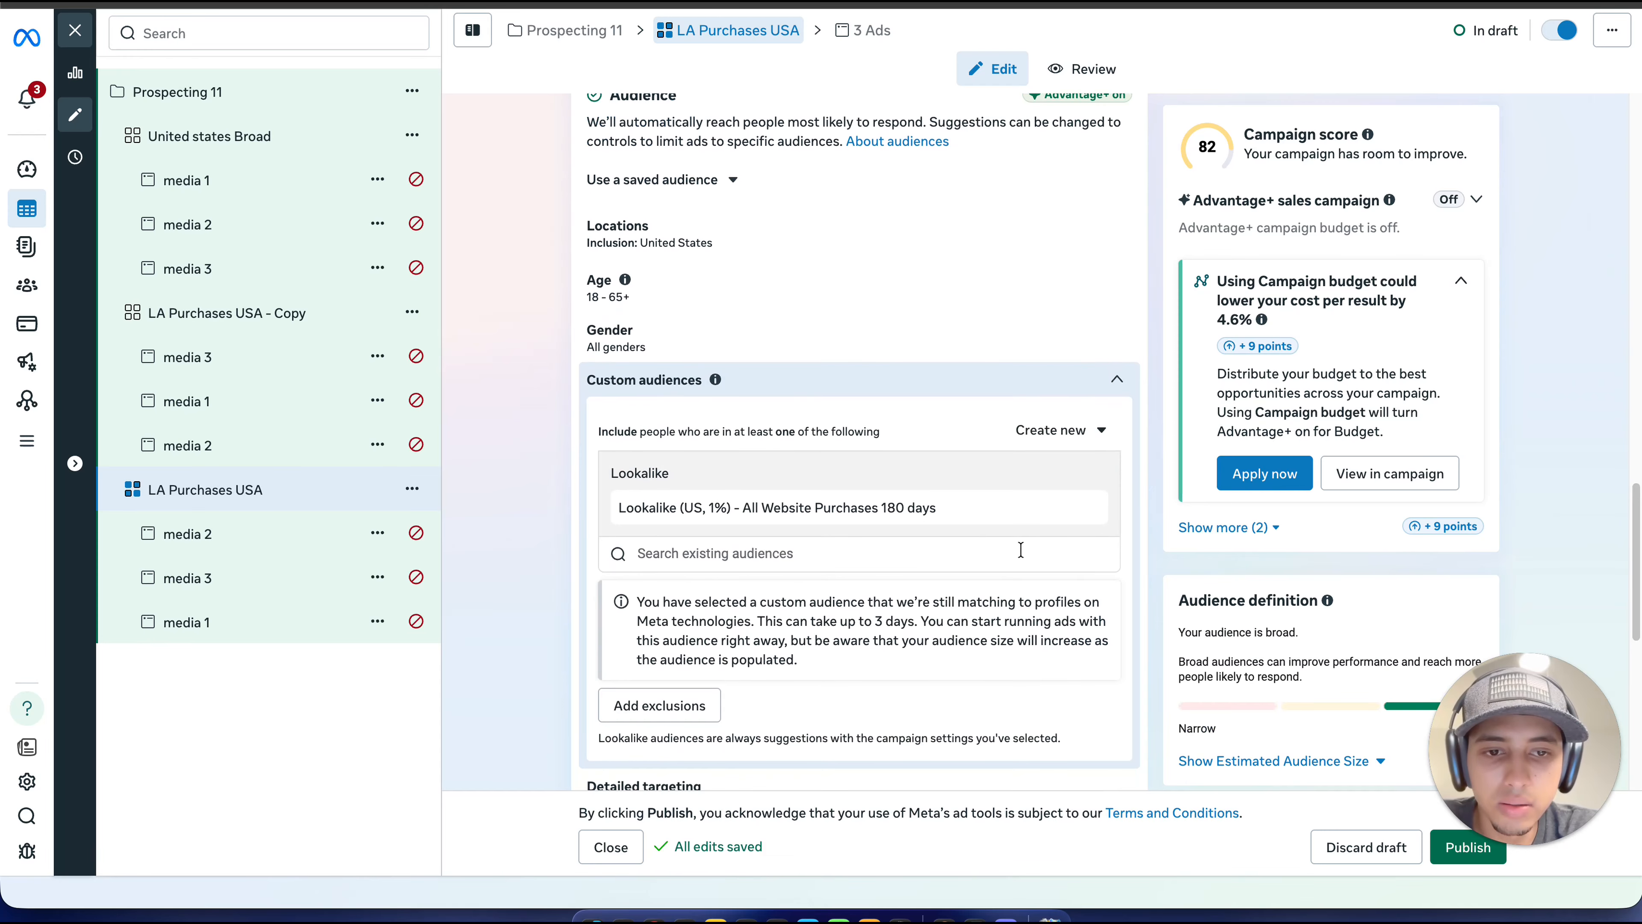
click(1084, 509)
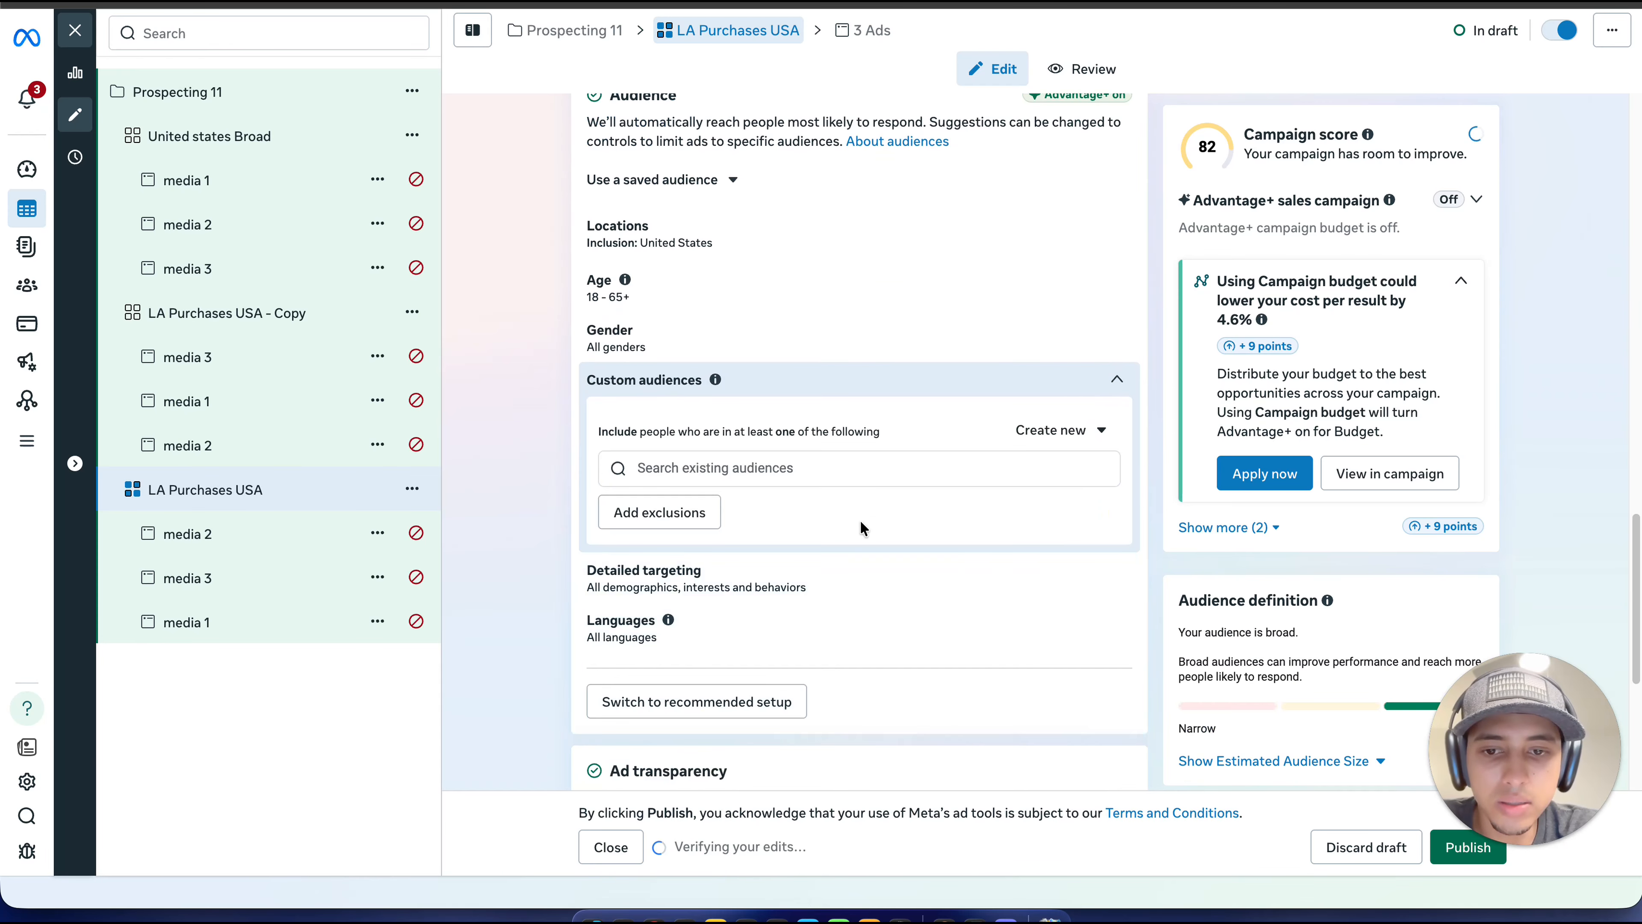
Step: Open the ad set's detailed targeting, search it for "shoes" and browse the suggested interests, behaviors and demographics
scroll(860, 528, down, 1)
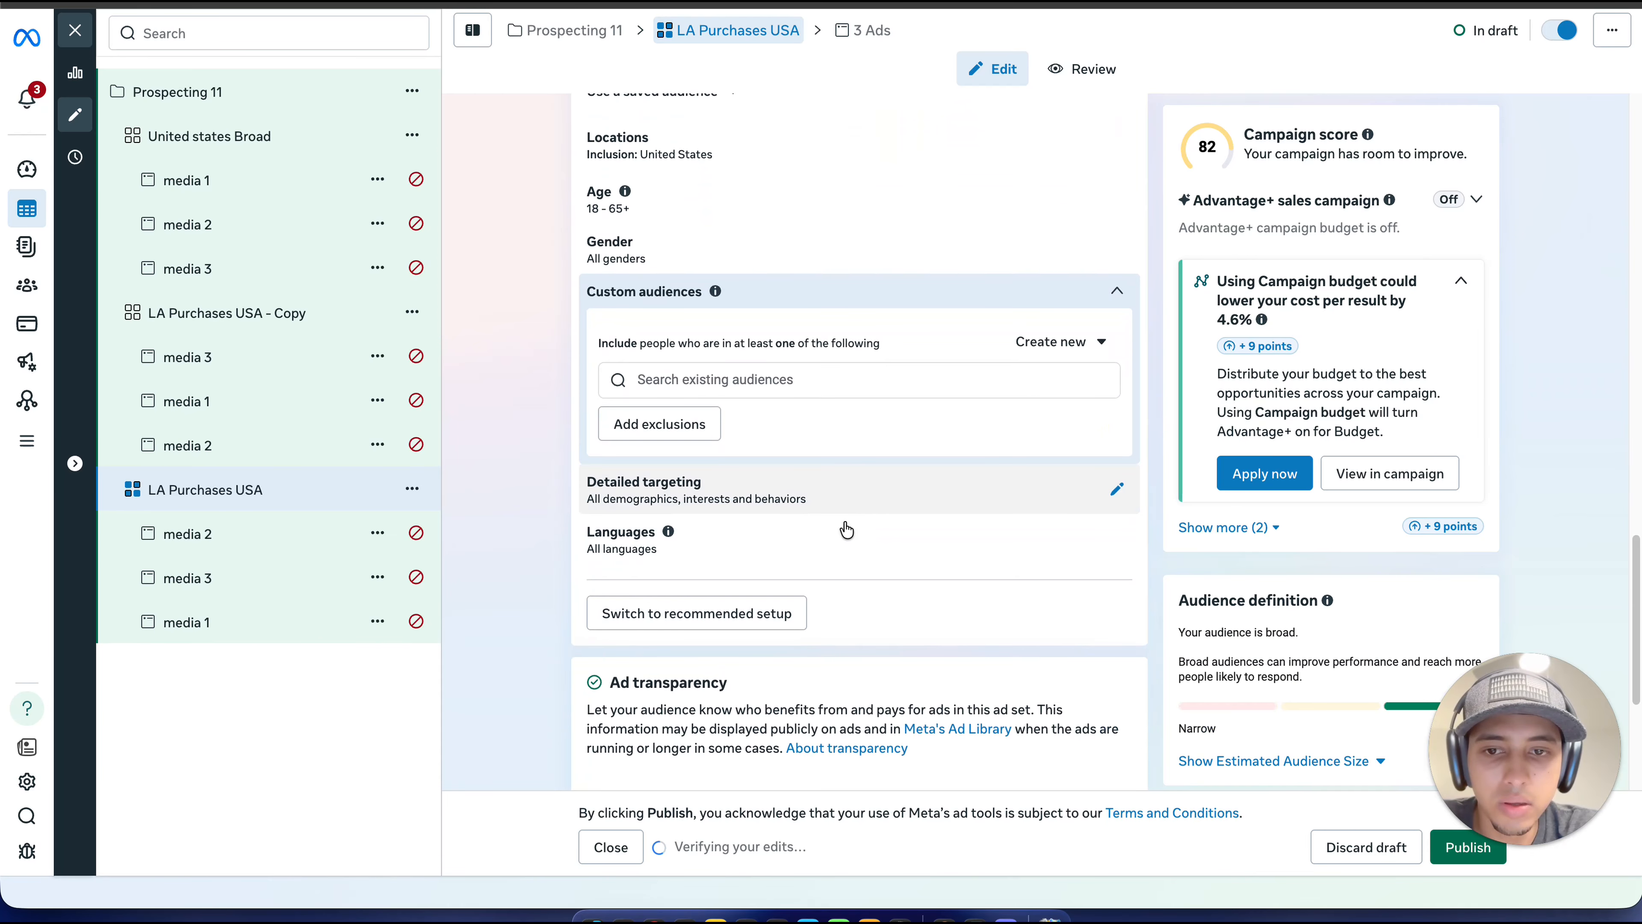
click(798, 494)
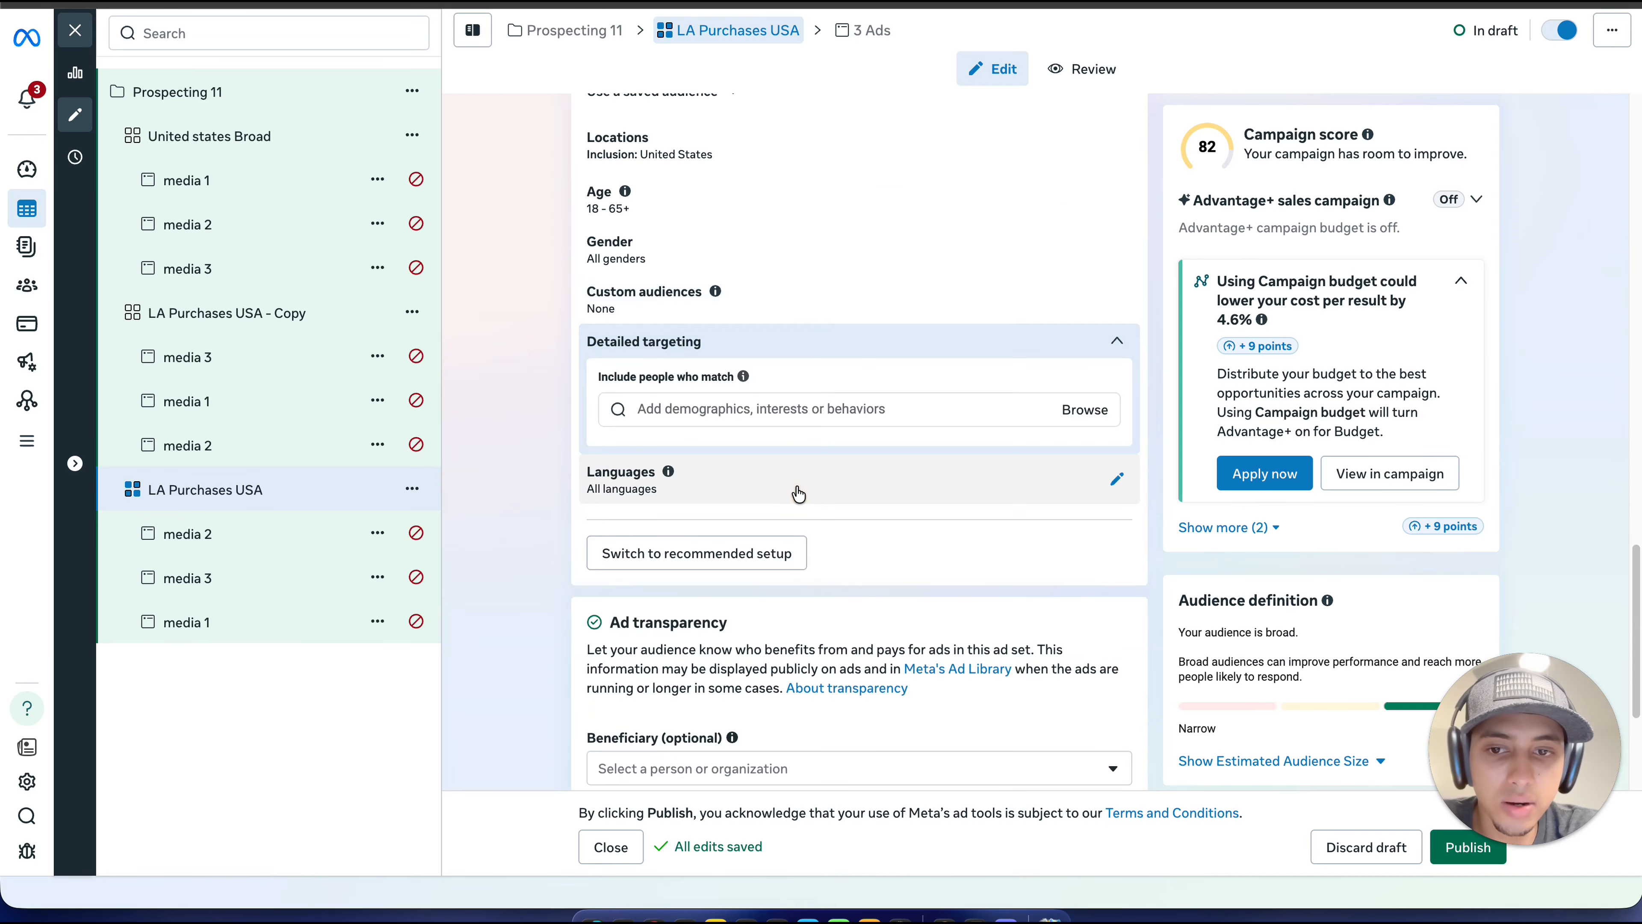
click(761, 409)
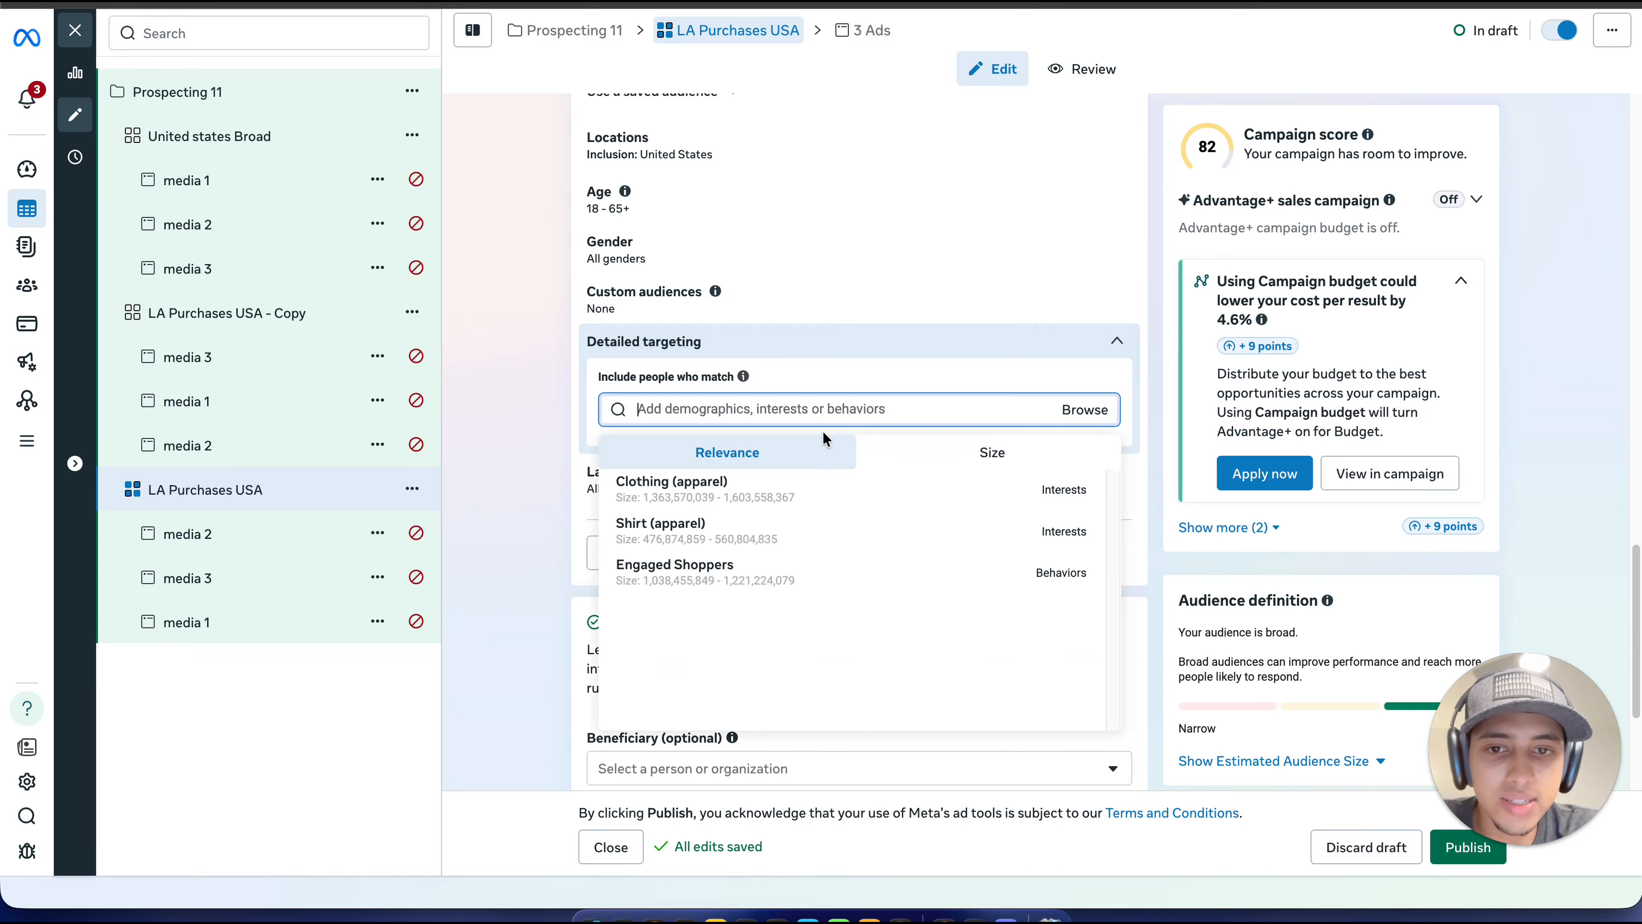
mouse_move(773, 482)
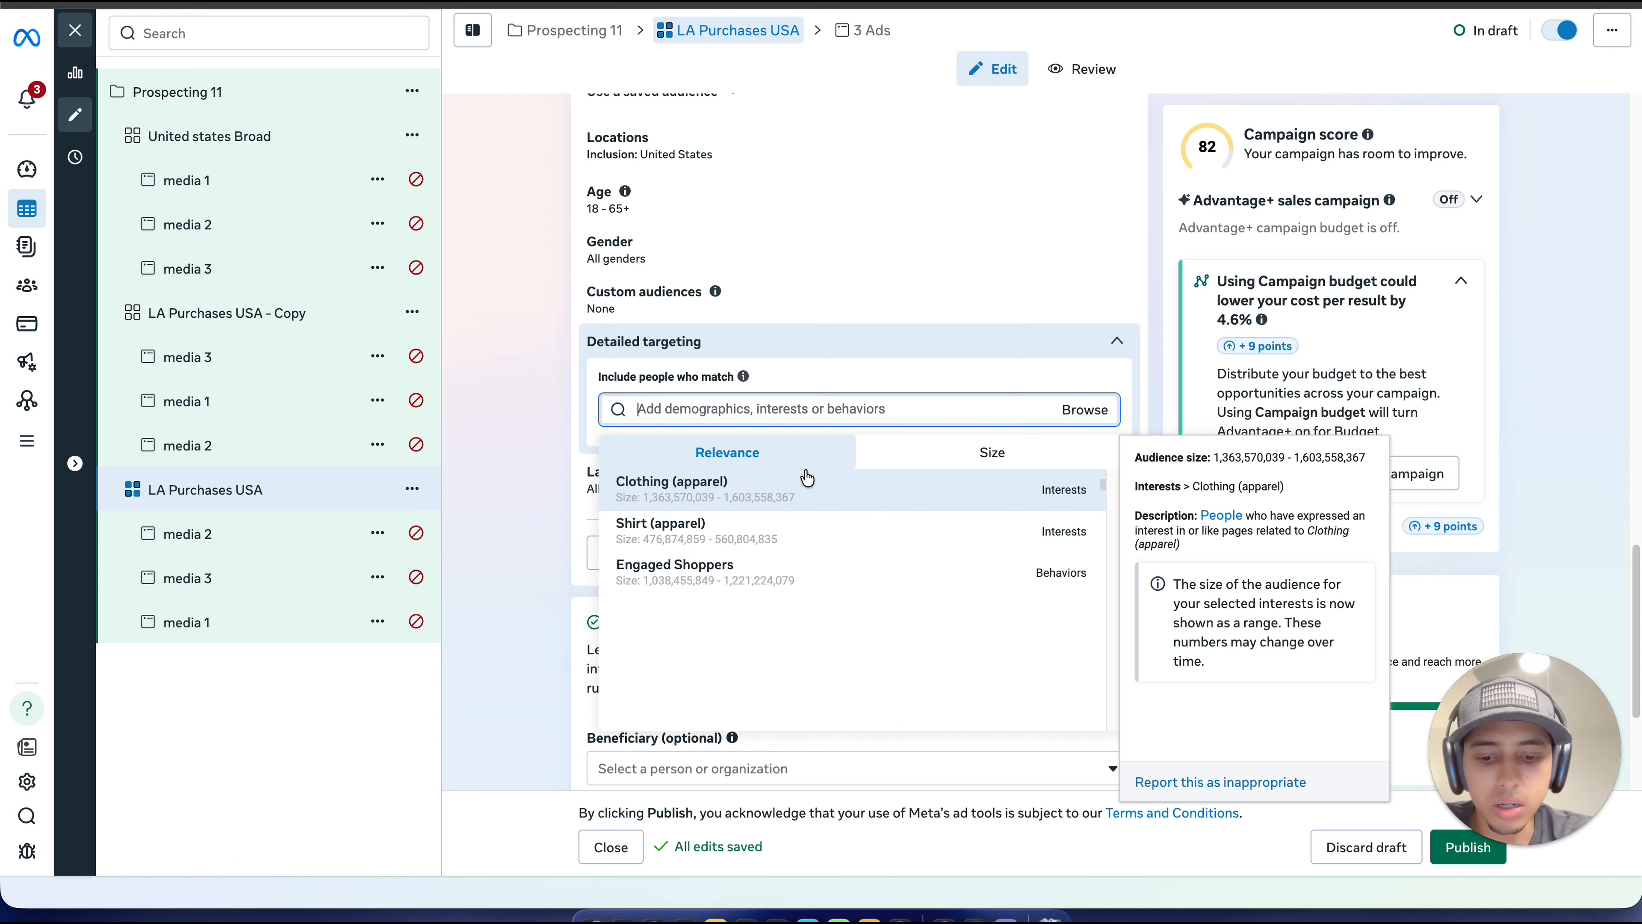
text(cloth)
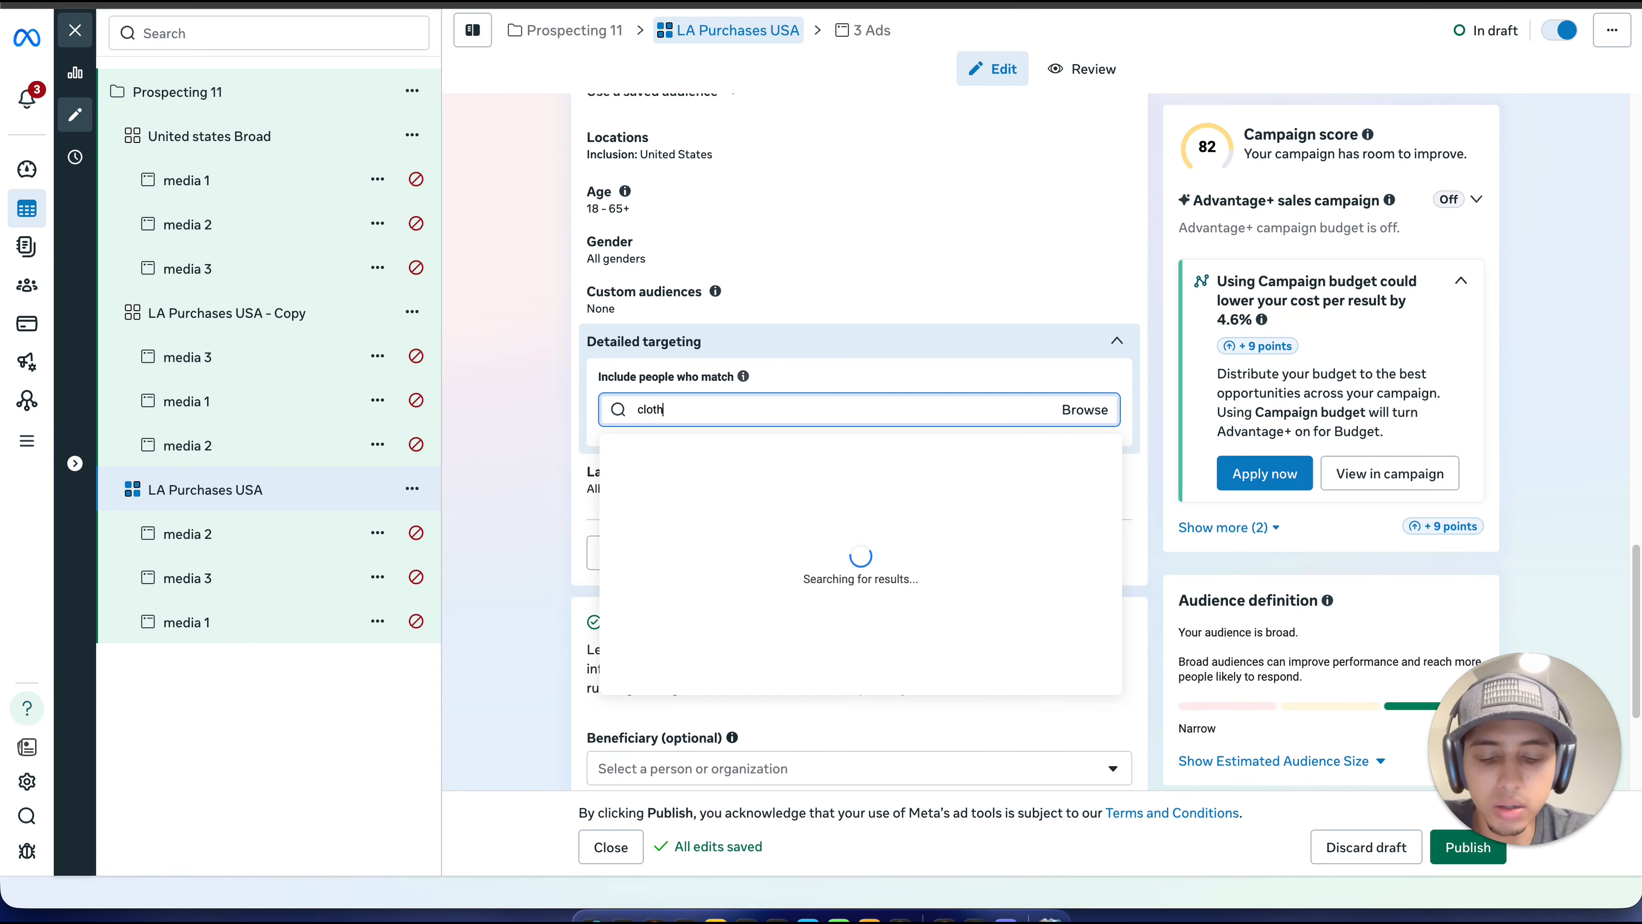
key(BackSpace)
key(BackSpace)
key(BackSpace)
key(BackSpace)
key(BackSpace)
text(shoes)
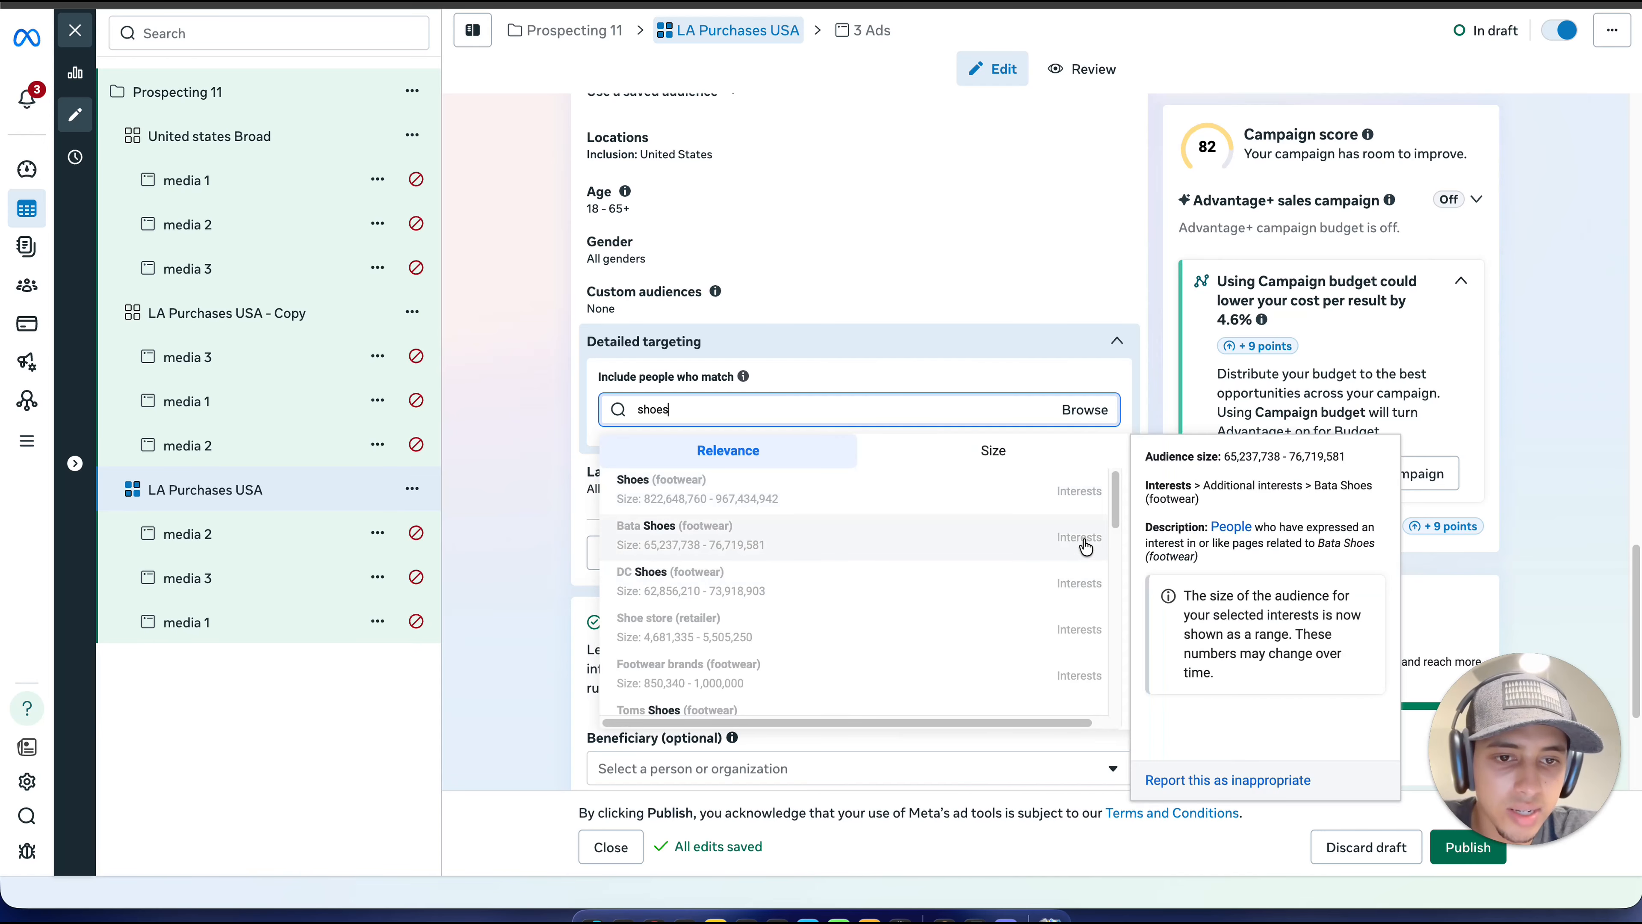
scroll(1083, 595, down, 1)
scroll(1082, 595, down, 10)
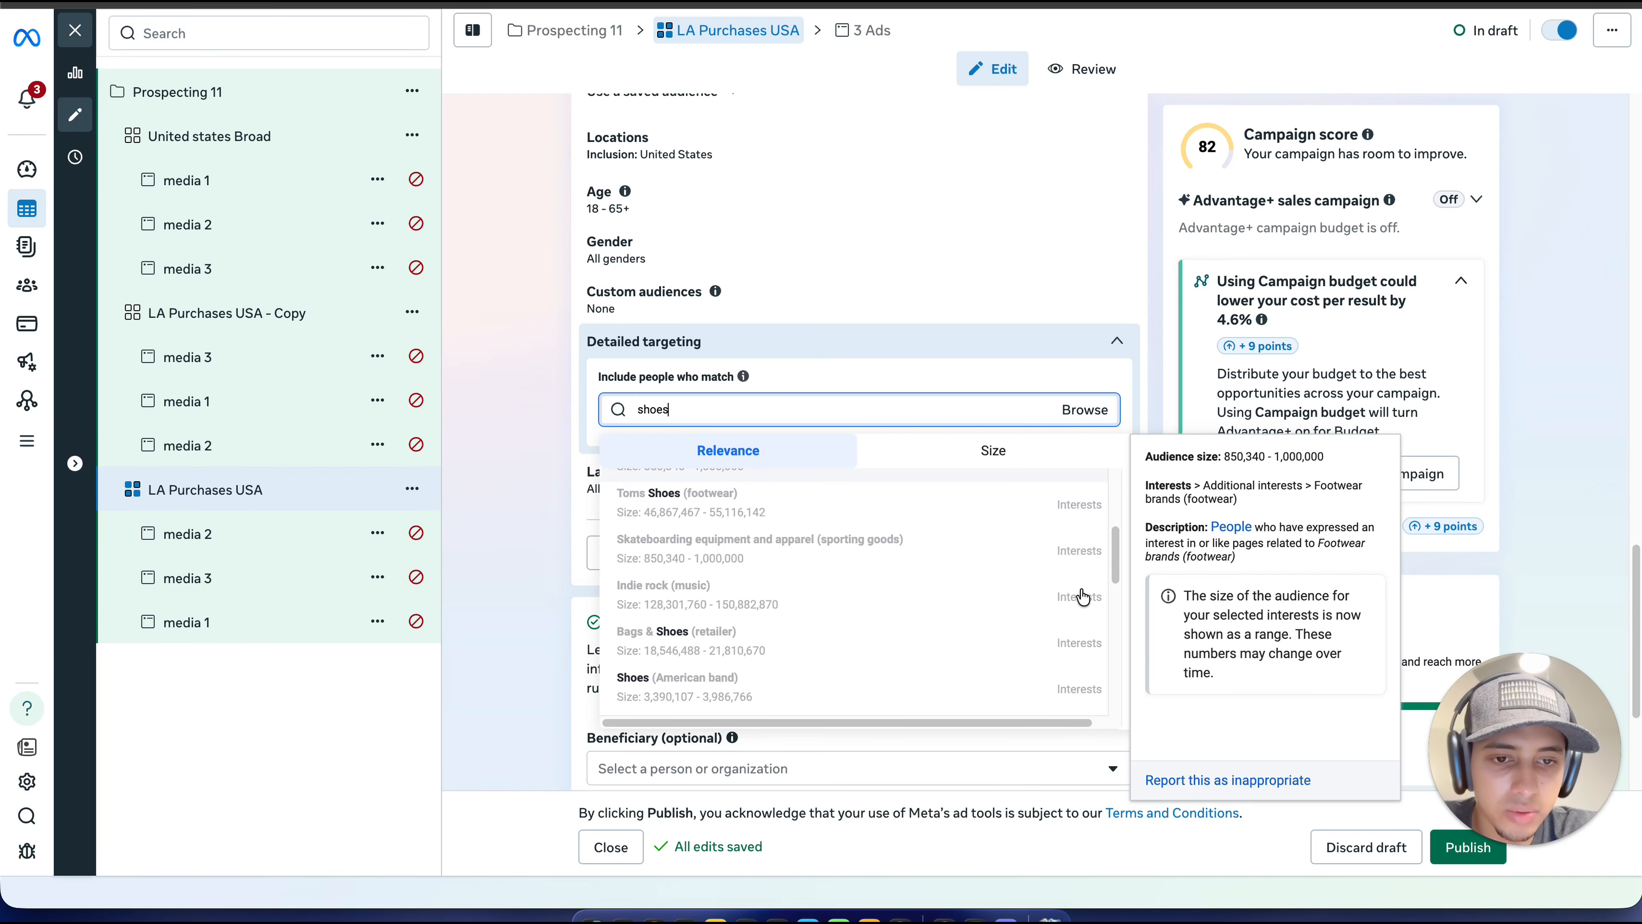
scroll(1083, 595, up, 2)
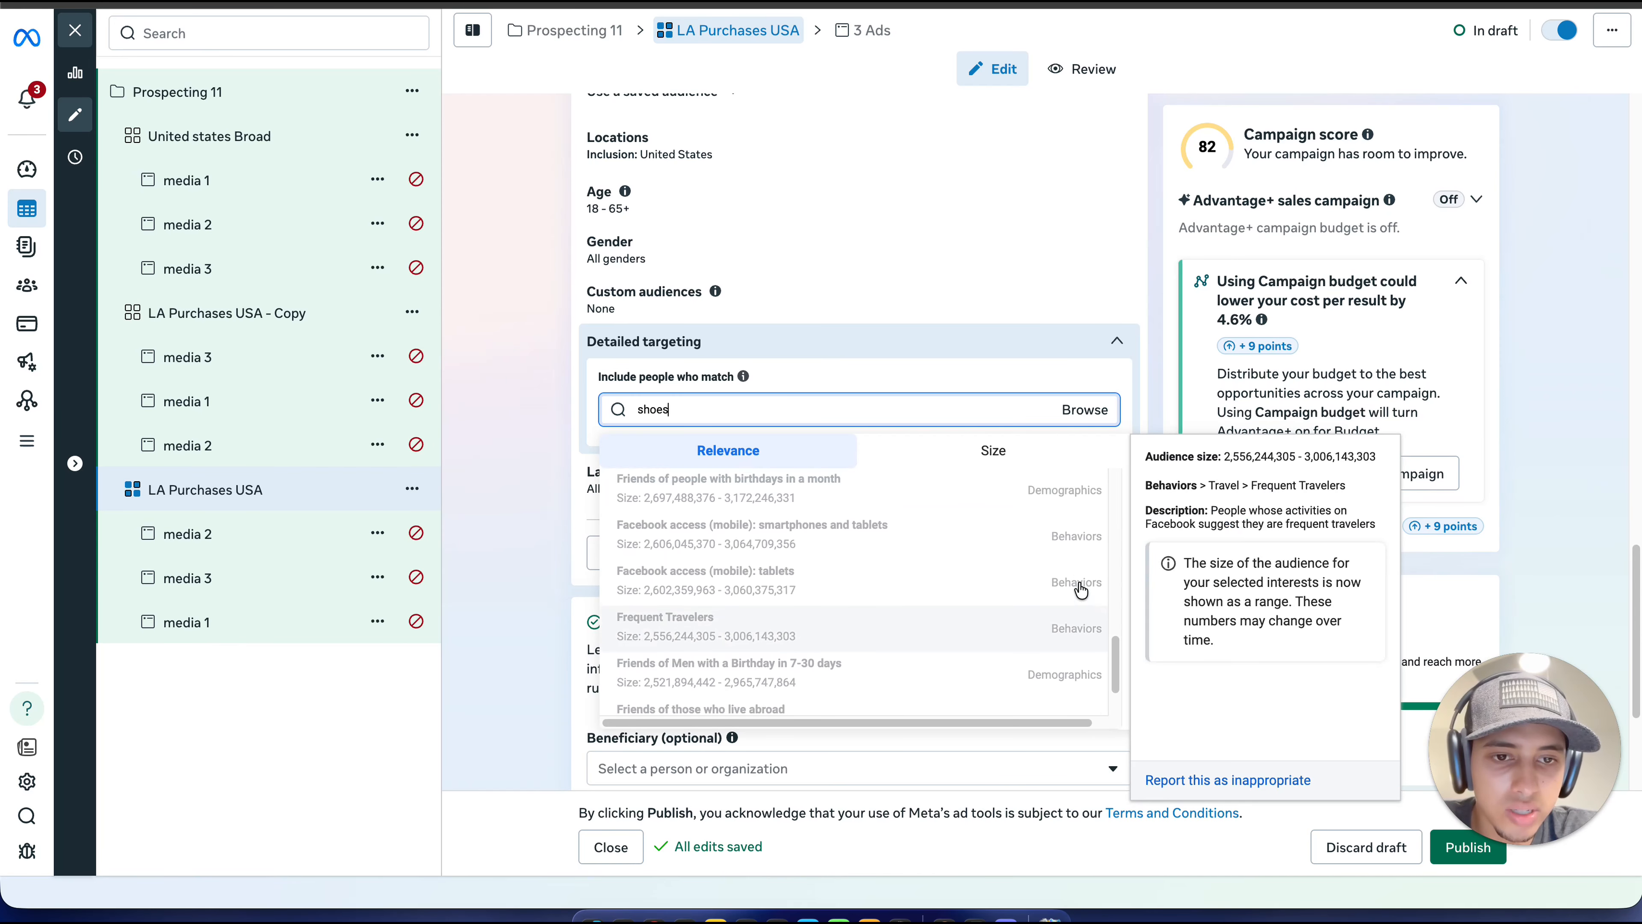
mouse_move(1051, 649)
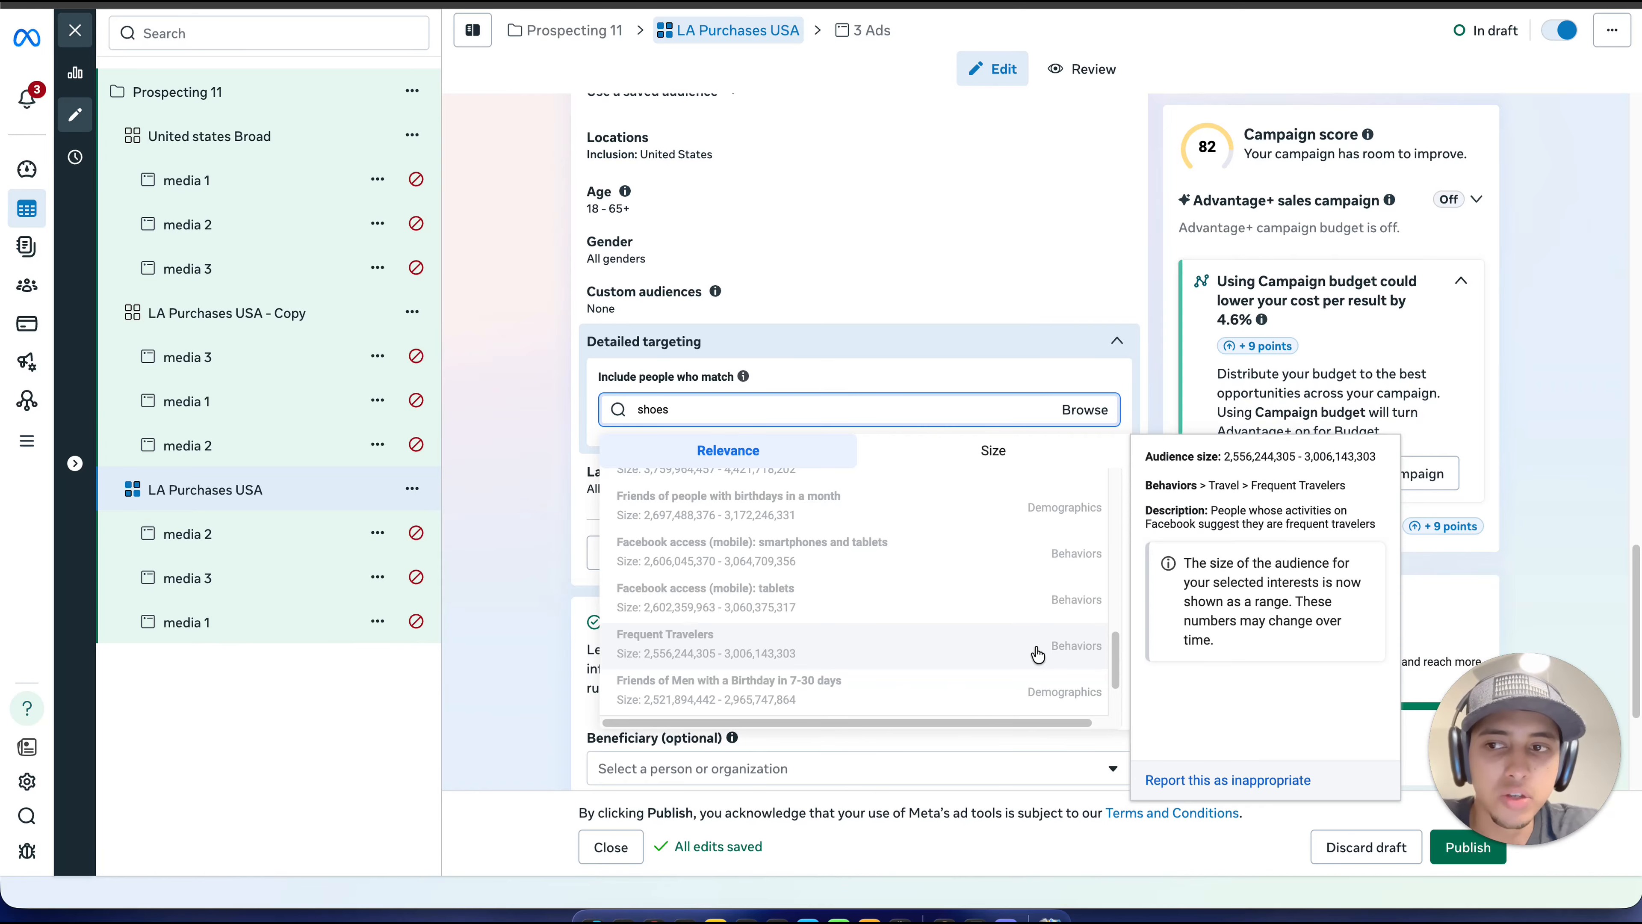
Step: Discard the "shoes" search and include the interest "Clothing (apparel)" in the detailed targeting
scroll(910, 530, up, 3)
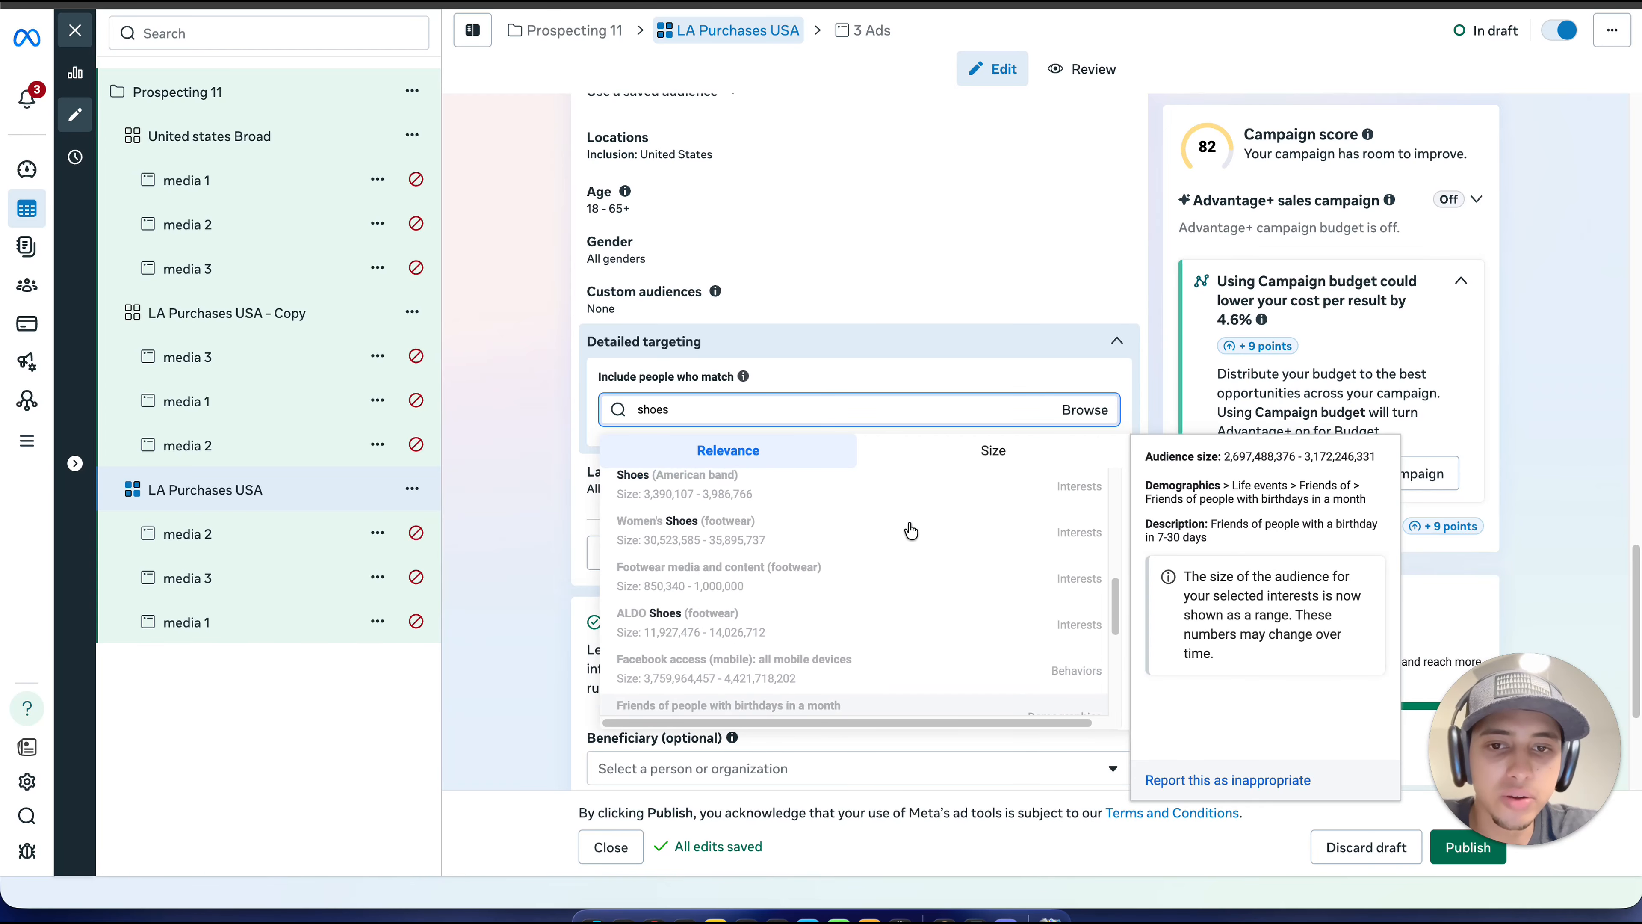
scroll(911, 530, up, 7)
click(829, 408)
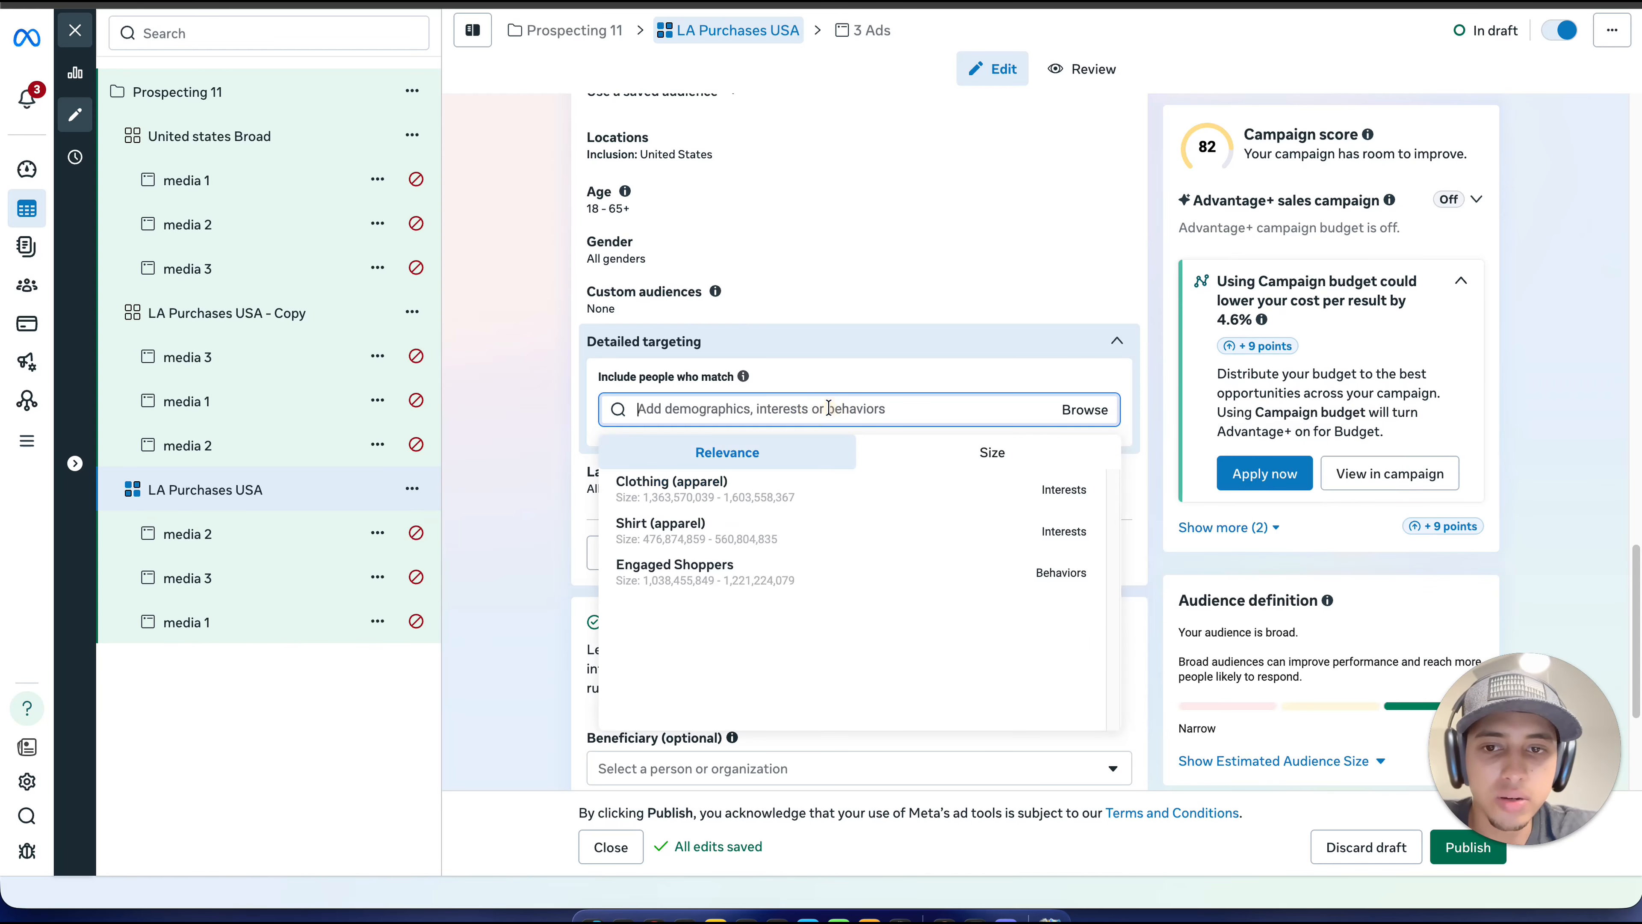
click(917, 496)
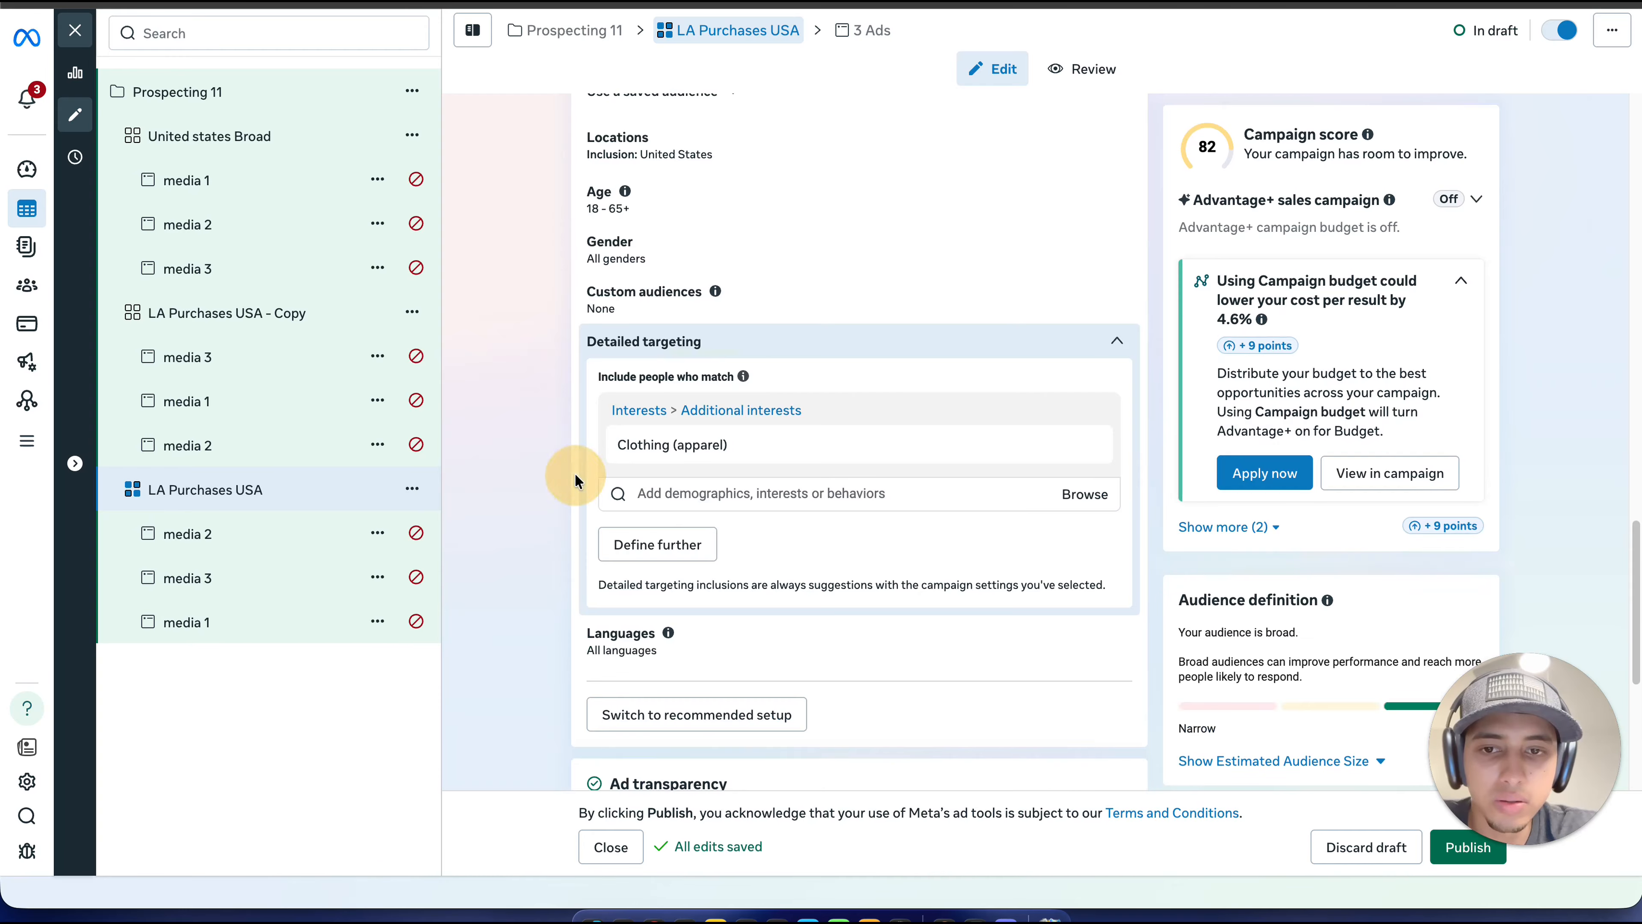
Step: Review the clothing interest targeting of "LA Purchases USA" and compare it with the ad sets "United states Broad" and "LA Purchases USA - Copy"
mouse_move(949, 435)
scroll(815, 492, down, 2)
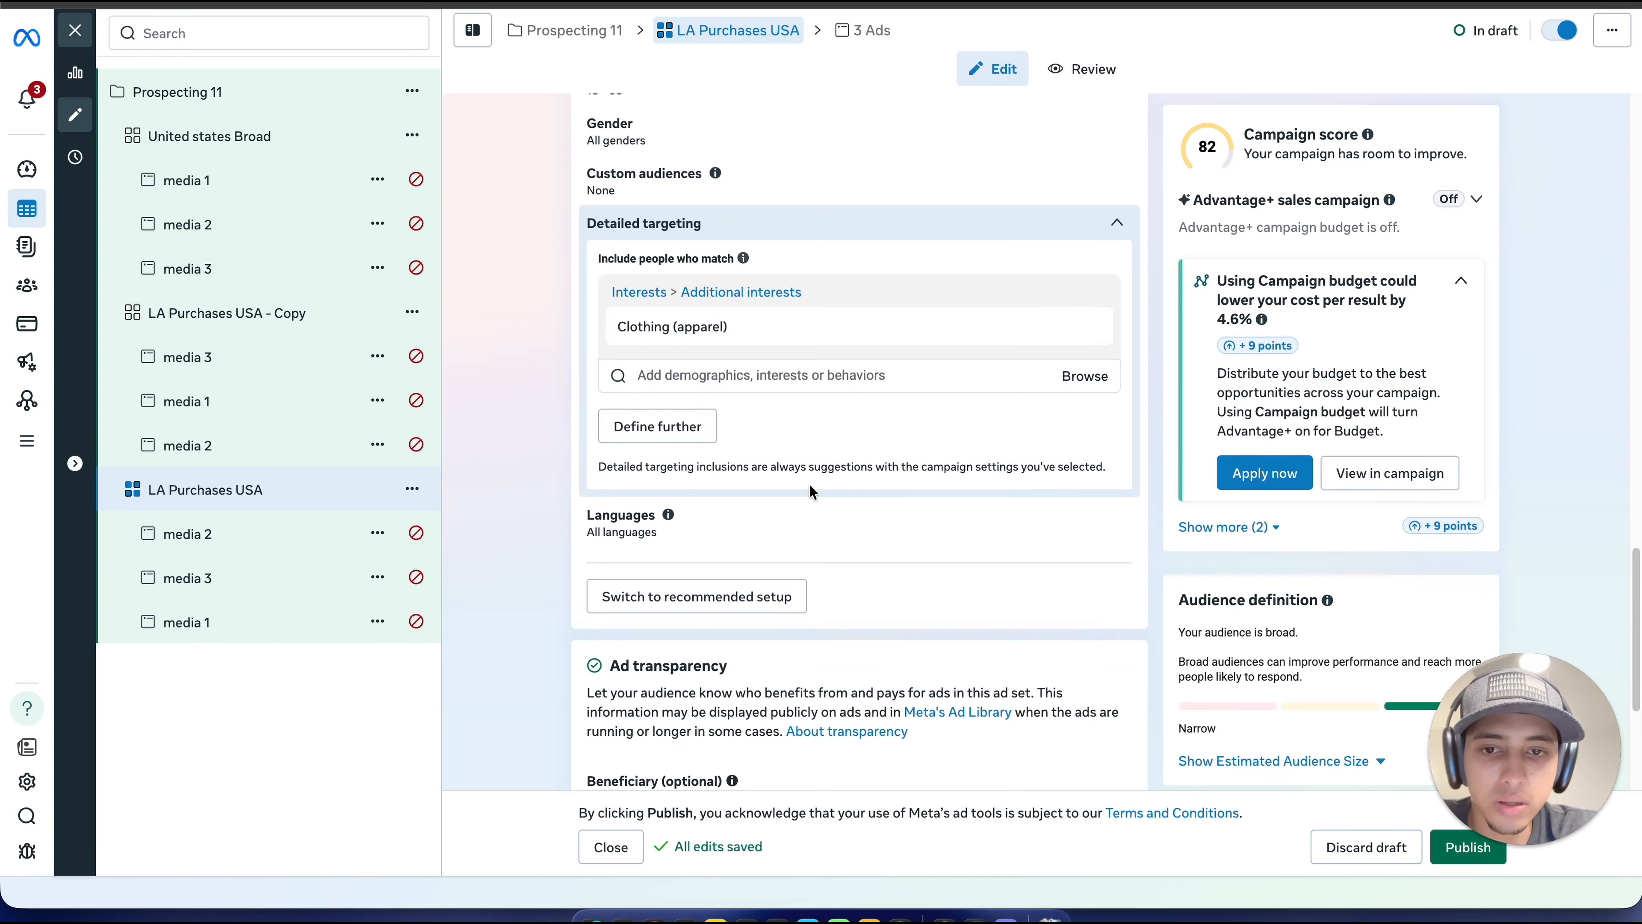
scroll(813, 492, up, 1)
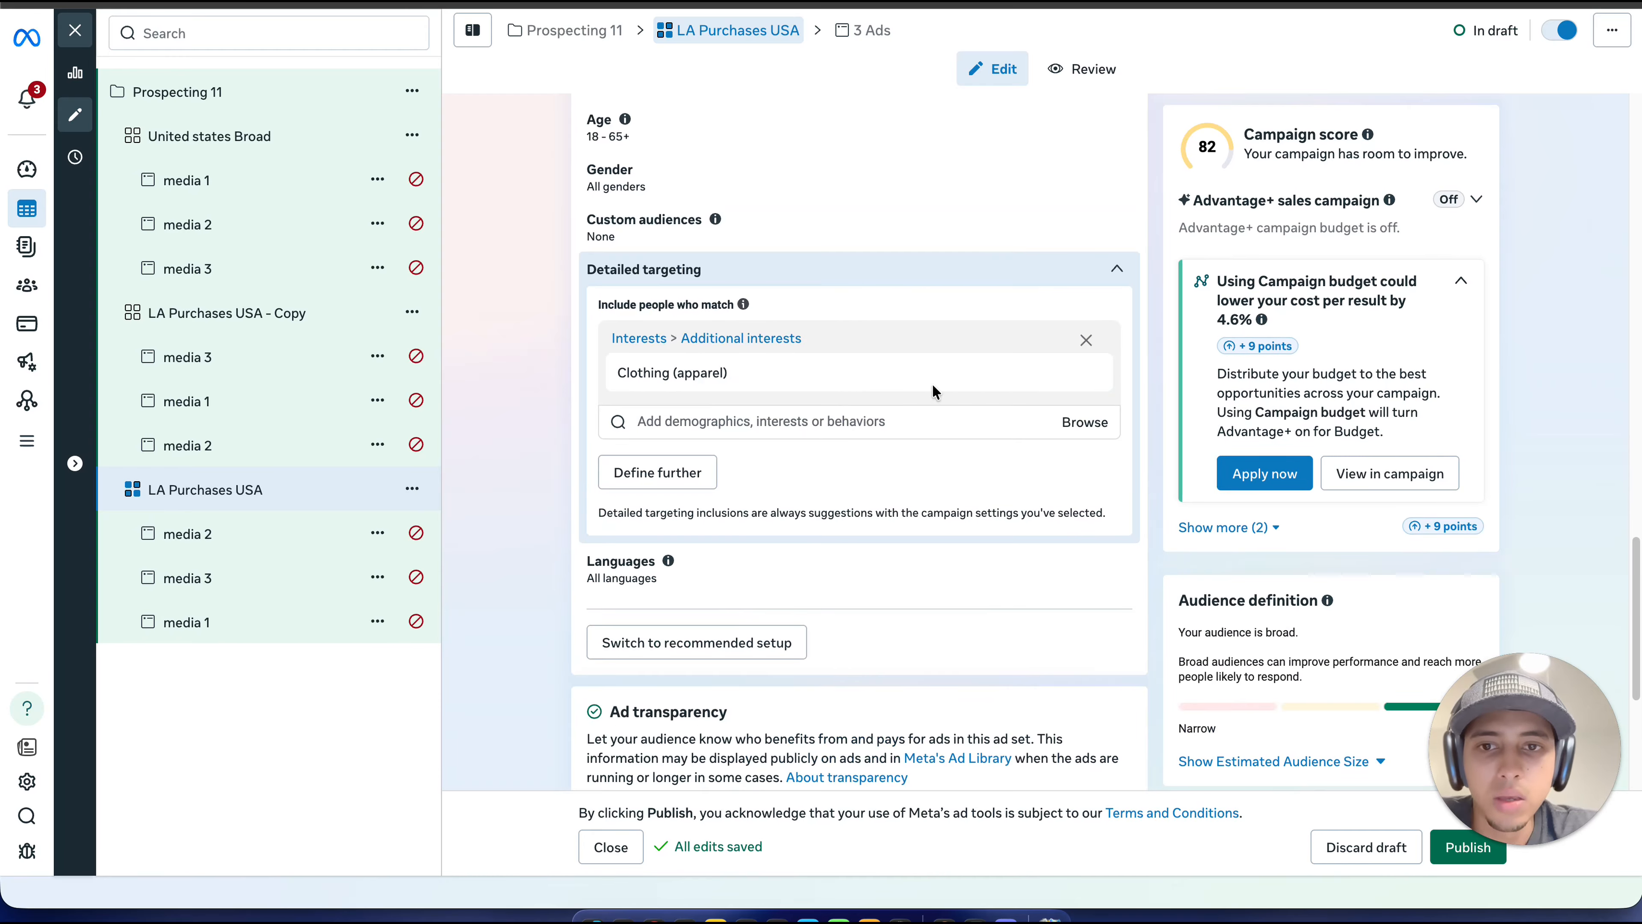
mouse_move(743, 304)
scroll(743, 315, up, 2)
scroll(743, 315, up, 1)
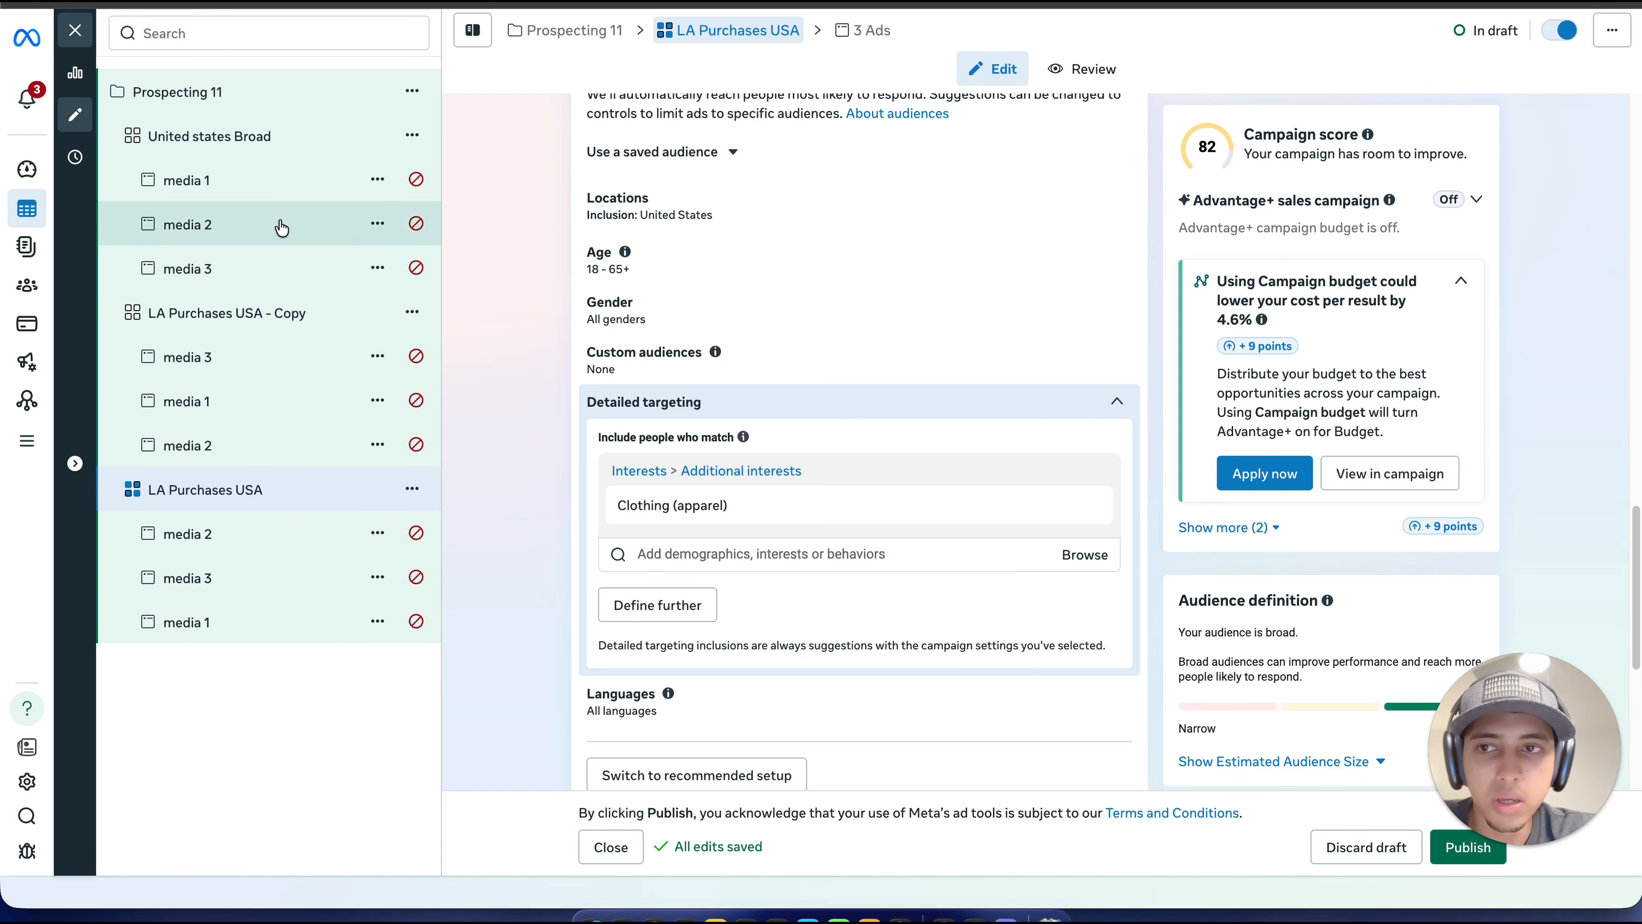
click(319, 149)
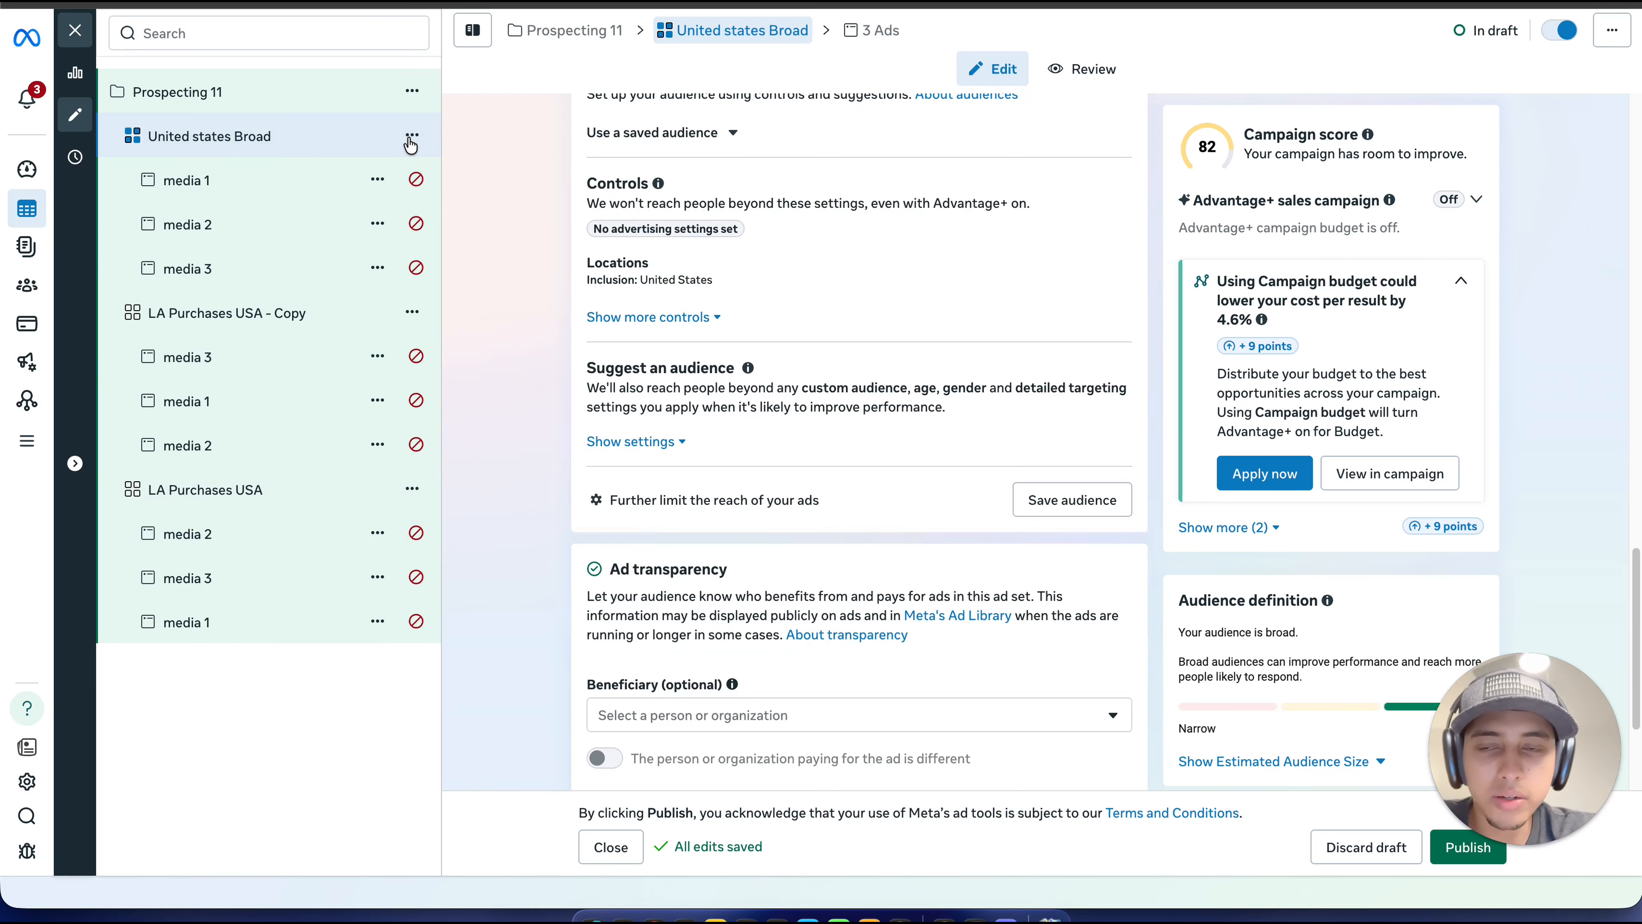
scroll(774, 283, up, 4)
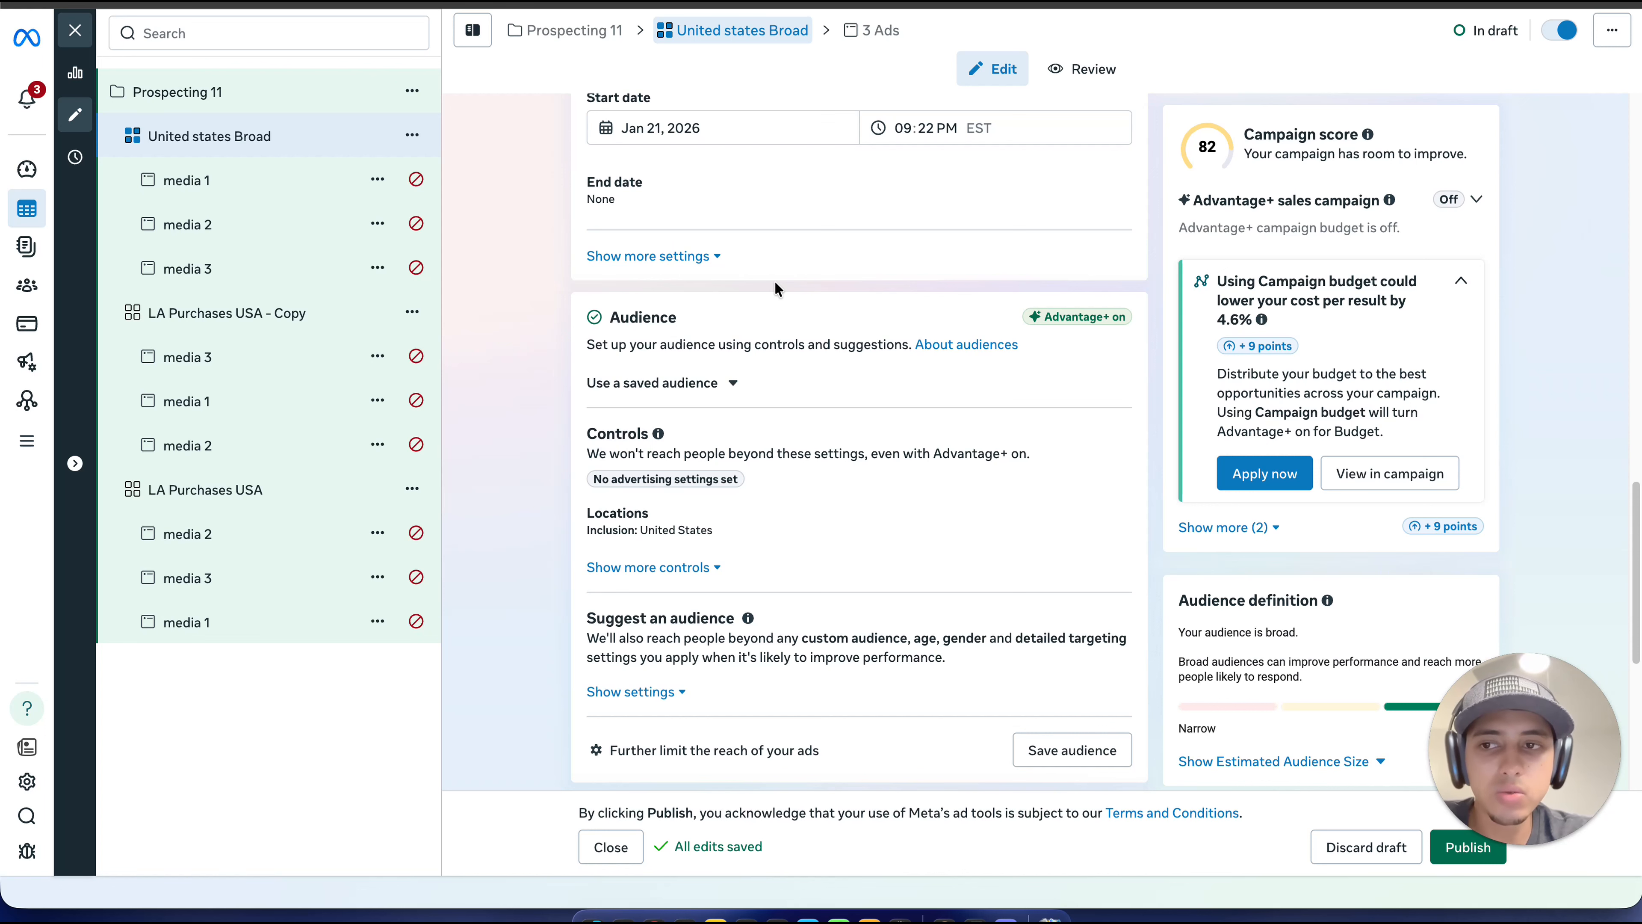
click(275, 317)
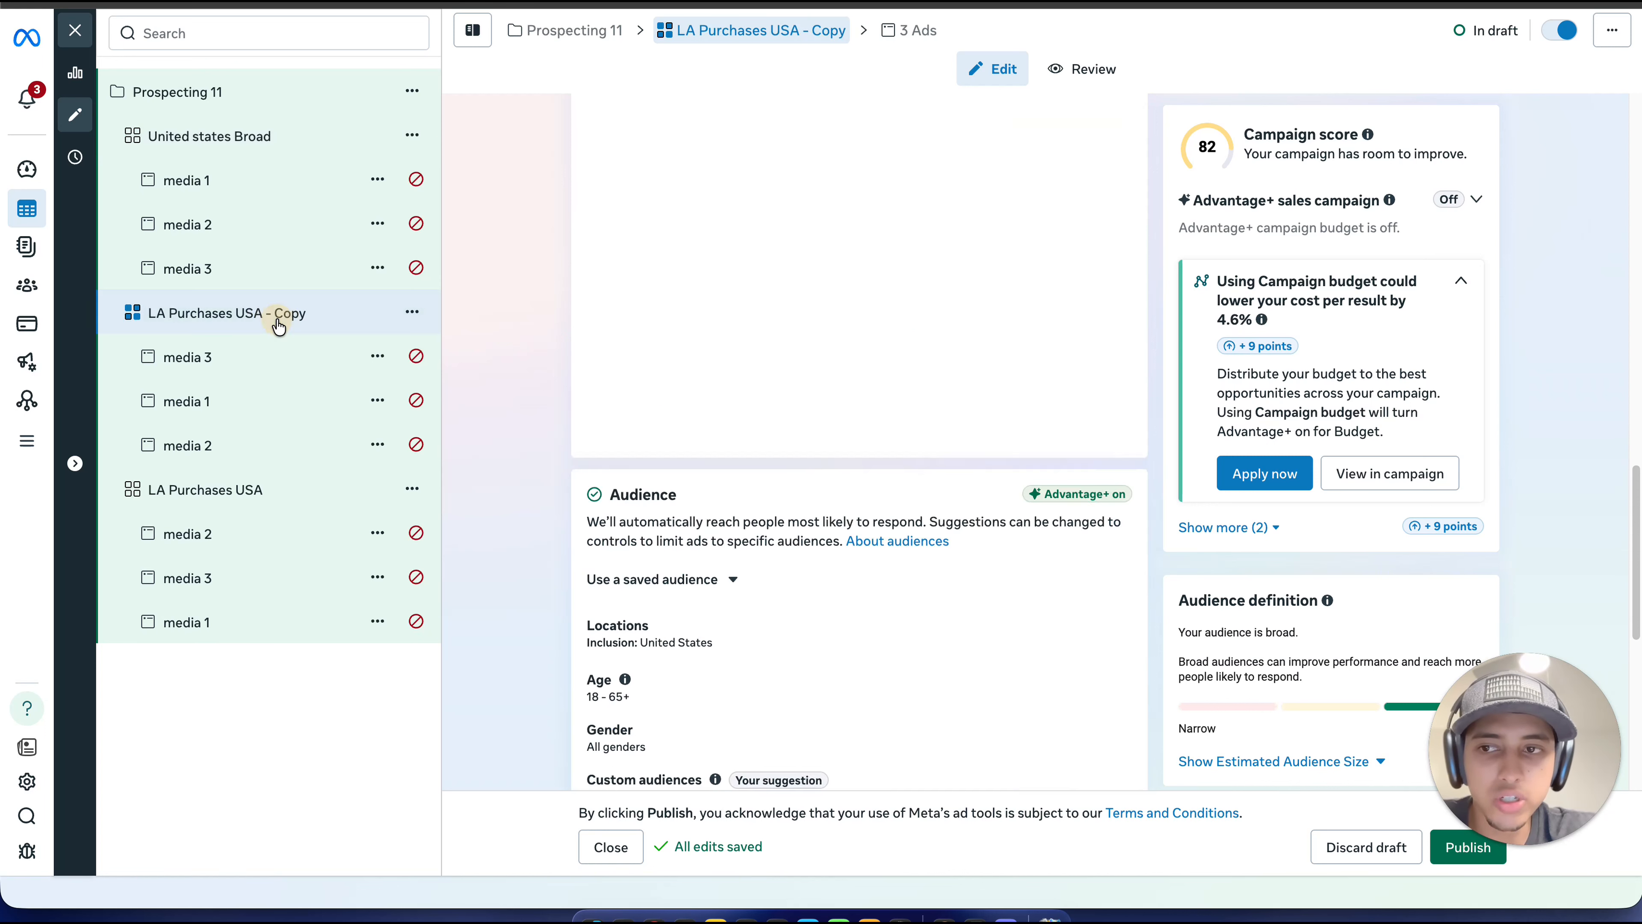
Step: Rename the interest-targeted ad set "LA Purchases USA" as "Clothing Intrest USA"
click(237, 496)
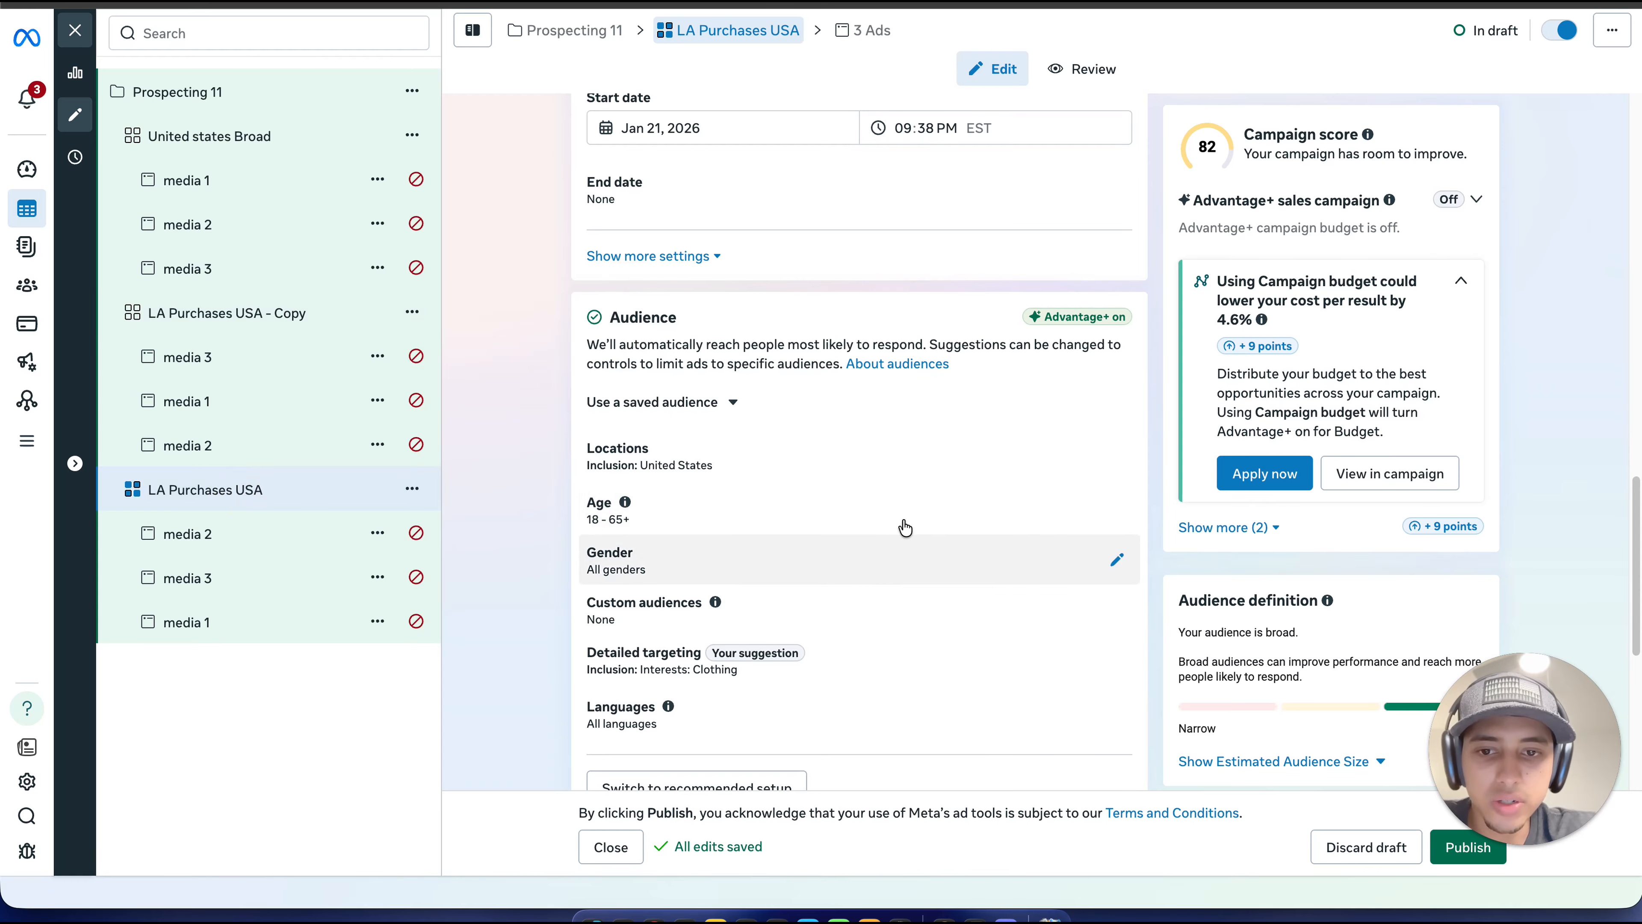
scroll(906, 527, down, 2)
scroll(776, 544, up, 10)
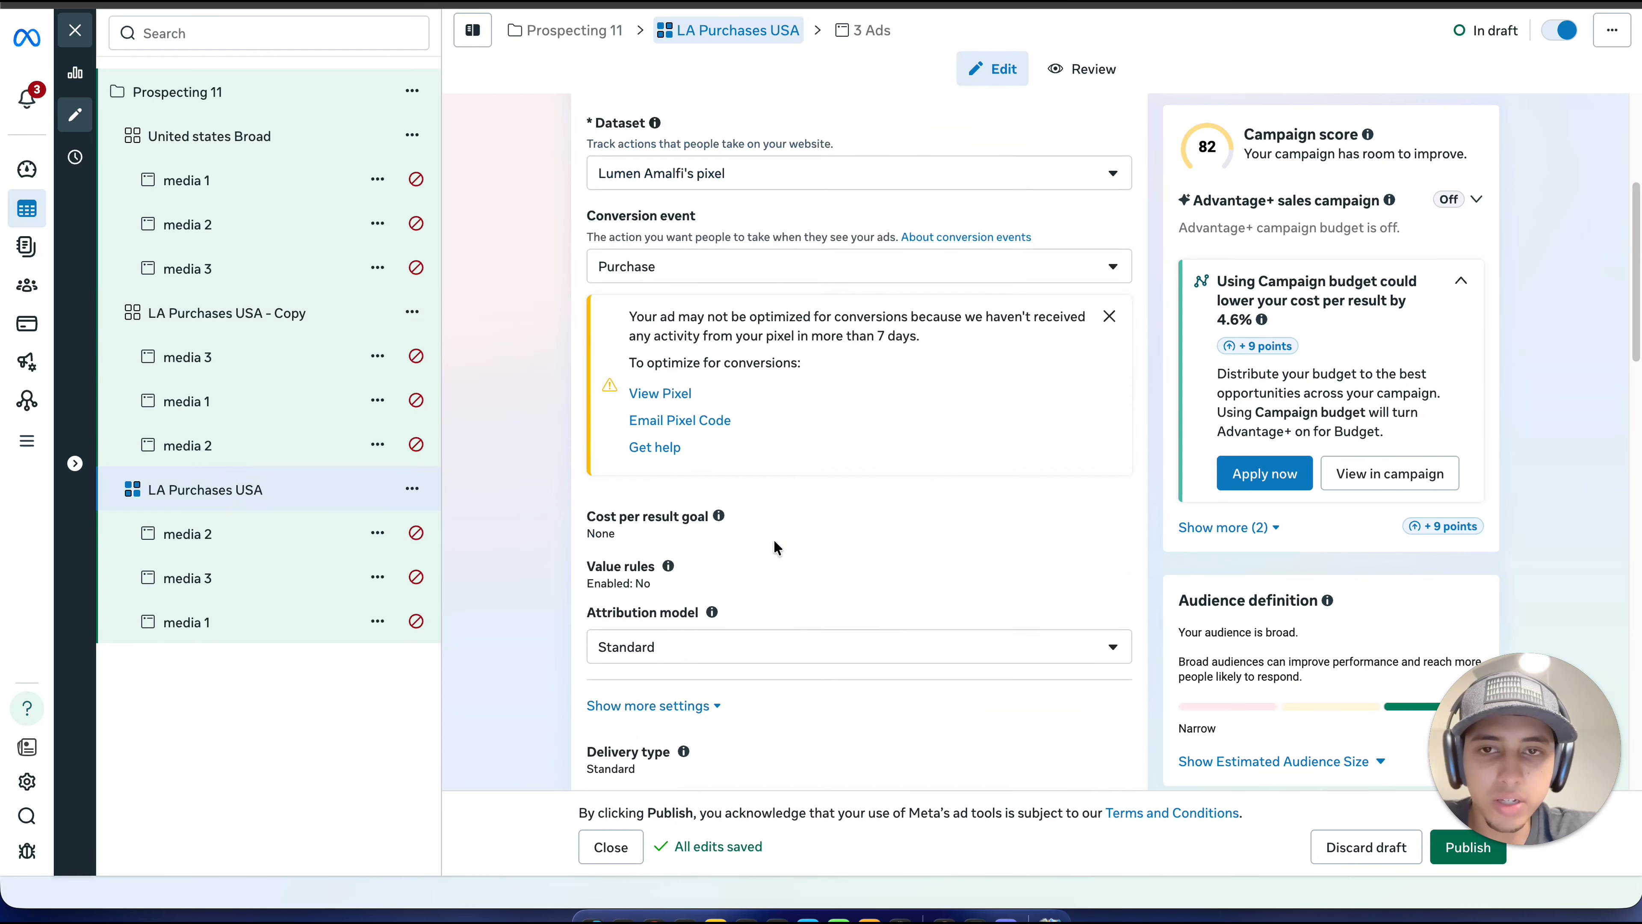
scroll(774, 543, up, 5)
drag(685, 174, 595, 179)
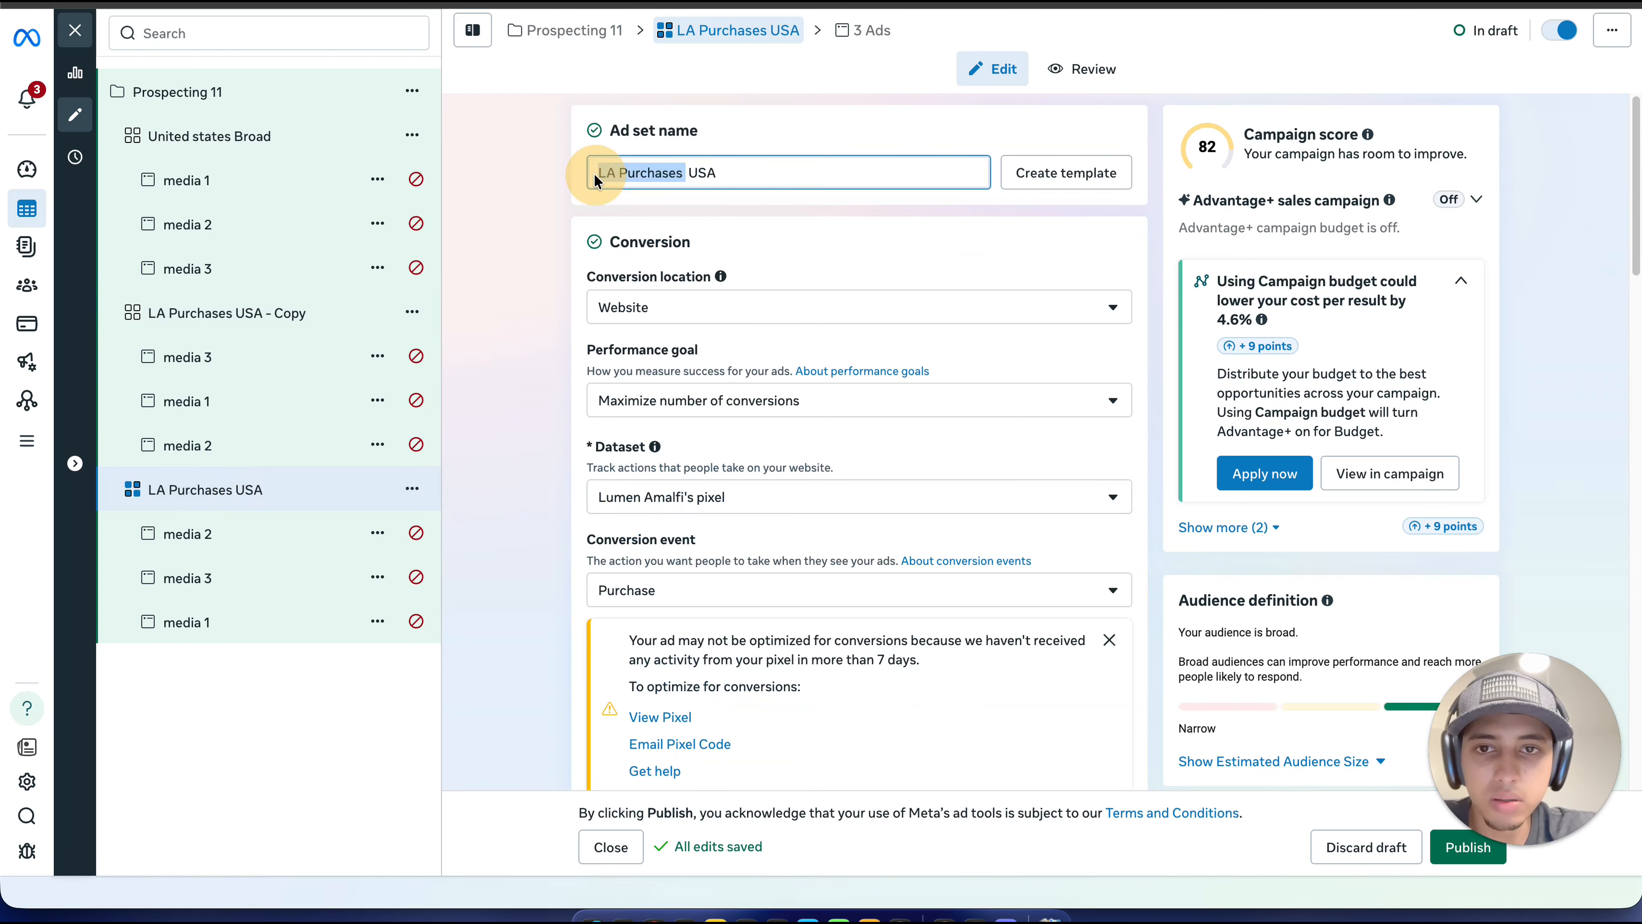
text(Clothing)
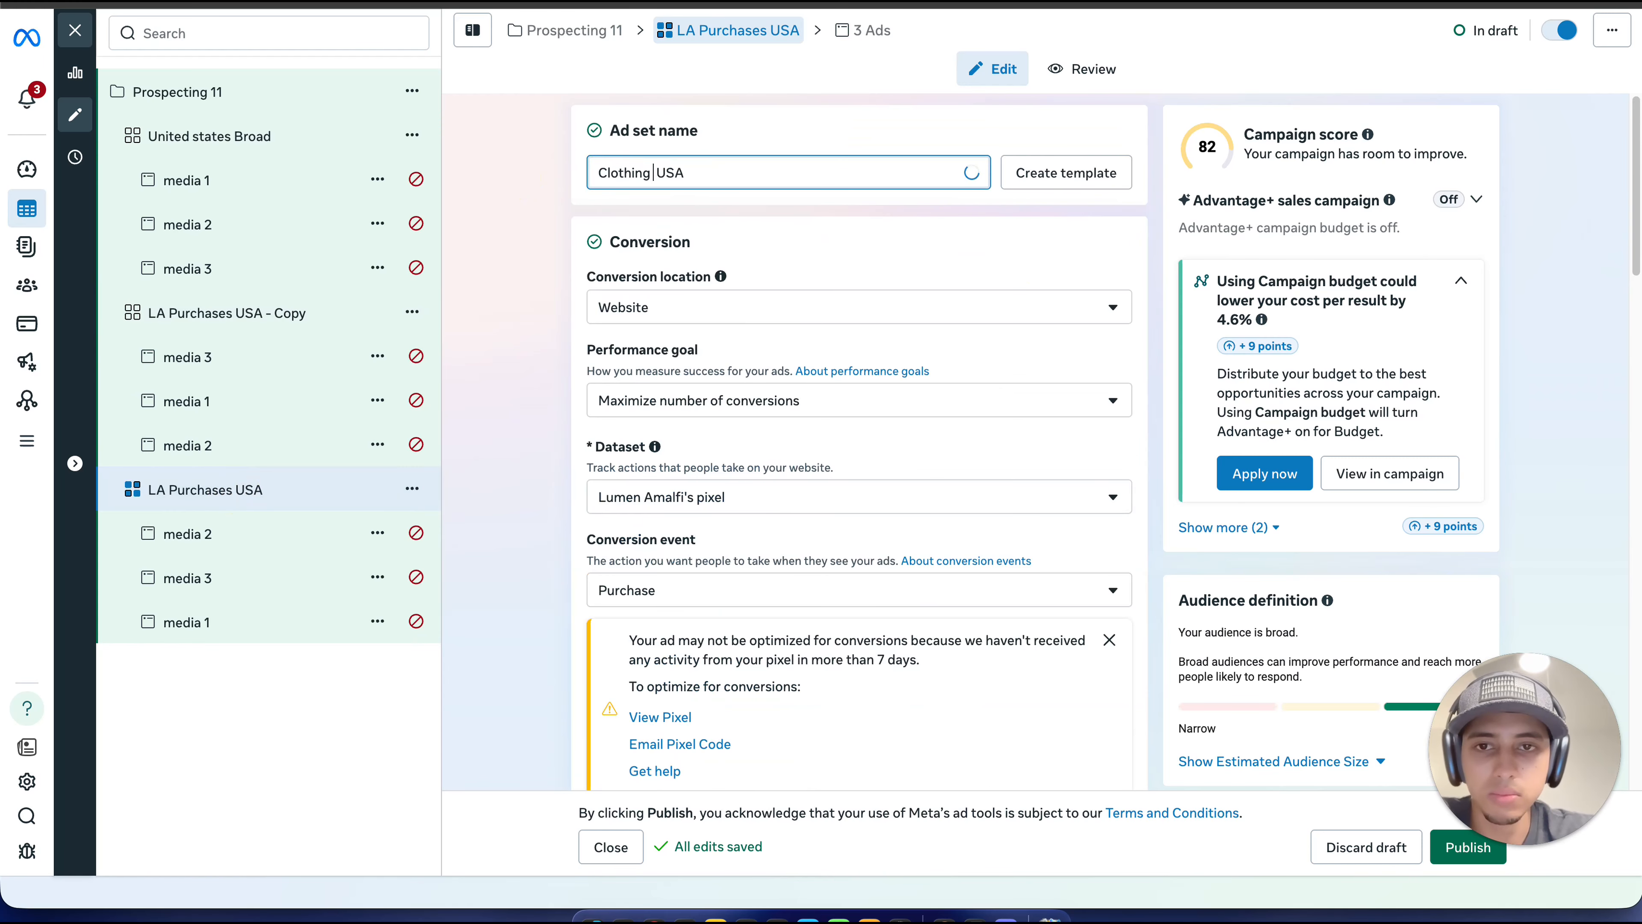
text( Intrest)
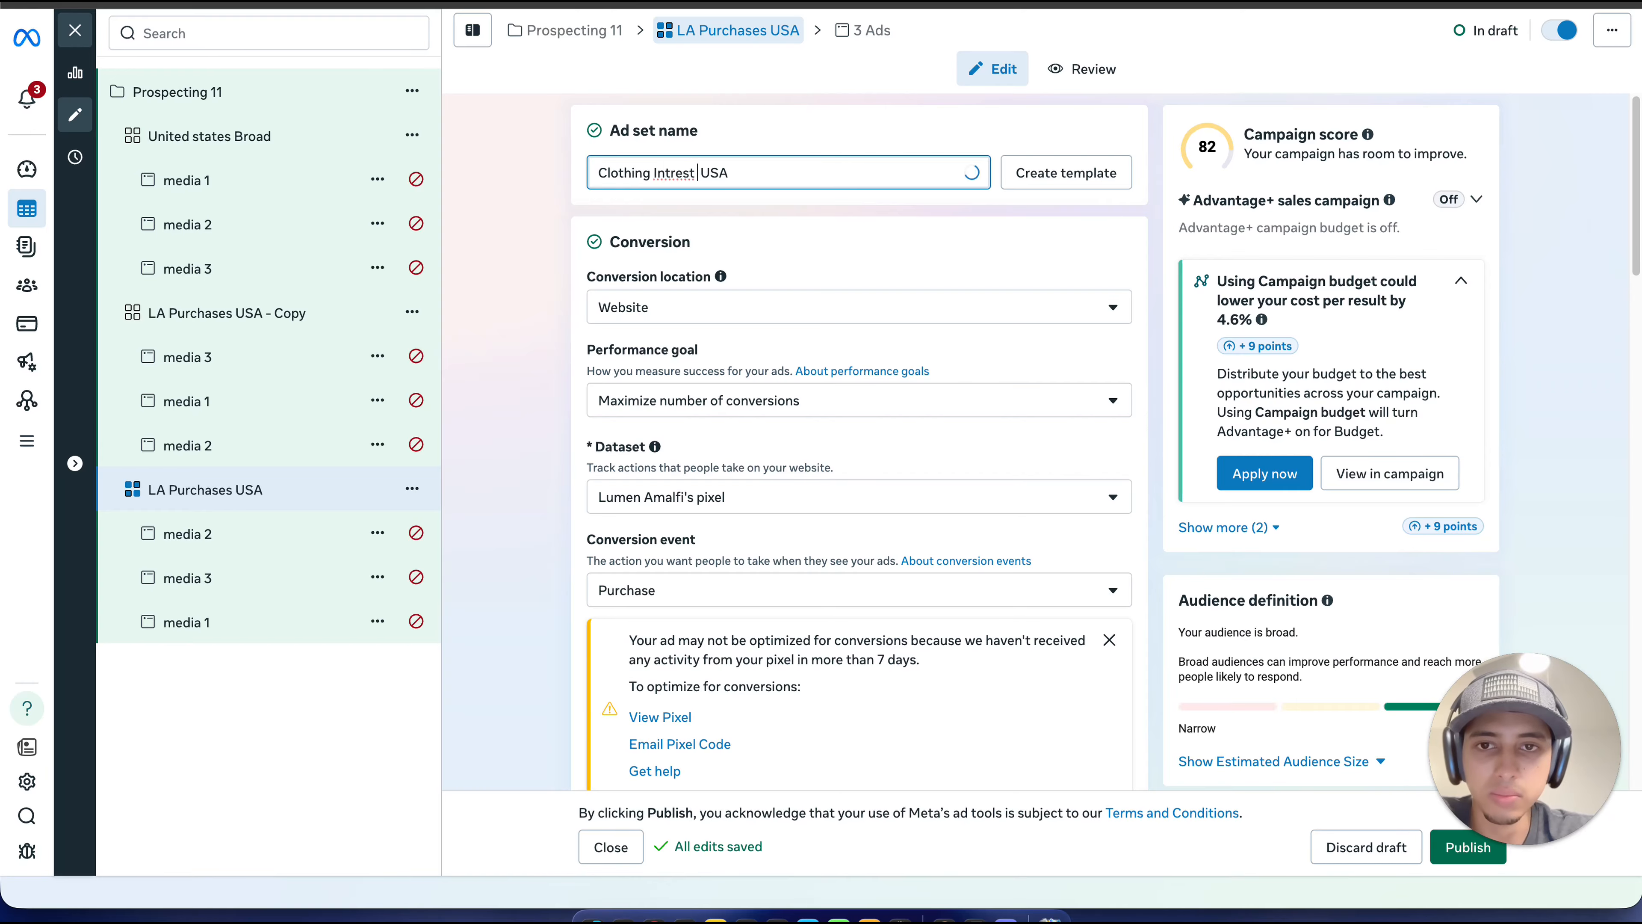
Step: Try to find a spelling correction for the word "Intrest" in the ad set name
right_click(677, 175)
click(662, 176)
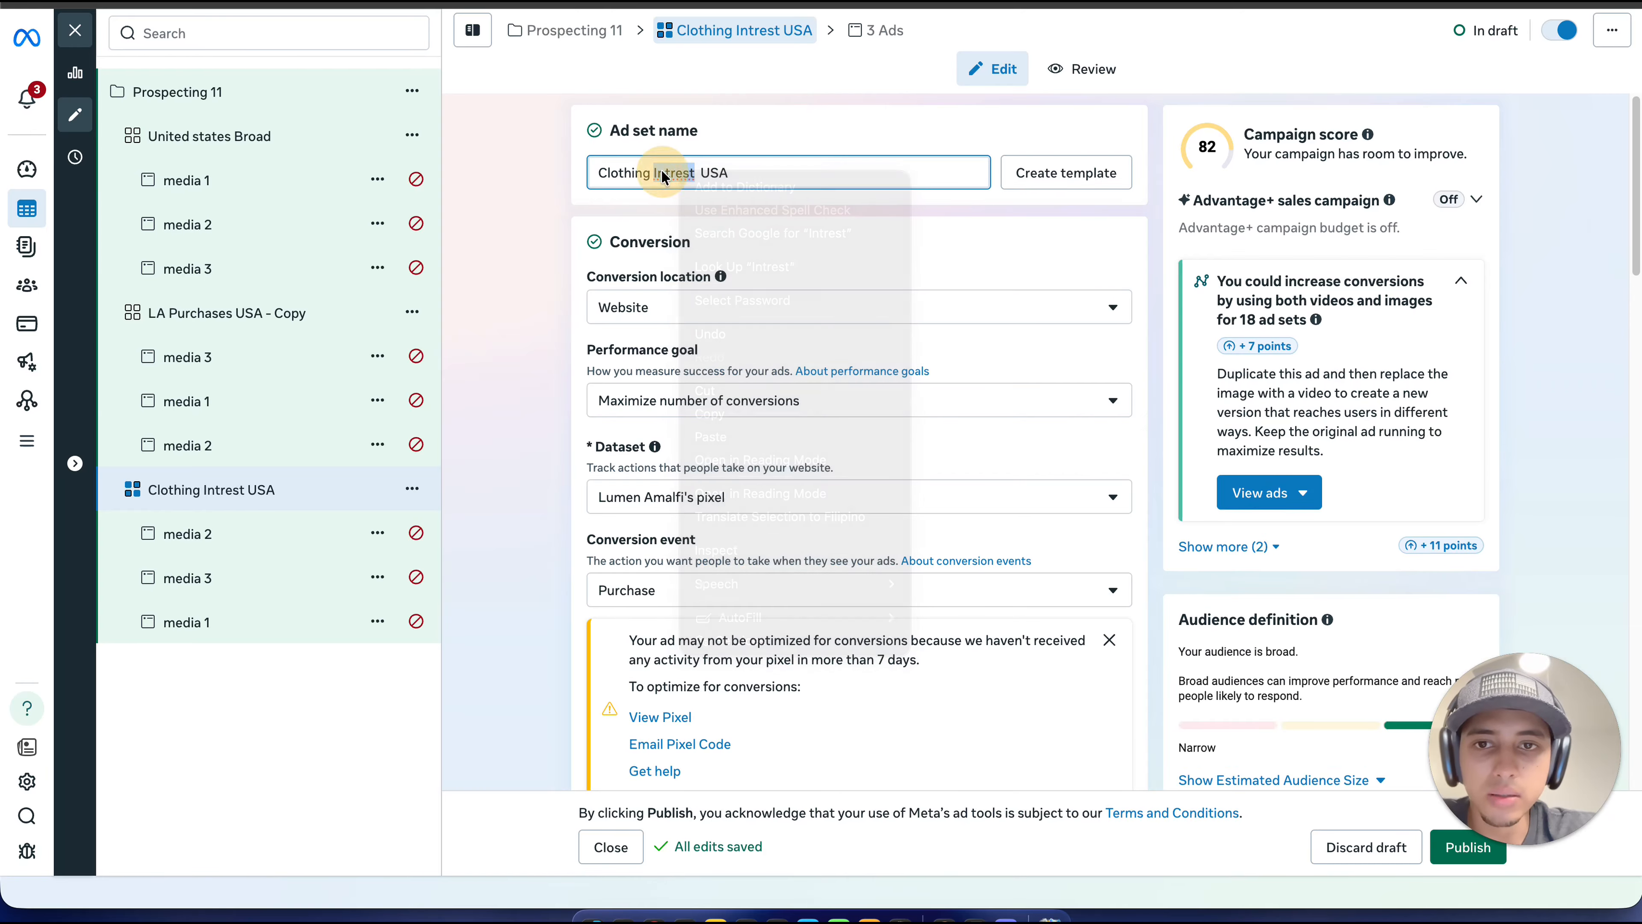
right_click(675, 168)
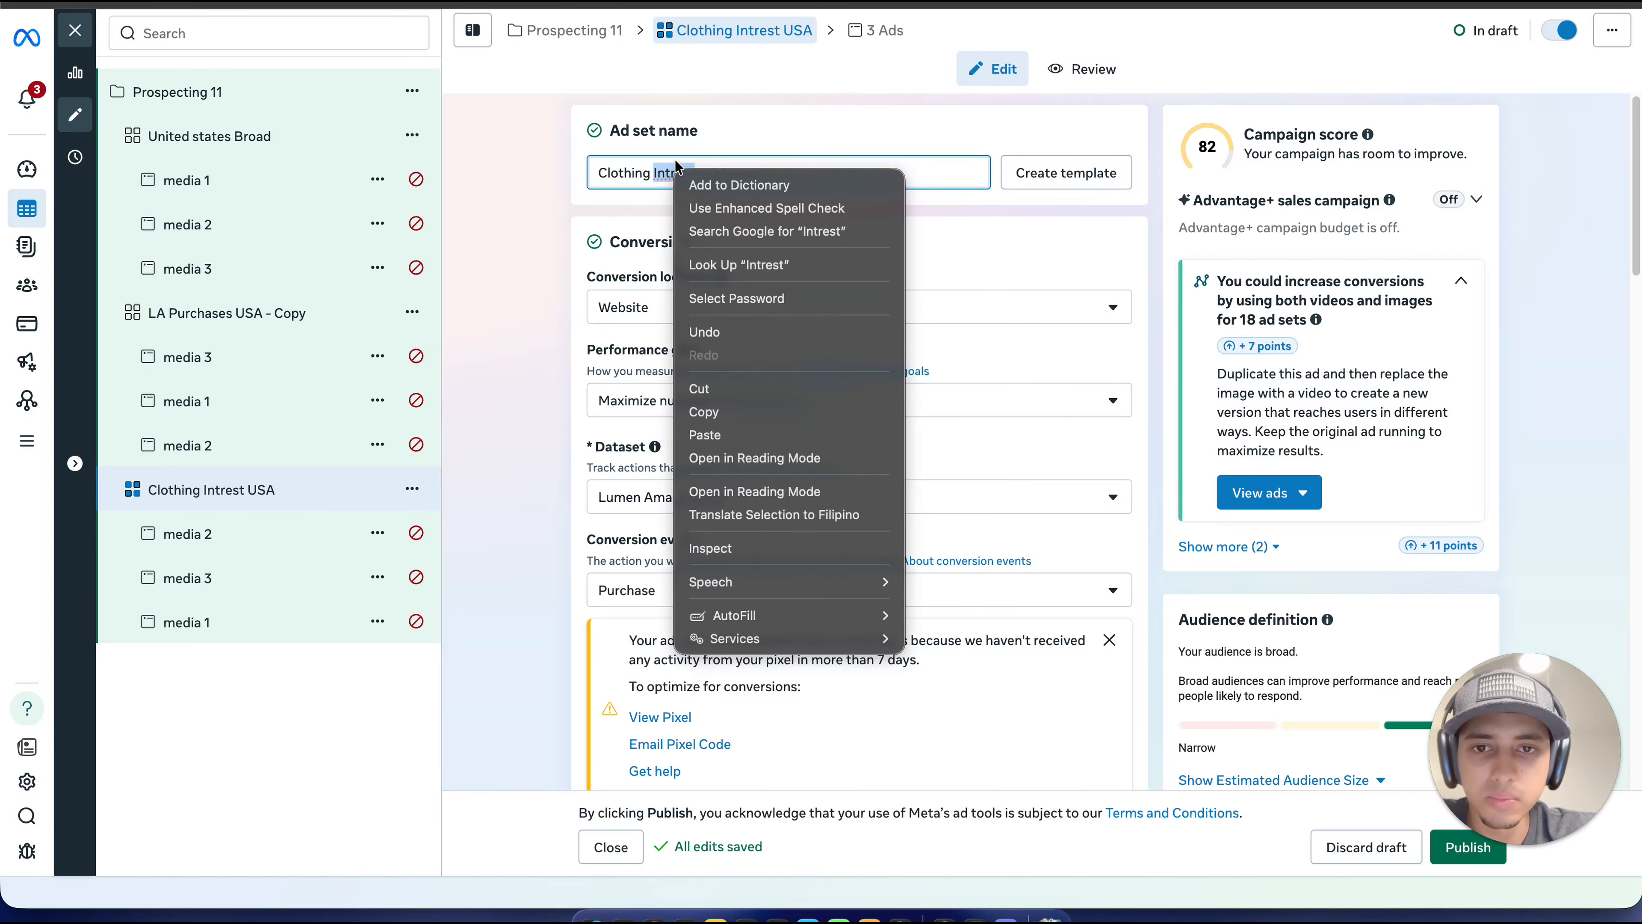
click(784, 155)
click(736, 173)
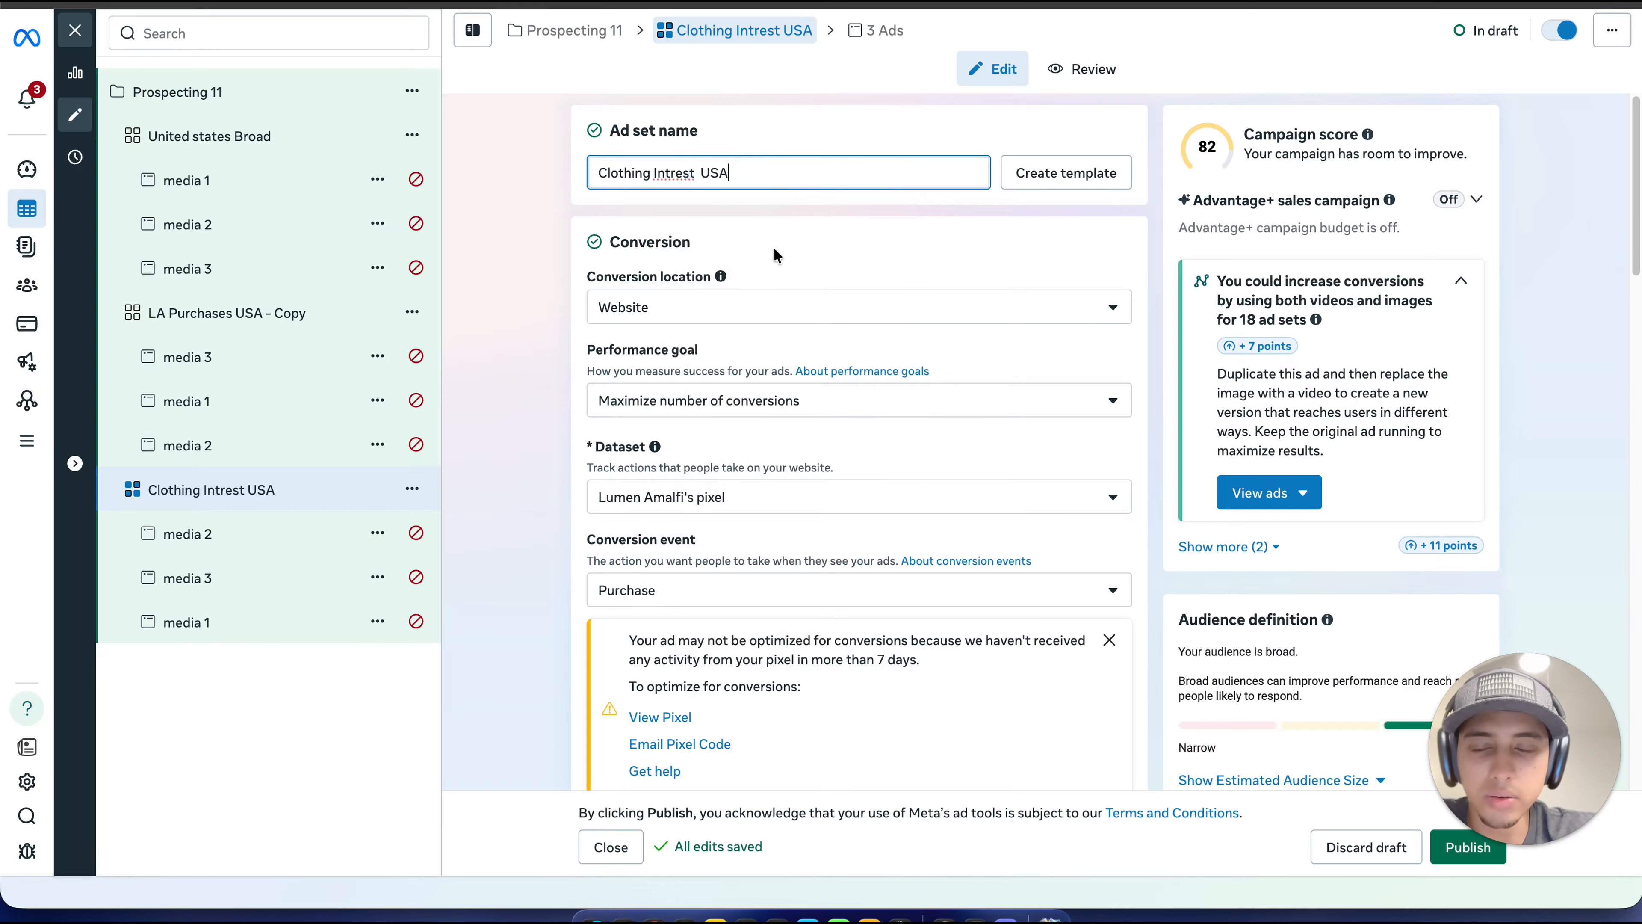
Step: Review the lookalike and clothing interest ad sets and check the ads media 2 and media 3 across the campaign's ad sets
scroll(774, 251, down, 2)
click(308, 316)
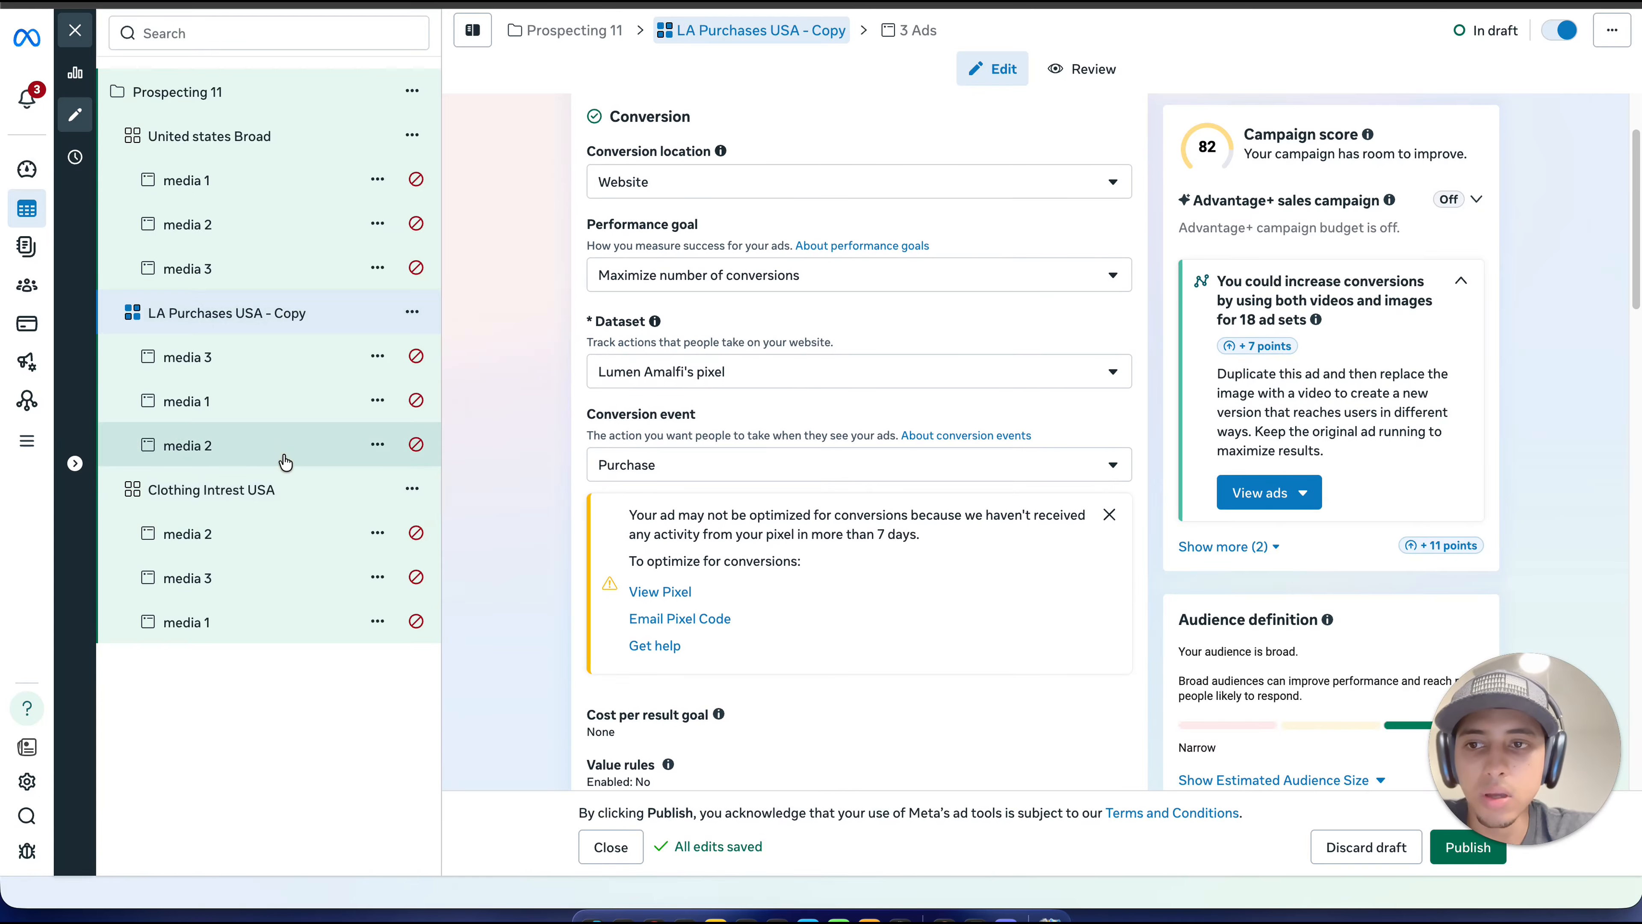
click(313, 490)
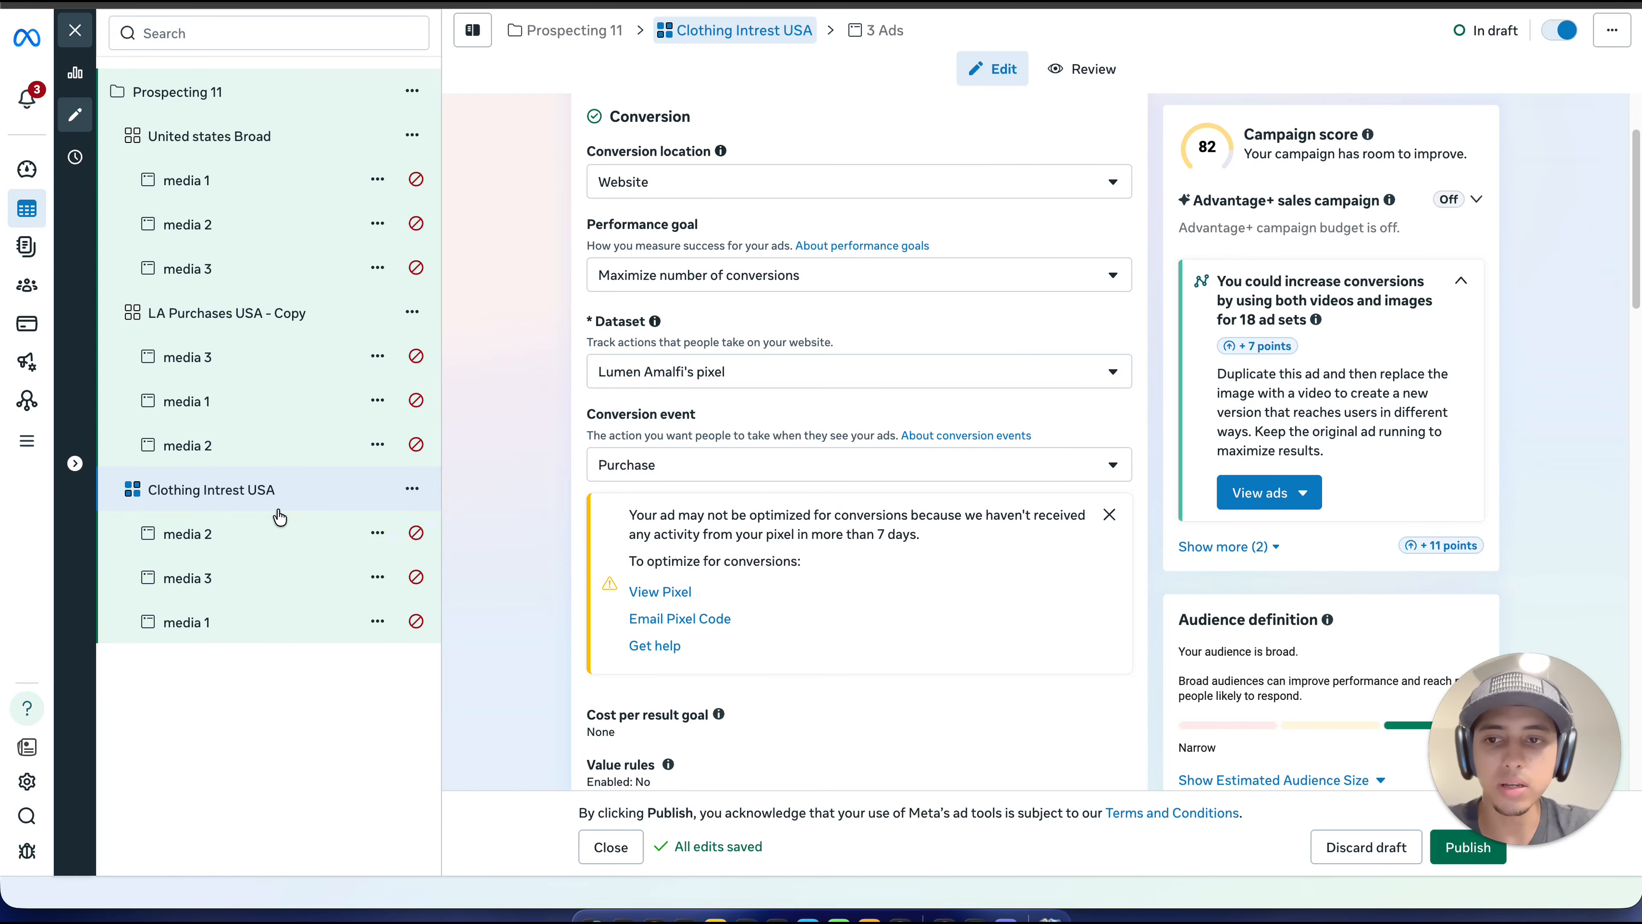
click(277, 533)
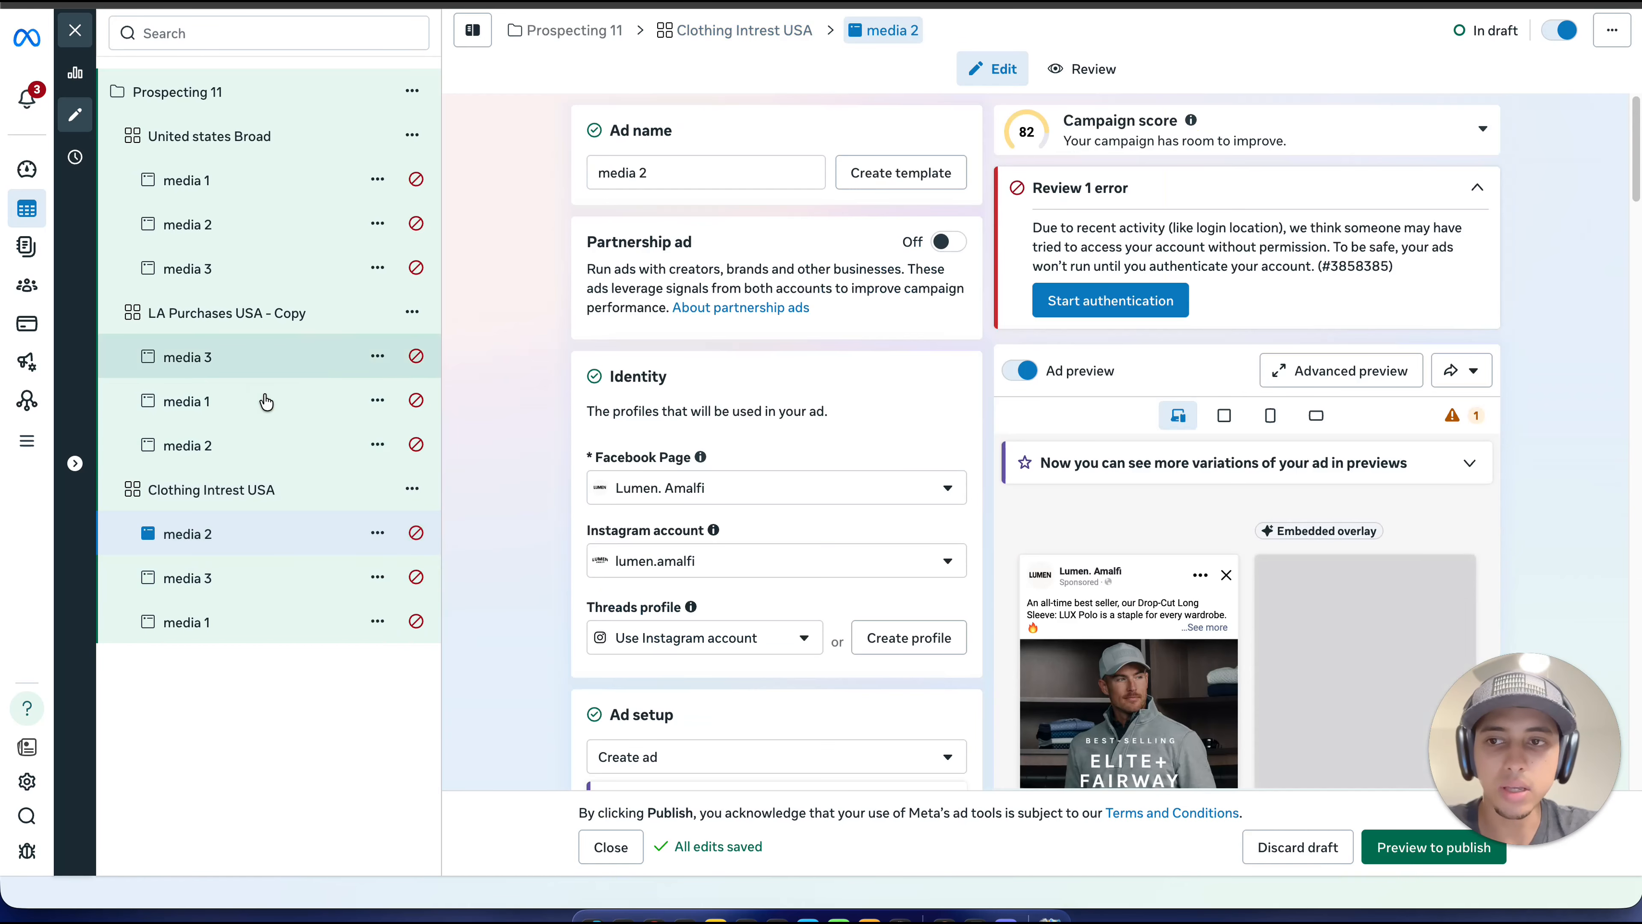
click(265, 359)
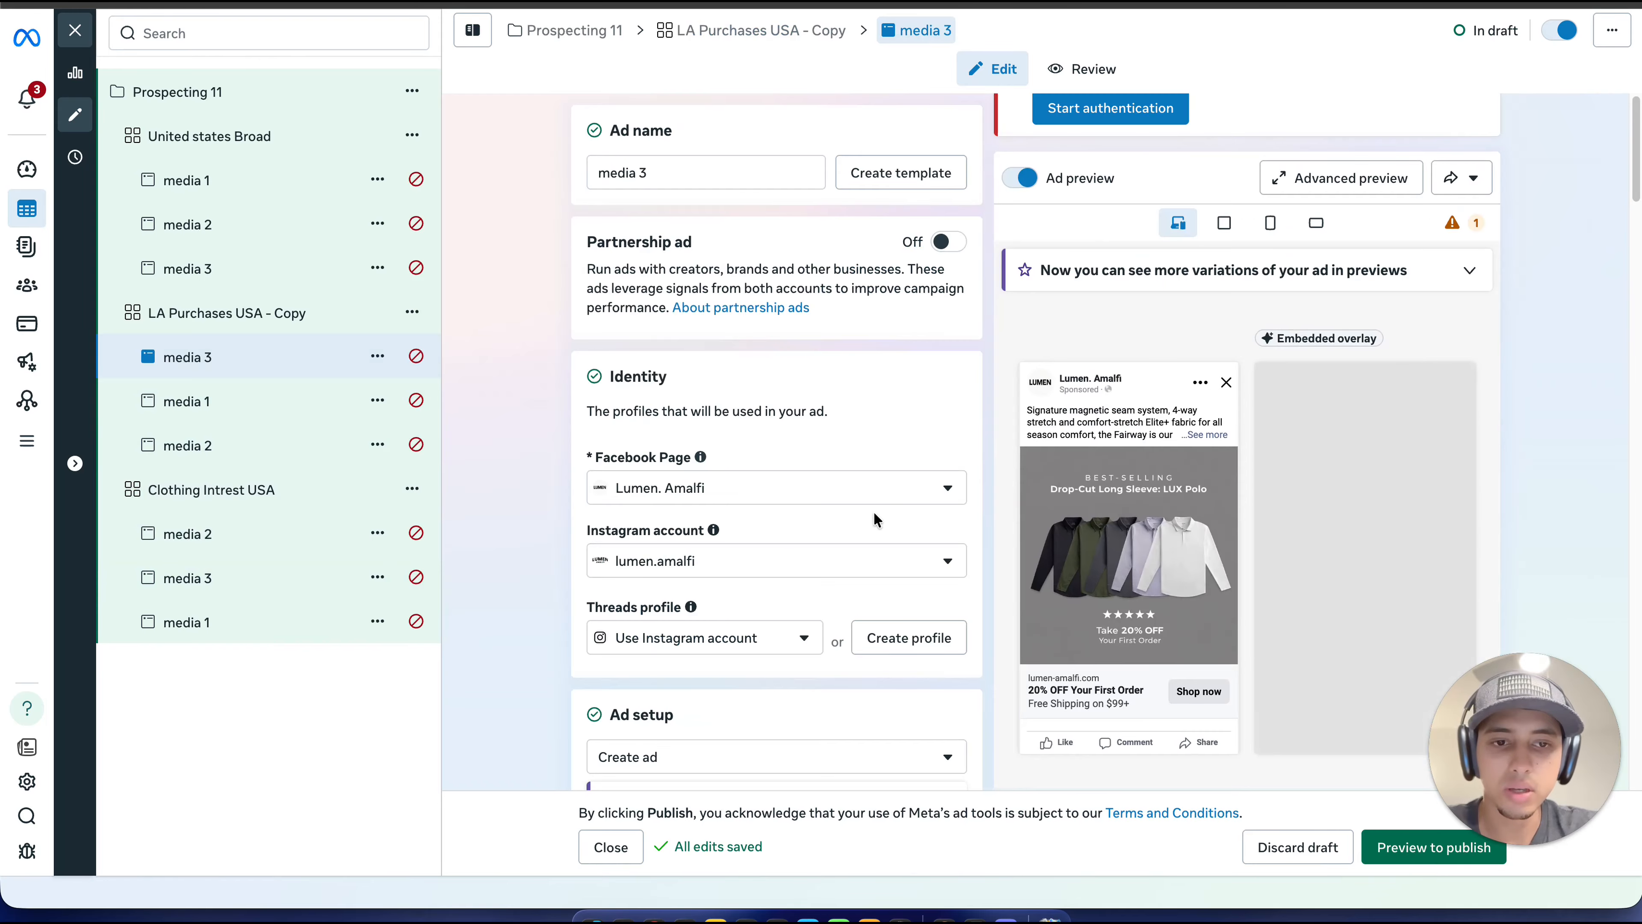
scroll(905, 509, down, 6)
scroll(942, 508, down, 3)
scroll(1199, 469, down, 10)
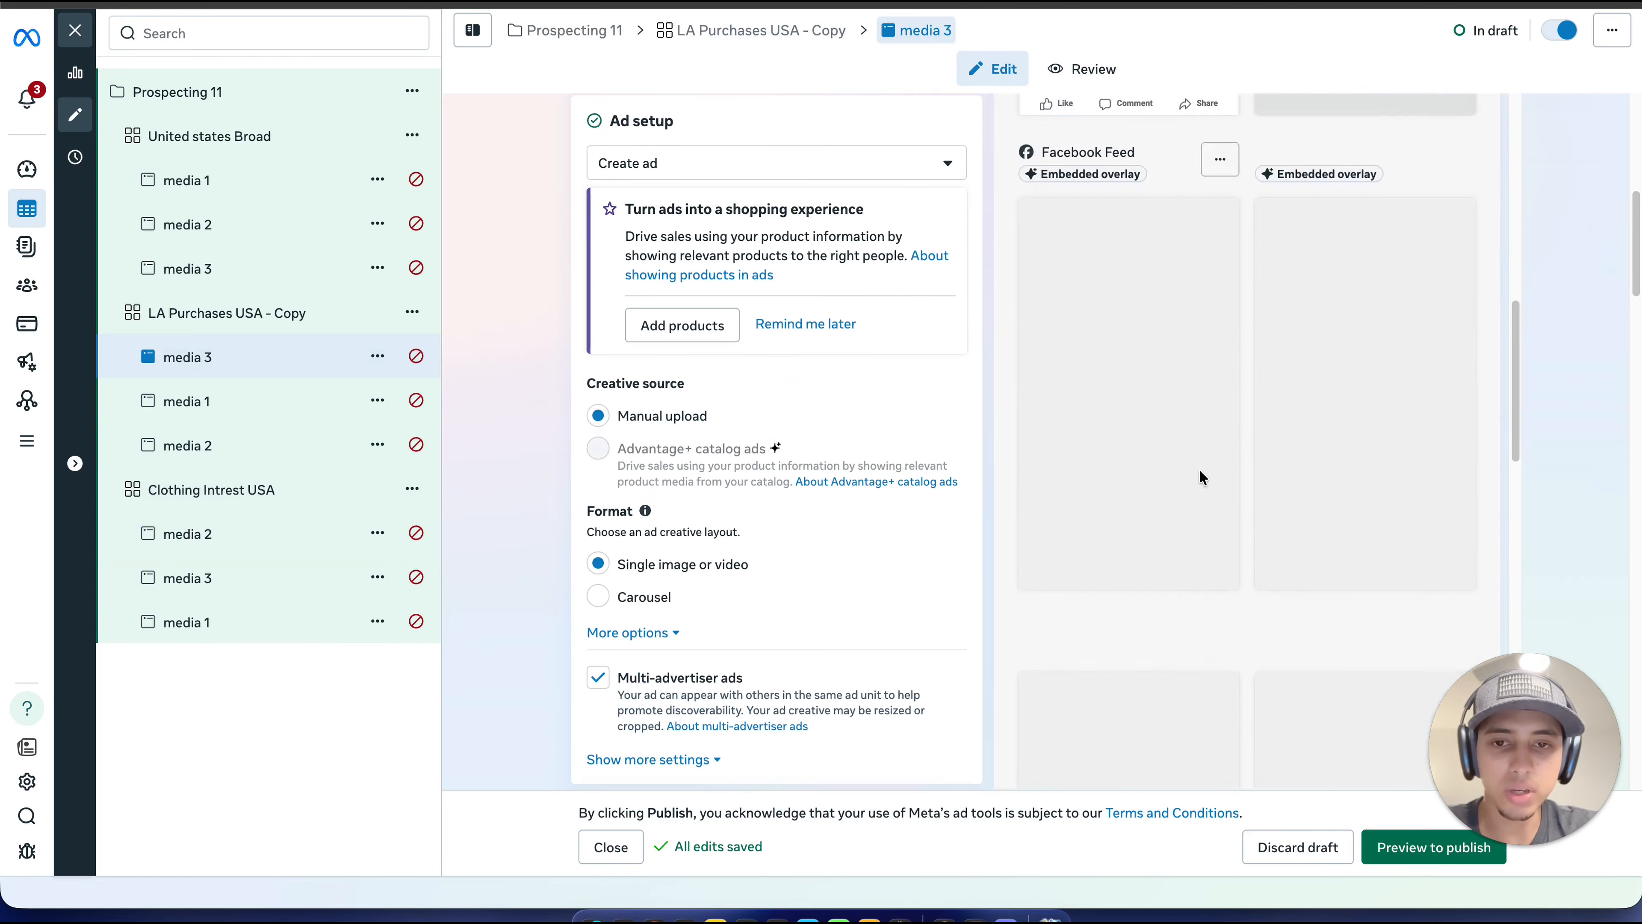
scroll(934, 527, down, 12)
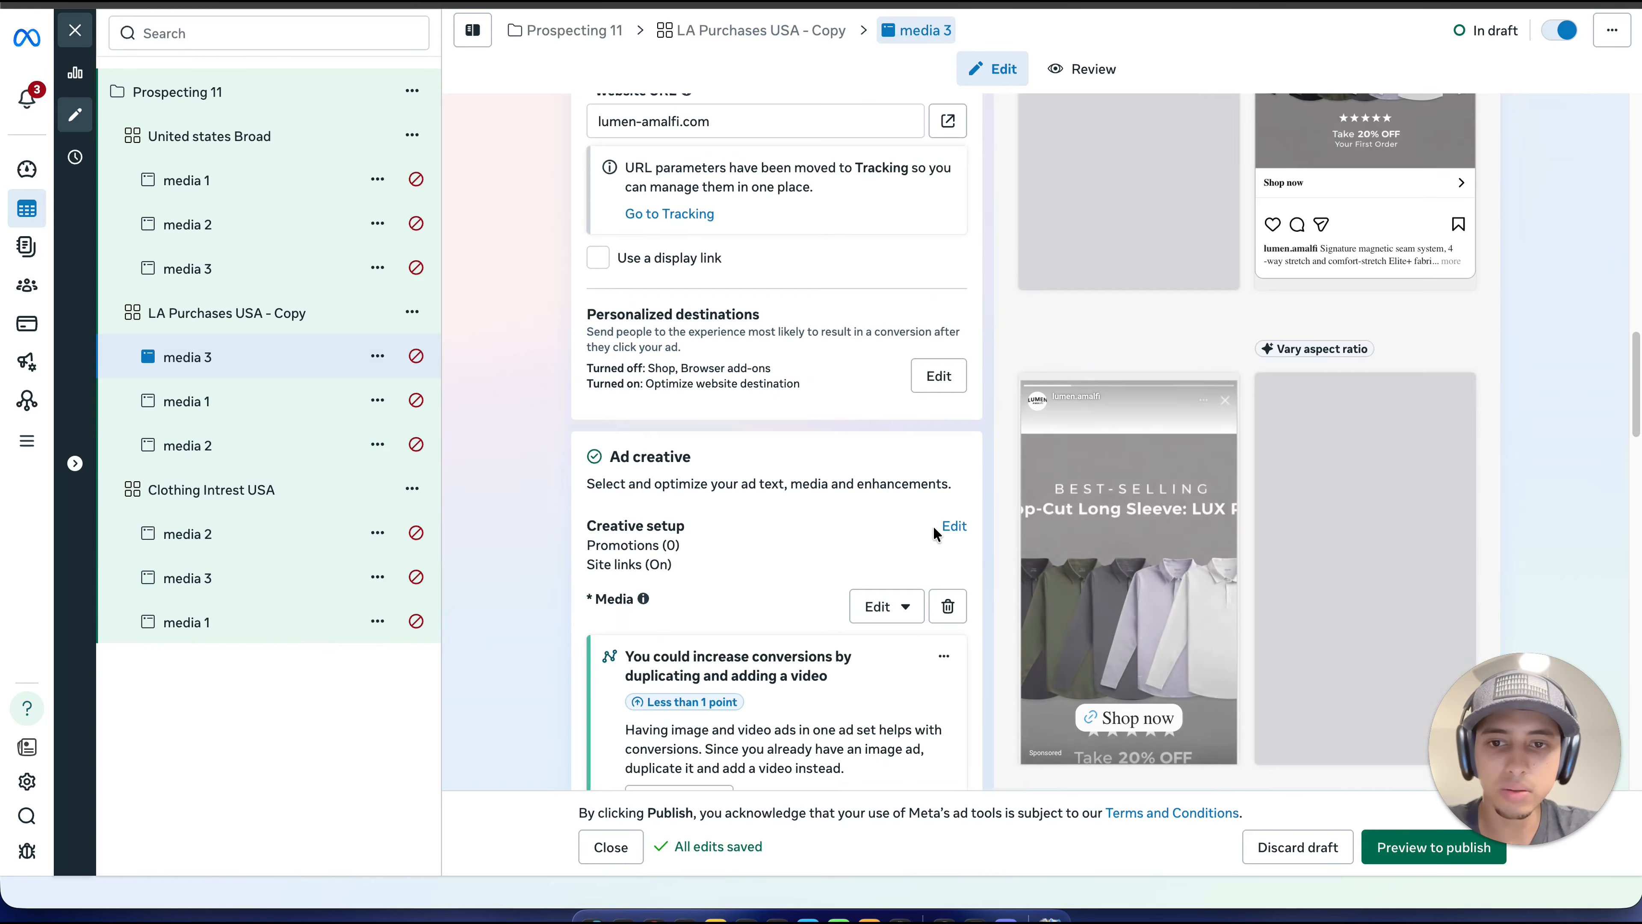
scroll(933, 525, down, 7)
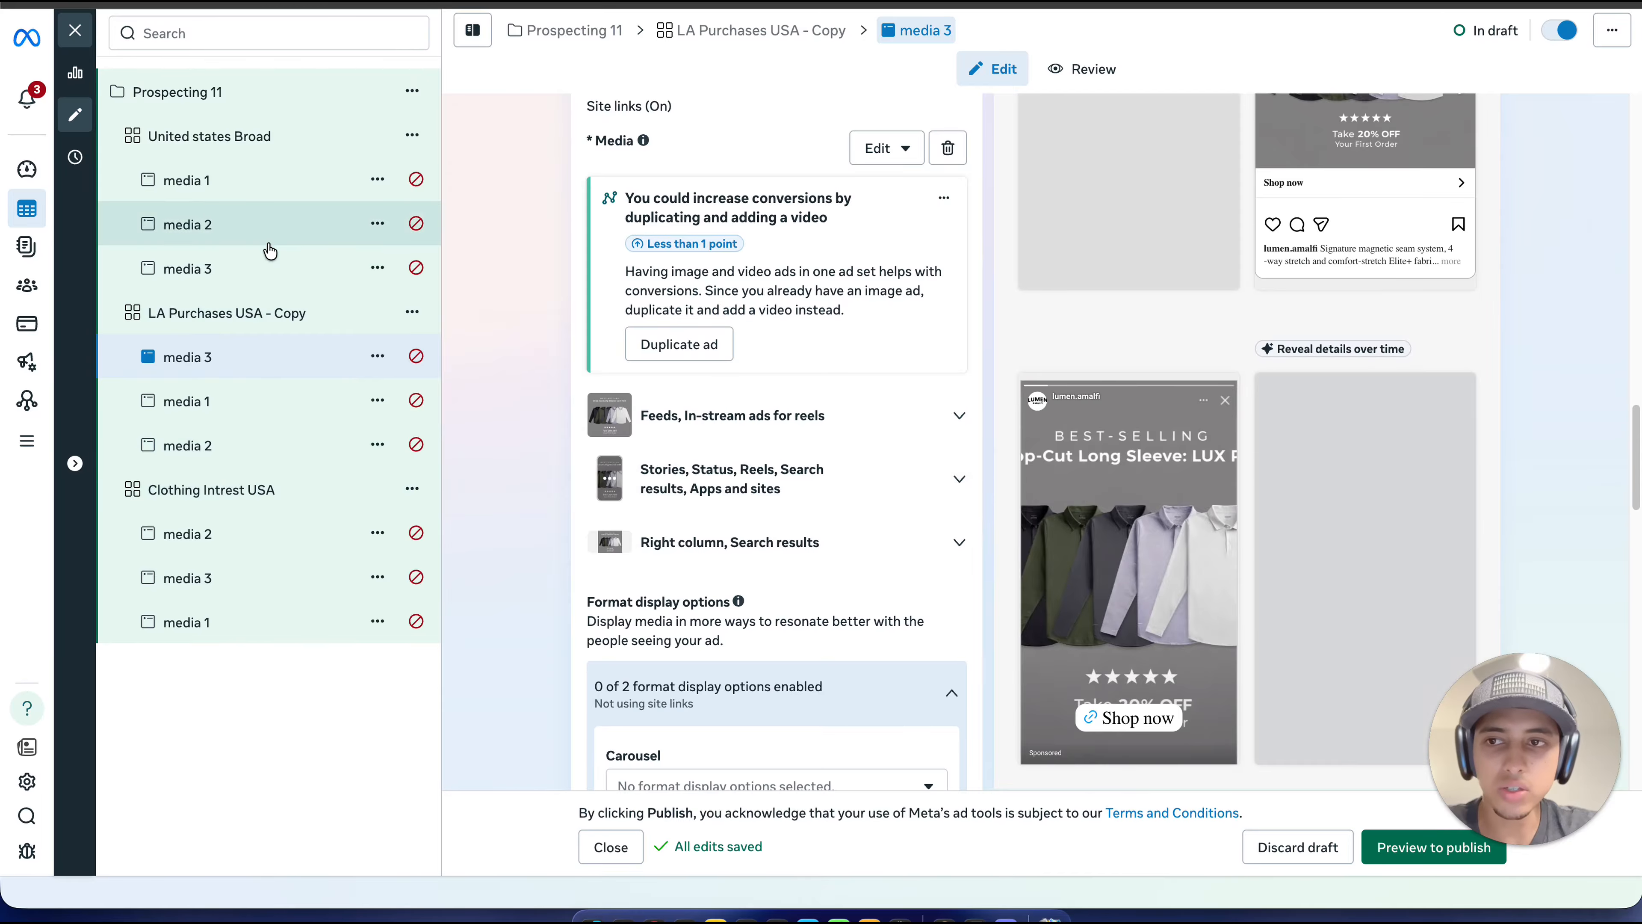
click(283, 233)
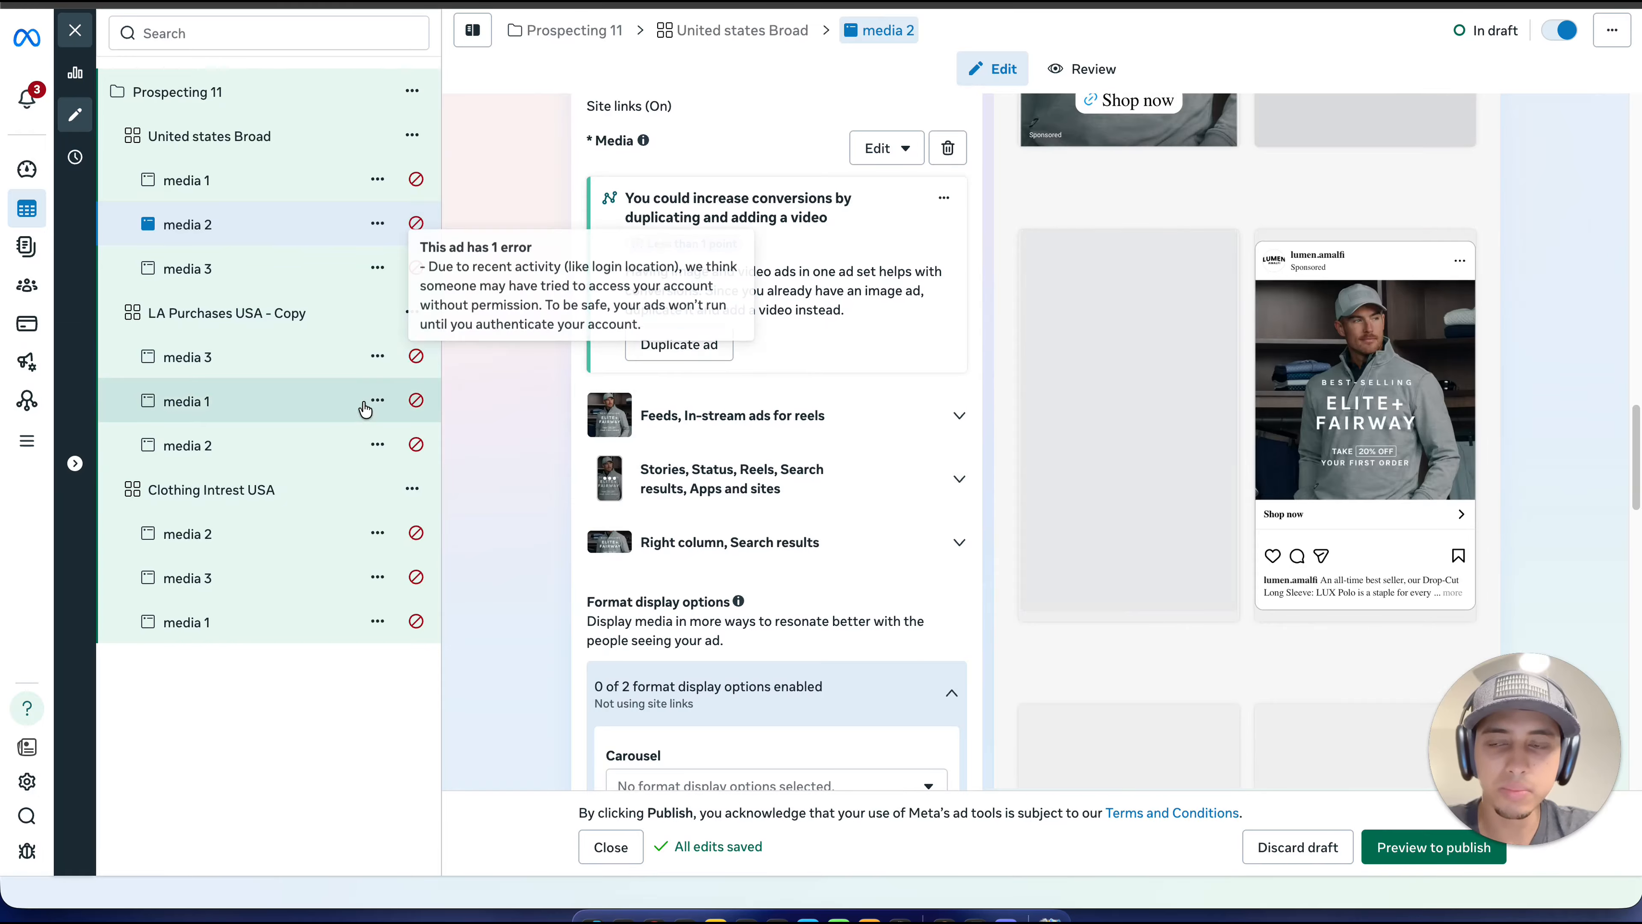
Step: Check the creative of the ad media 1 in "Clothing Intrest USA", preview its setup and publish it
click(294, 622)
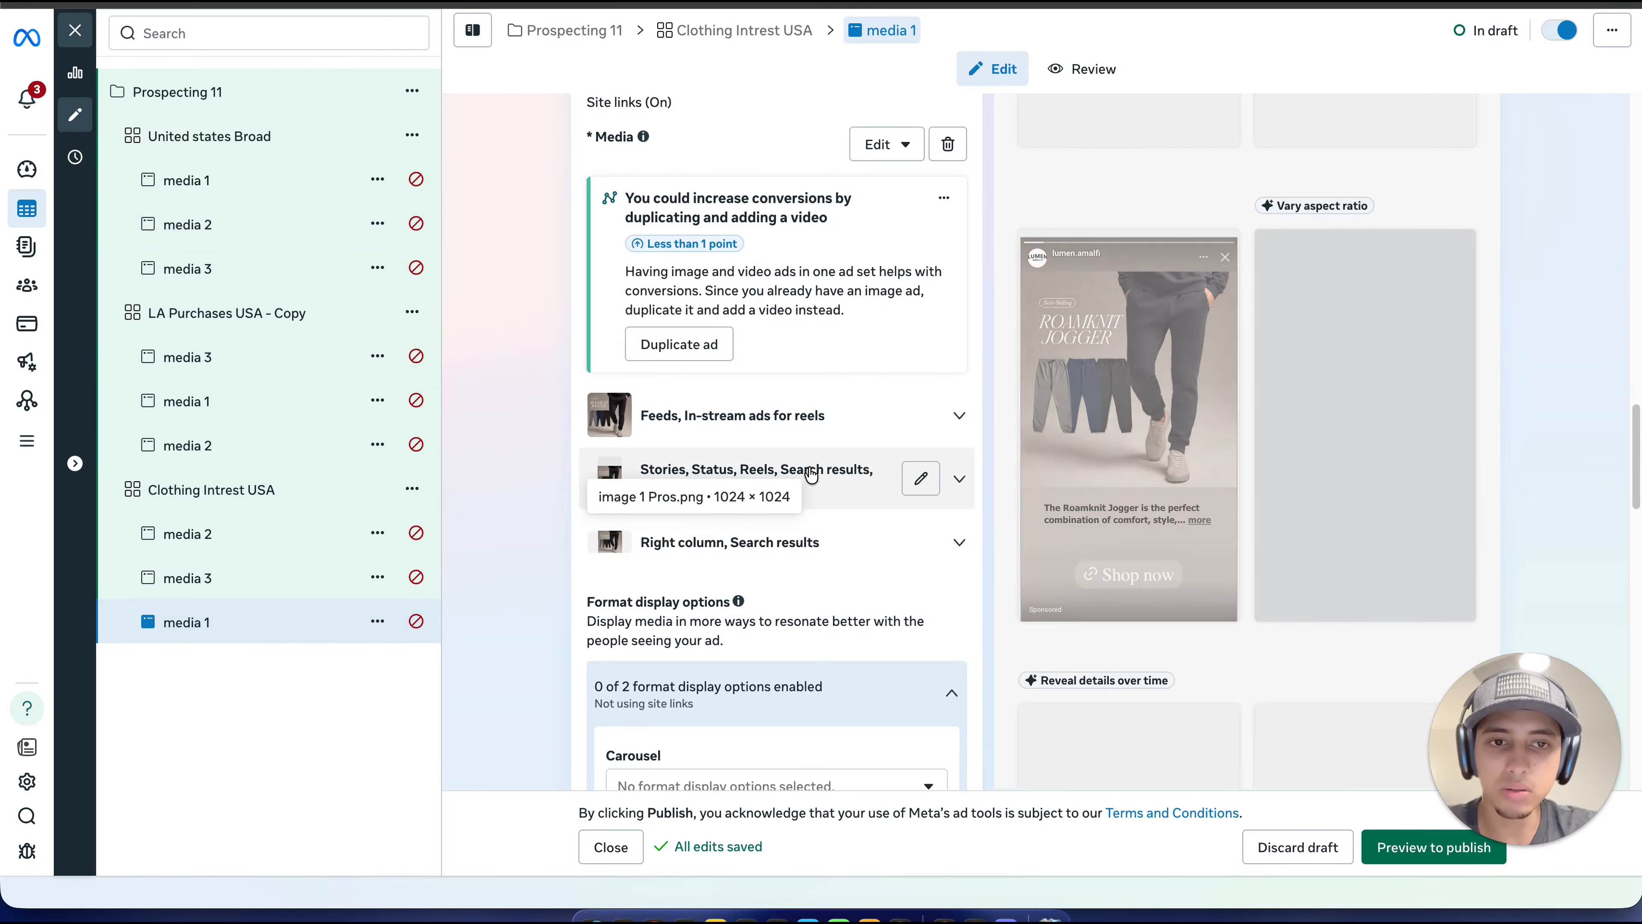
scroll(811, 474, down, 10)
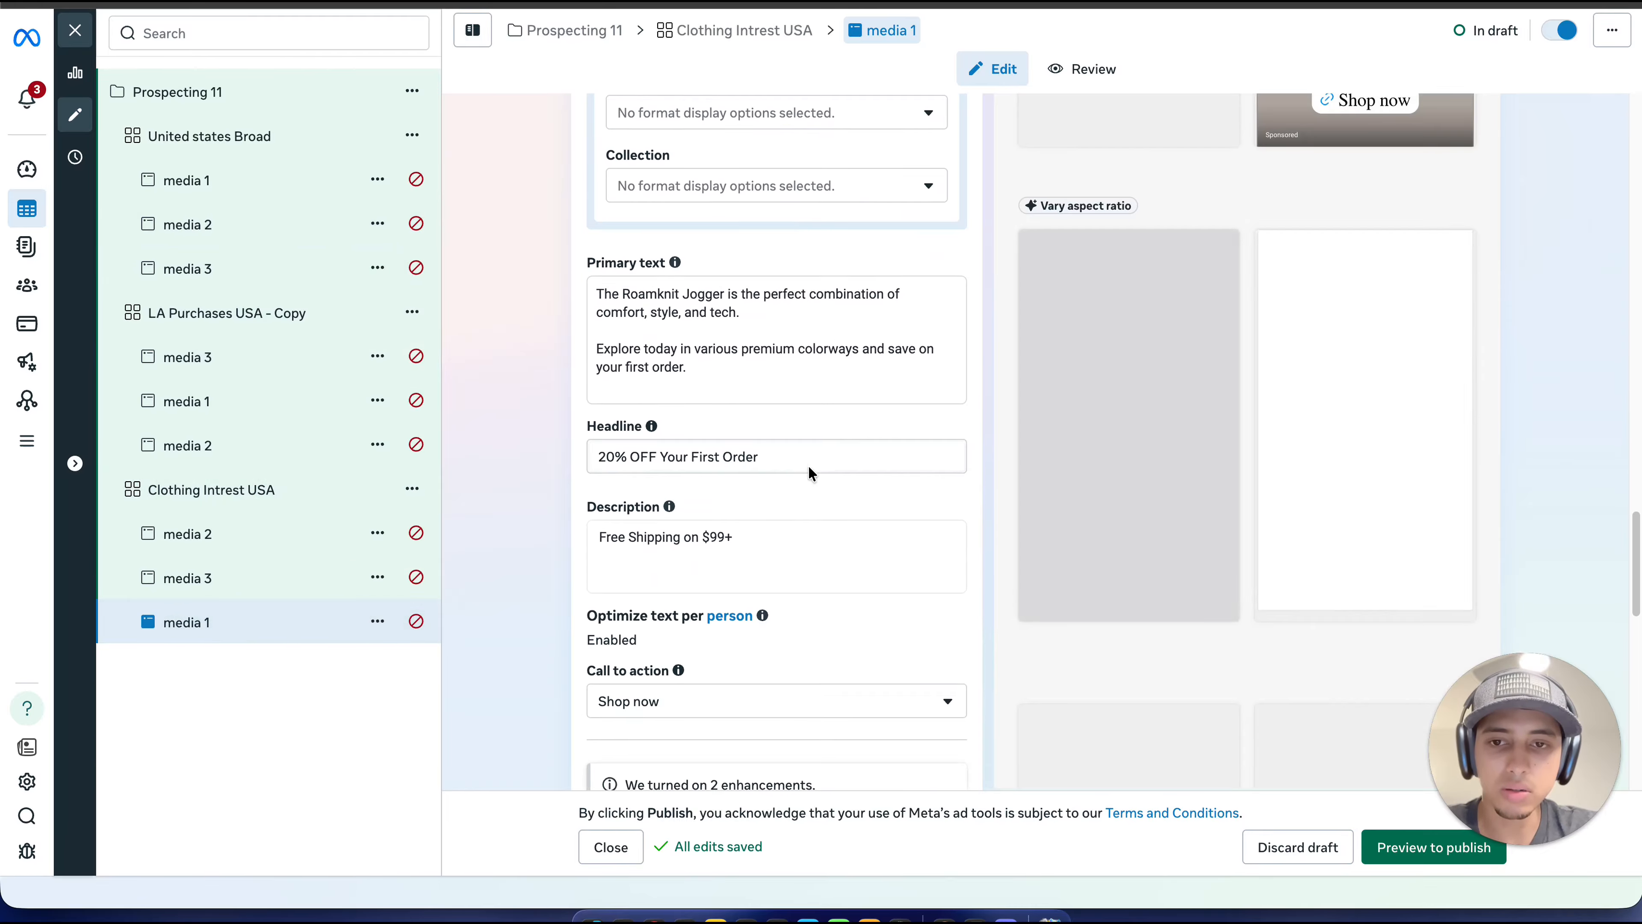
scroll(808, 464, down, 2)
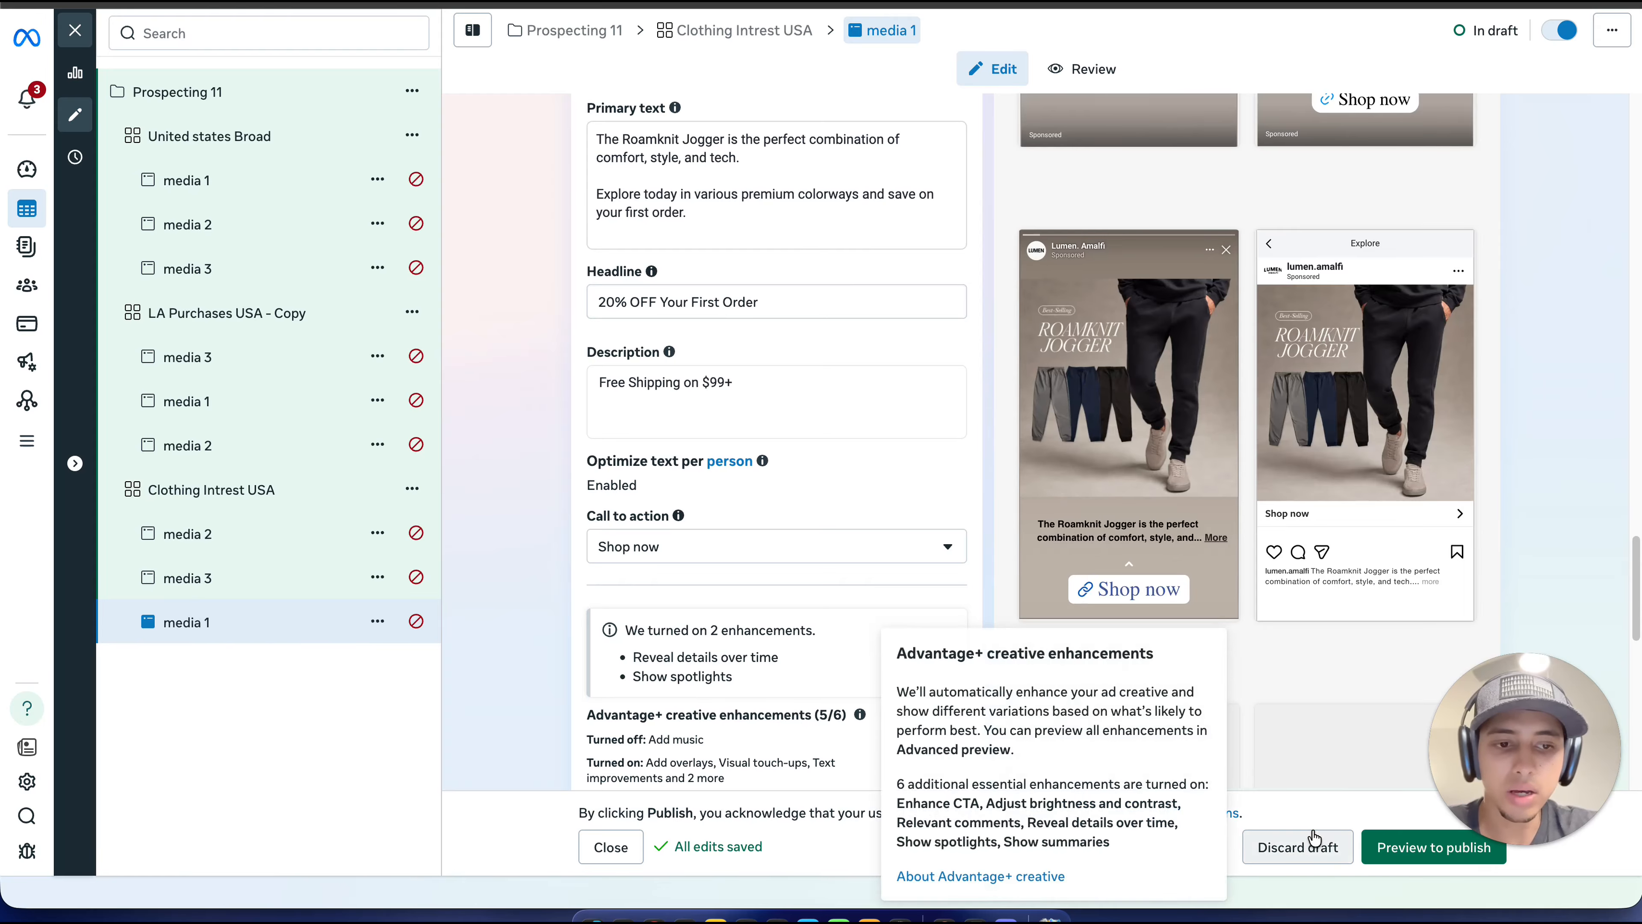
click(1404, 848)
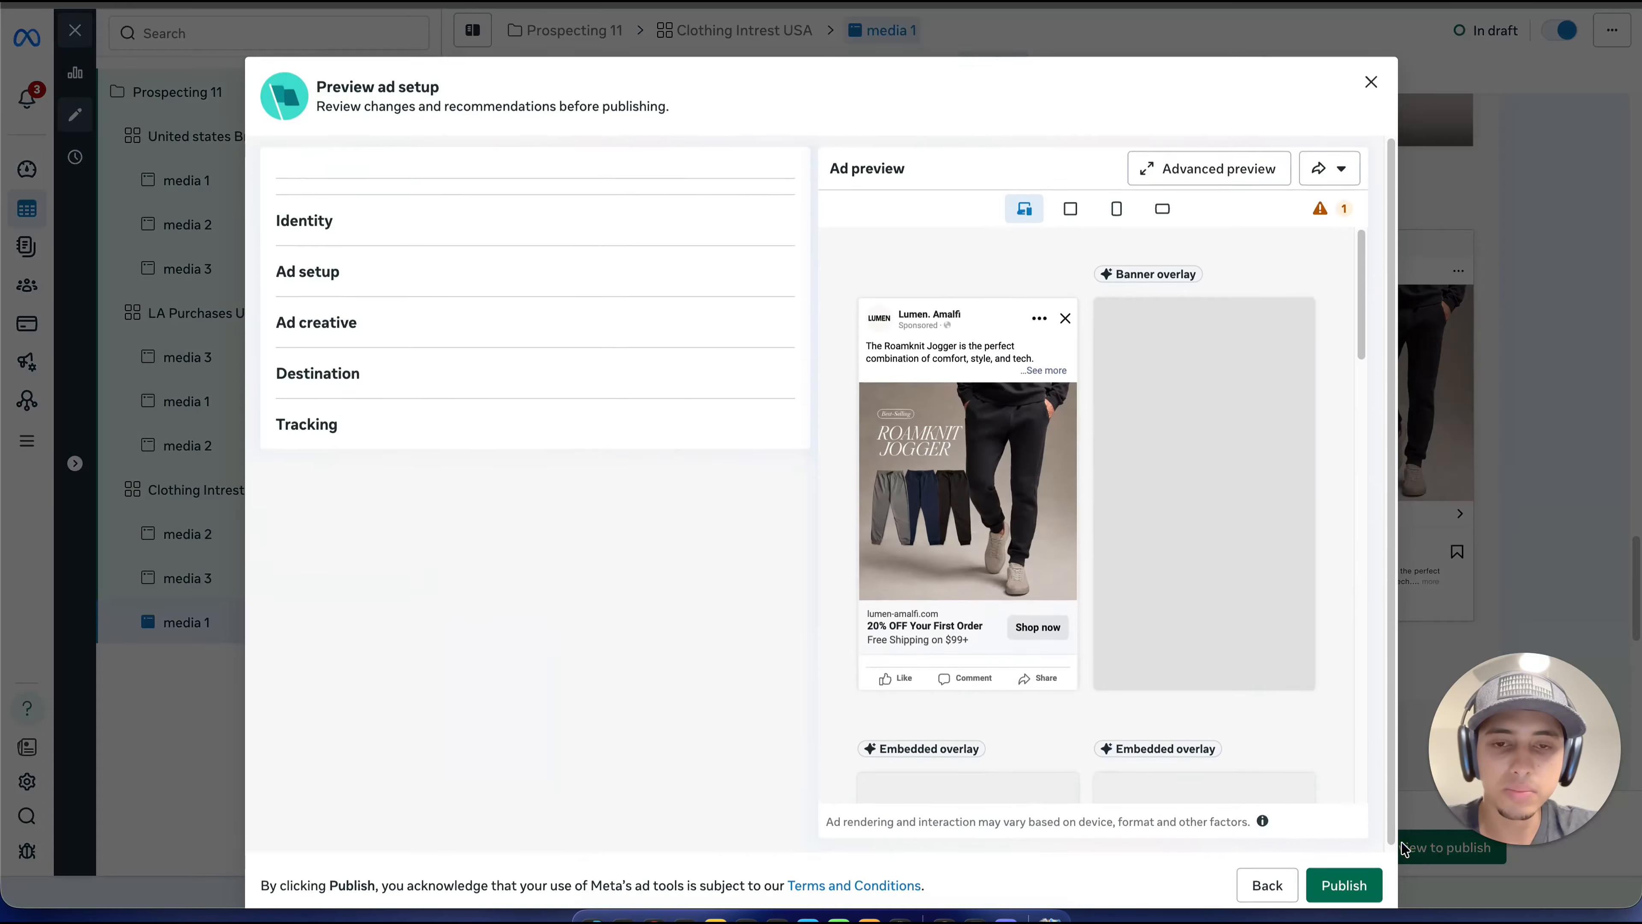
scroll(950, 583, down, 10)
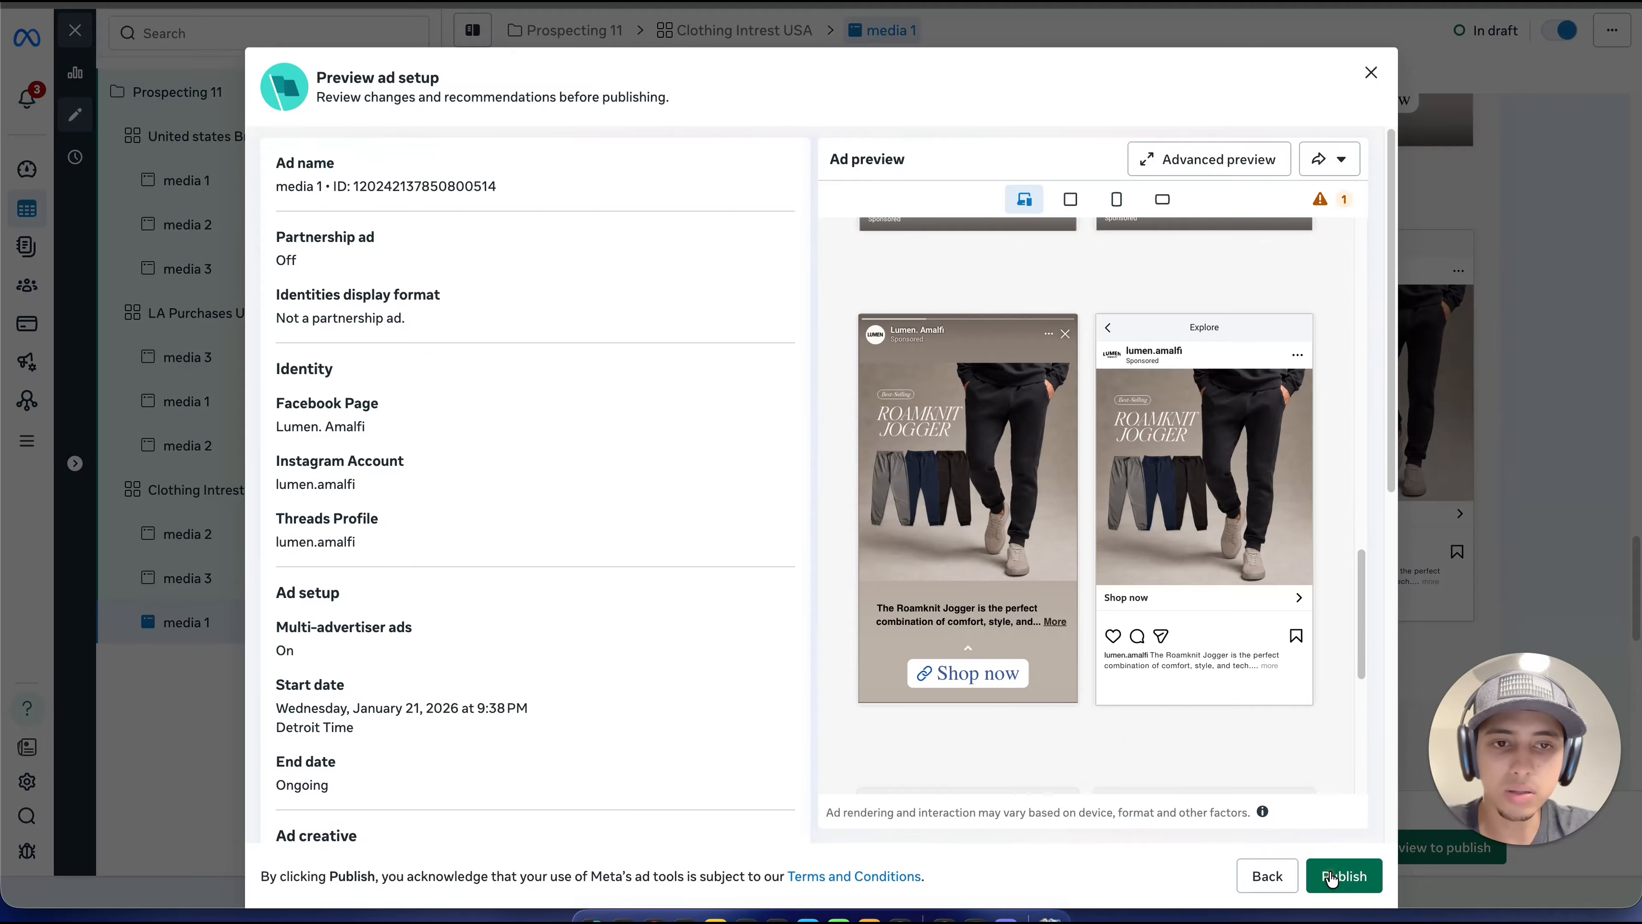
click(1329, 877)
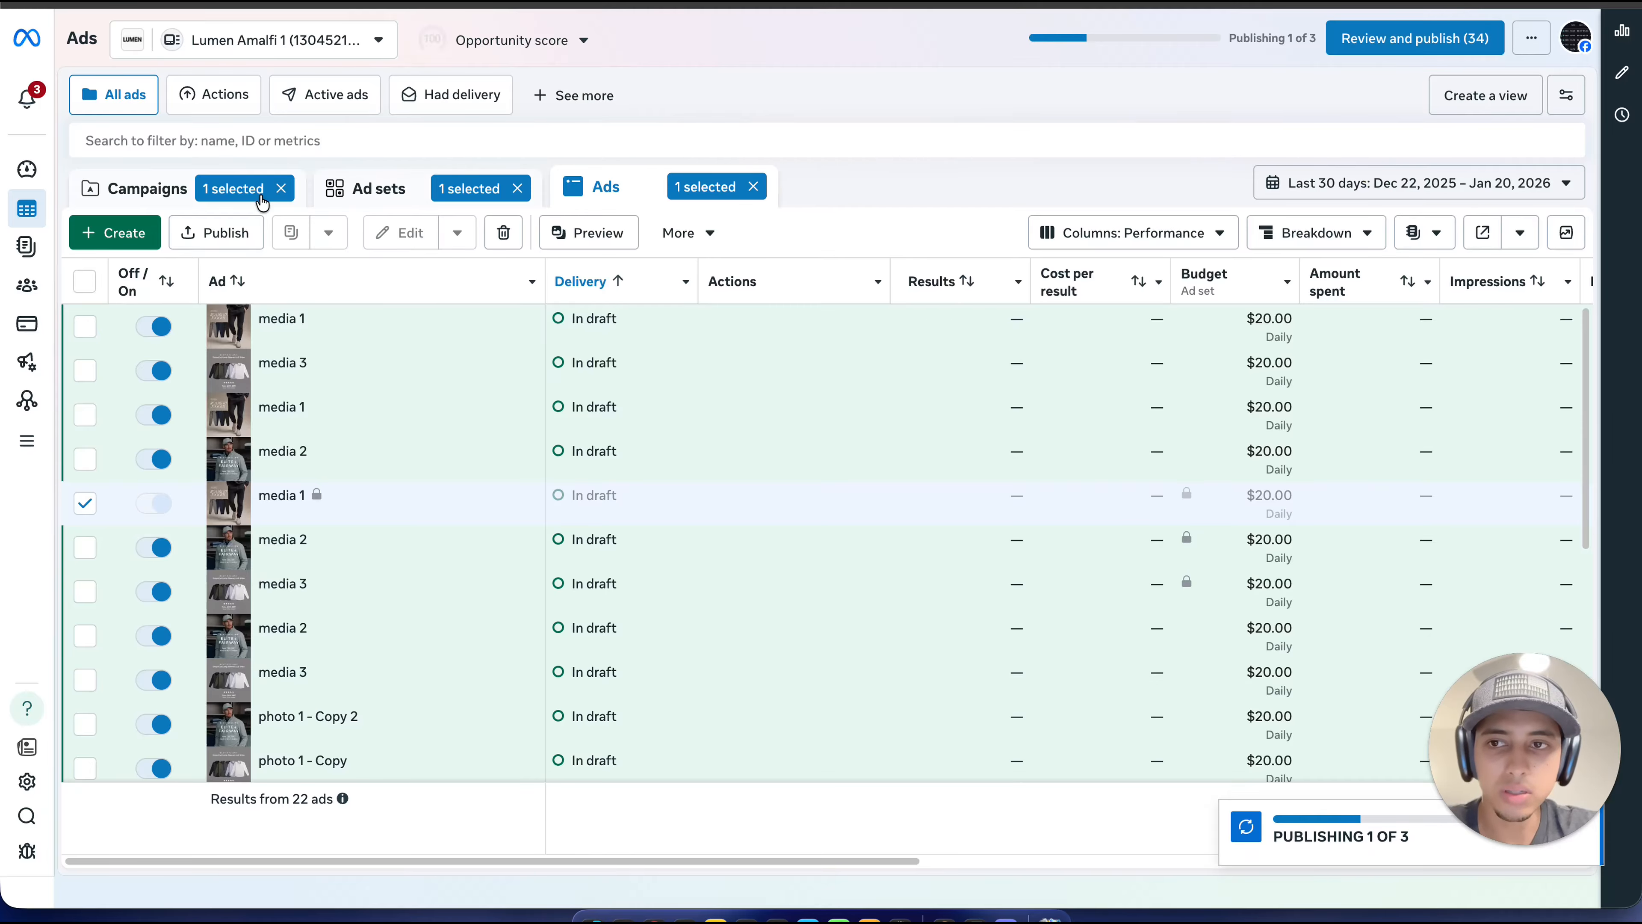